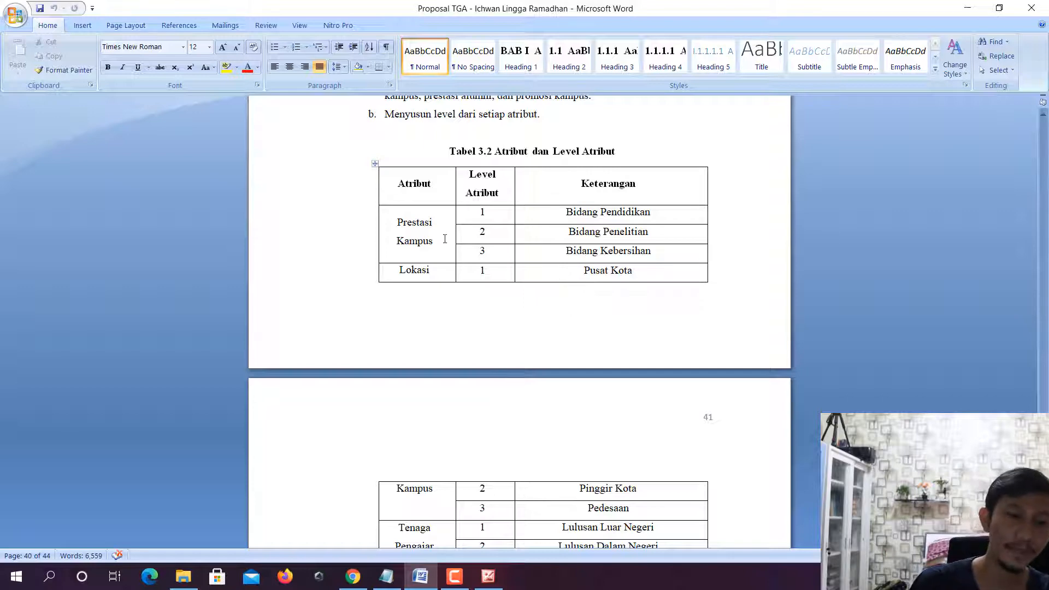
- Examine the levels of the Prestasi Kampus and Lokasi Kampus attributes and their descriptions in Tabel 3.2
drag(444, 239, 421, 229)
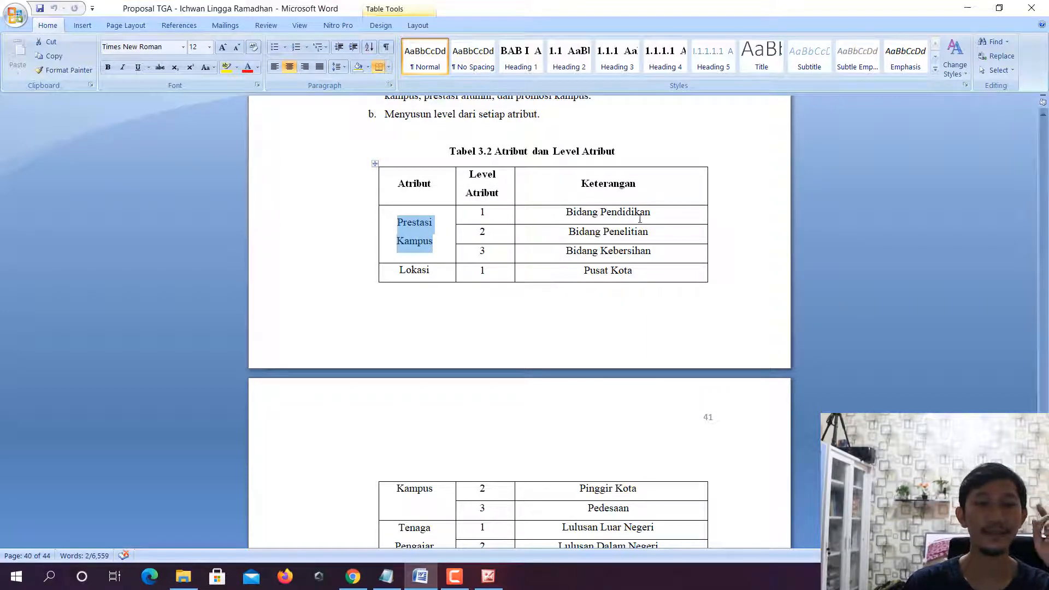
drag(655, 214, 584, 213)
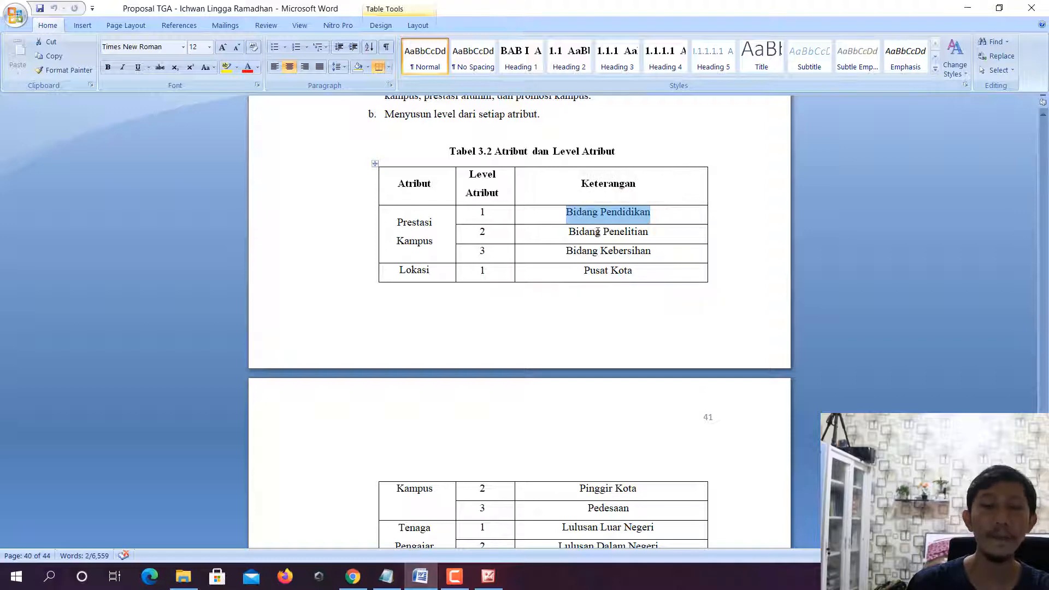
drag(649, 231, 591, 235)
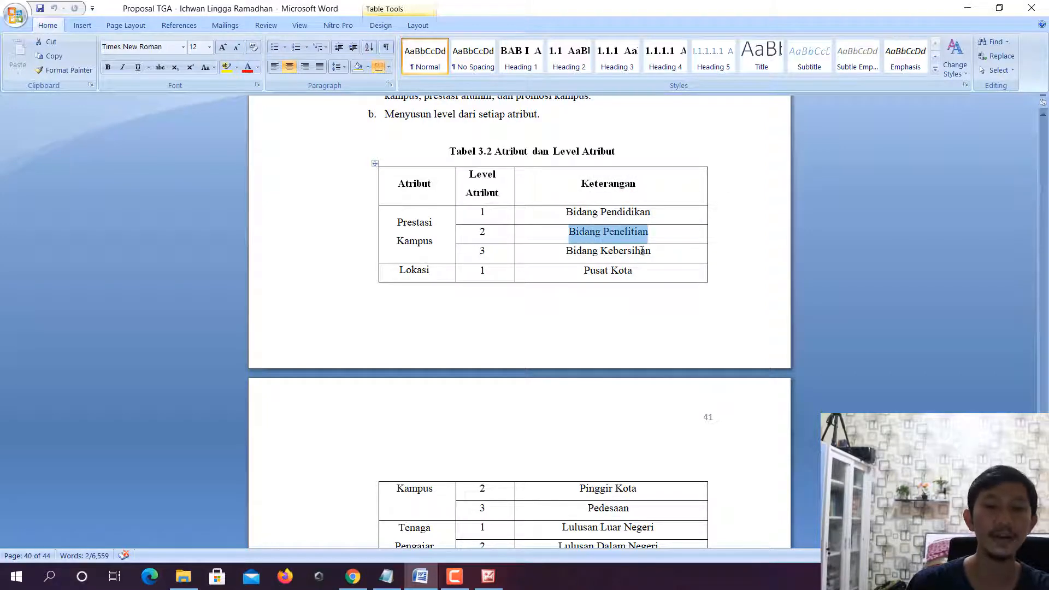
drag(650, 252, 577, 253)
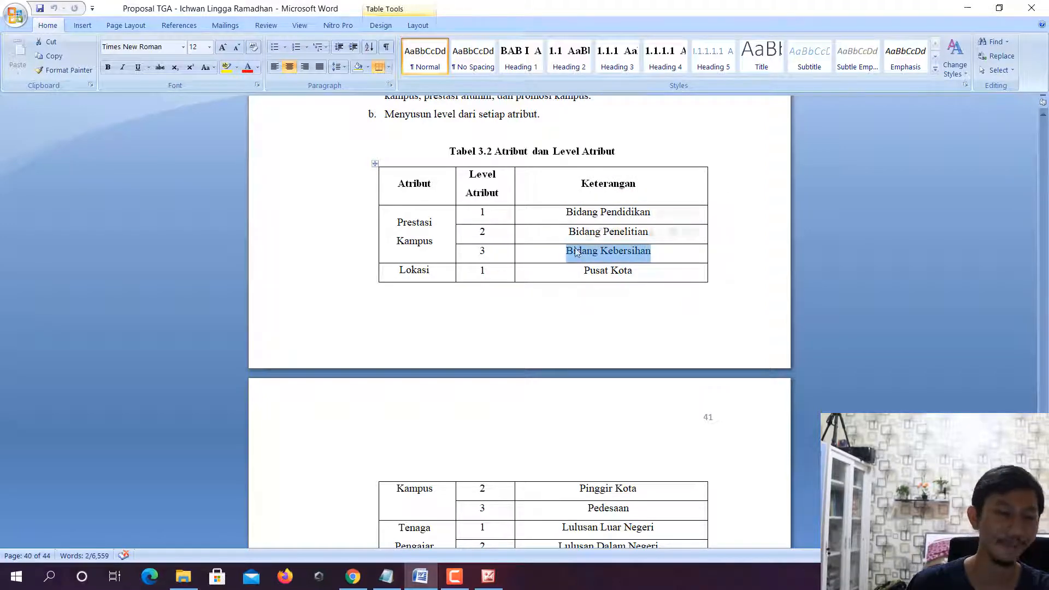
triple_click(433, 243)
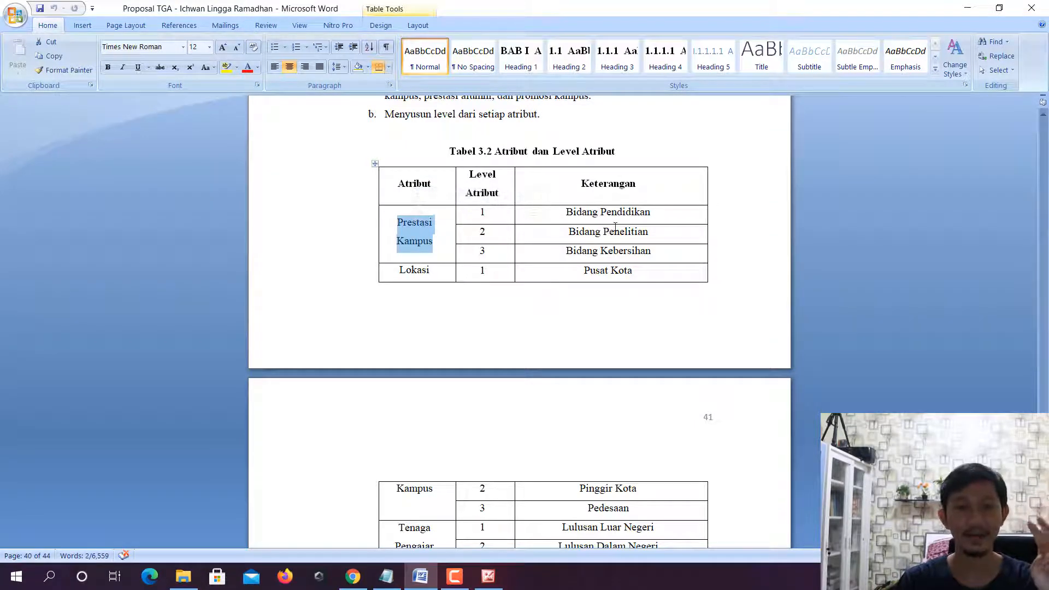
click(644, 215)
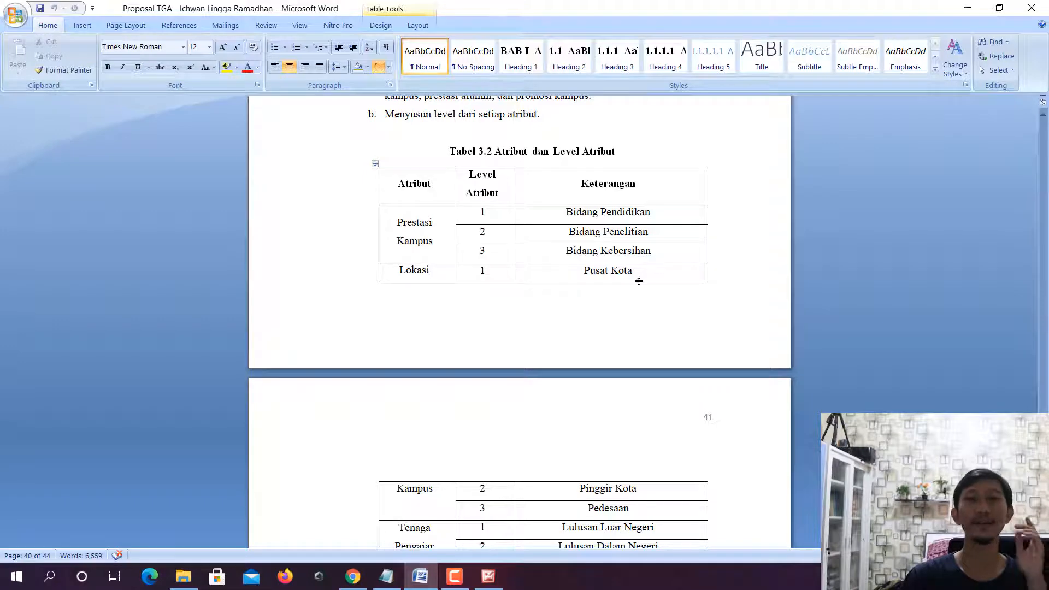
scroll(639, 282, down, 2)
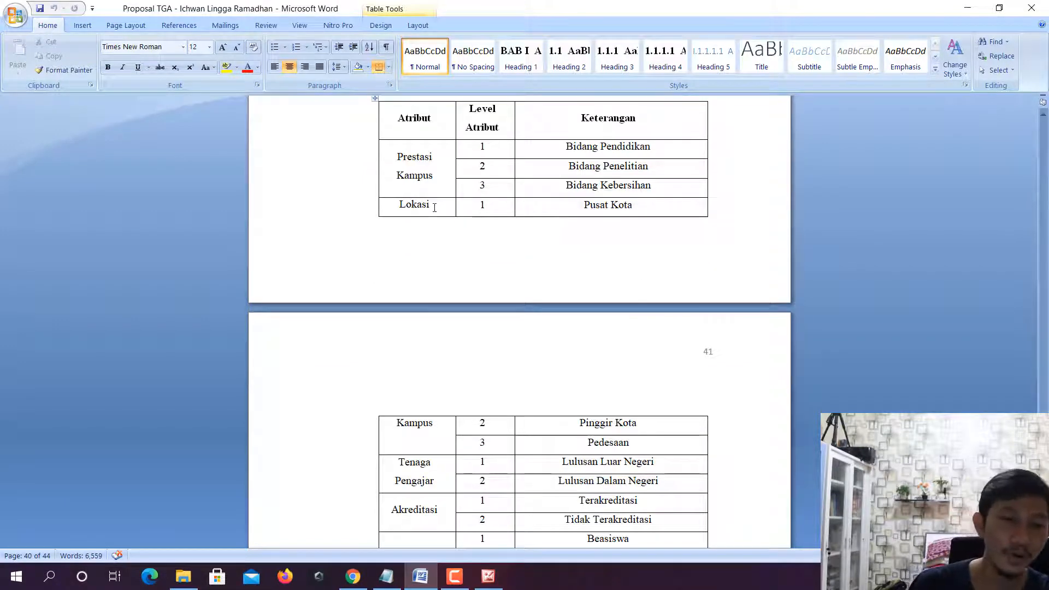
double_click(414, 423)
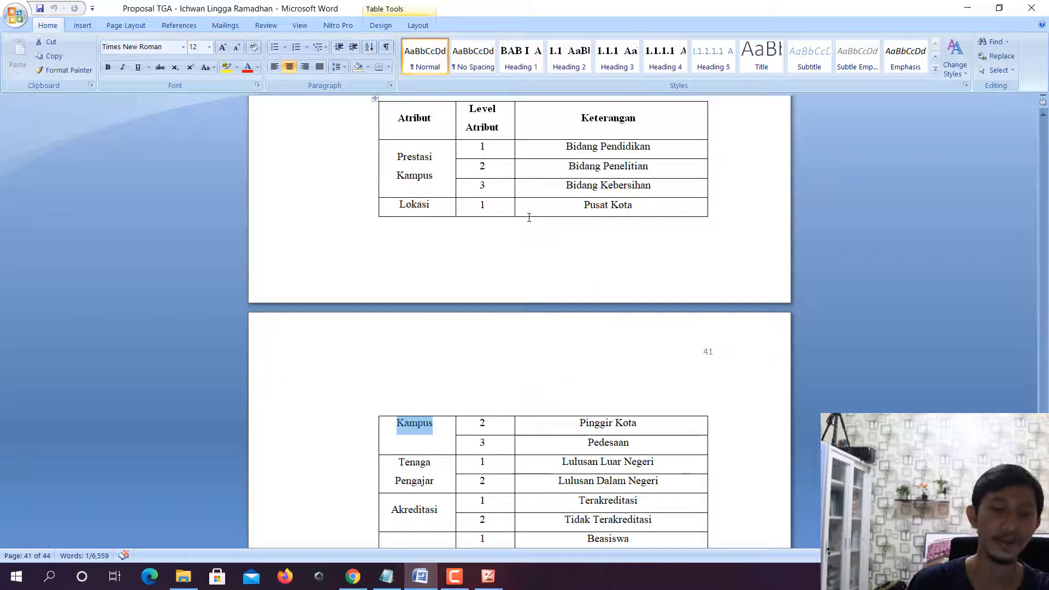
drag(634, 205, 586, 205)
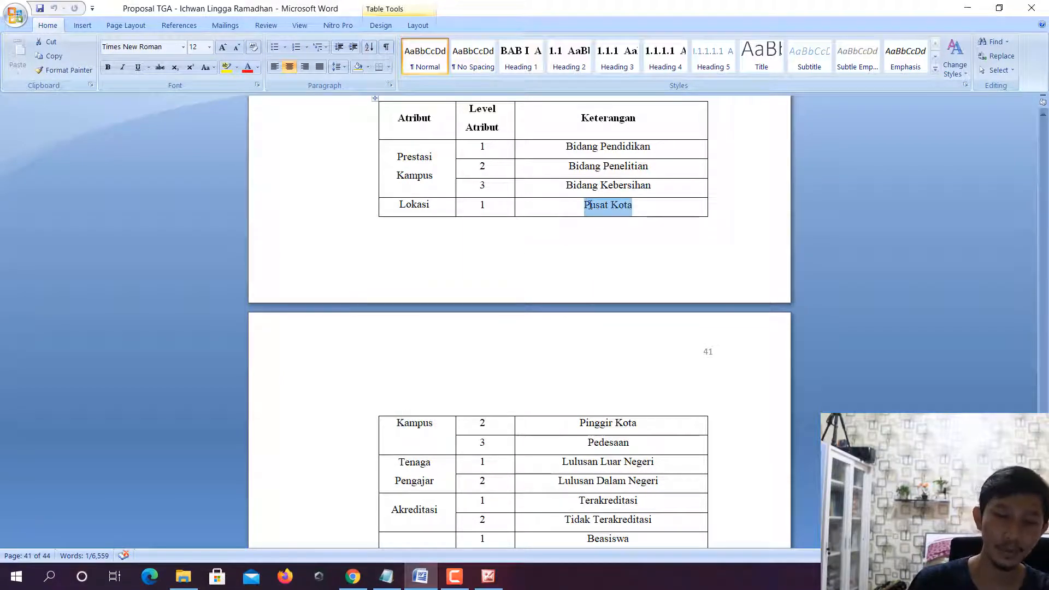
scroll(620, 276, down, 1)
drag(644, 354, 587, 377)
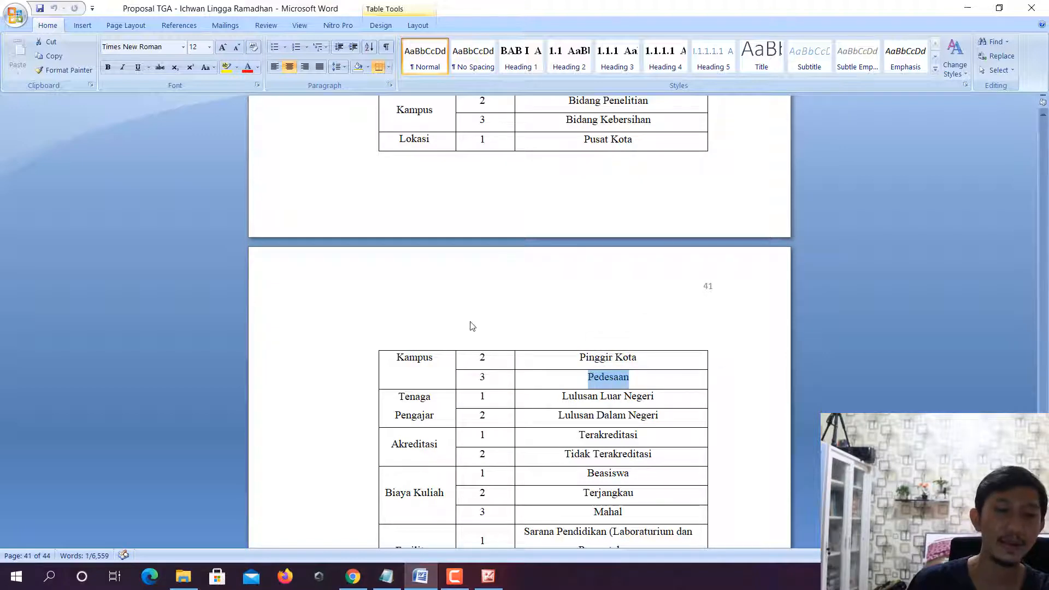
- Read through all the attributes of Tabel 3.2, down to Prestasi Alumni and Promosi Kampus
scroll(468, 325, down, 2)
scroll(469, 322, down, 3)
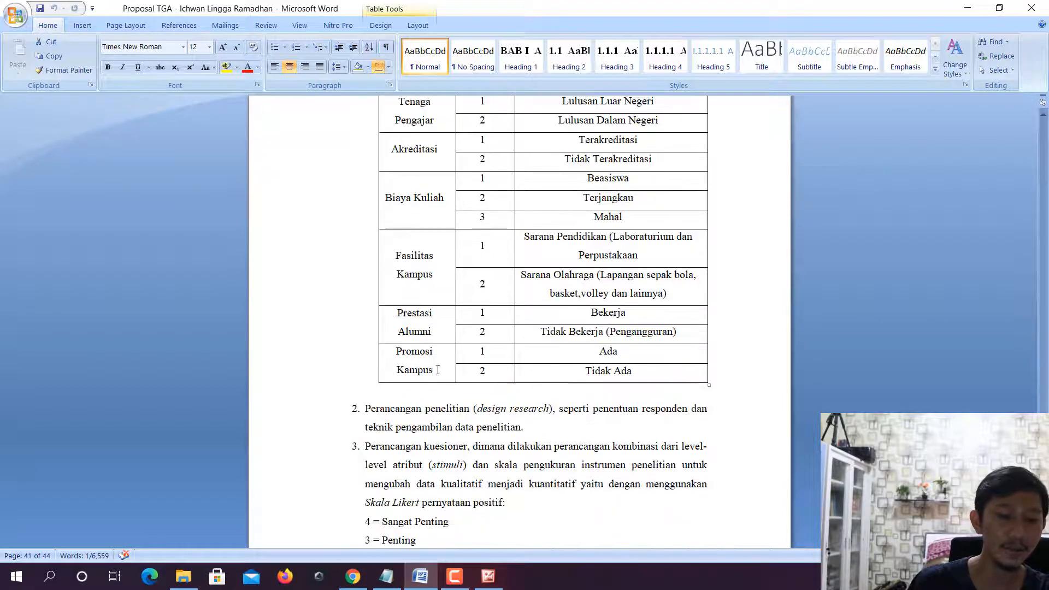
drag(435, 375, 404, 357)
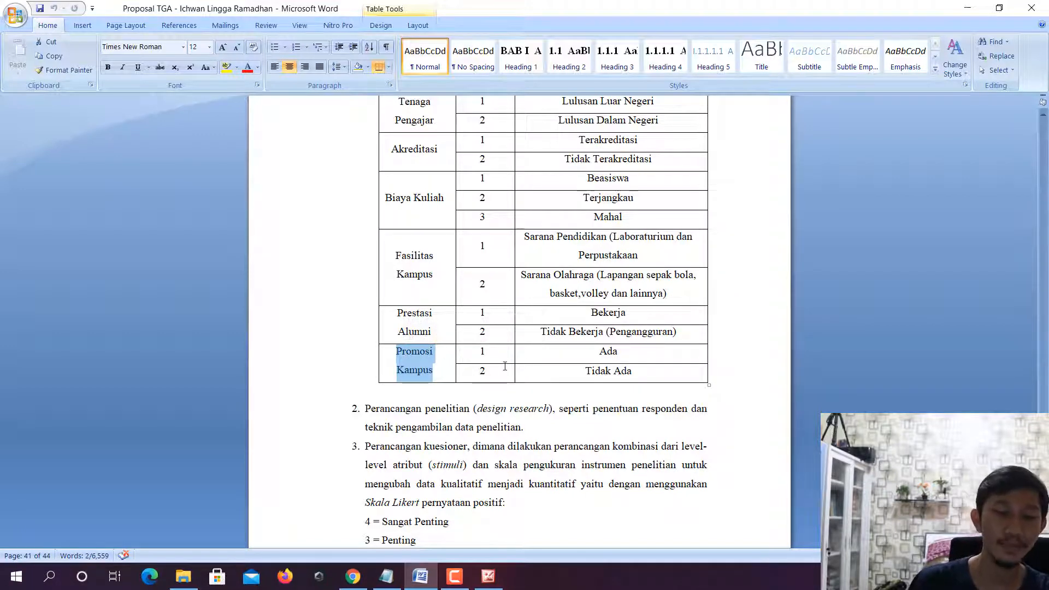
scroll(525, 358, up, 10)
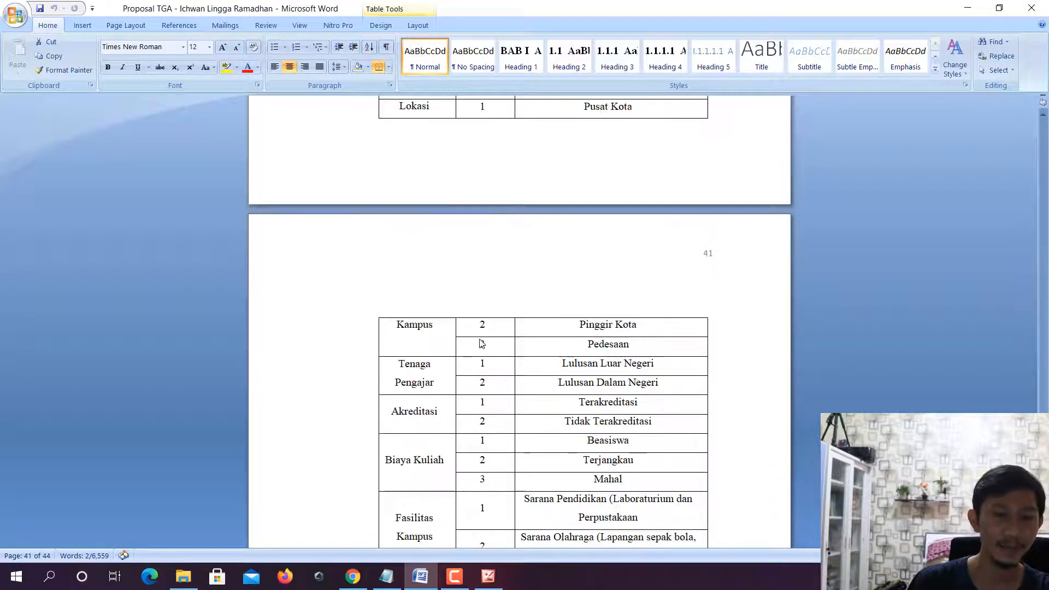
click(420, 261)
scroll(421, 260, down, 3)
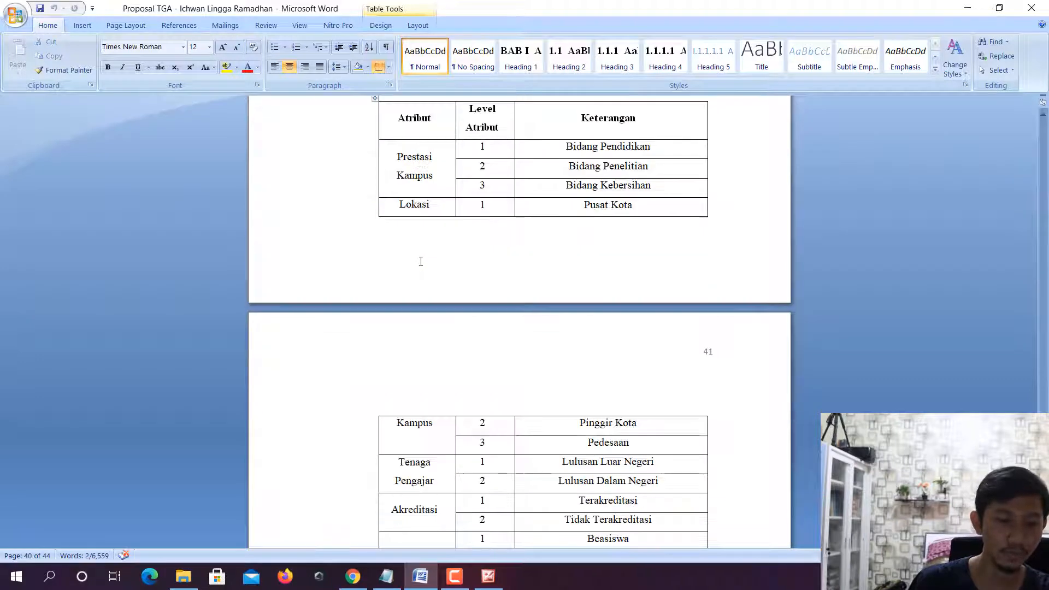
click(435, 428)
scroll(437, 430, down, 1)
scroll(437, 430, down, 2)
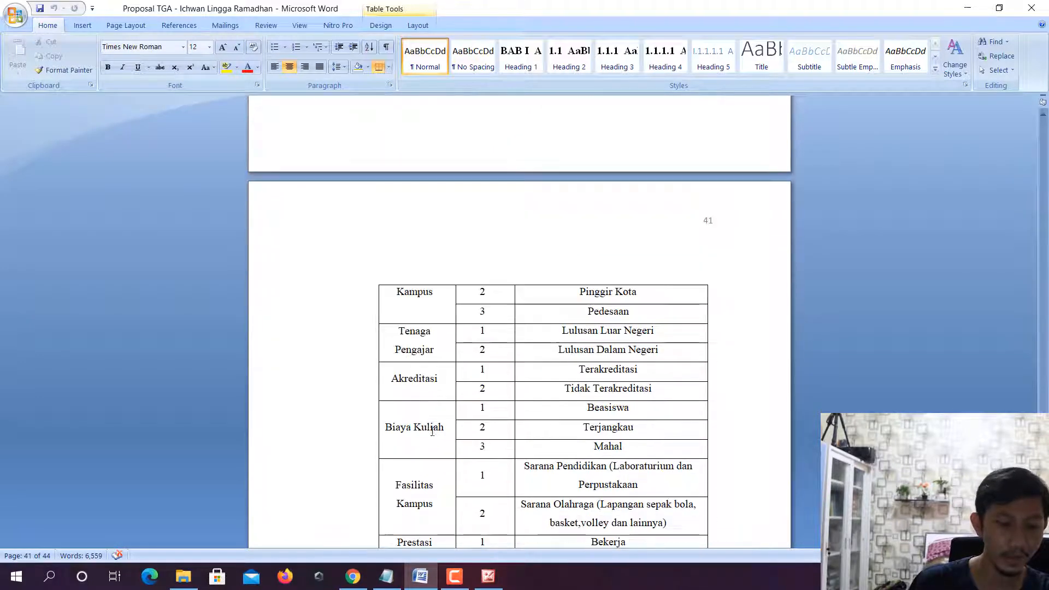
click(432, 381)
click(426, 431)
scroll(426, 431, down, 3)
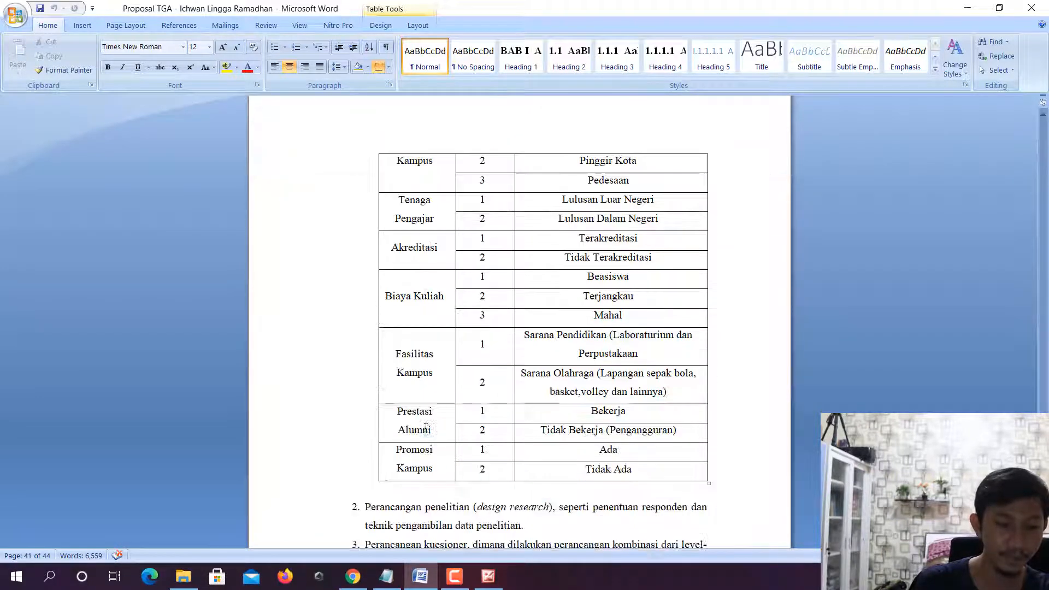
click(430, 413)
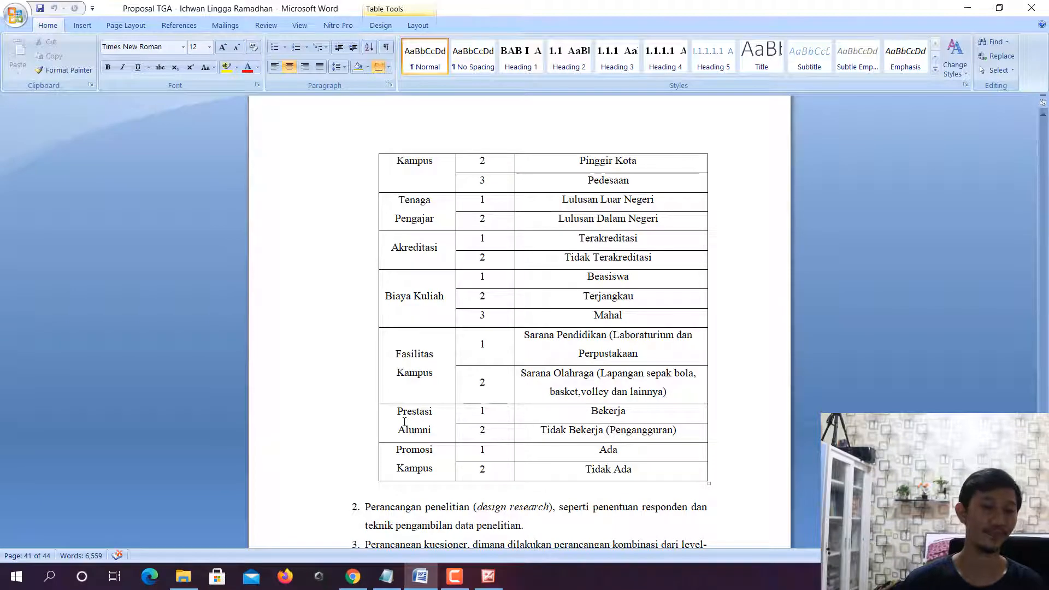
- Open the Data workbook in Excel and number the attribute headings 1 to 8 in cells I6 to P6
click(183, 576)
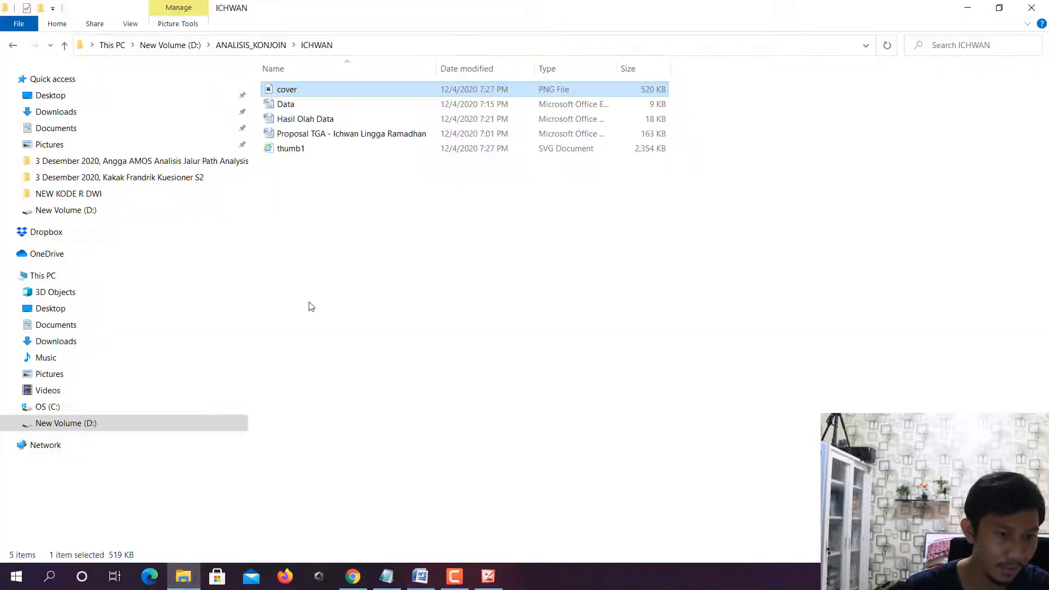
double_click(285, 104)
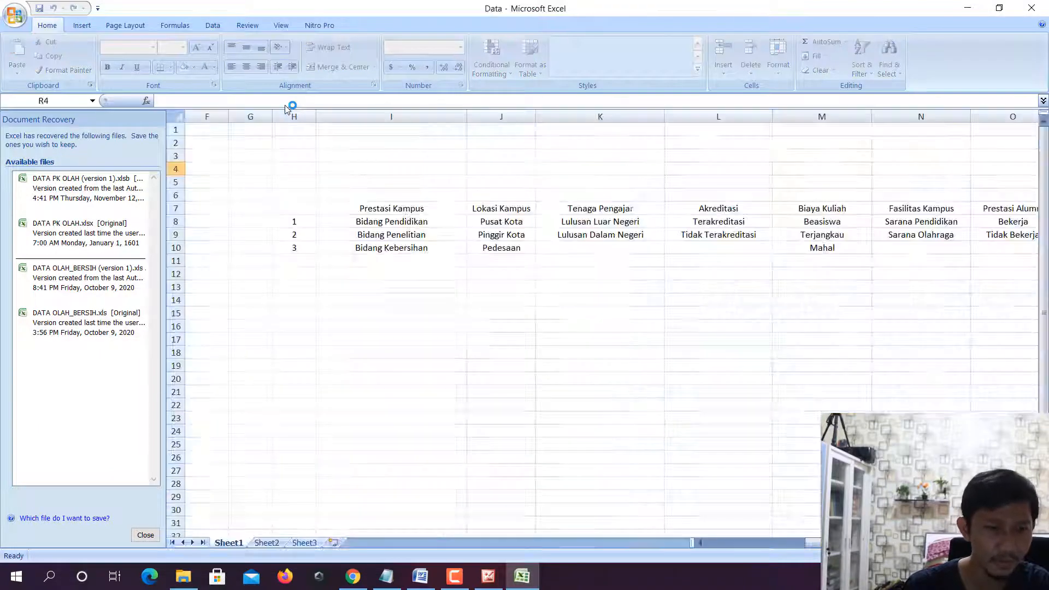
click(393, 201)
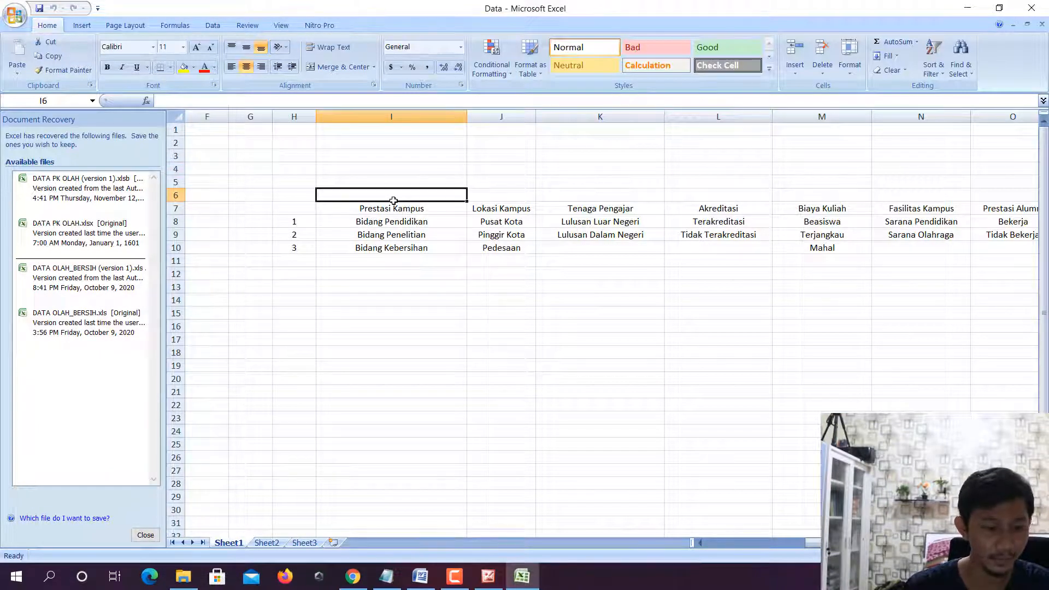
text(1)
key(Tab)
text(2)
drag(391, 198, 874, 193)
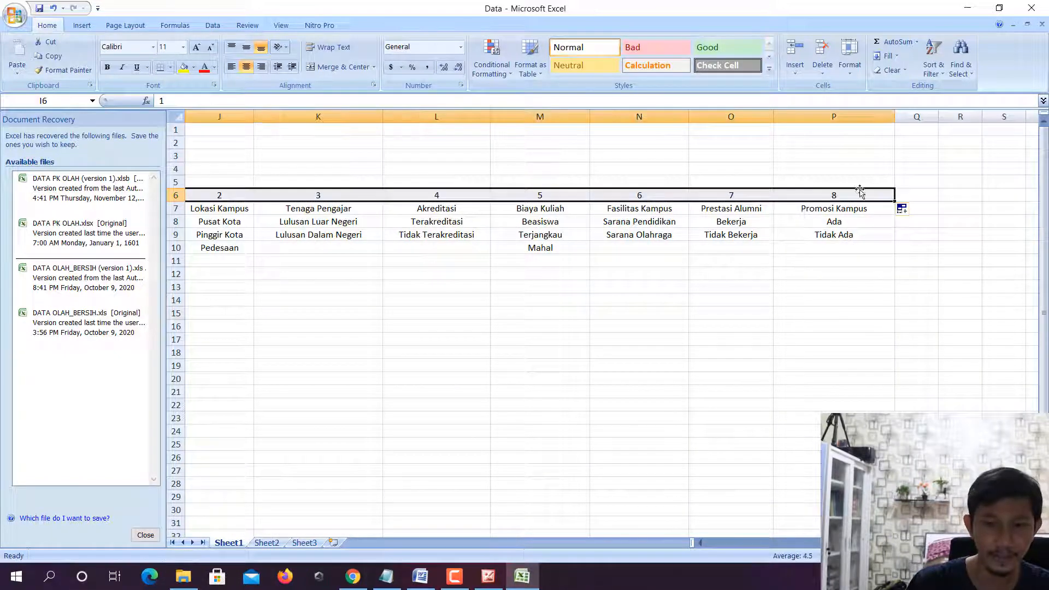
- Close the Document Recovery pane, choosing to view the recovered files later
click(146, 535)
click(278, 171)
click(300, 203)
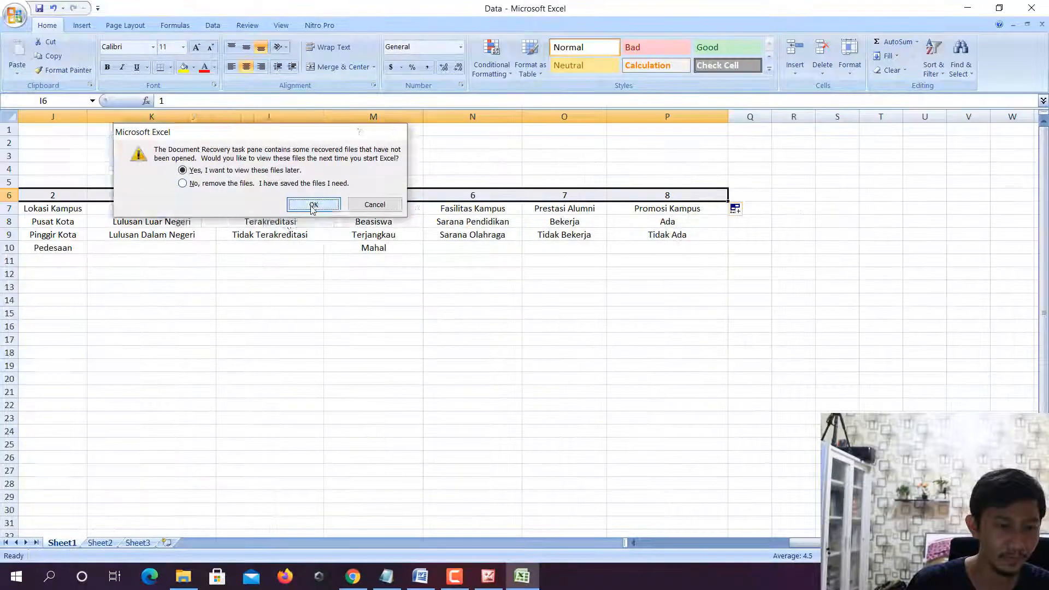
- Enter the heading Level in cell H7 above the level numbers
click(289, 223)
key(Left)
key(Left)
key(Left)
key(Left)
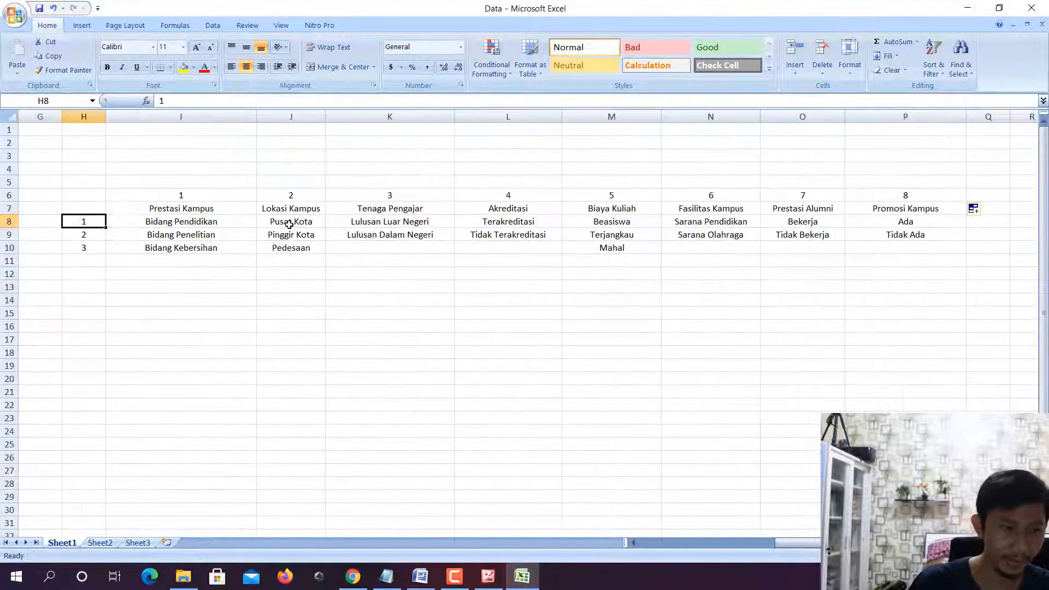
key(Up)
text(Level)
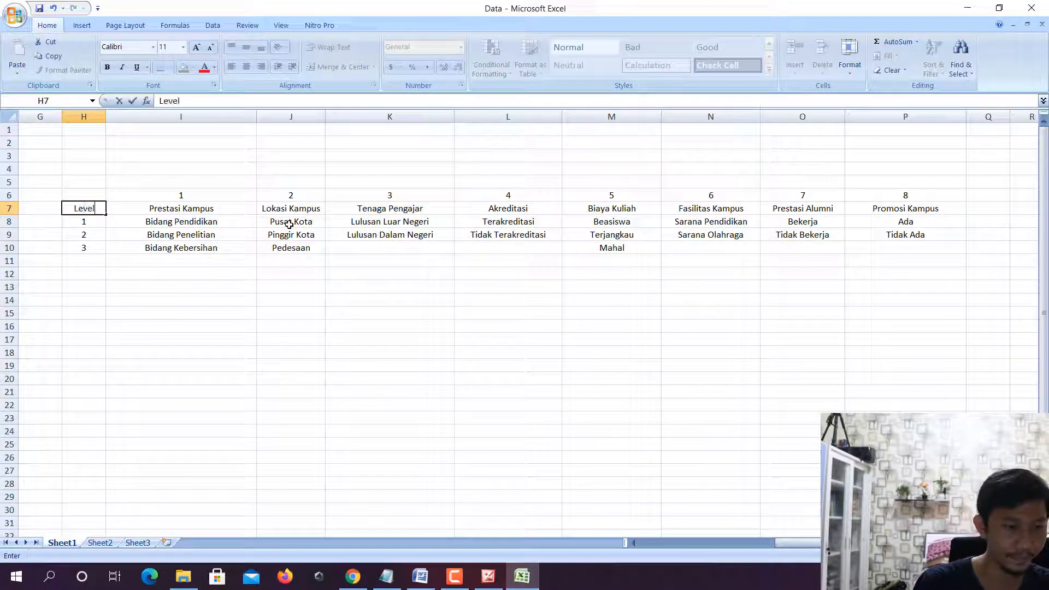
key(Return)
- Check the level numbers and the level entries under Prestasi Kampus and Lokasi Kampus in the worksheet
key(Down)
key(Down)
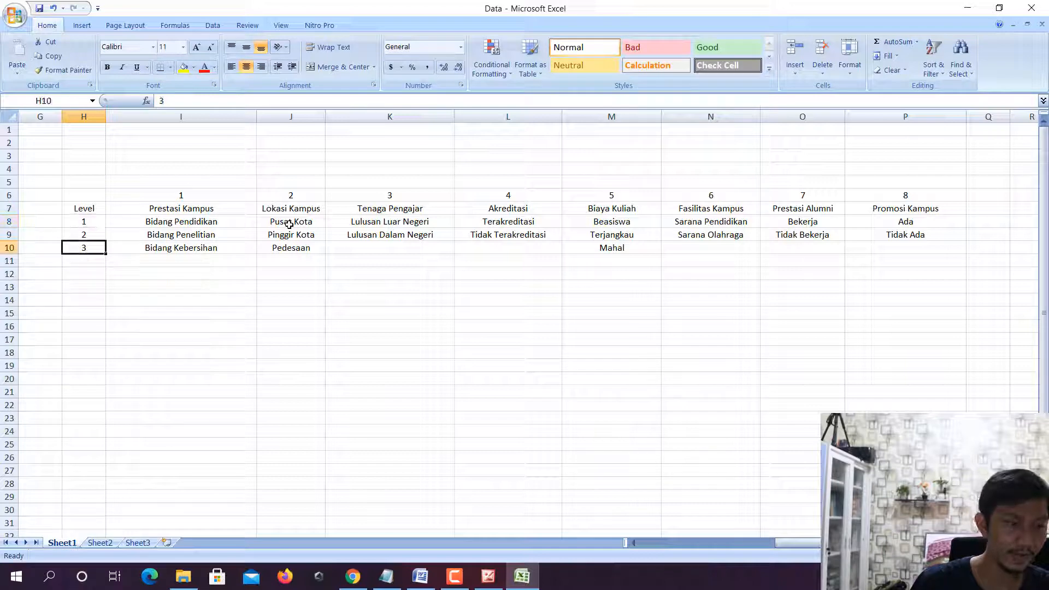
key(Up)
key(Up)
key(Up)
key(Right)
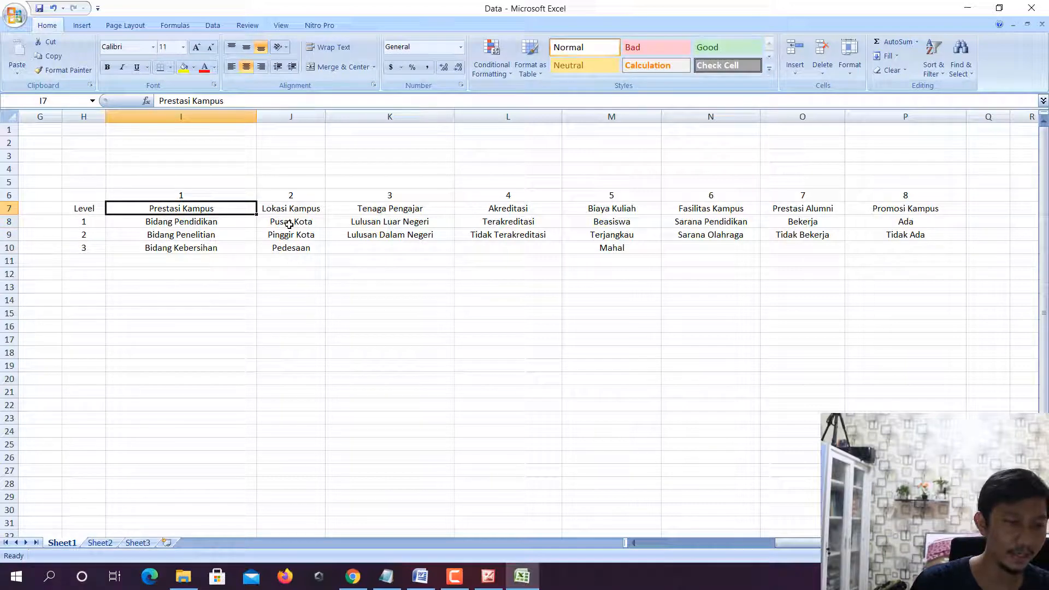
key(Down)
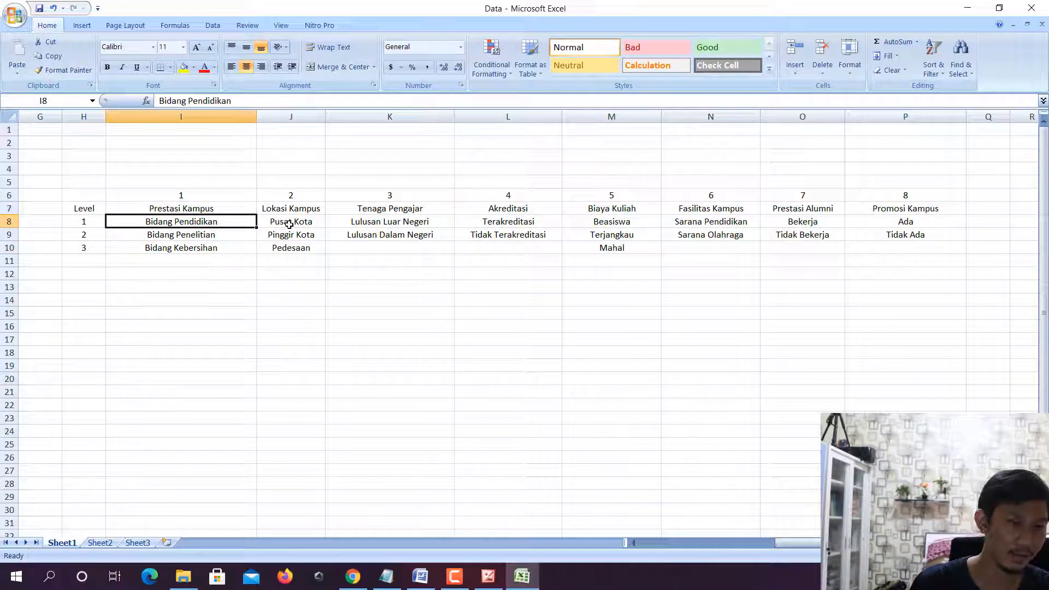
key(Down)
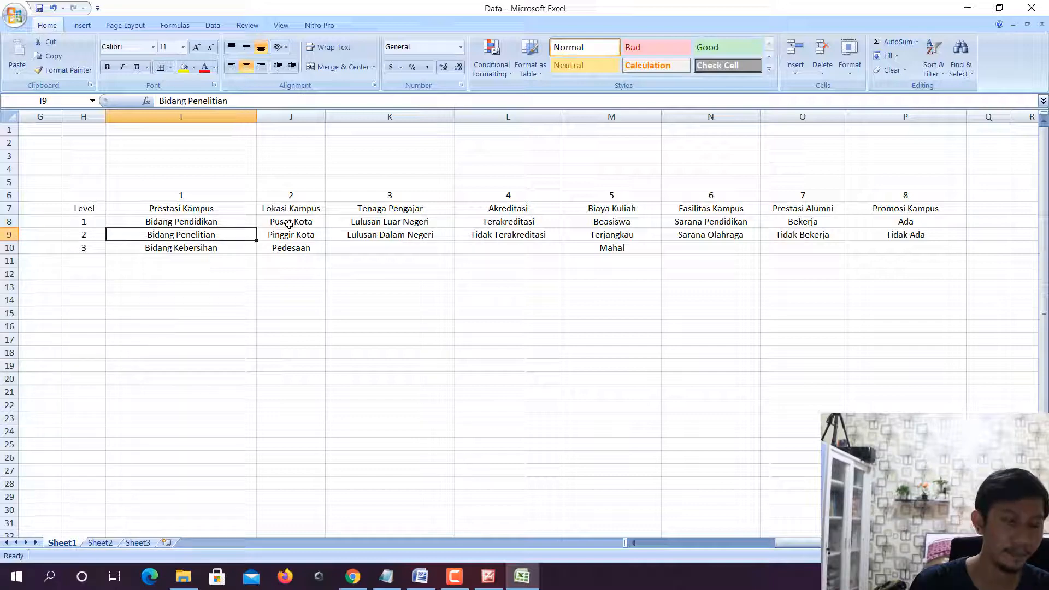
key(Down)
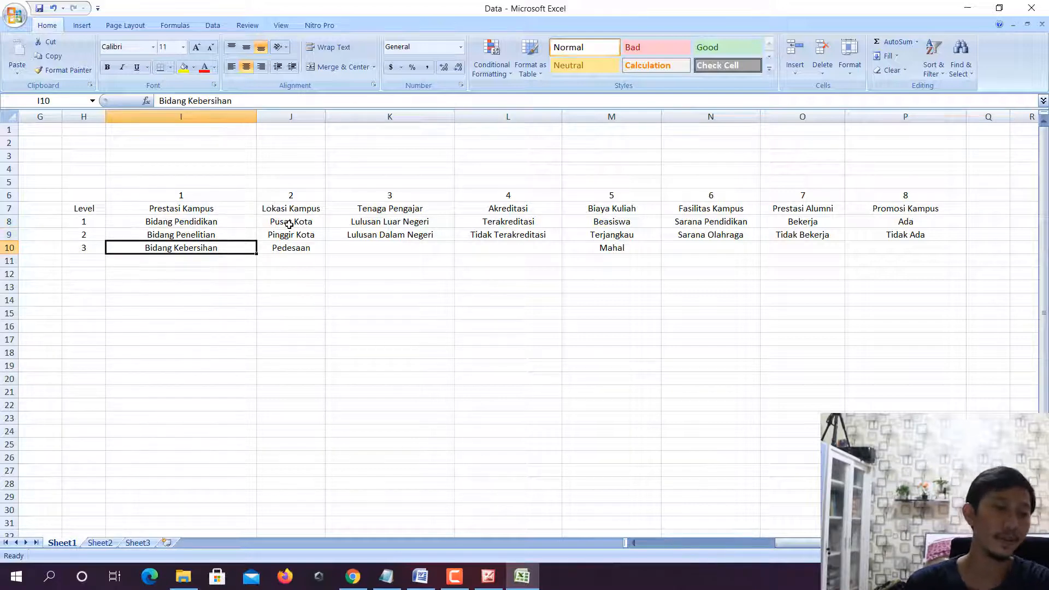
key(Up)
key(Up)
key(Up)
key(Up)
key(Right)
key(Down)
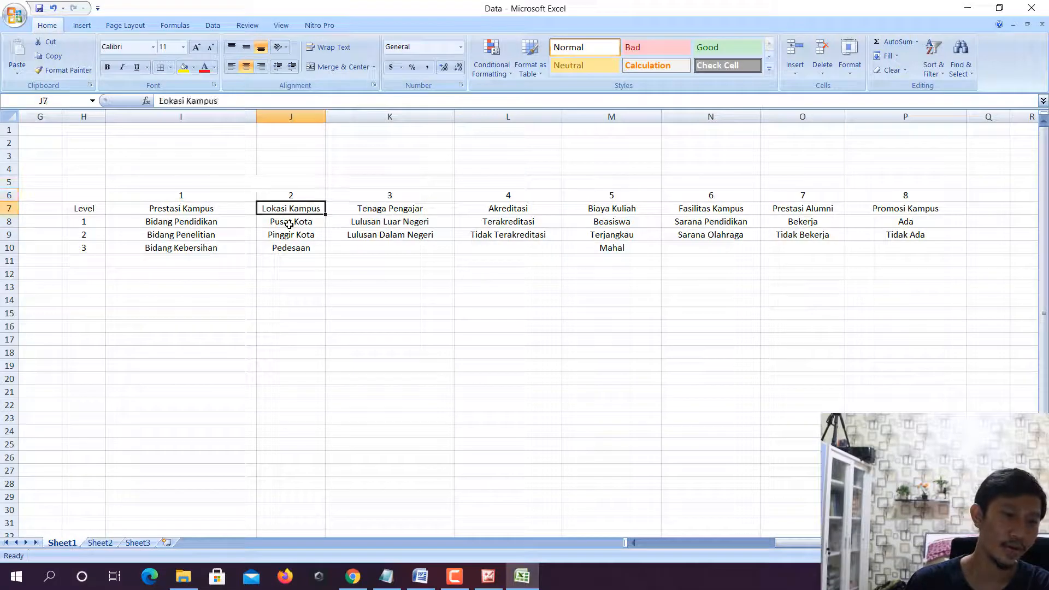
key(Down)
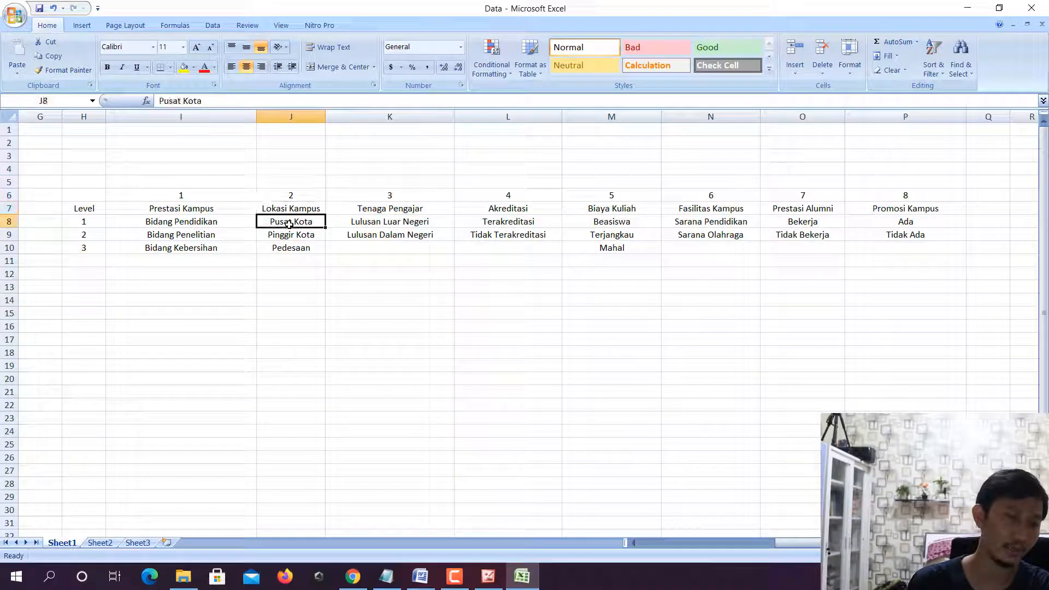
key(Down)
key(Down)
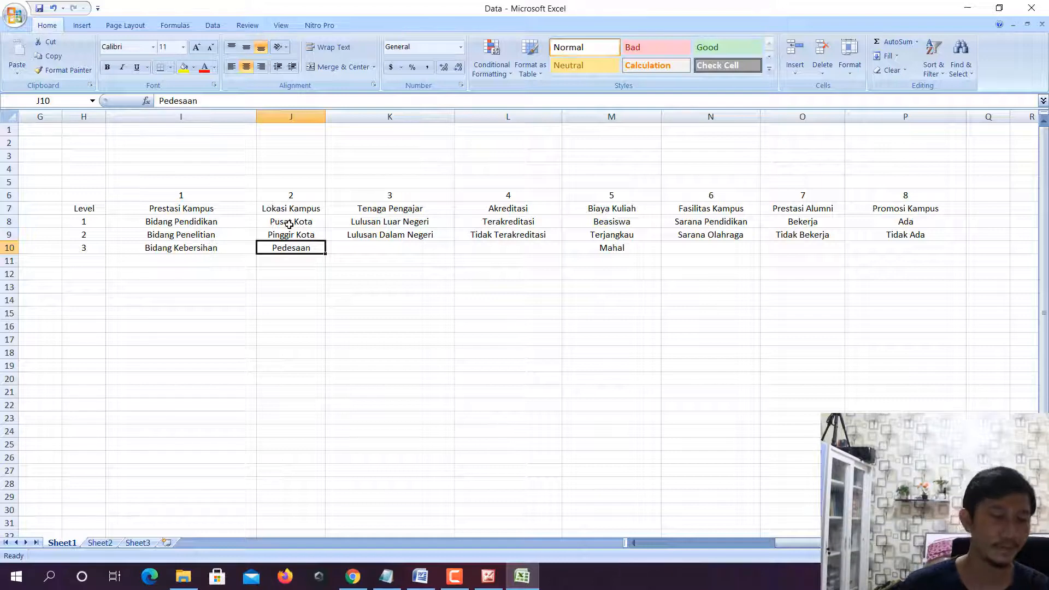
- Launch SPSS Statistics 17.0 by searching for it with sps
click(194, 583)
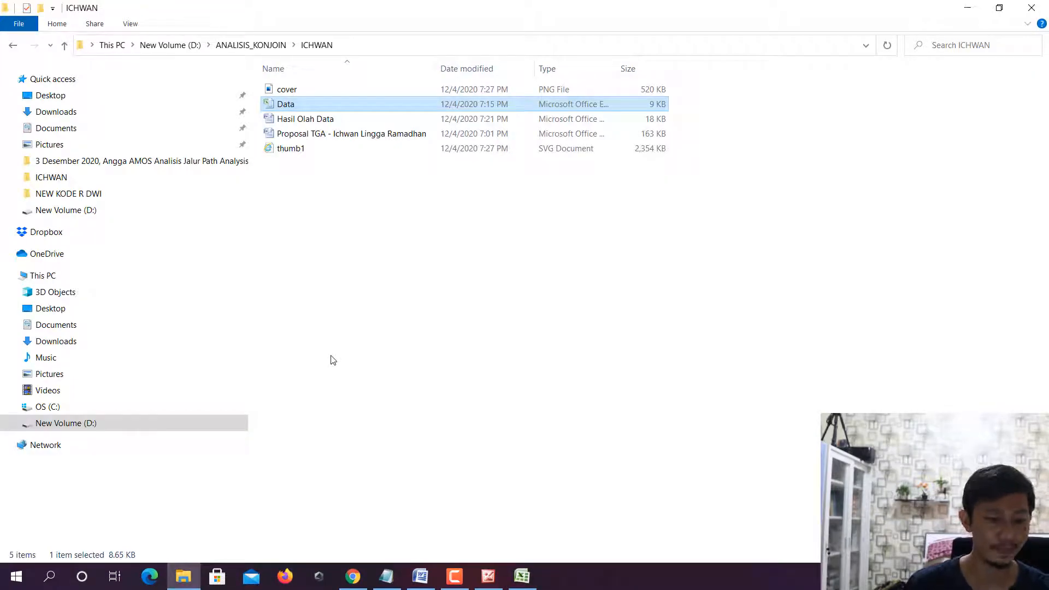
key(super)
text(sps)
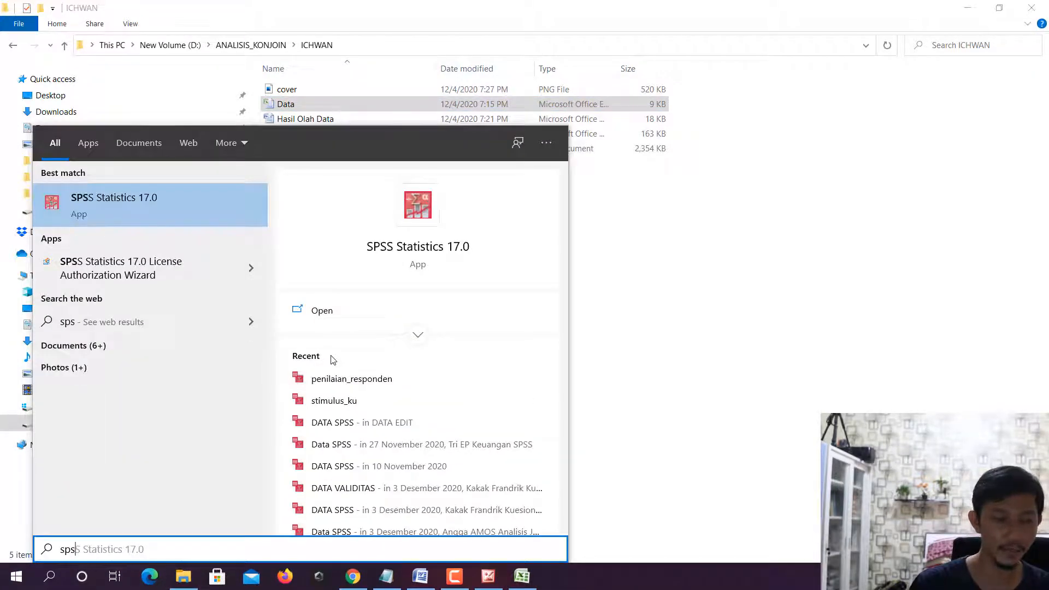
key(Return)
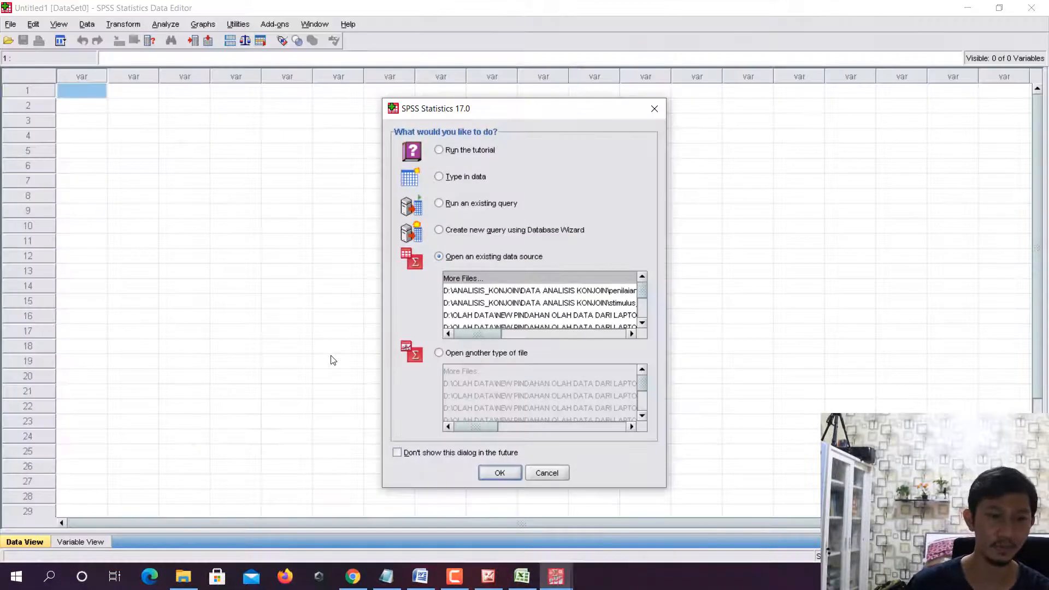
- Dismiss the SPSS startup dialog without opening a data source and minimize the Data Editor
click(654, 109)
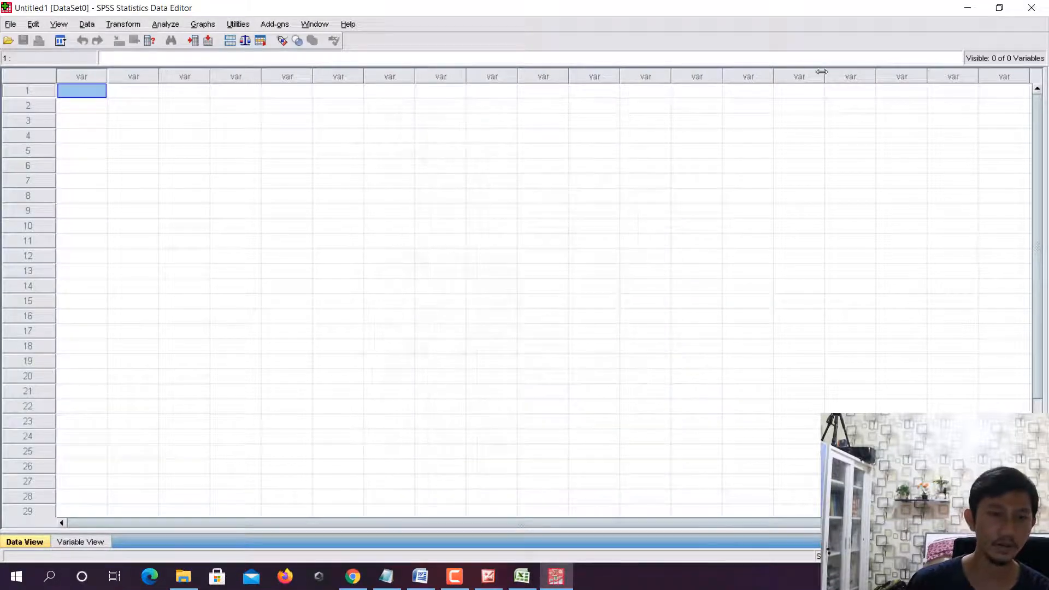
click(965, 8)
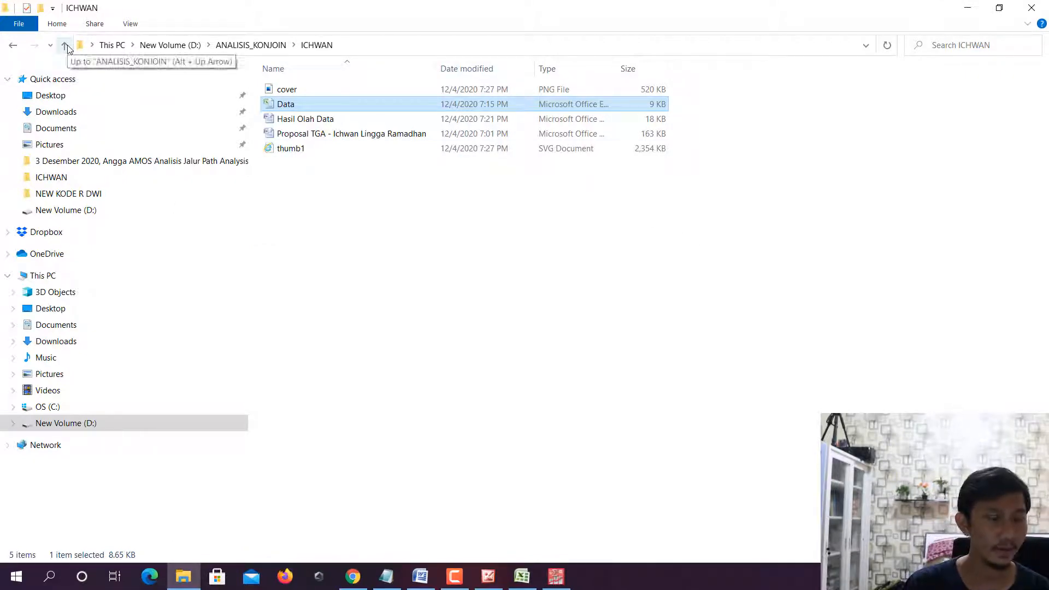
- Browse drive D: in File Explorer to the subfolder of ANALISIS_KONJOIN that holds the Data workbook
click(125, 214)
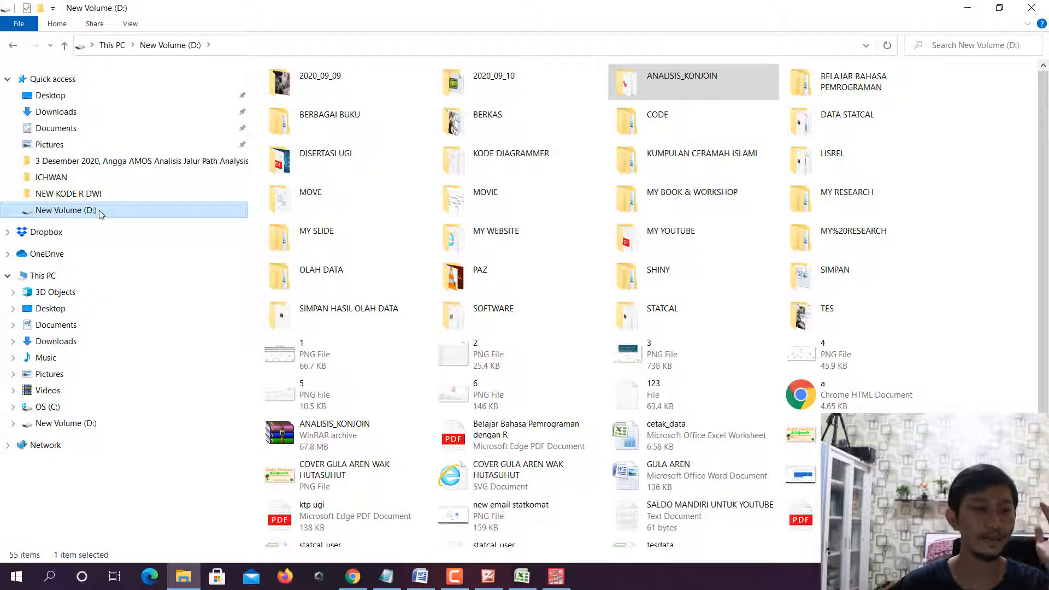
click(649, 81)
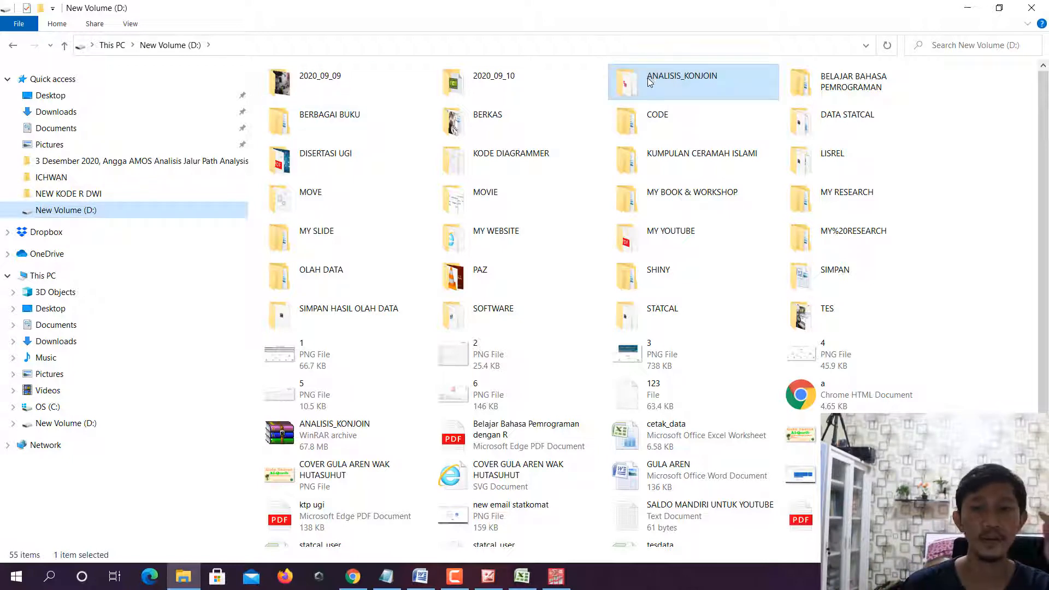
mouse_move(691, 81)
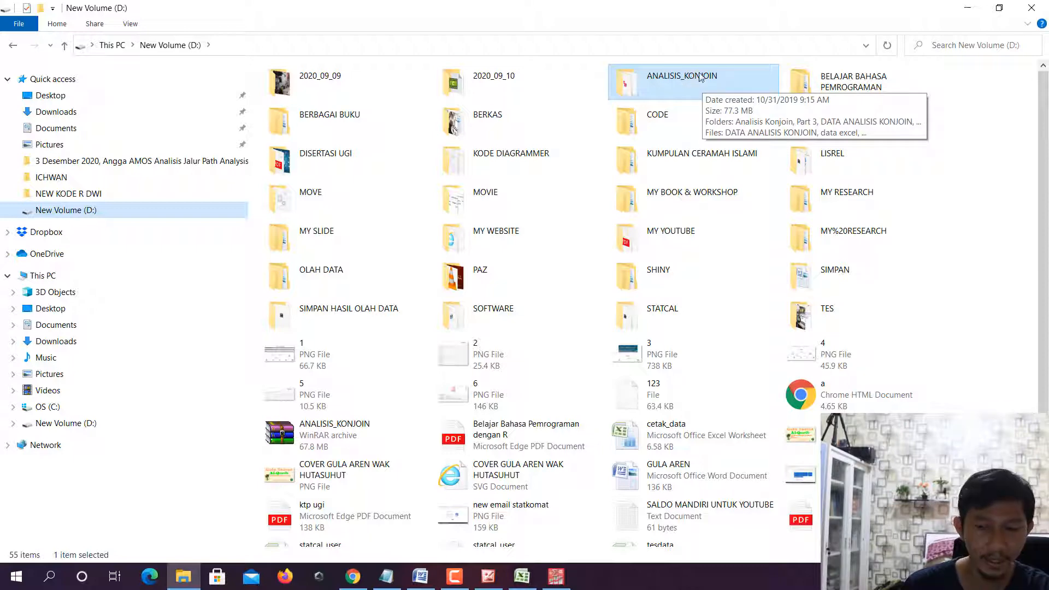
double_click(684, 80)
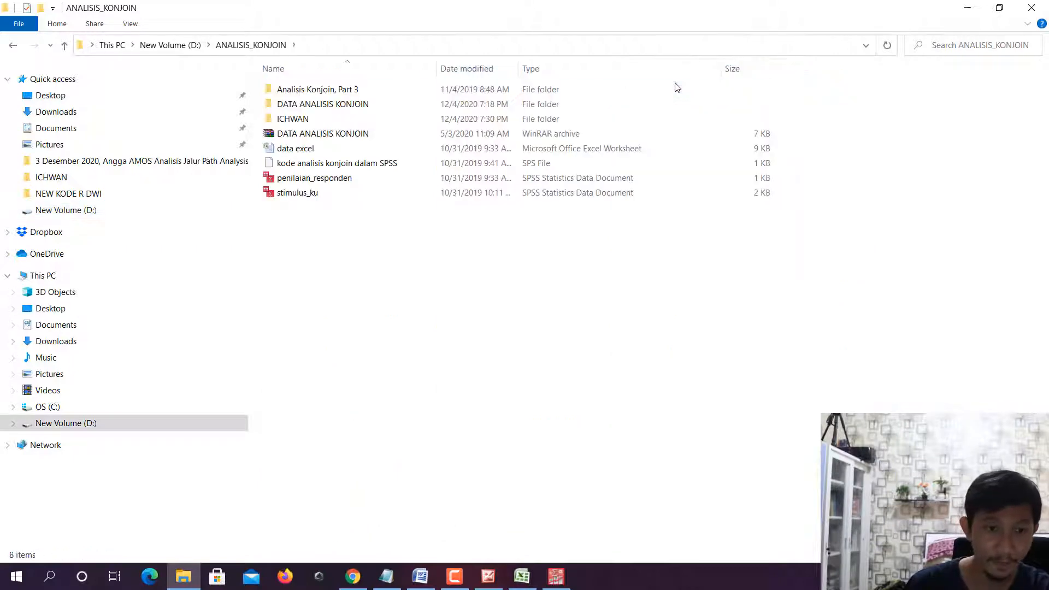
double_click(305, 121)
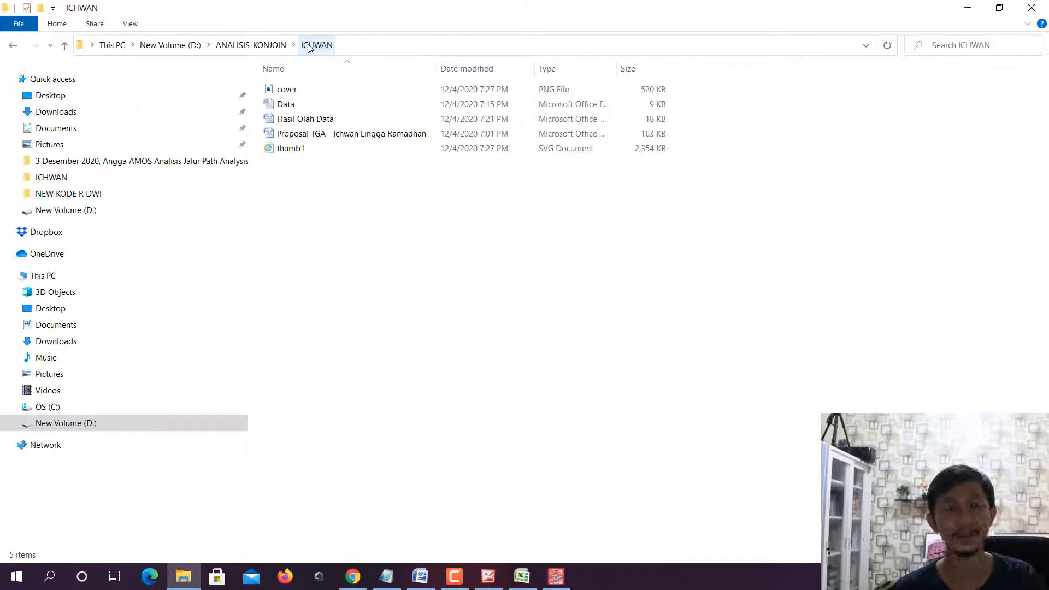
- Switch back to SPSS and start generating an orthogonal design
click(556, 576)
click(87, 24)
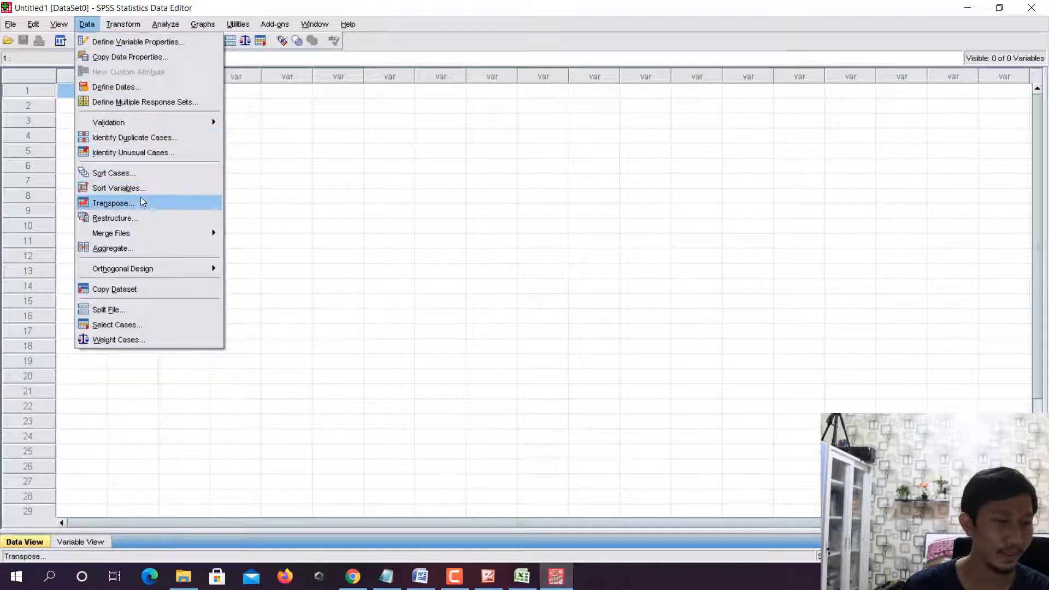
mouse_move(174, 268)
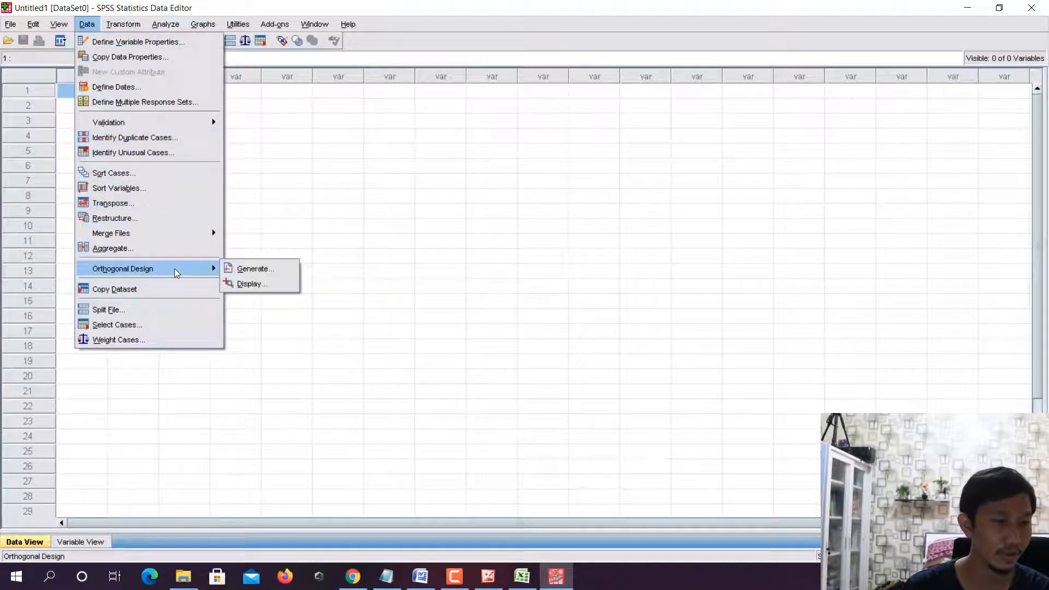
click(241, 272)
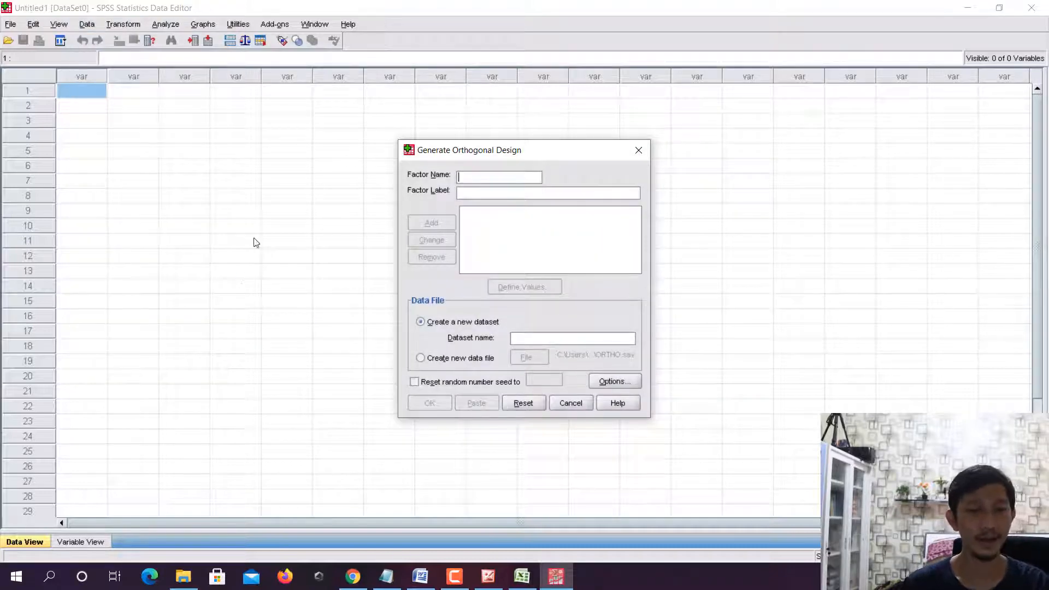
- Add the factor prestasi_kampus with the label prestasi kampus, taking the attribute name from the Excel table
click(521, 578)
click(522, 580)
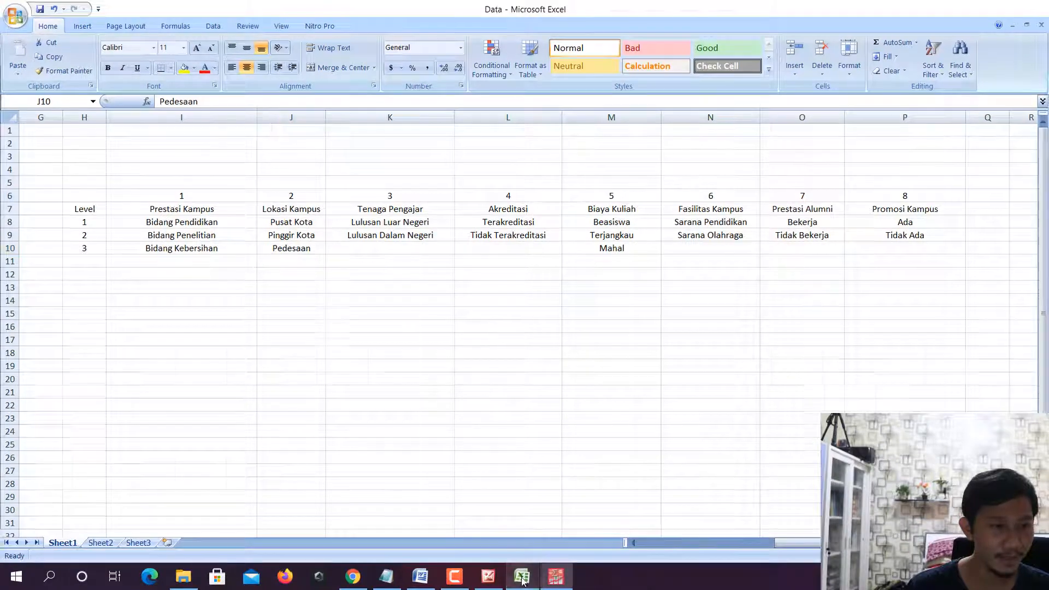
text(prestasi)
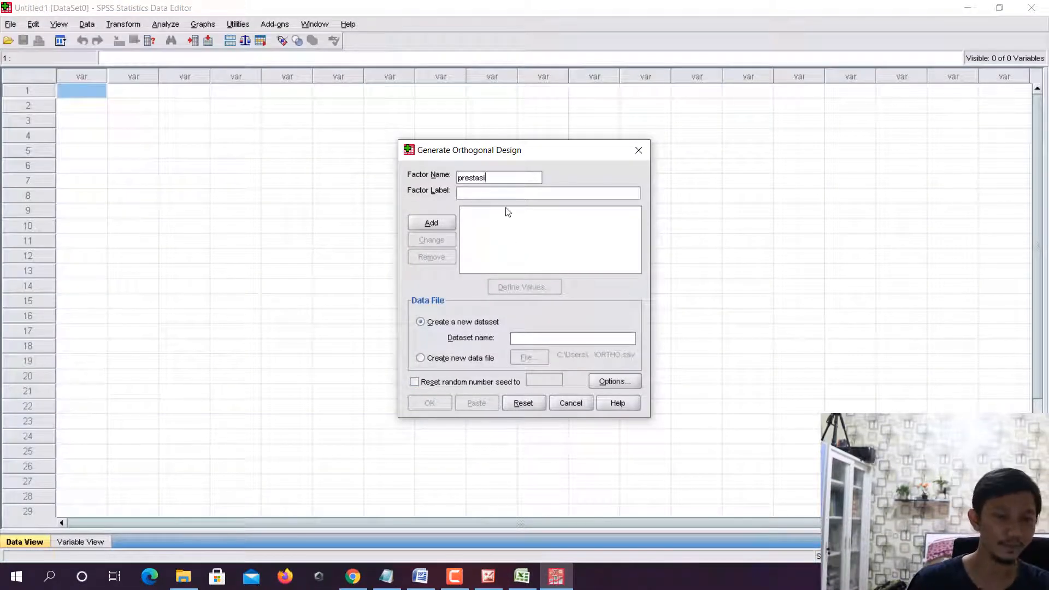
text(_kampus)
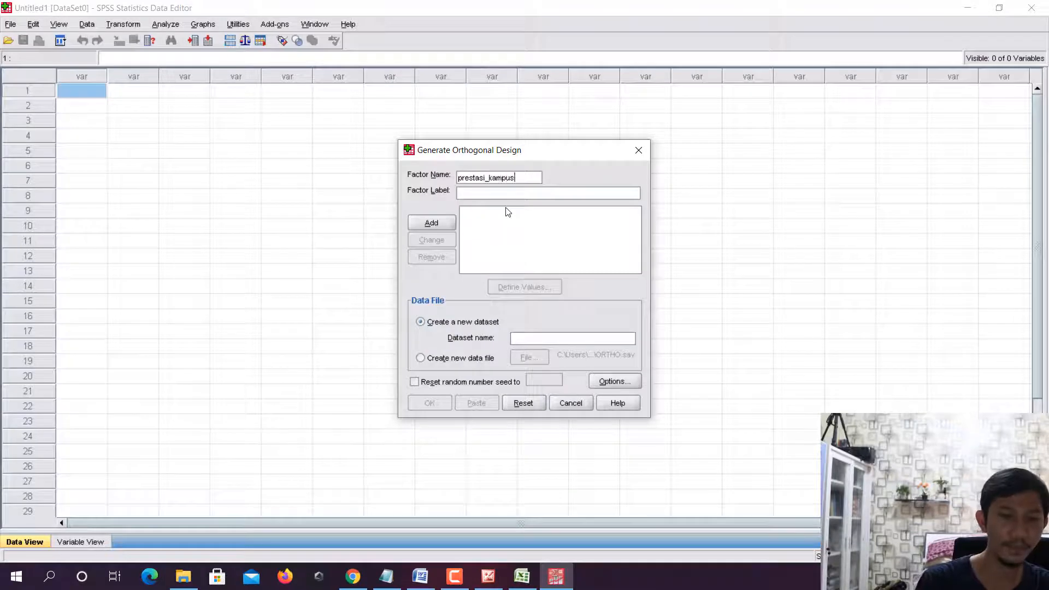
click(501, 193)
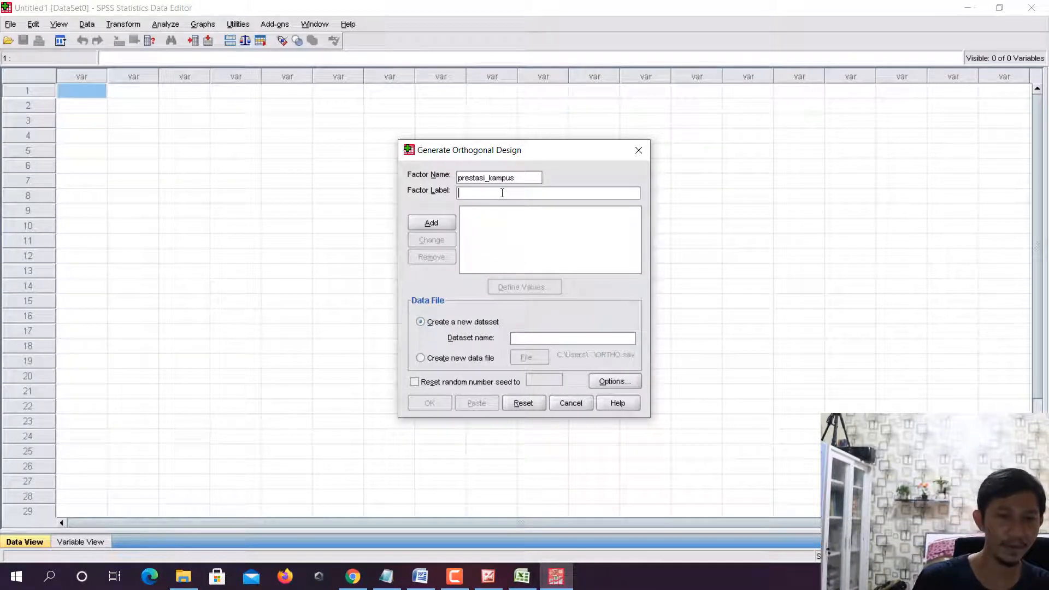
text(prestasi )
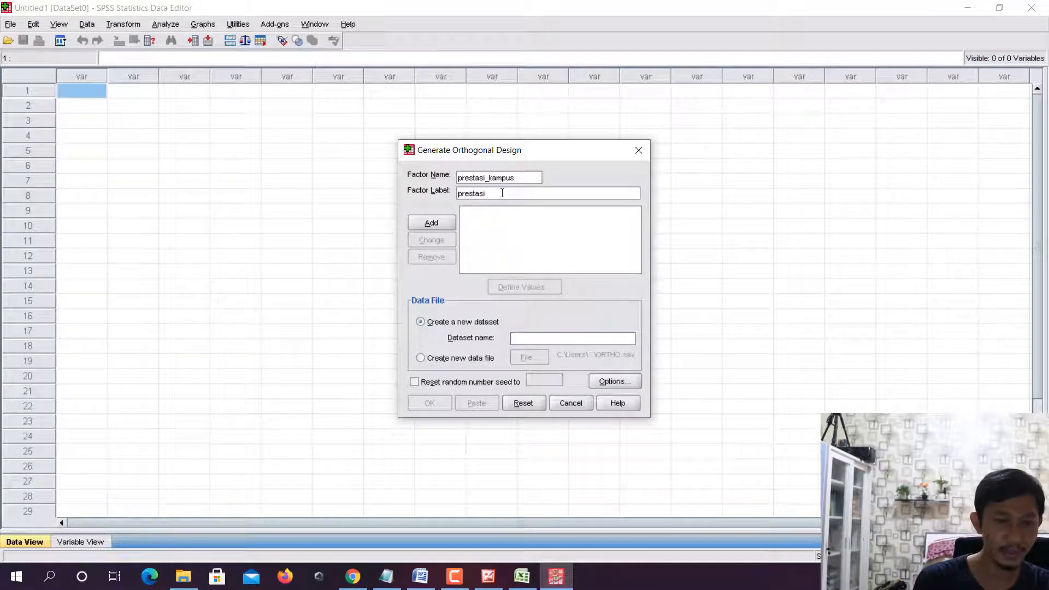
text(kampus)
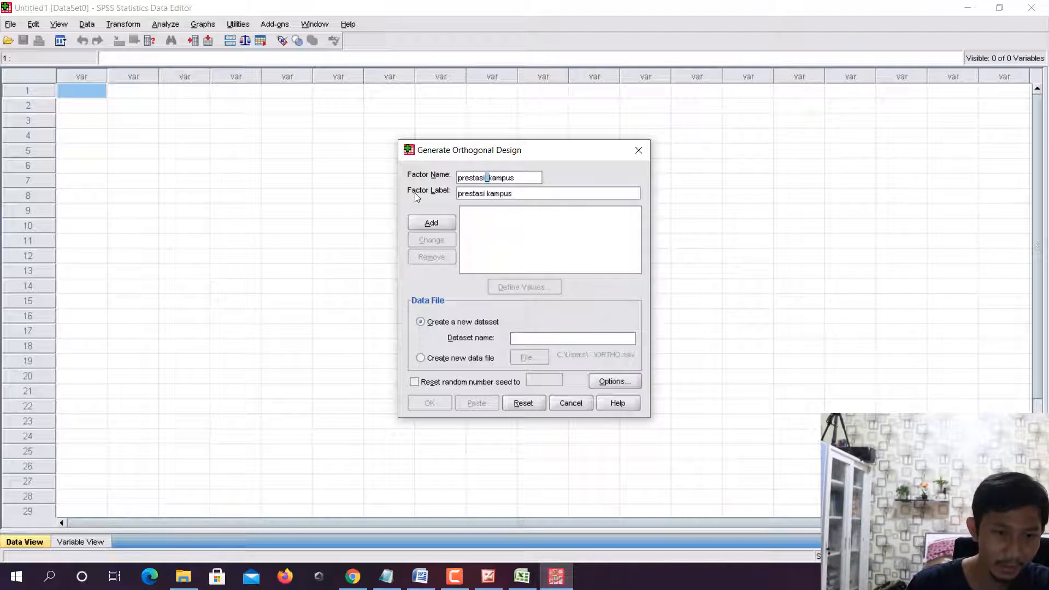
click(495, 193)
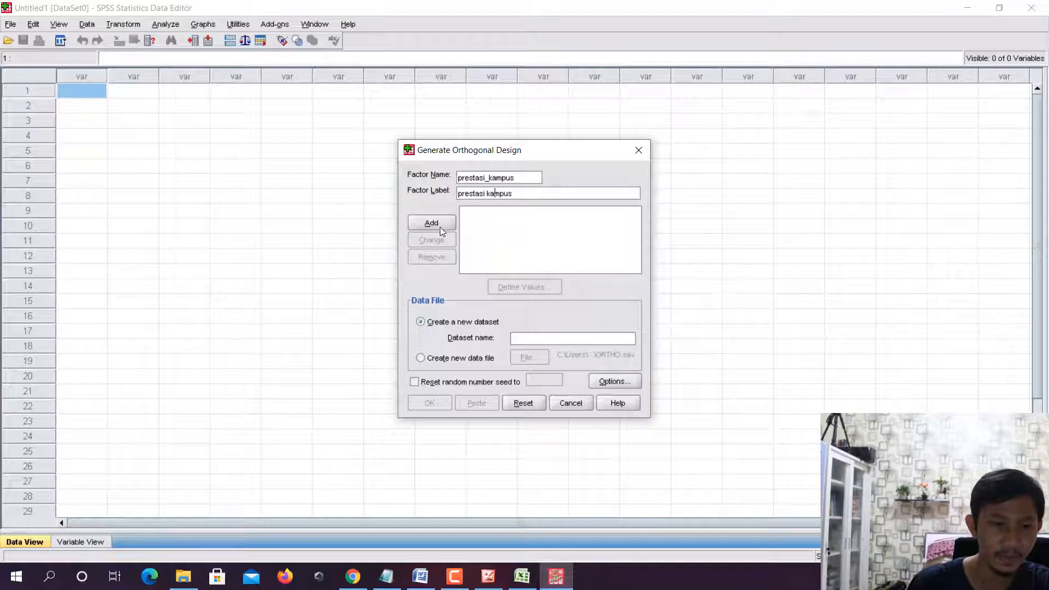
click(440, 228)
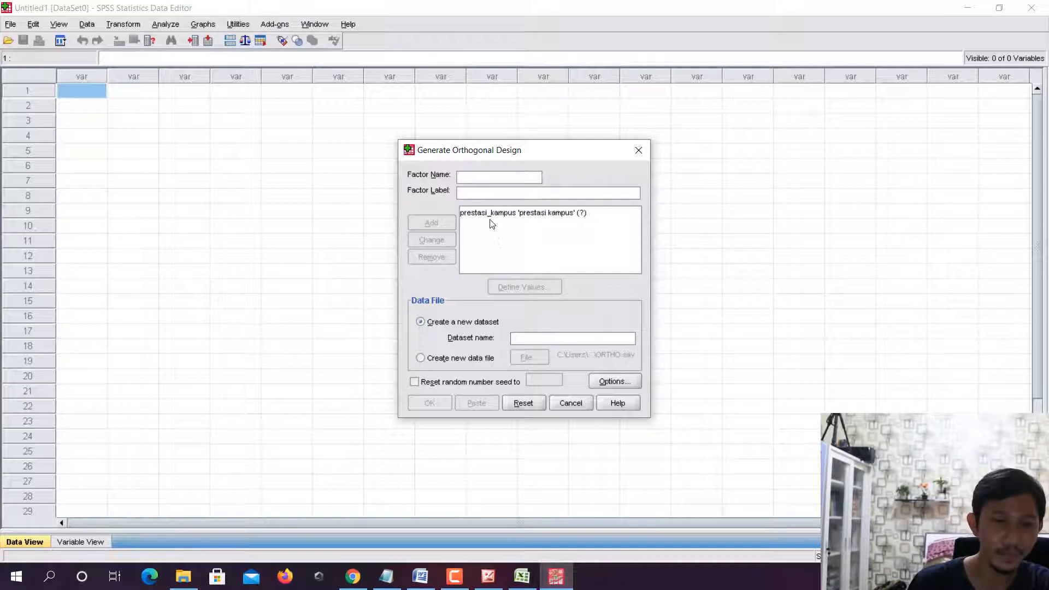
- Try the factor name lokasi_kampus, discard it and remove the prestasi_kampus factor from the design
click(521, 580)
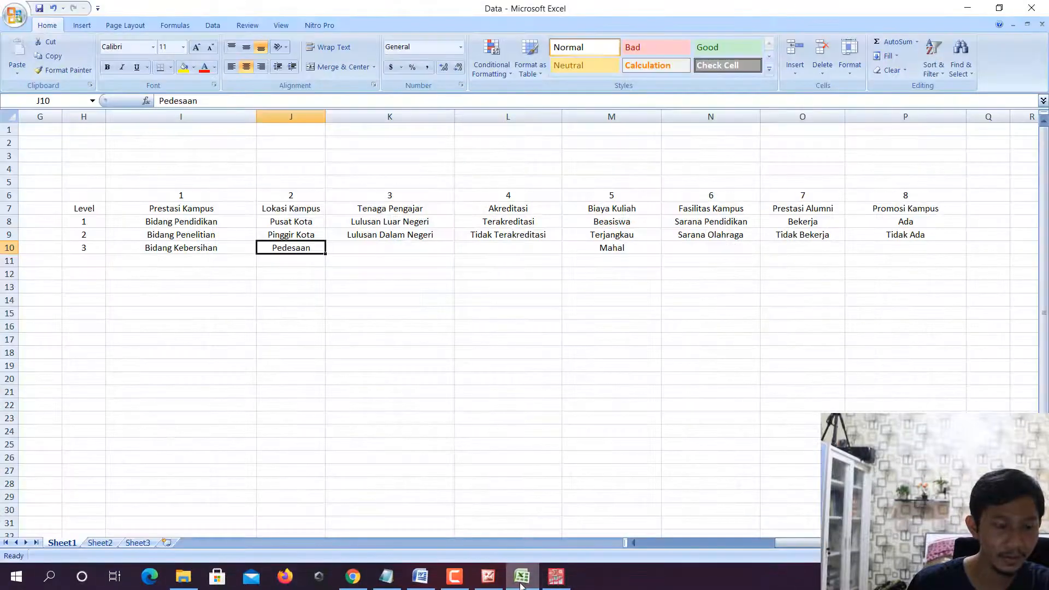
click(520, 581)
text(lo)
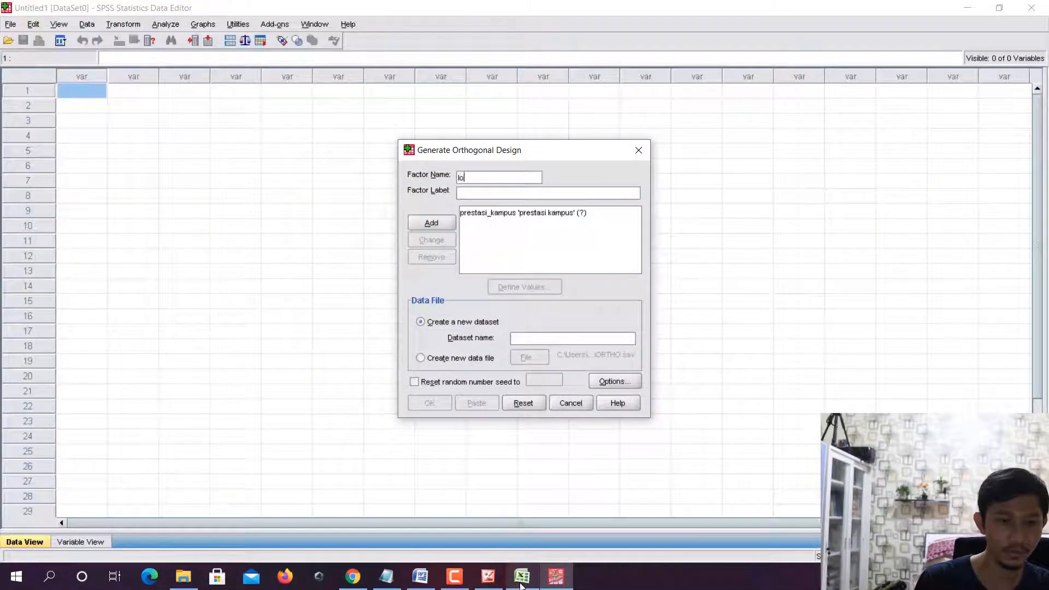
text(kasi_kampus)
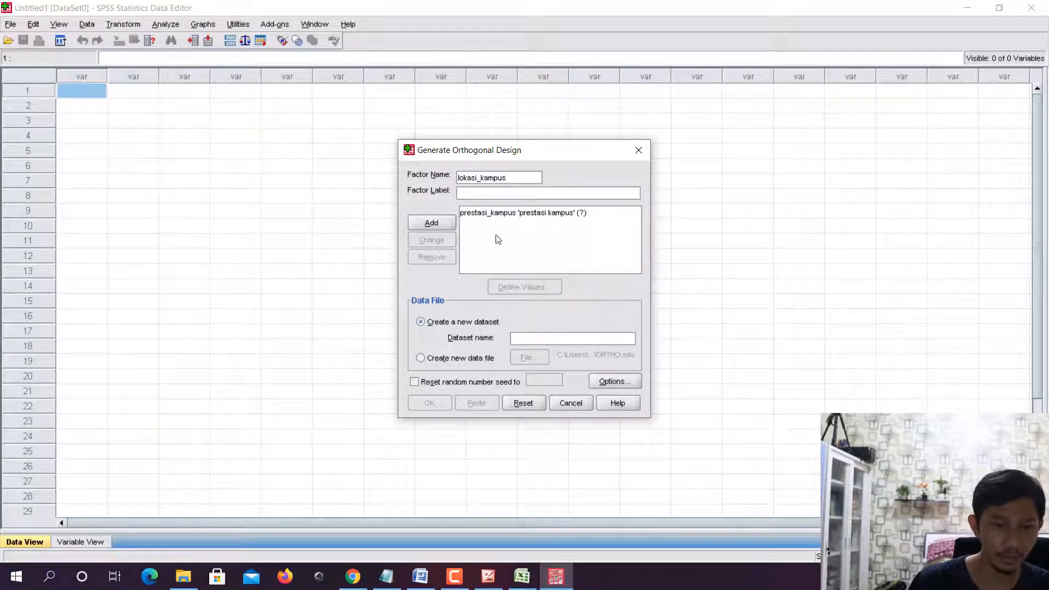
click(499, 213)
click(431, 257)
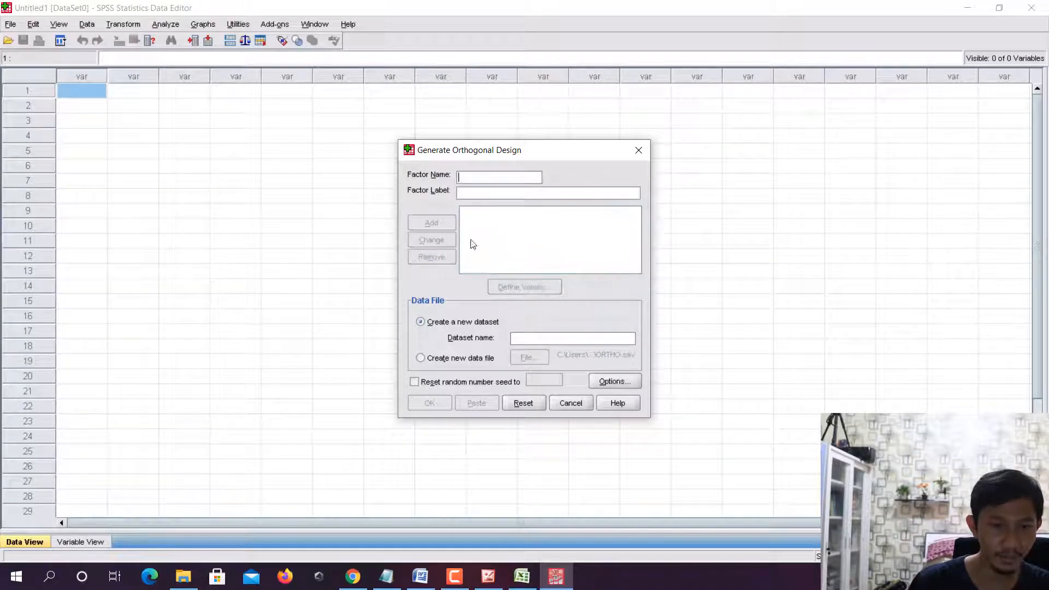
- Add the factor prestasi with the label prestasi kampus to the orthogonal design
text(prestasi)
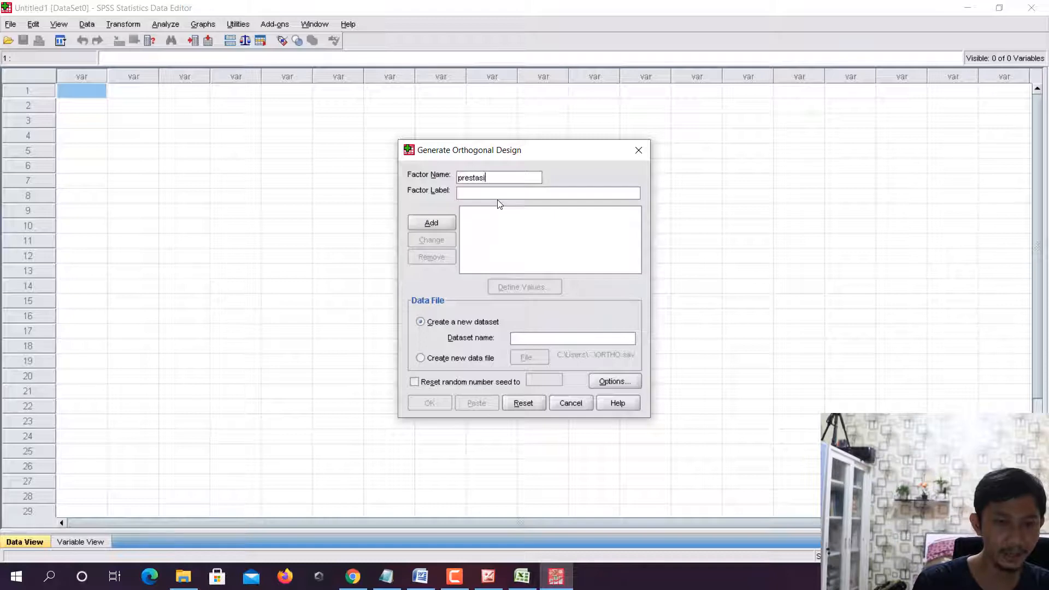
click(495, 192)
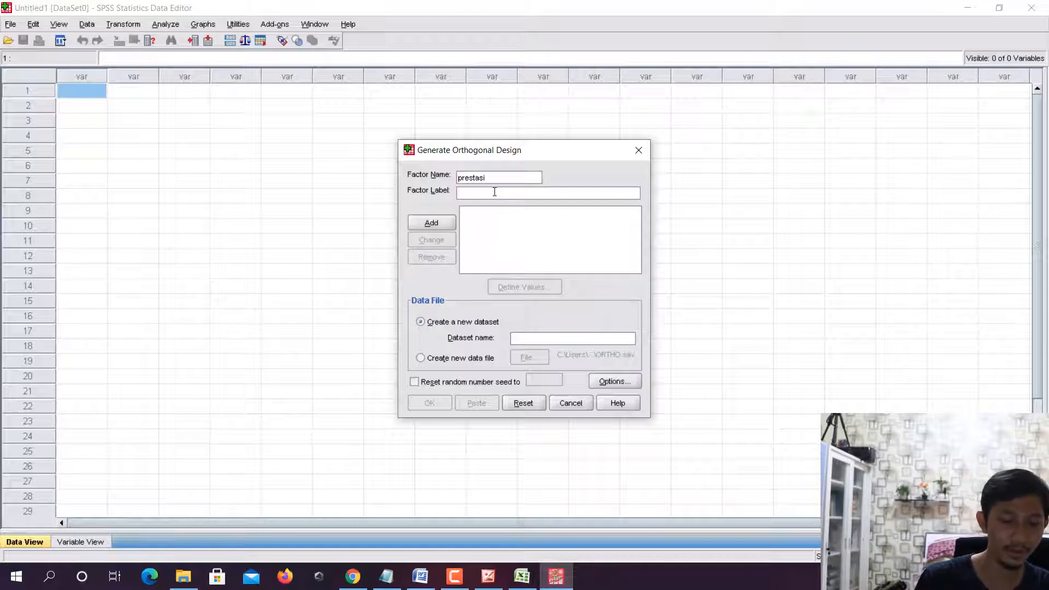
text(prestasi kampus)
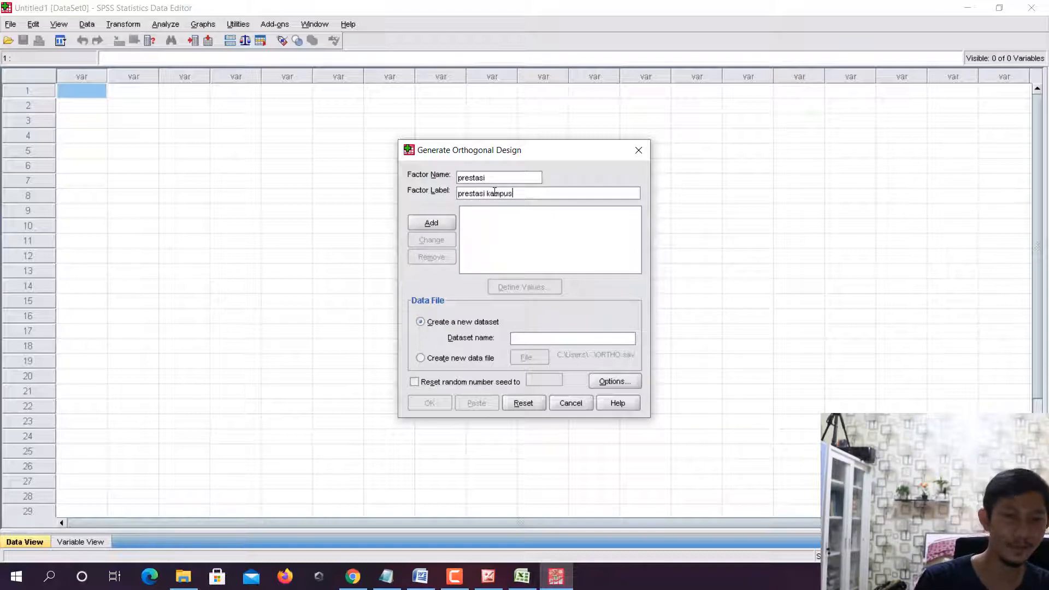
click(444, 219)
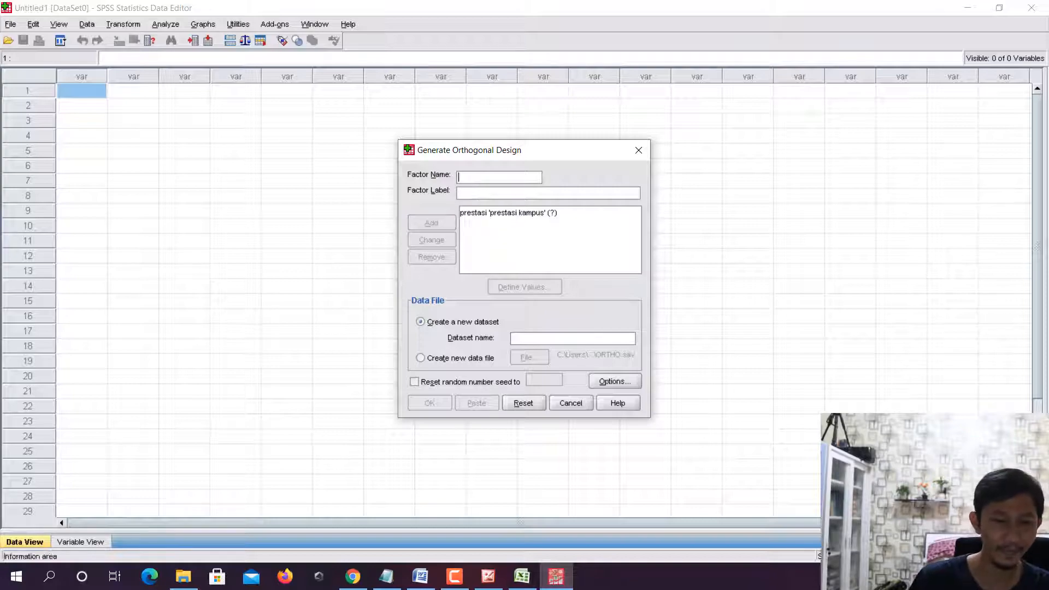
- Check the second attribute in the Excel table and add the factor lokasi with the label lokasi kampus
click(519, 582)
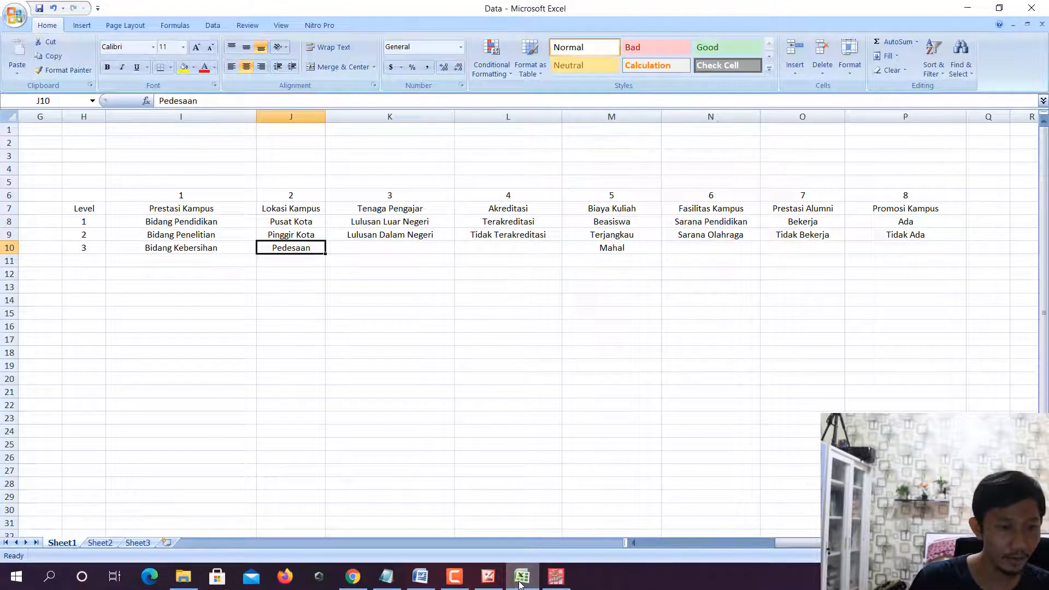
click(555, 577)
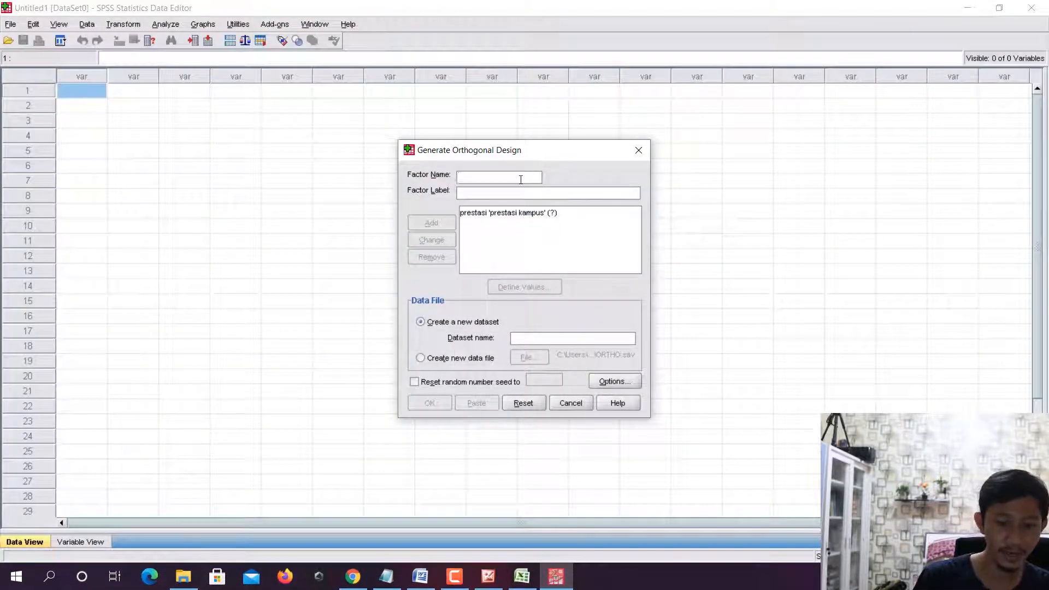
click(520, 179)
text(lokasi)
key(Tab)
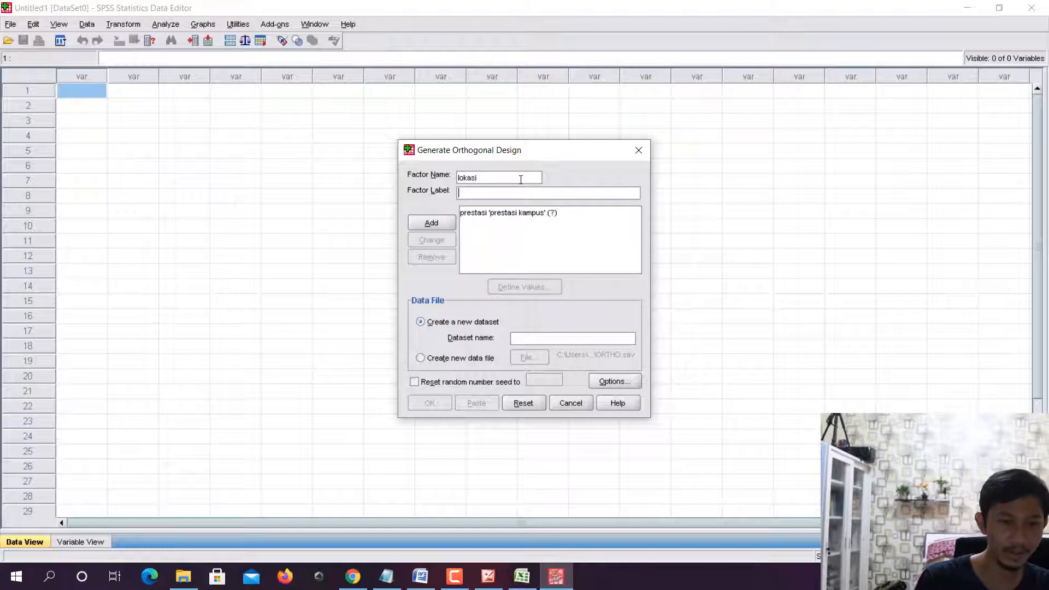
text(lokasi)
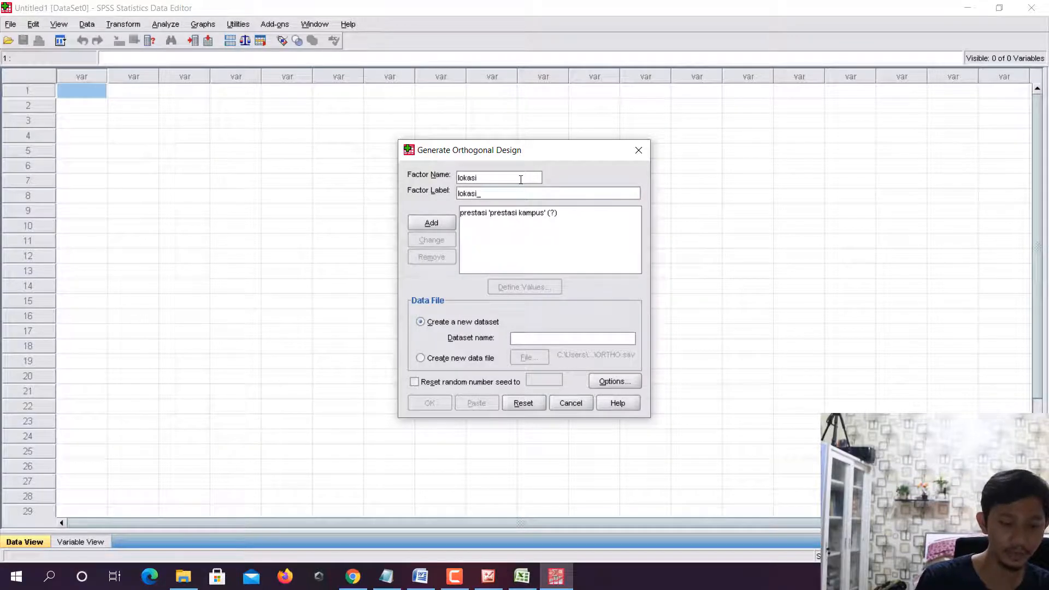
text( kampus)
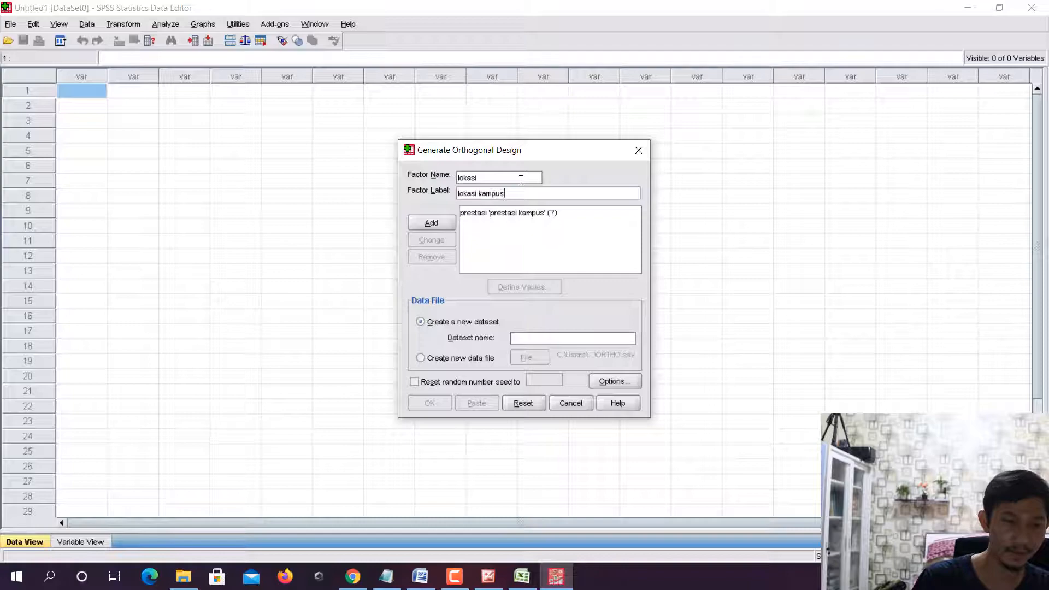
click(445, 224)
- Check the third attribute in the Excel table and add the factor tenaga_pengajar with the label tenaga pengajar in SPSS
click(525, 581)
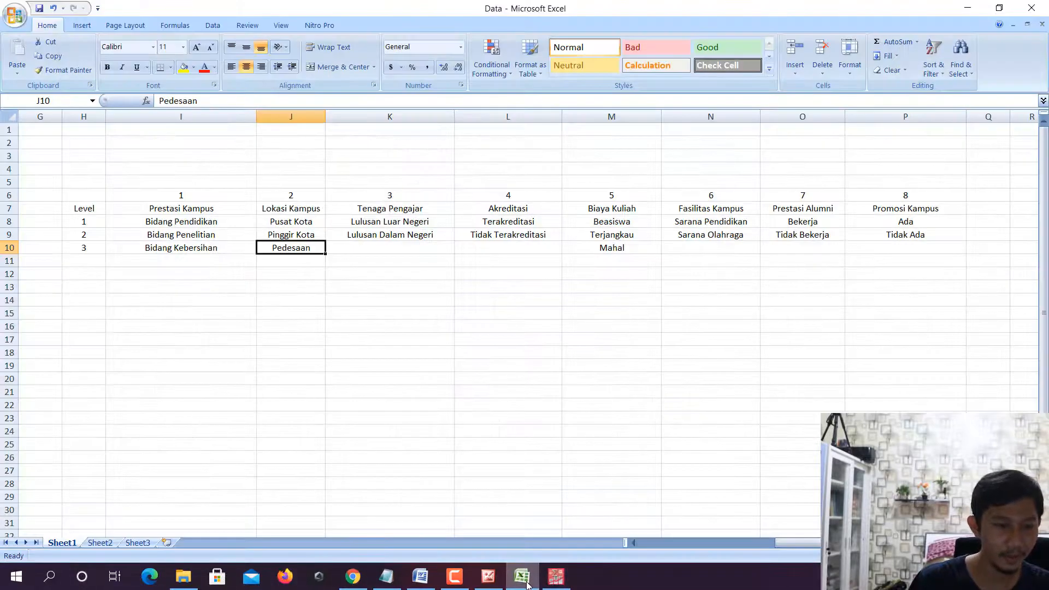
click(522, 576)
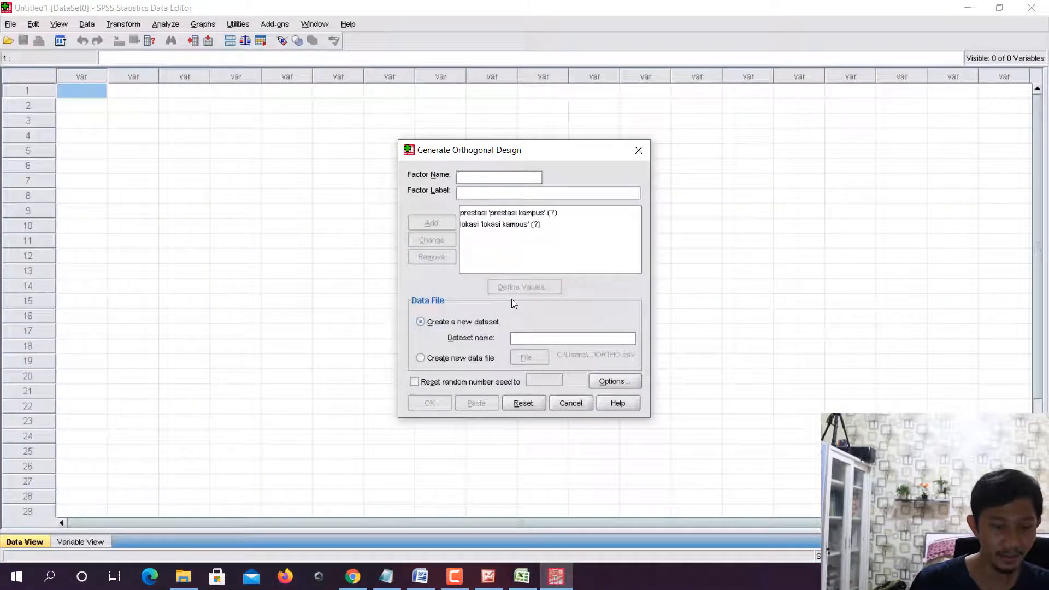
text(tenaga_)
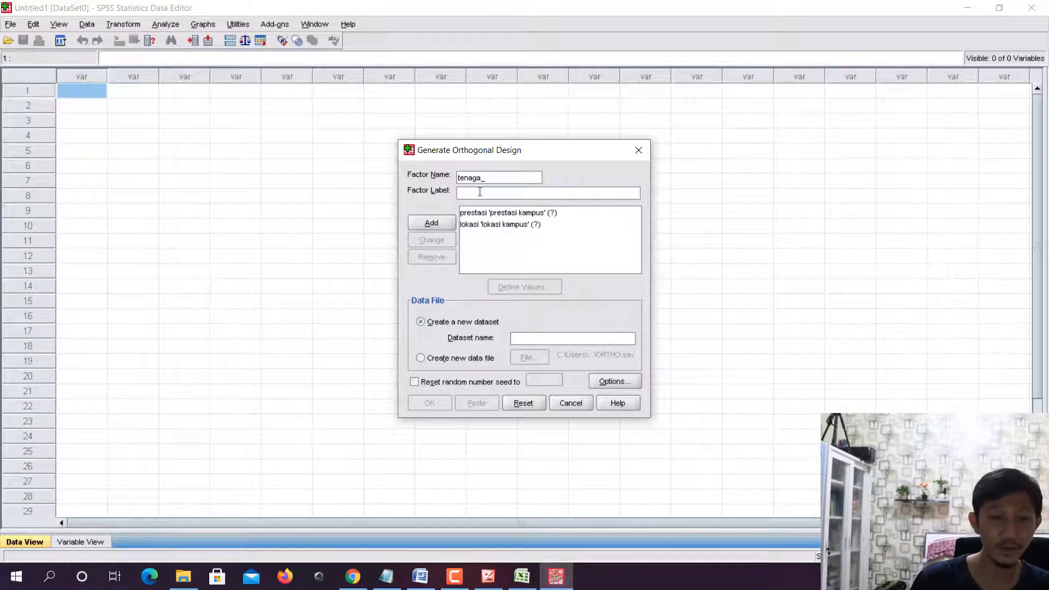
text(pengaja)
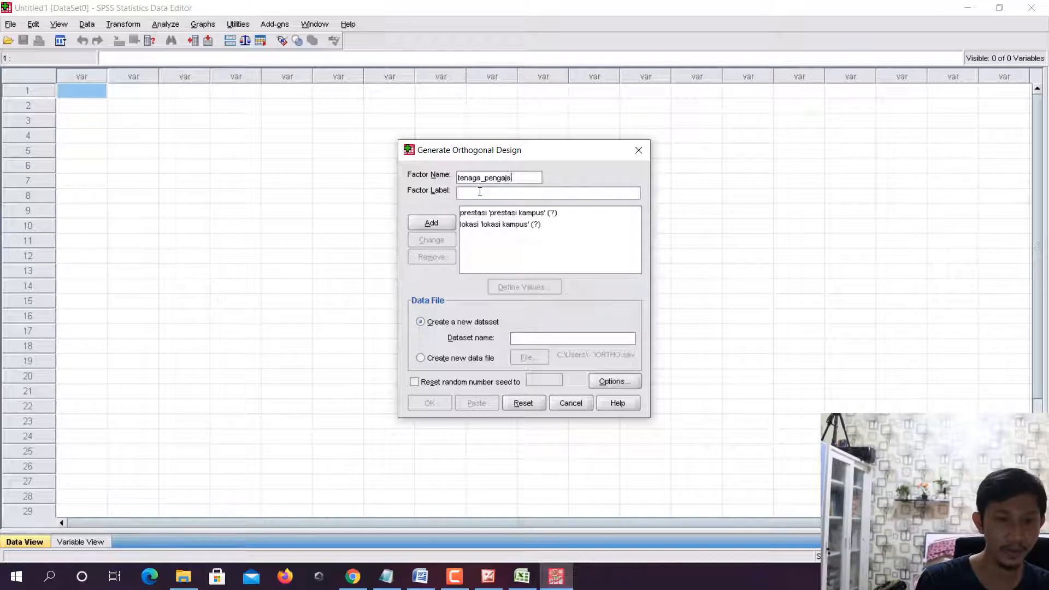
text(r 'tenaga pengajar)
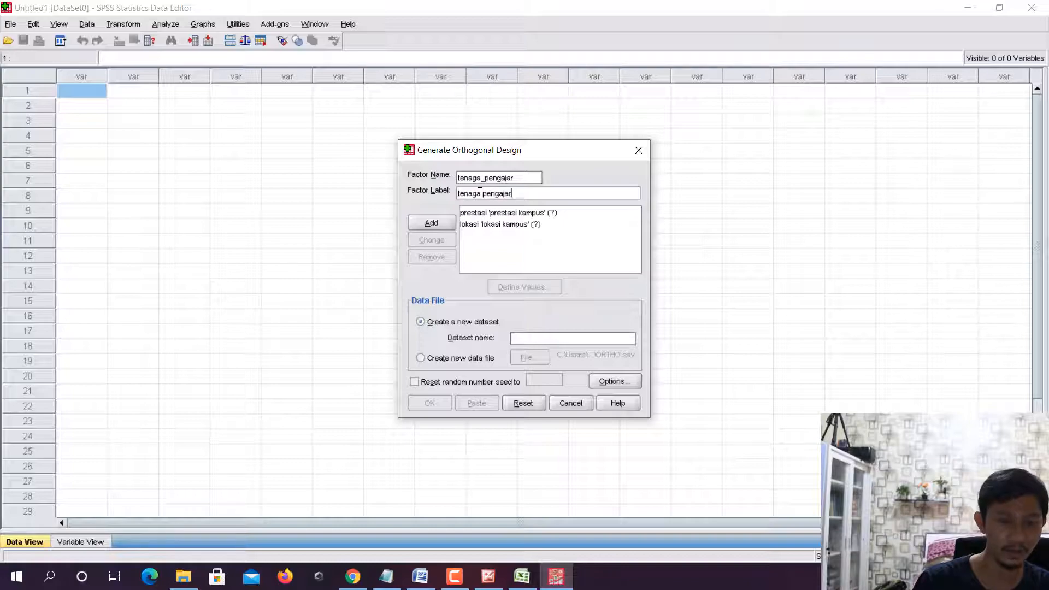
click(433, 224)
- Check the fourth attribute in the Excel table and add the factor akreditasi with the label akreditasi in SPSS
click(535, 584)
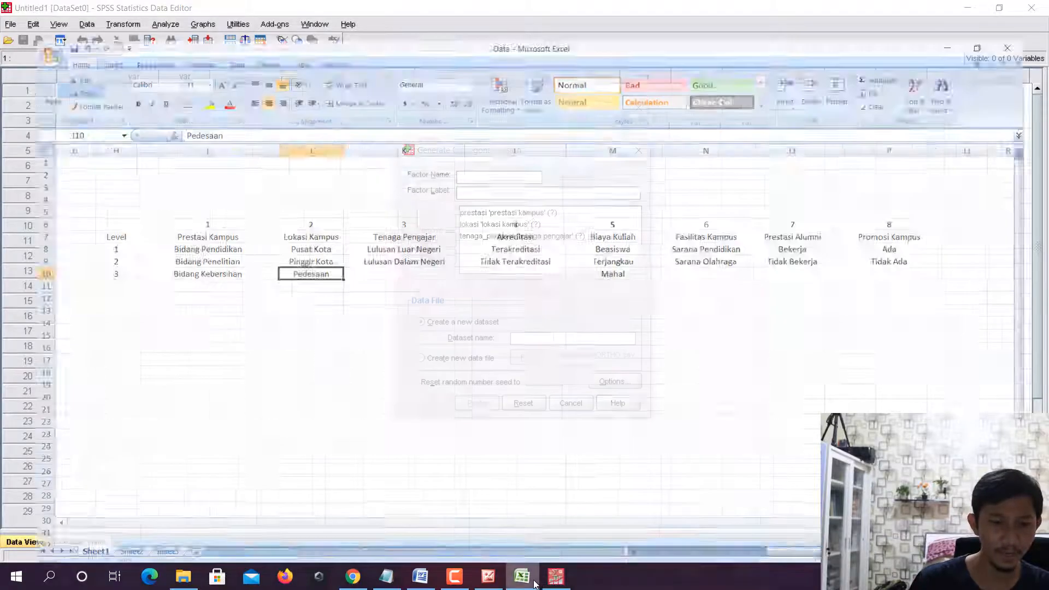
click(556, 576)
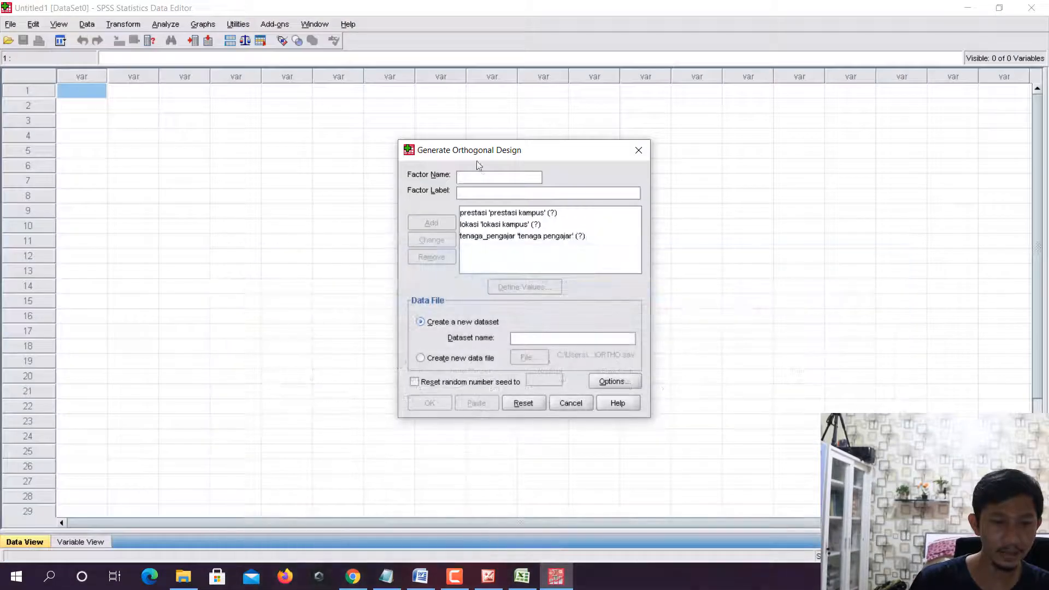
click(482, 178)
text(akreditas)
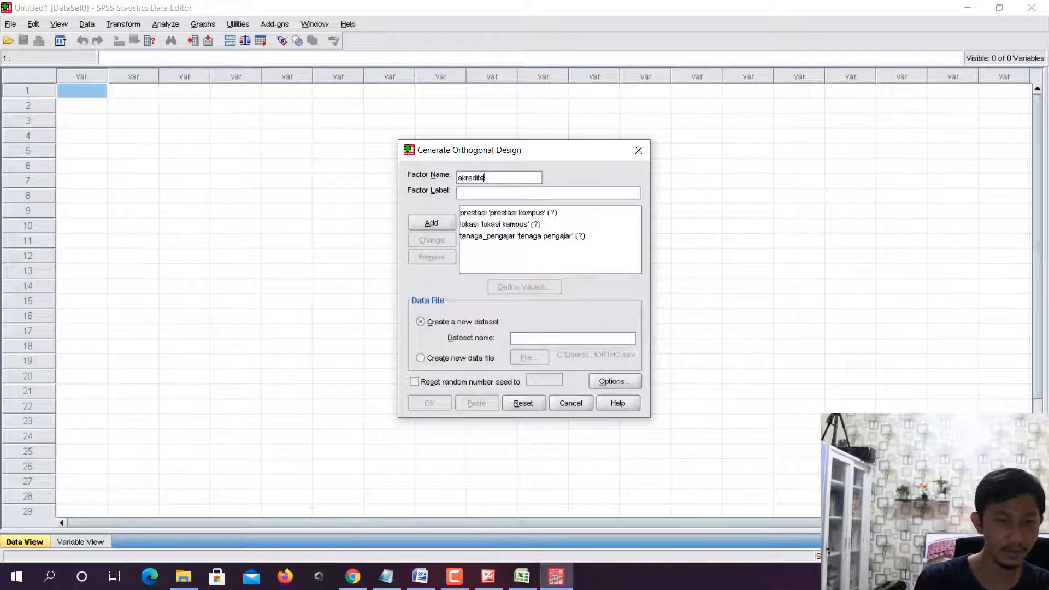
key(Tab)
text(akreditasi)
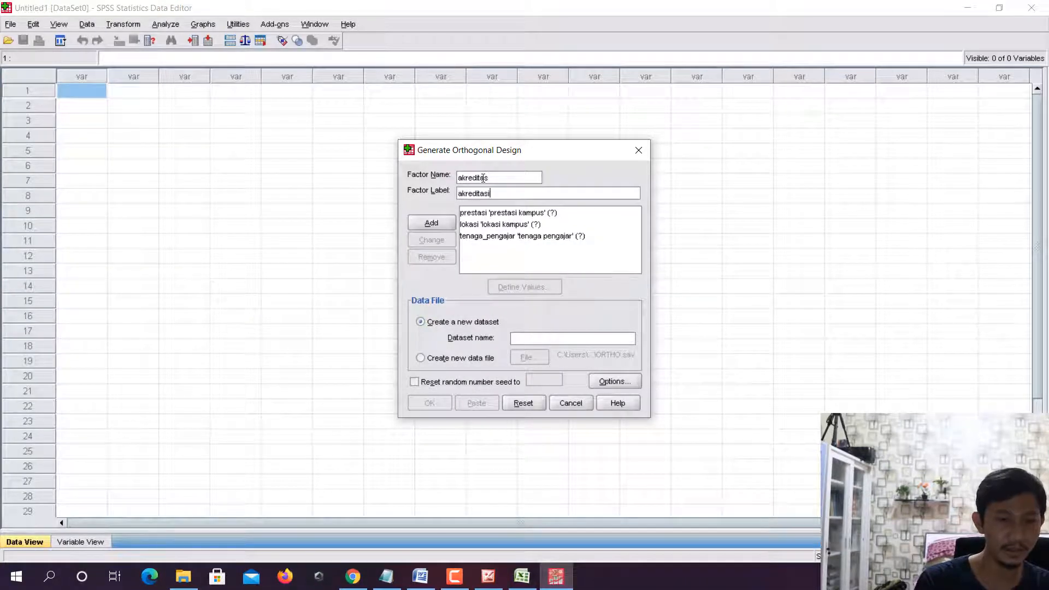
click(523, 178)
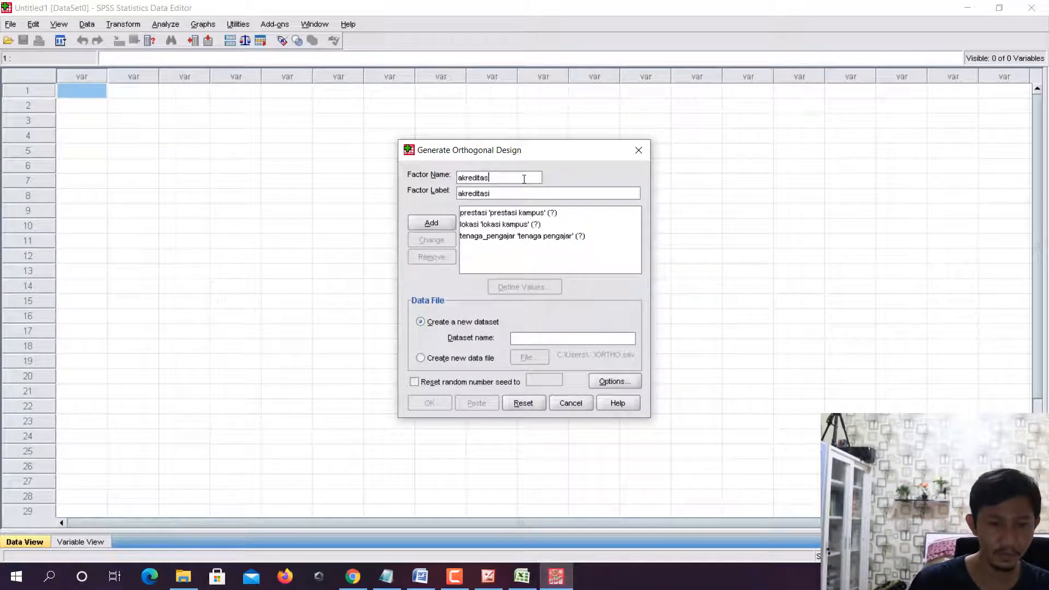
click(431, 223)
- Look up the fifth attribute in the Excel table and add the factor biaya_kuliah with the label biaya kuliah in SPSS
click(522, 583)
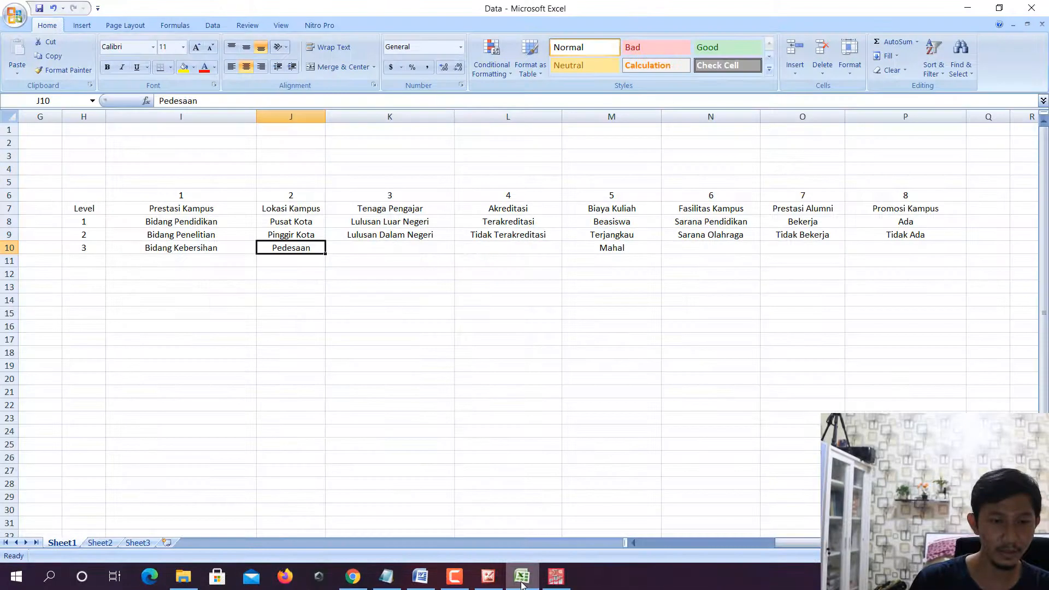
click(522, 583)
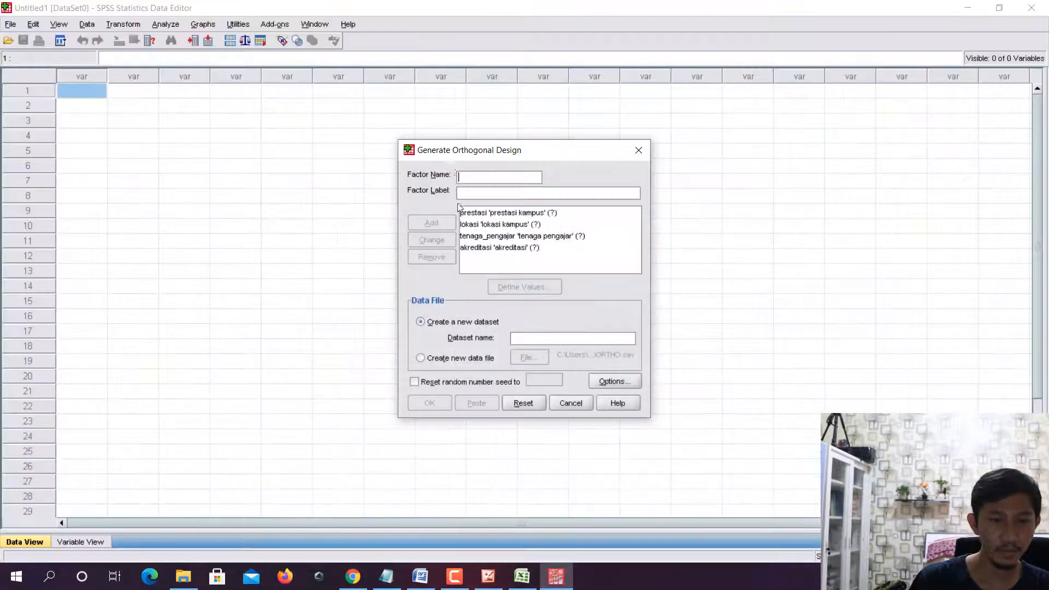
click(481, 176)
text(biaya_)
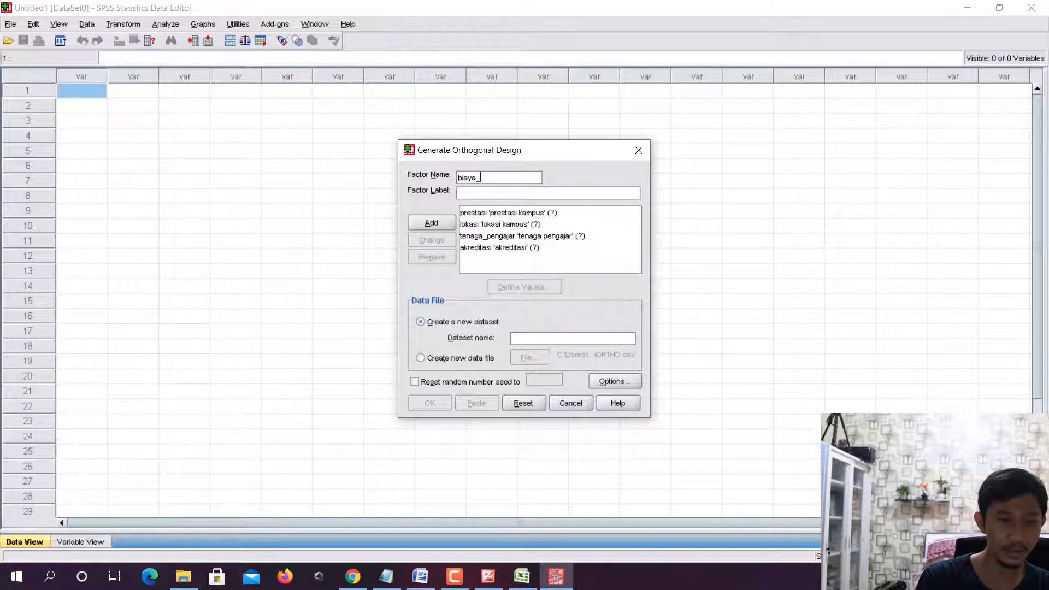
text(kuliah)
key(Tab)
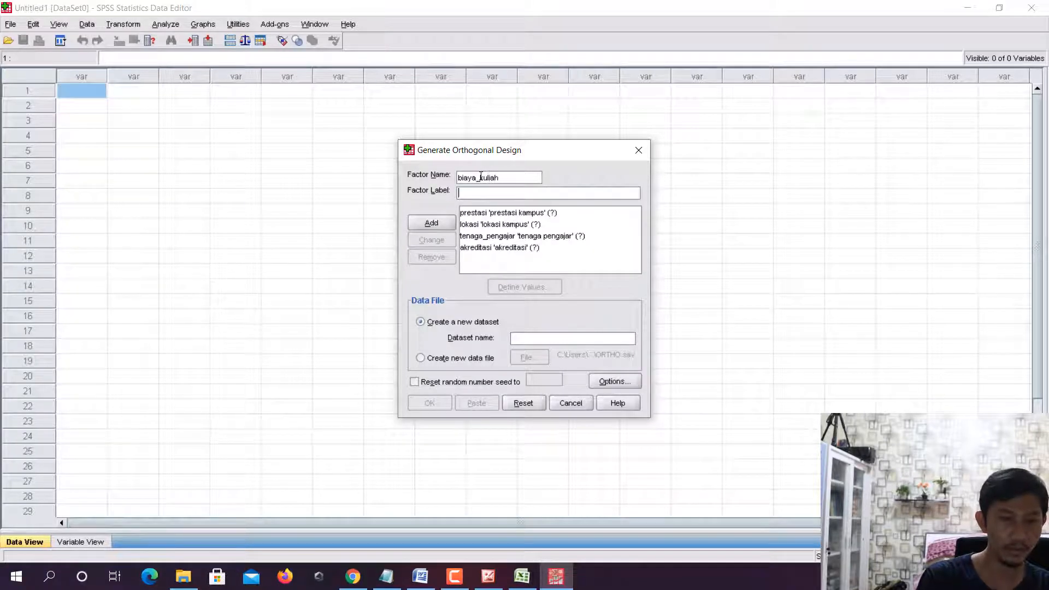
text(biaya ku)
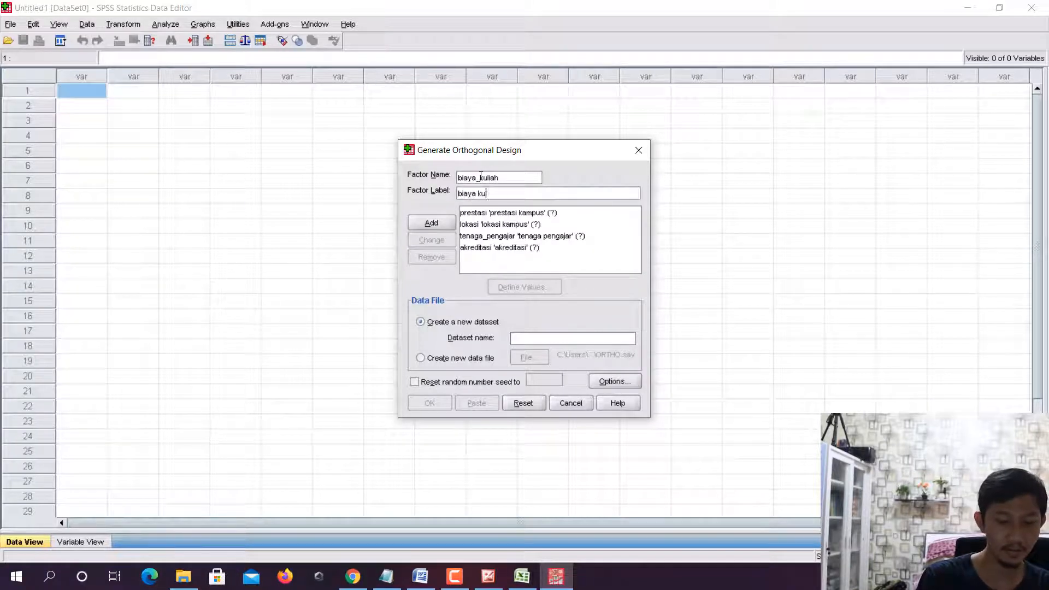
text(liah)
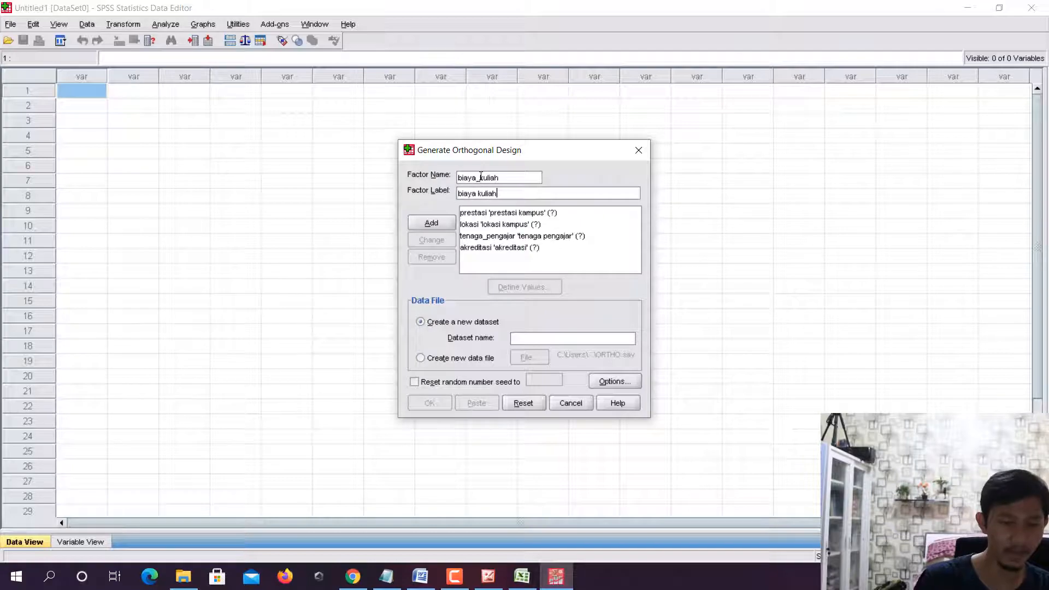
click(446, 223)
- Look up the sixth attribute in the Excel table and add the factor fasilitas_kampus with the label fasilitas kampus in SPSS
click(523, 583)
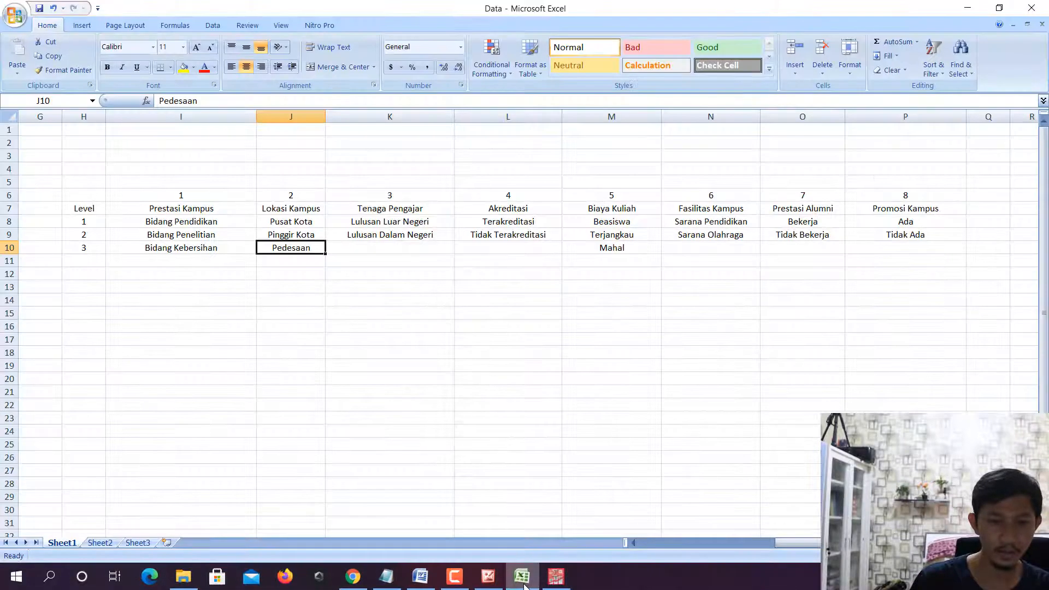
click(523, 585)
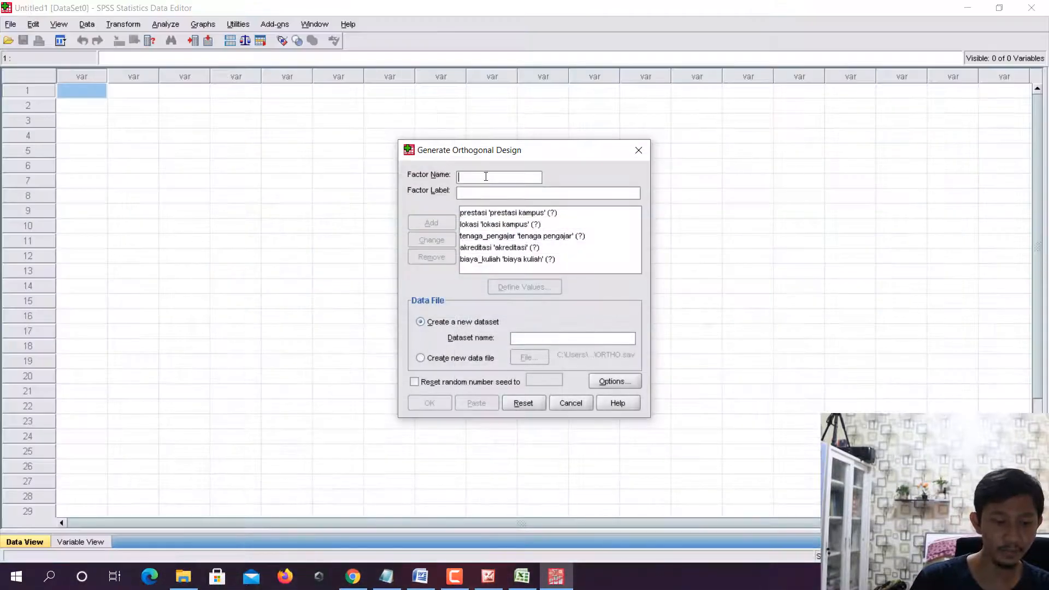
text(fasilitas_)
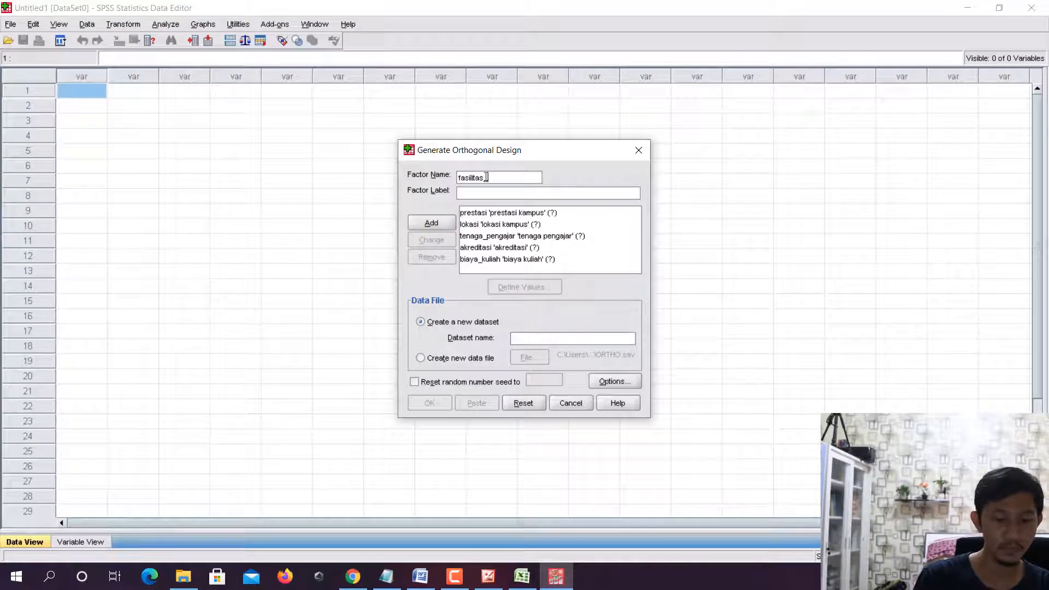
text(kampus)
key(Tab)
text(fa)
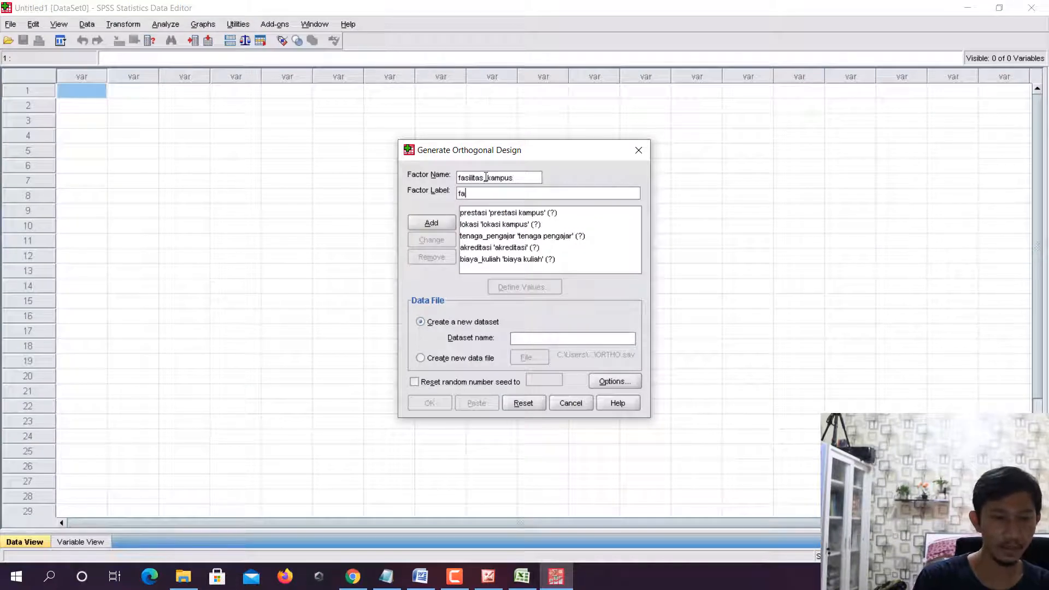
text(silitas kampus)
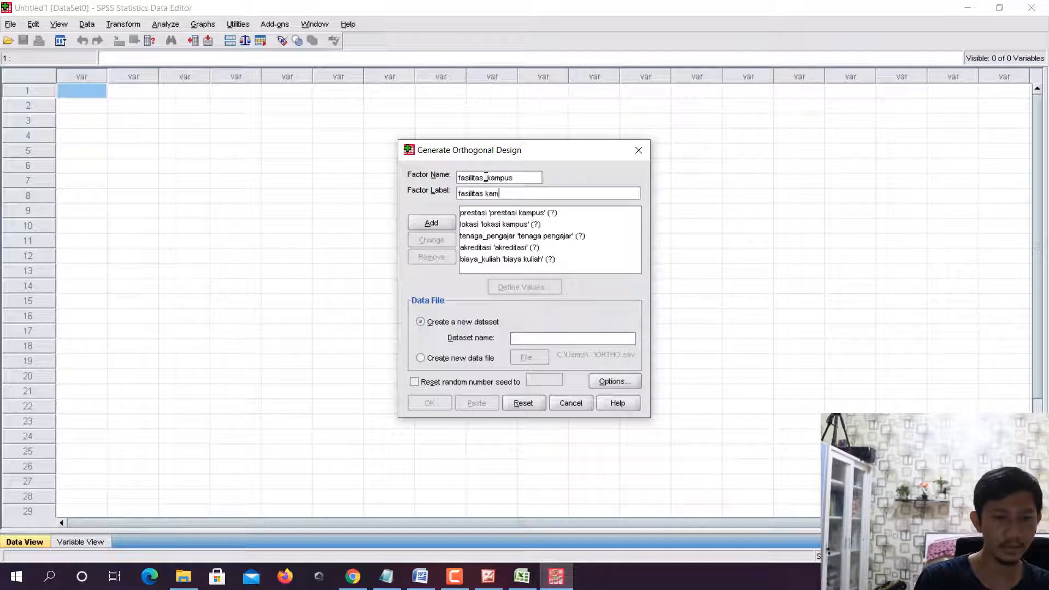
click(441, 222)
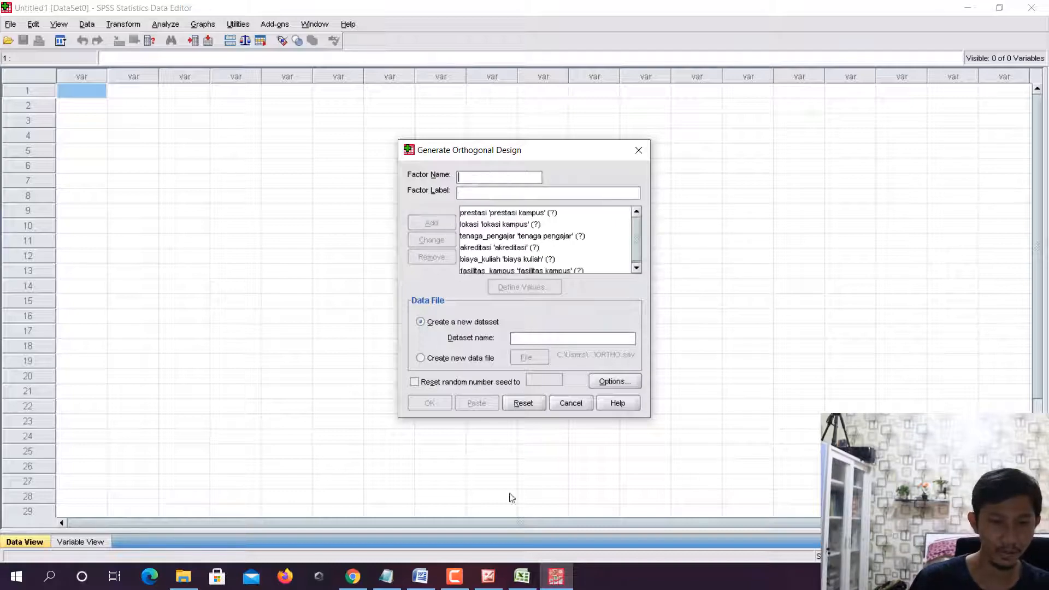
- Check the seventh attribute in the Excel table and add the factor prestasi_alumni with the label prestasi alumni in SPSS
click(525, 580)
click(556, 576)
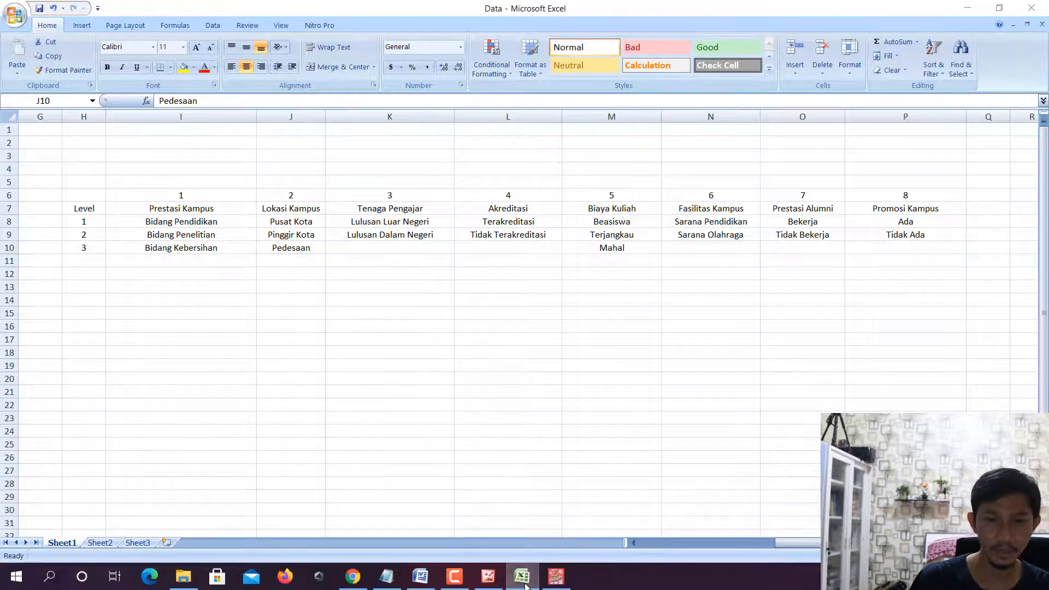
text(pr)
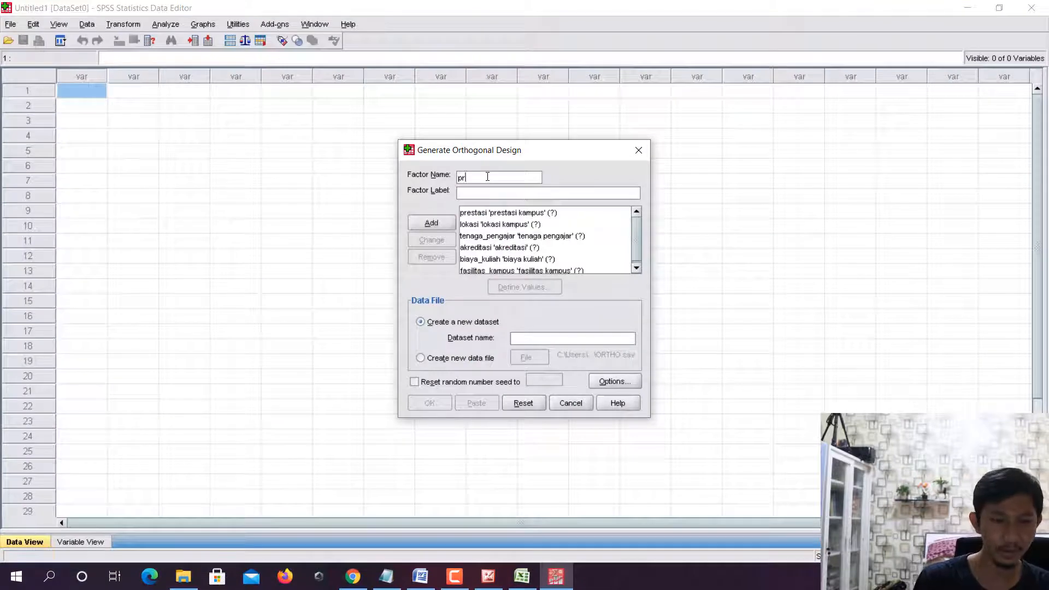
text(estasi_alumni)
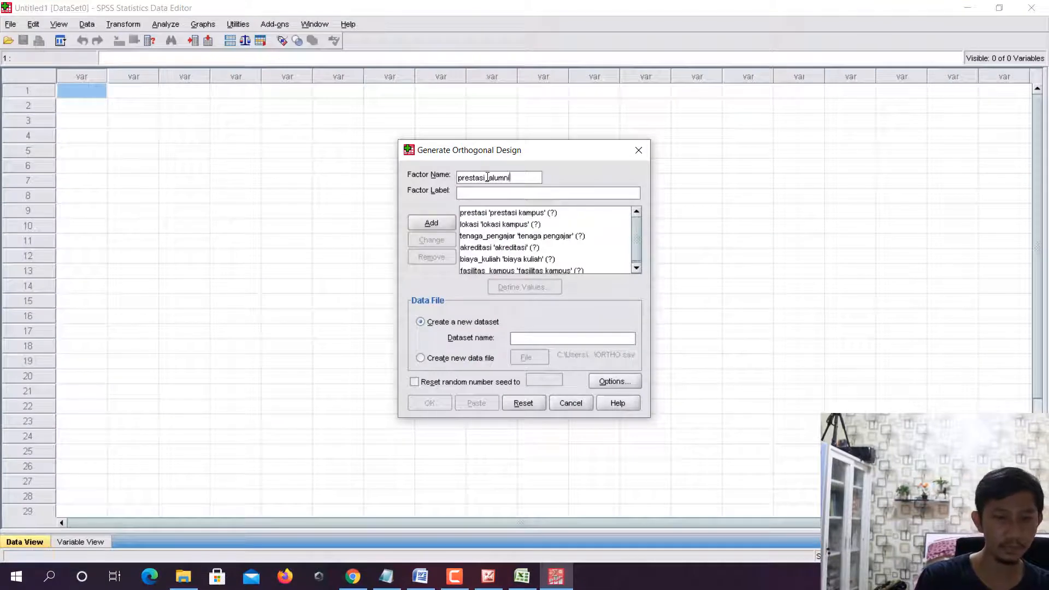
key(Tab)
text(prestasi alumni)
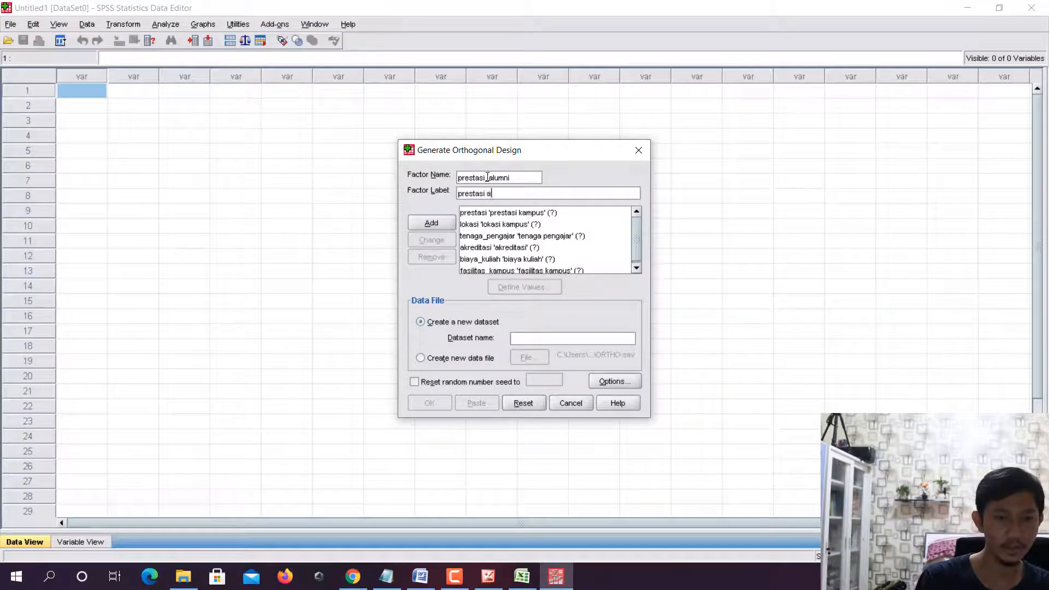
click(438, 224)
- Check the eighth attribute in the Excel table and add the factor promosi_kampus with the label promosi kampus in SPSS
click(522, 586)
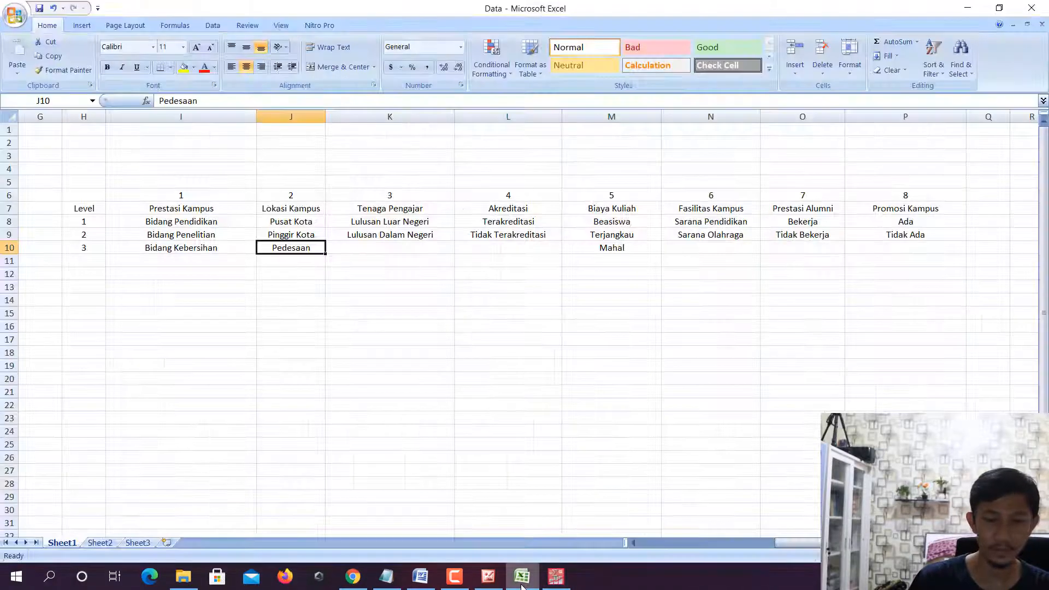
click(555, 576)
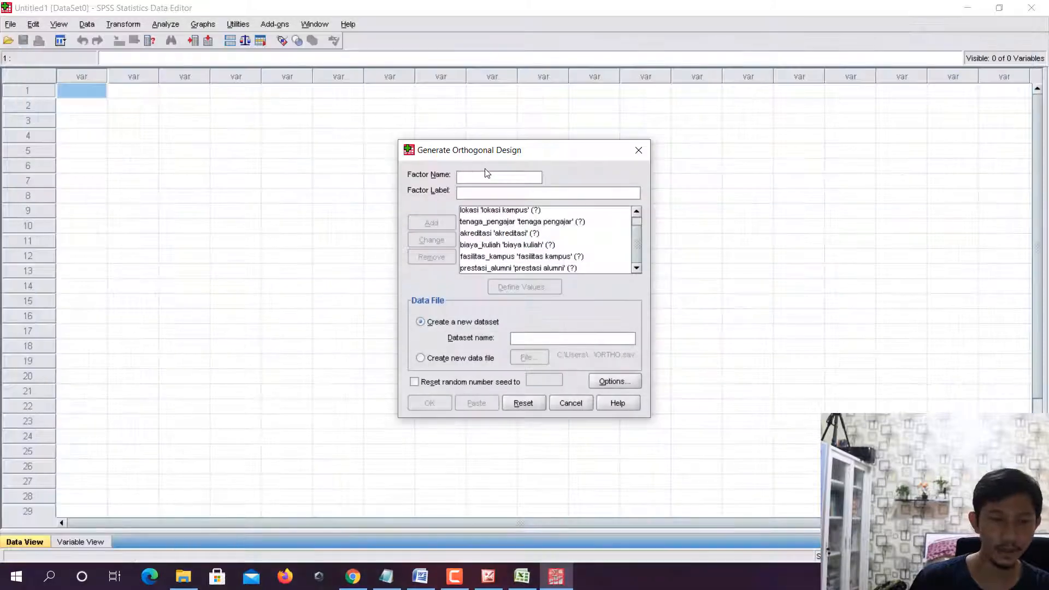
text(promosi)
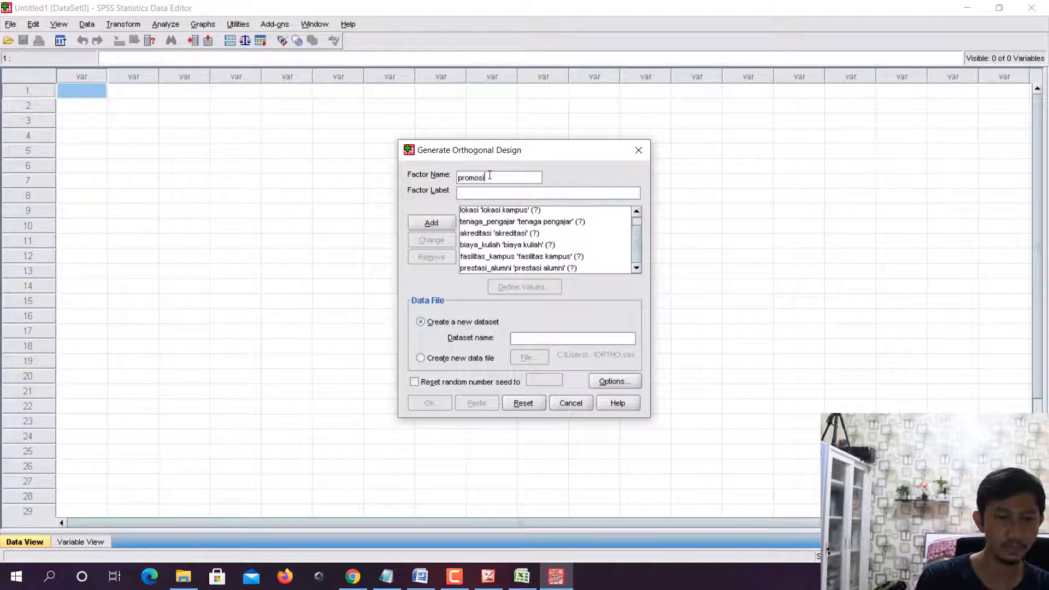
text(_kampus)
key(Tab)
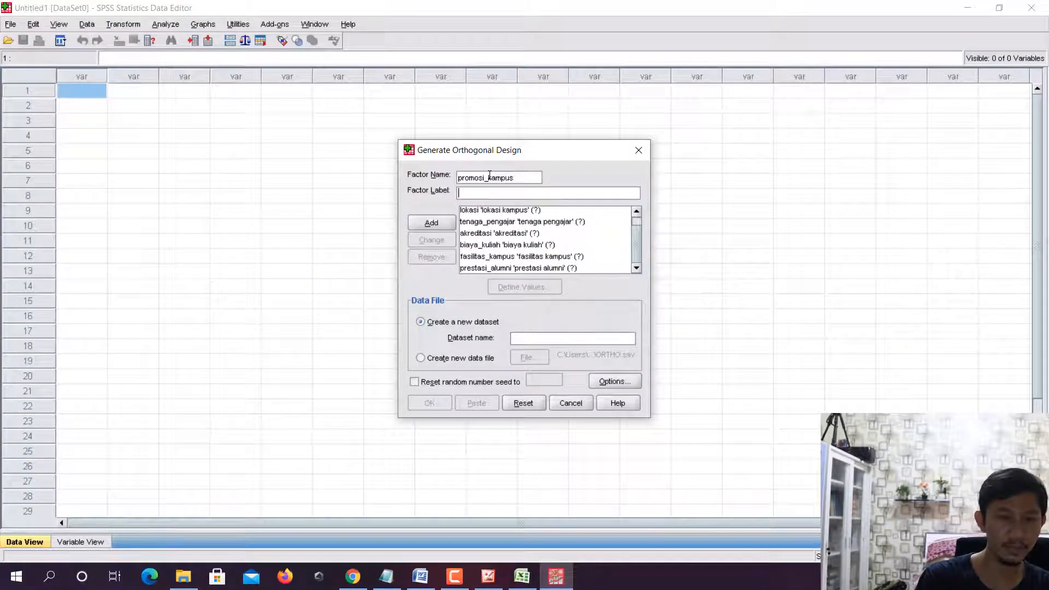
text(promosi)
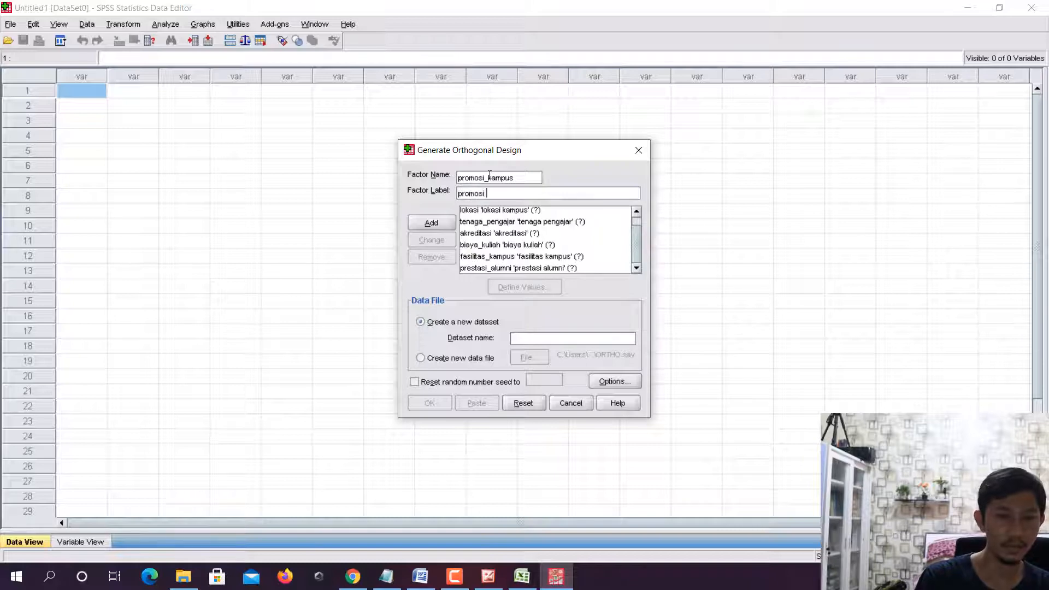
text( kampus)
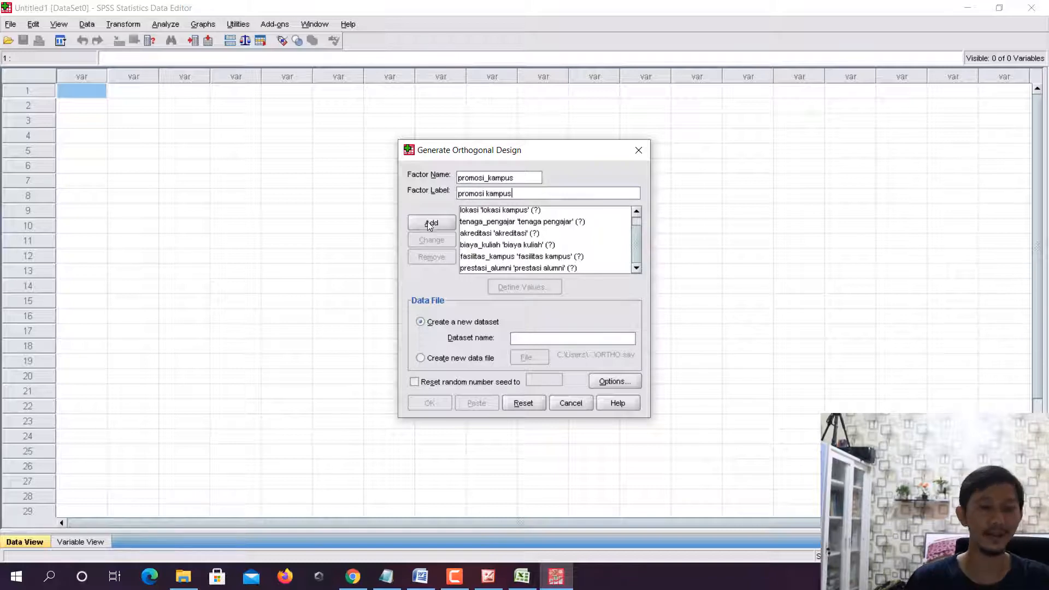
click(431, 223)
- Enlarge the orthogonal design dialog and define value 1 of the factor prestasi as bidang pendidikan, following the Excel table
scroll(519, 258, up, 1)
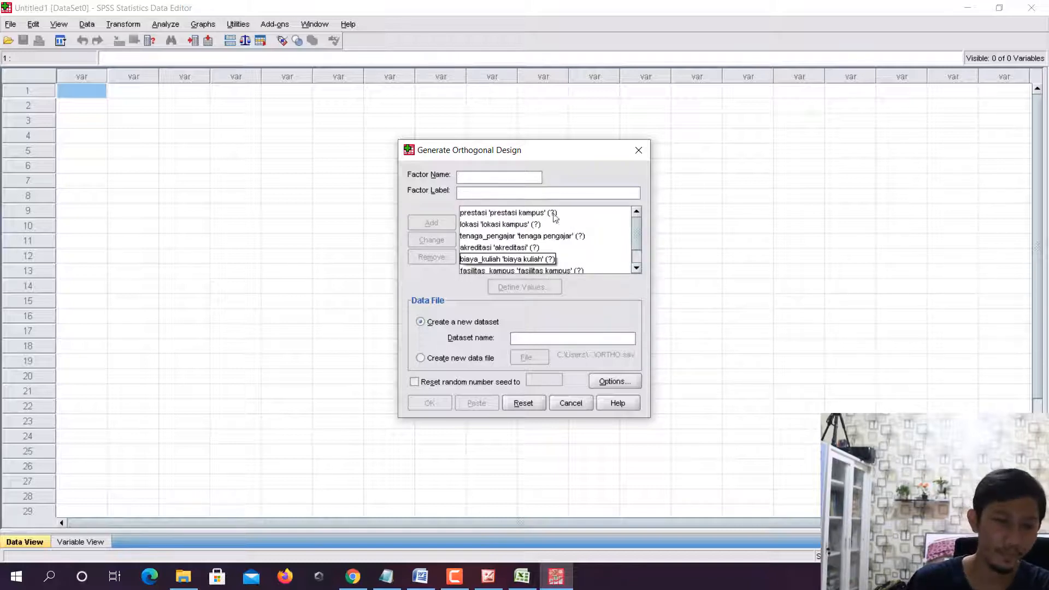
drag(580, 141, 579, 48)
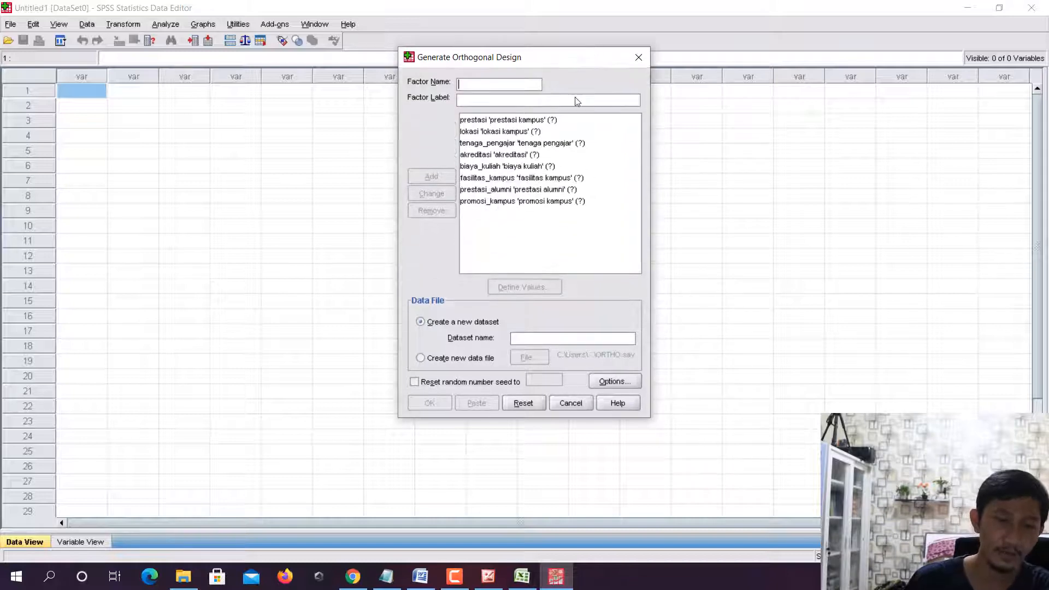
click(529, 120)
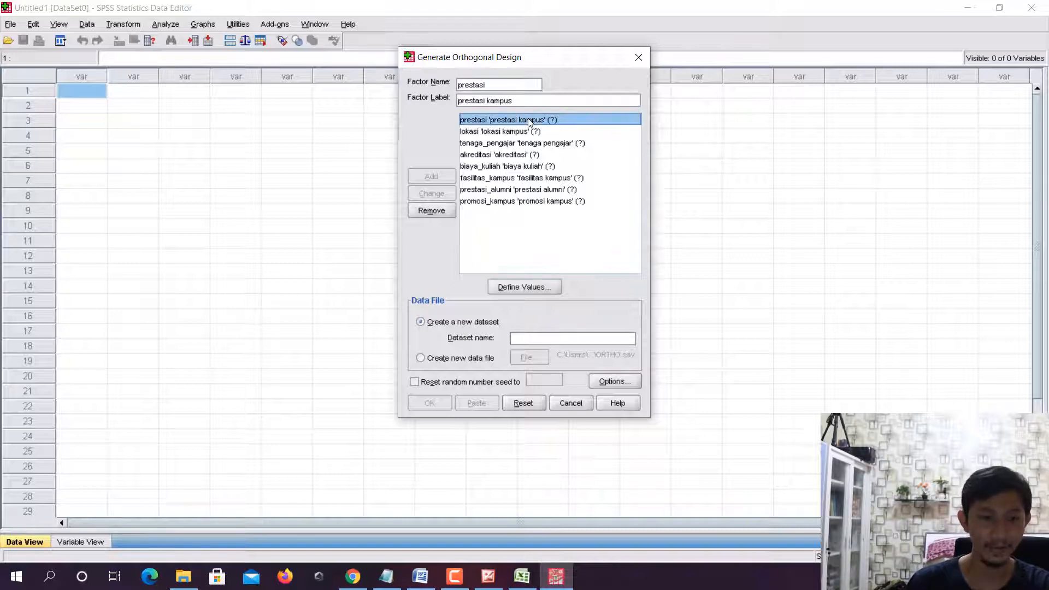
click(522, 288)
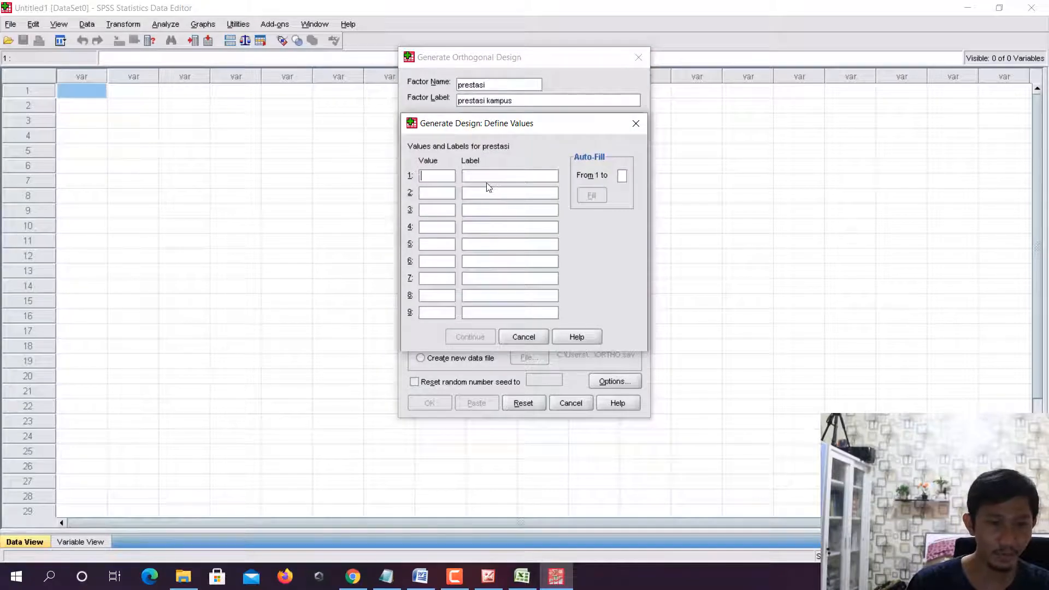
text(1)
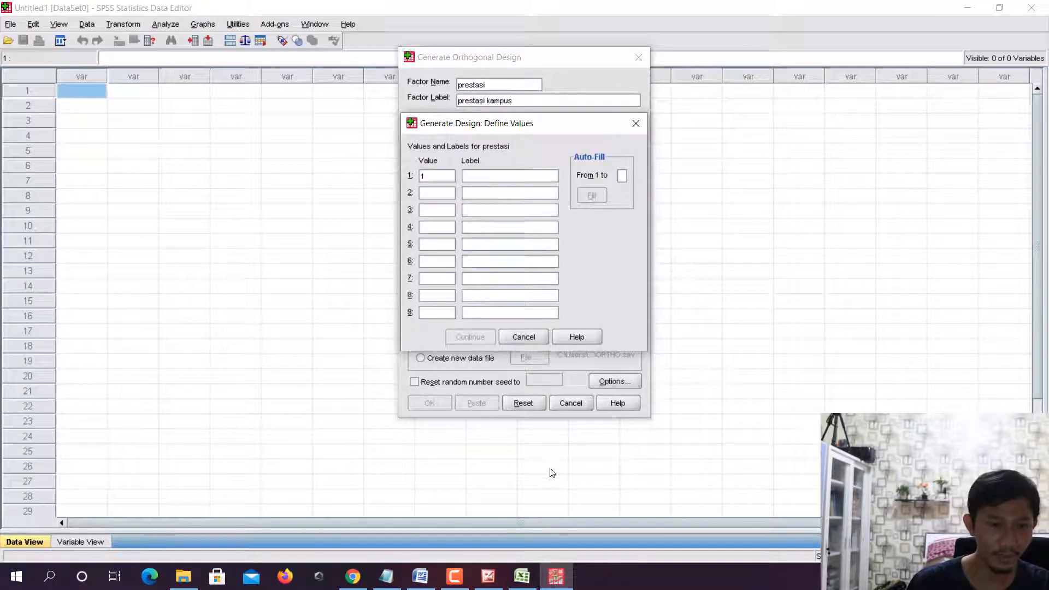
click(523, 580)
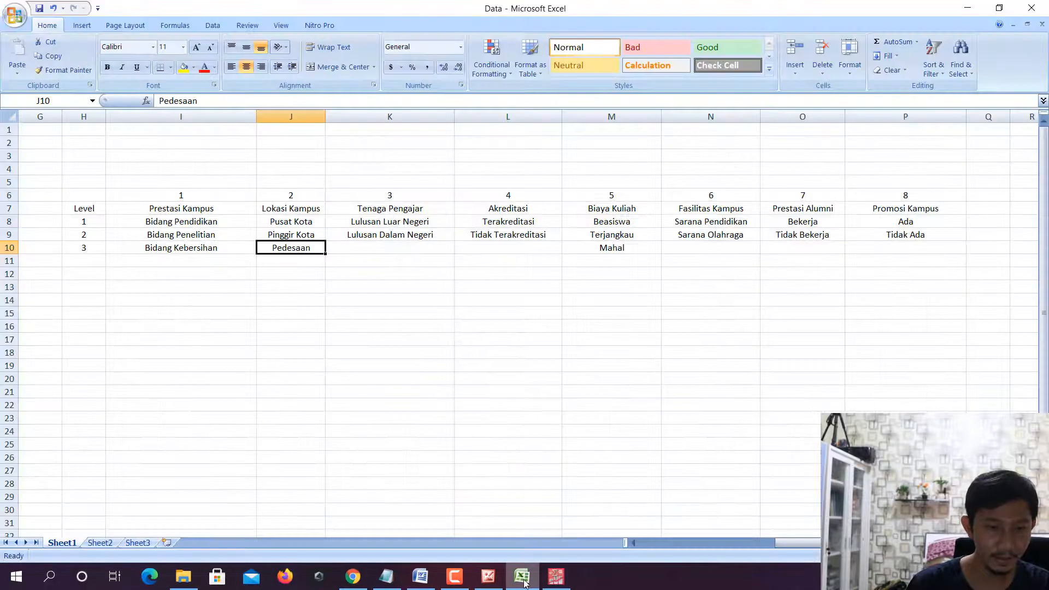
click(524, 582)
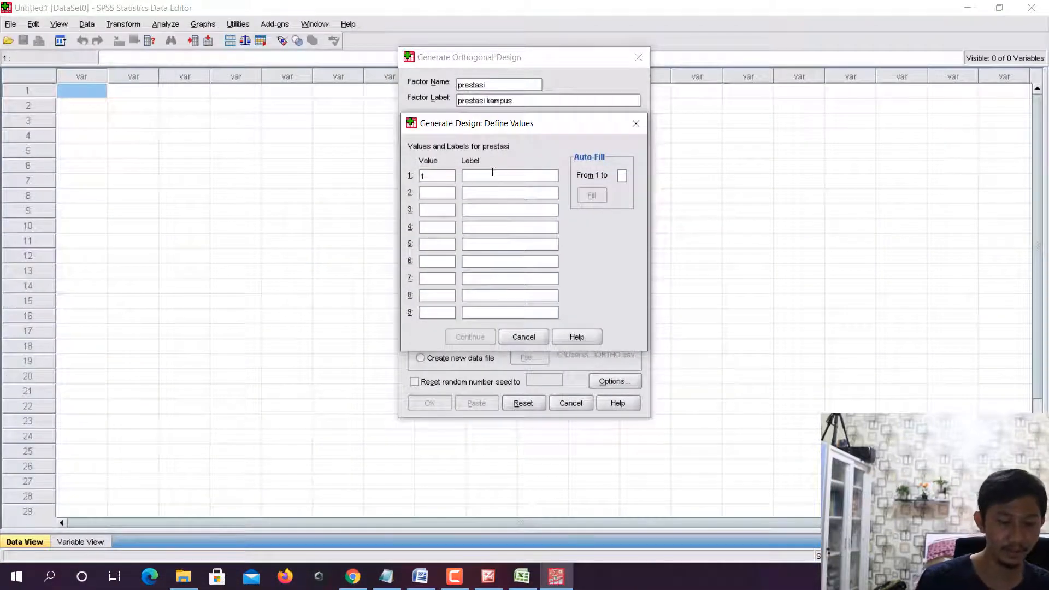
text(bidang pendidikan)
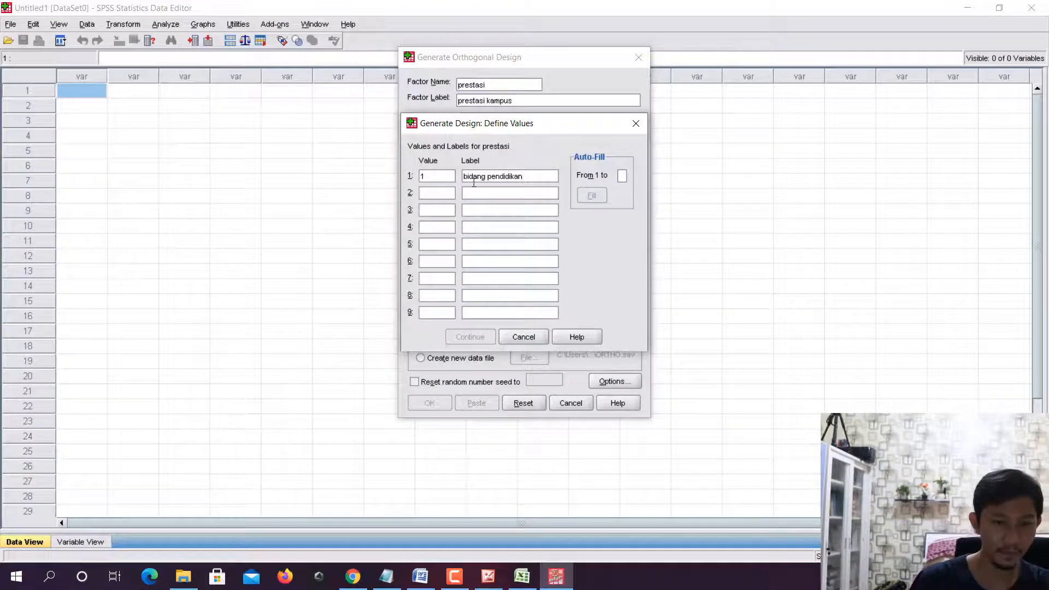
- Define value 2 of the factor prestasi with the label bidang penelitian, checking the level in the Excel table
key(Tab)
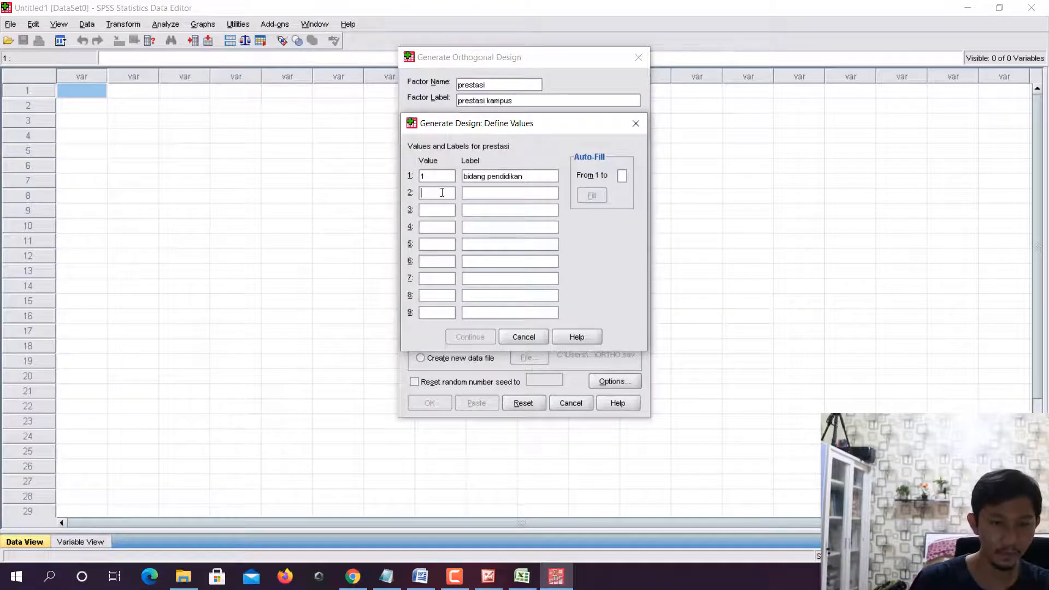
text(2)
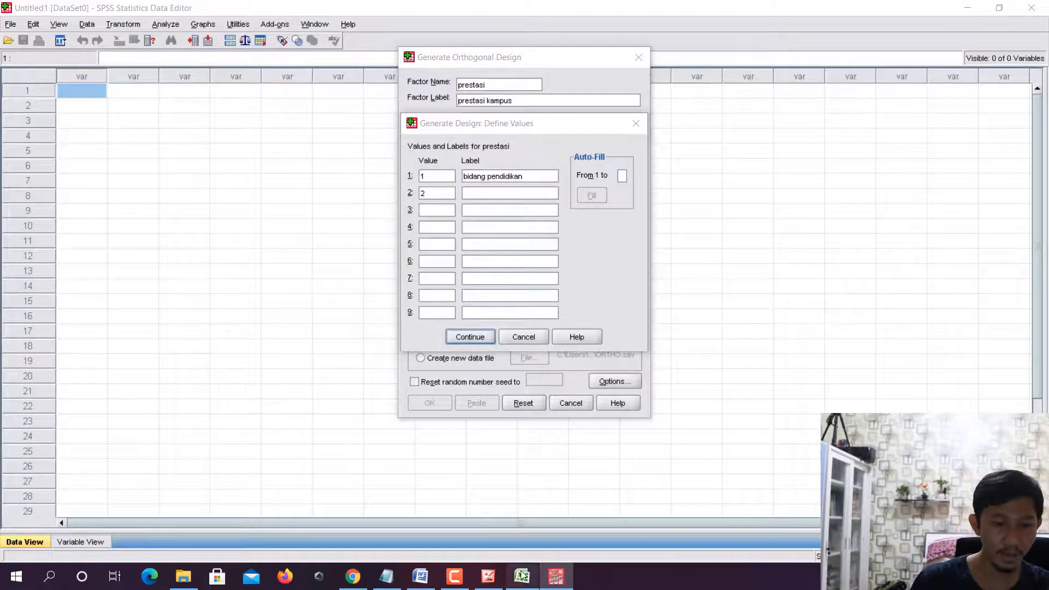
click(522, 575)
click(556, 576)
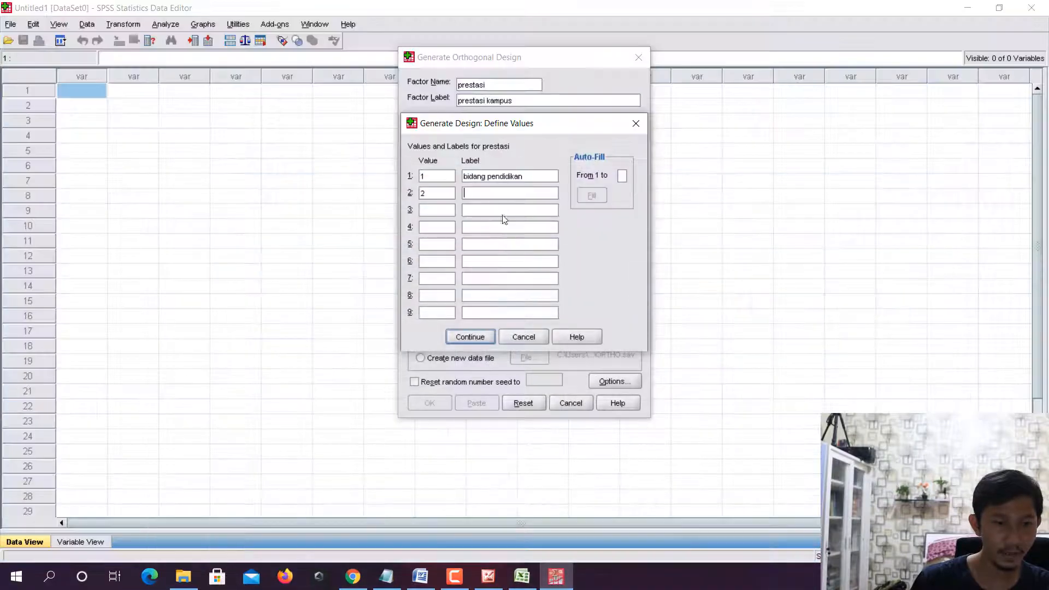
click(503, 192)
text(bidan pene)
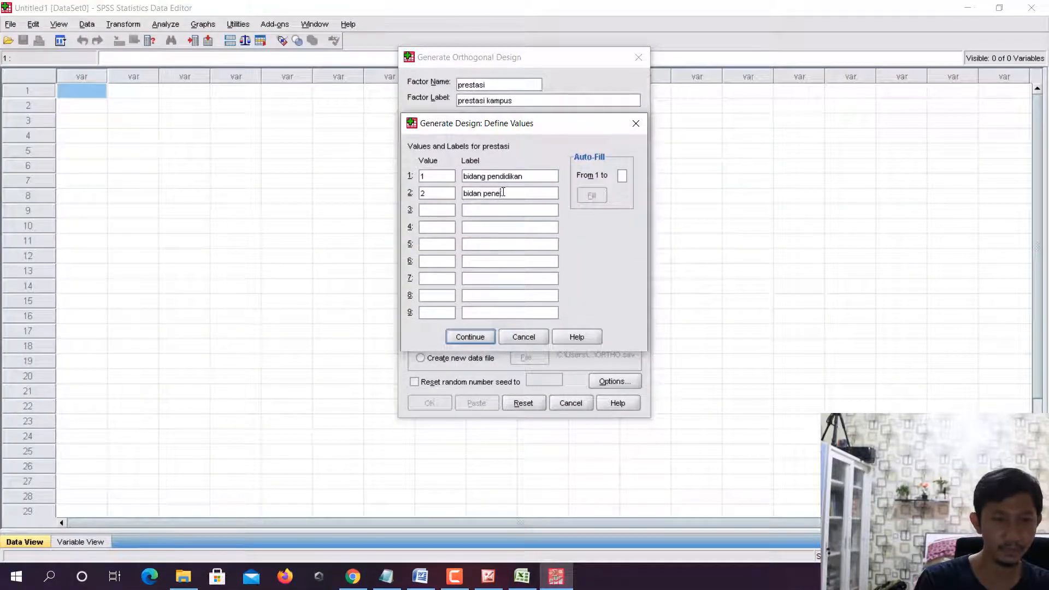
text(l)
key(BackSpace)
key(BackSpace)
key(BackSpace)
key(BackSpace)
key(BackSpace)
key(BackSpace)
text(g p)
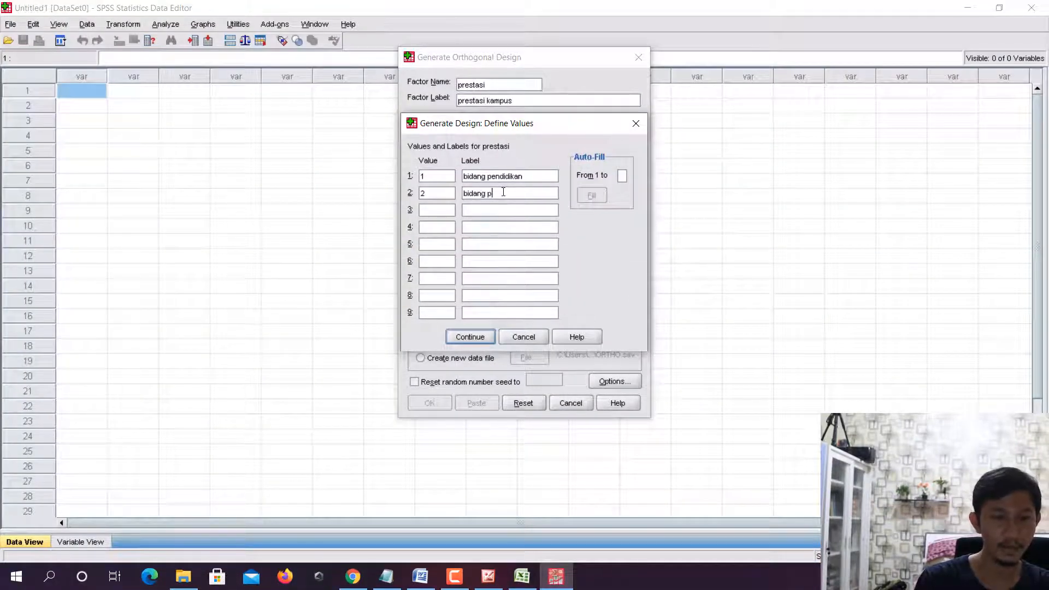
text(enelitin)
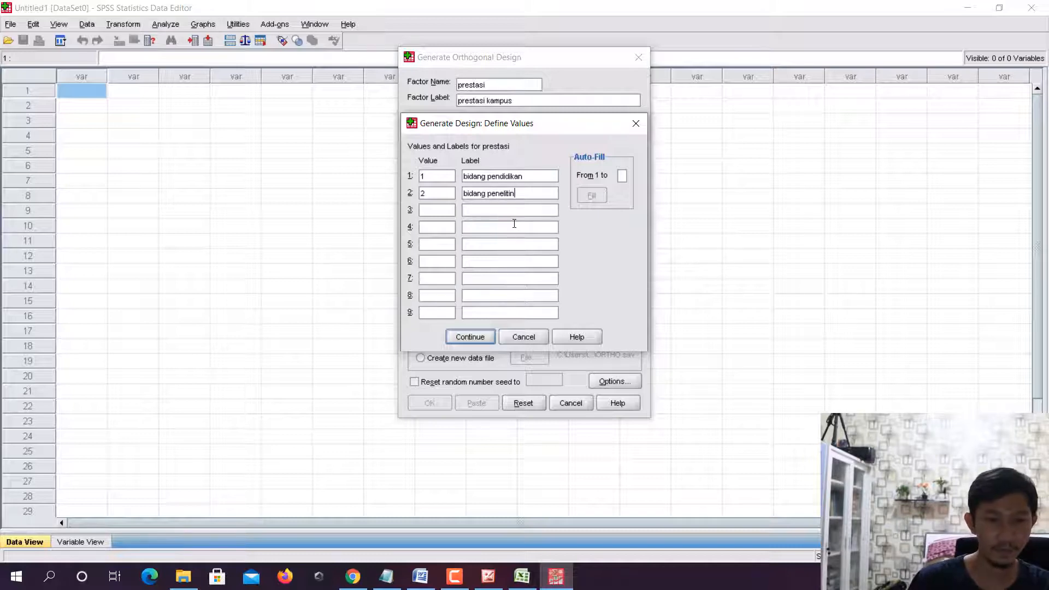
key(BackSpace)
text(an)
- Check the third level in Excel, add value 3 labelled bidang kebersihan to prestasi, and accept the factor's values
click(436, 212)
text(4)
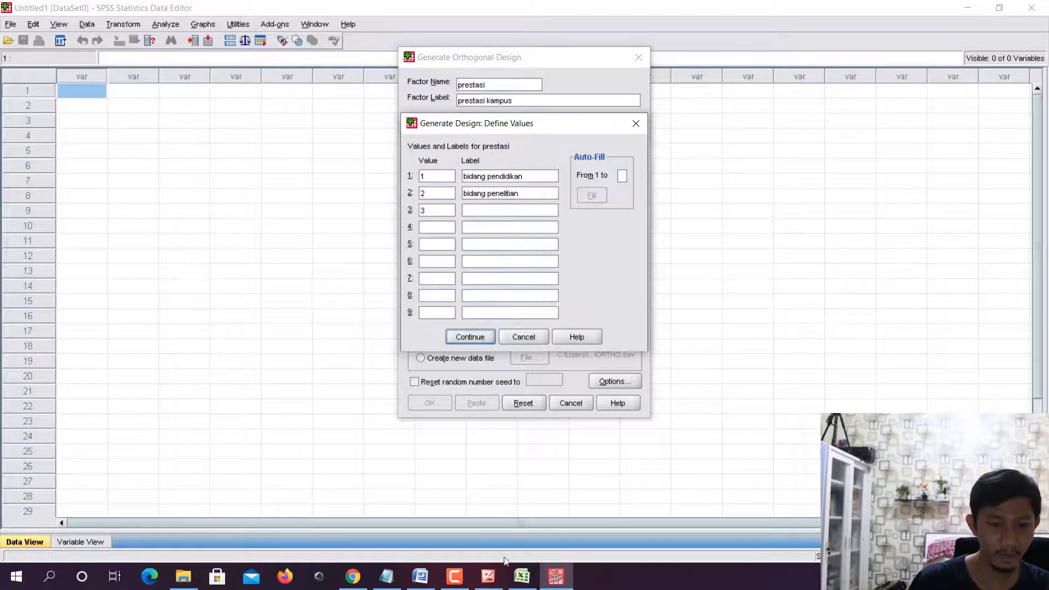
click(522, 576)
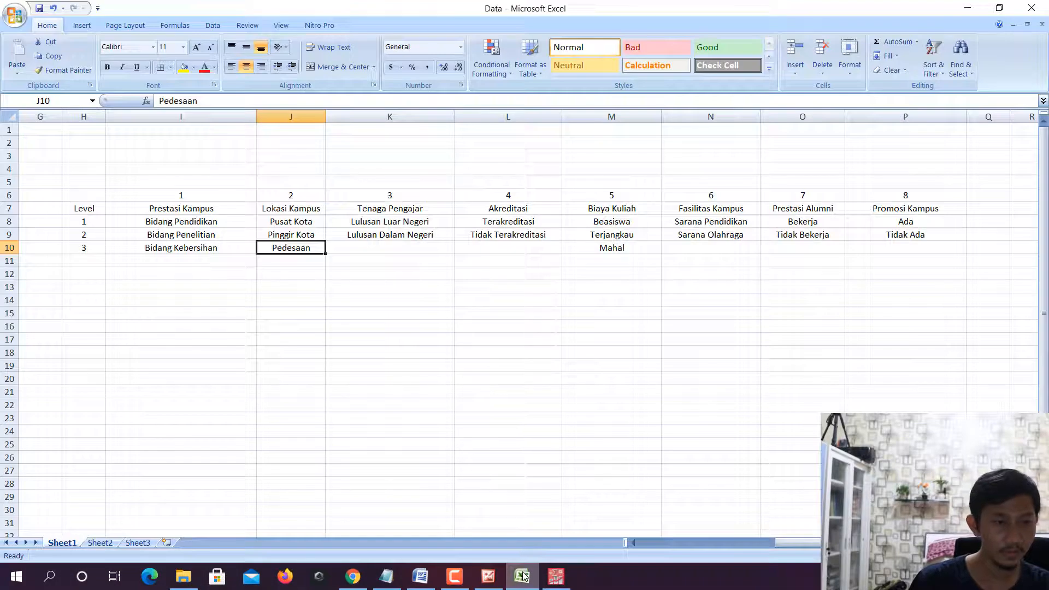
click(522, 576)
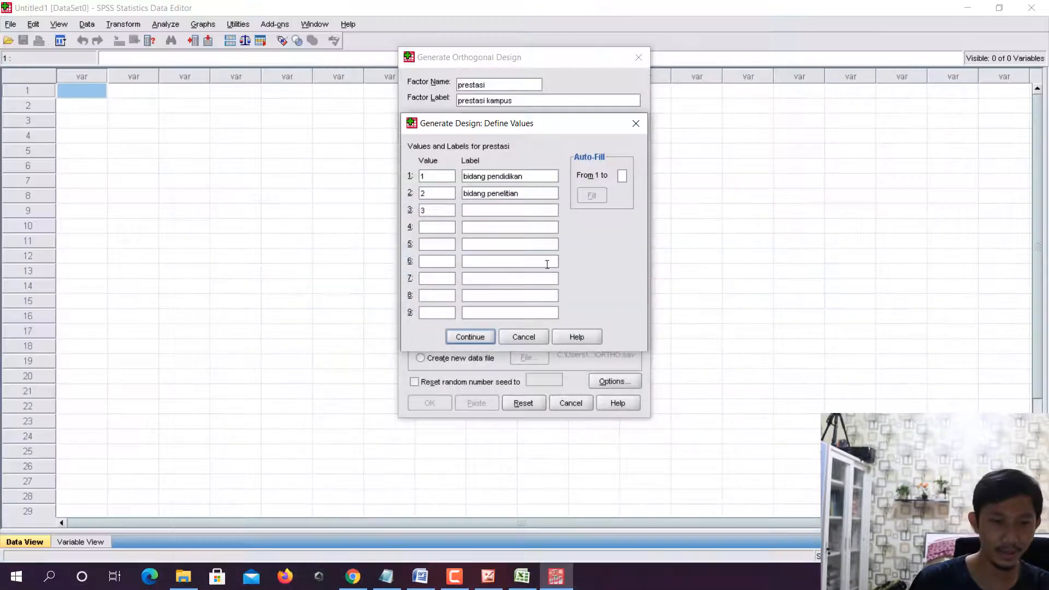
text(bidan)
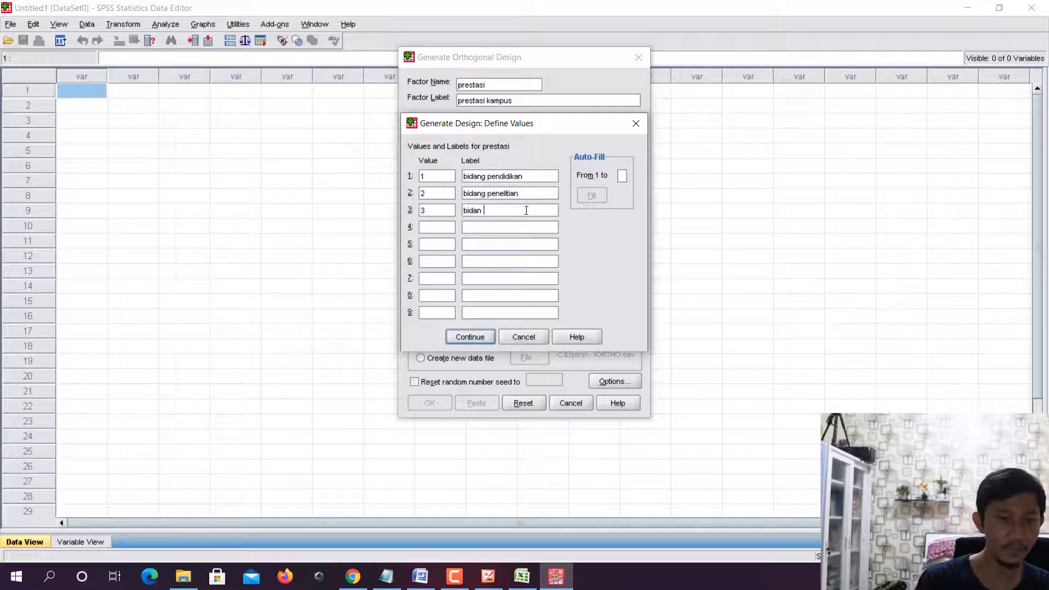
text(g kebersihan)
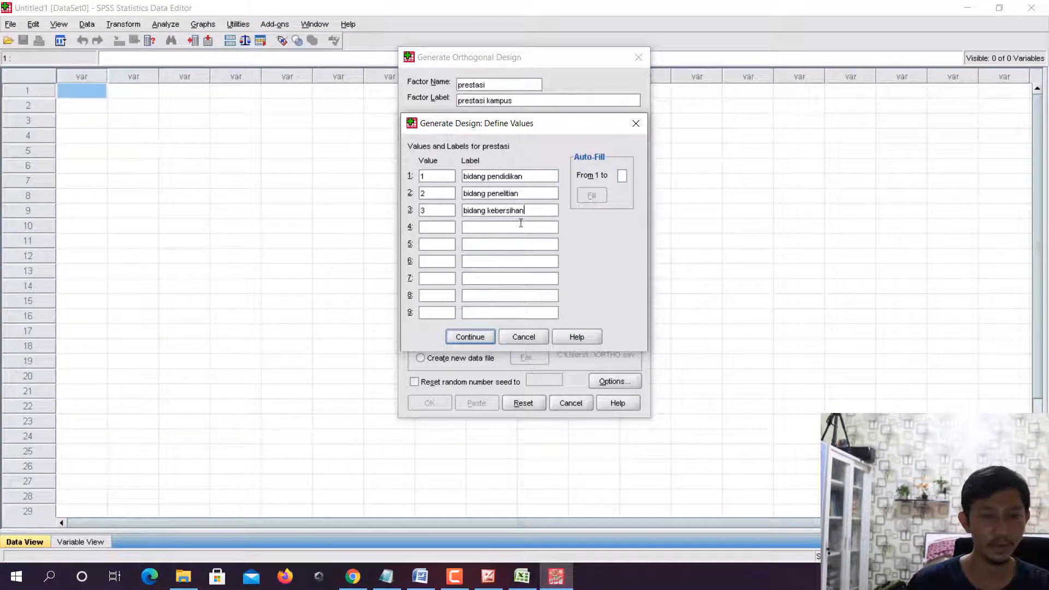
click(469, 337)
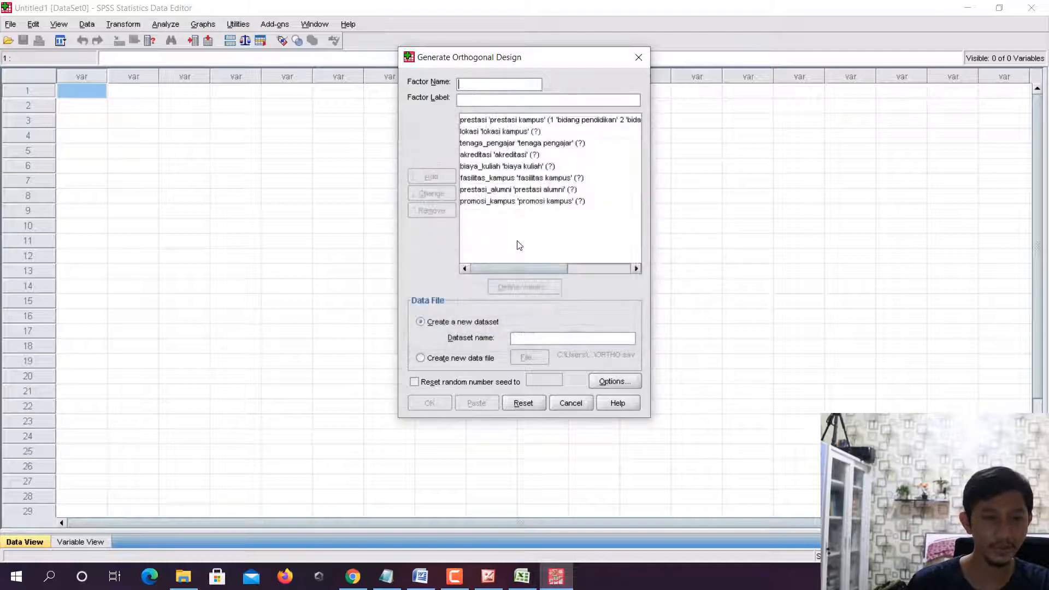
click(561, 119)
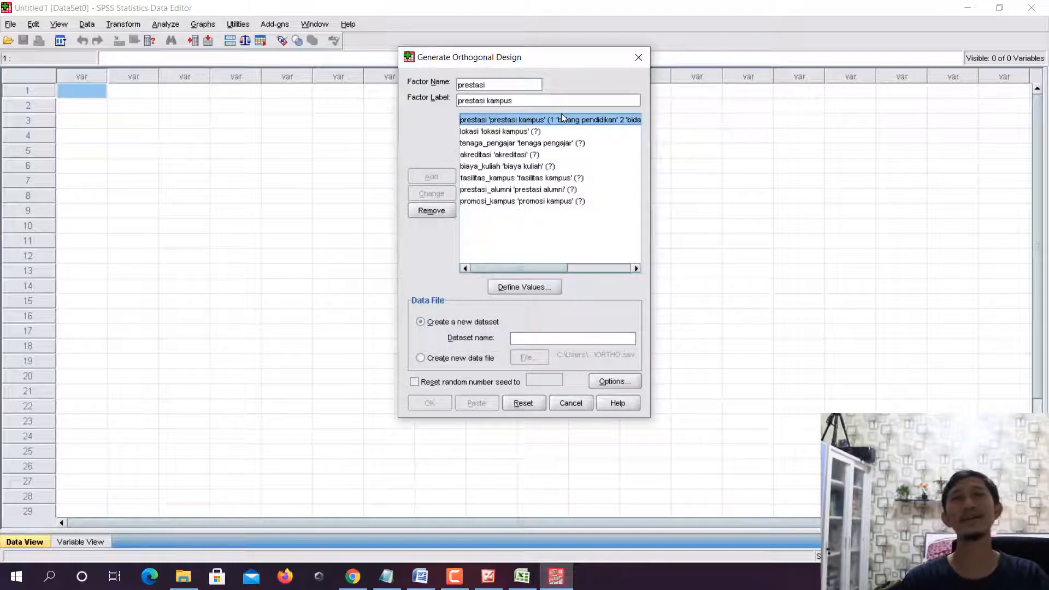
- Look up the lokasi kampus levels in Excel and define value 1 of the factor lokasi as pusat kota
click(508, 132)
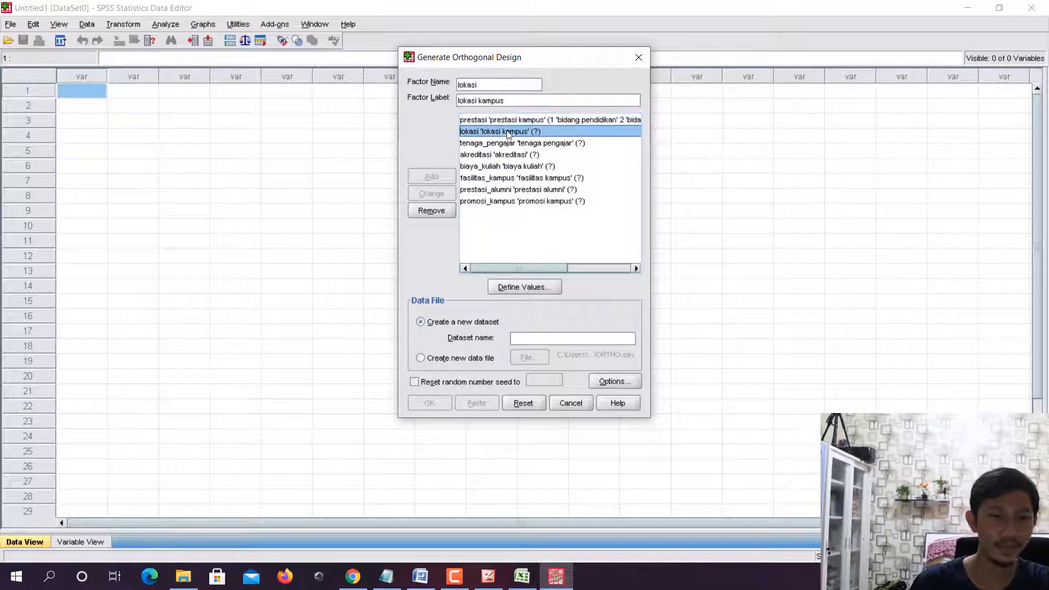
click(531, 288)
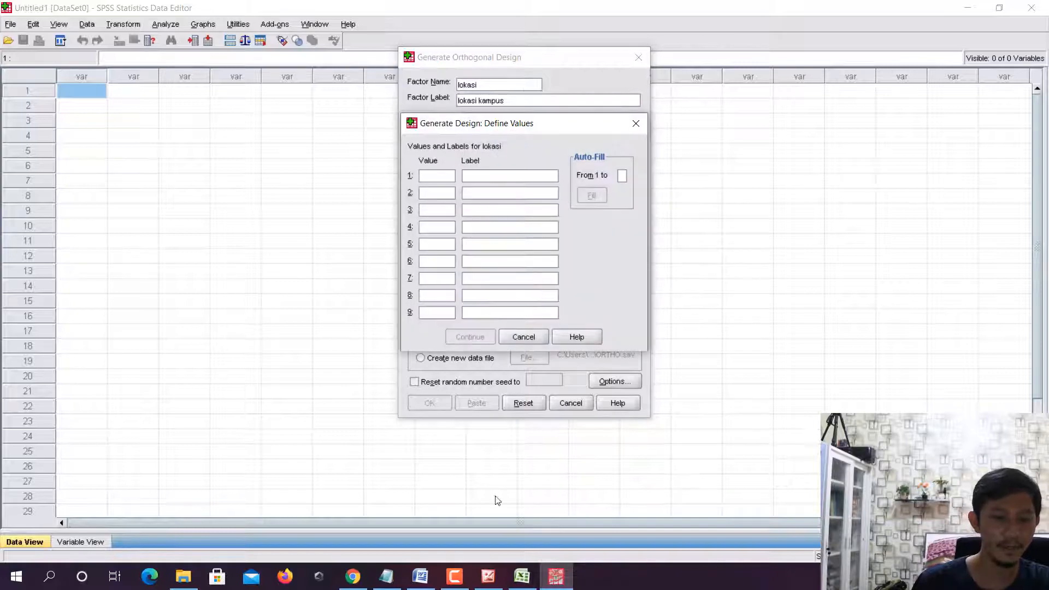
click(523, 583)
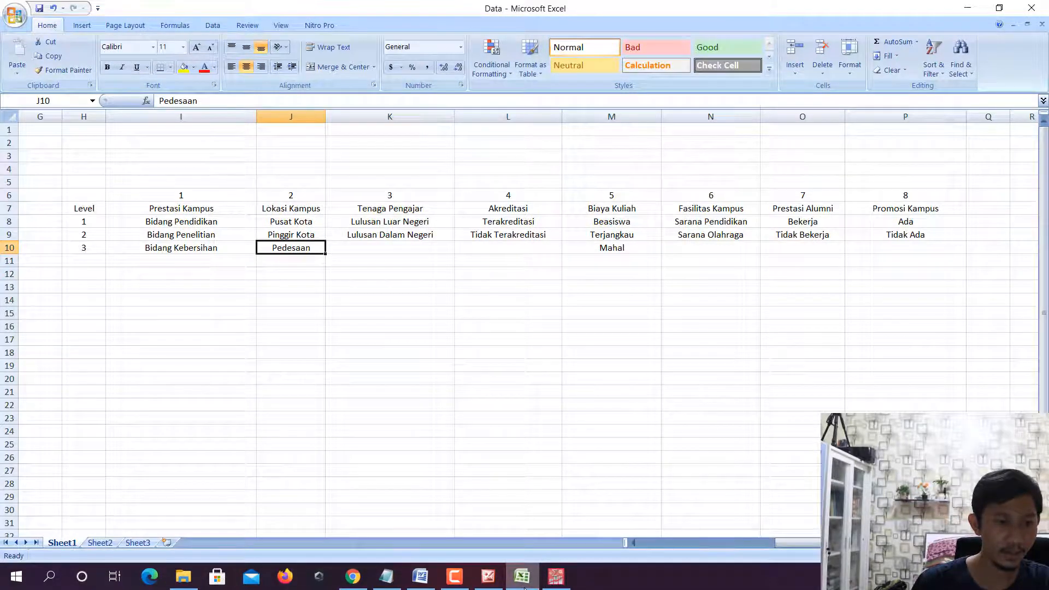
click(556, 576)
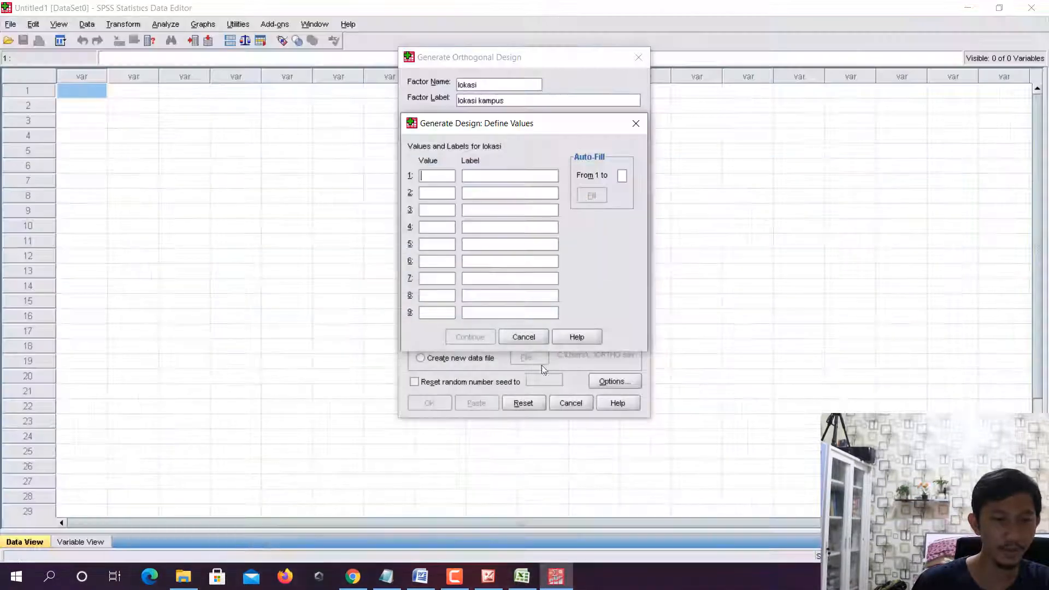
text(1)
click(506, 176)
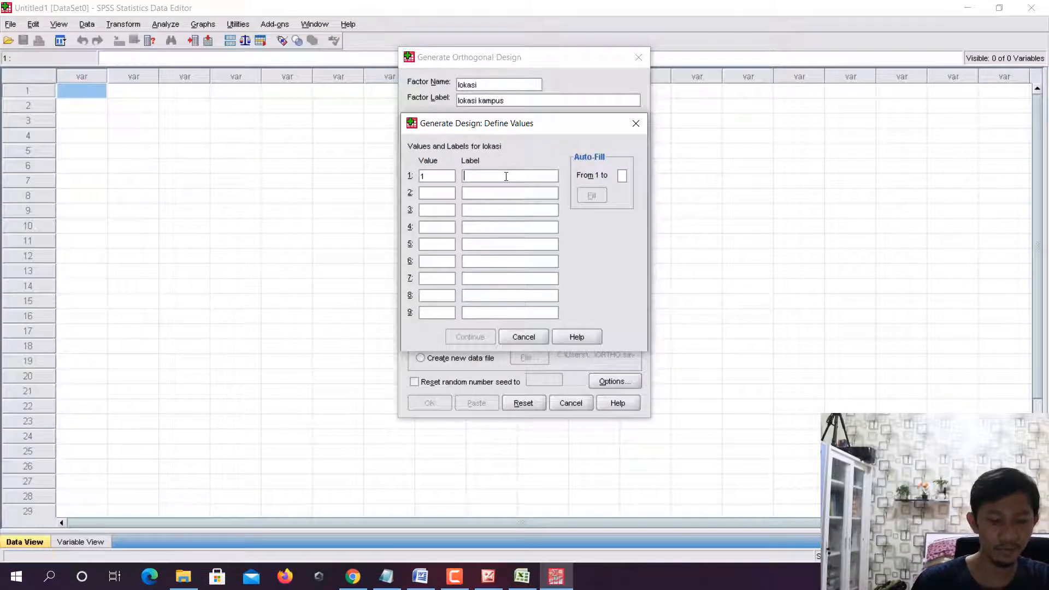
text(pusat kota)
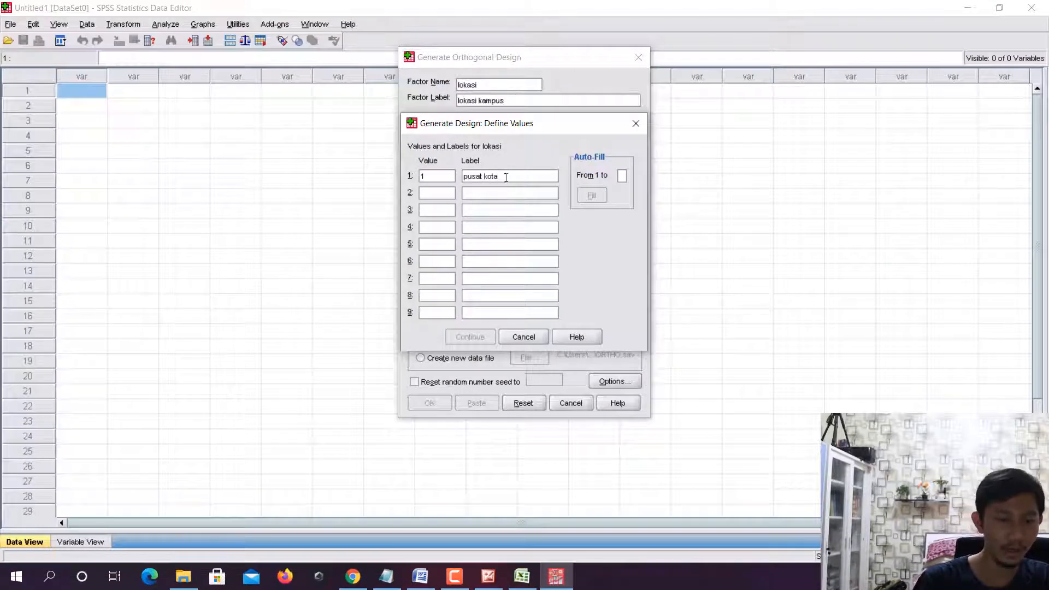
- Define value 2 of the factor lokasi with the label pinggir kota
click(453, 191)
text(2)
click(512, 195)
text(p)
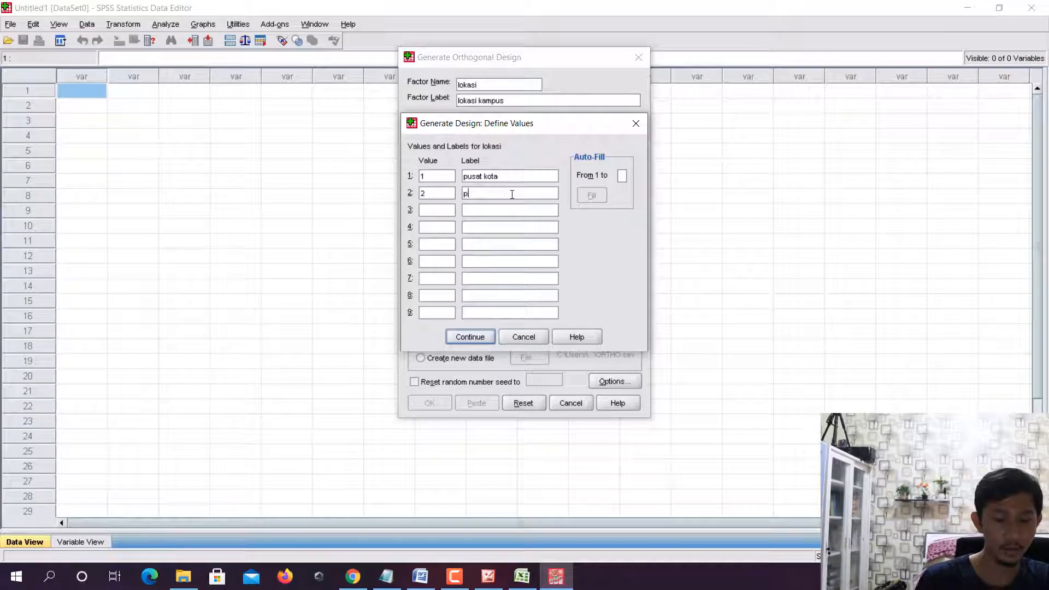
text(inggir kota)
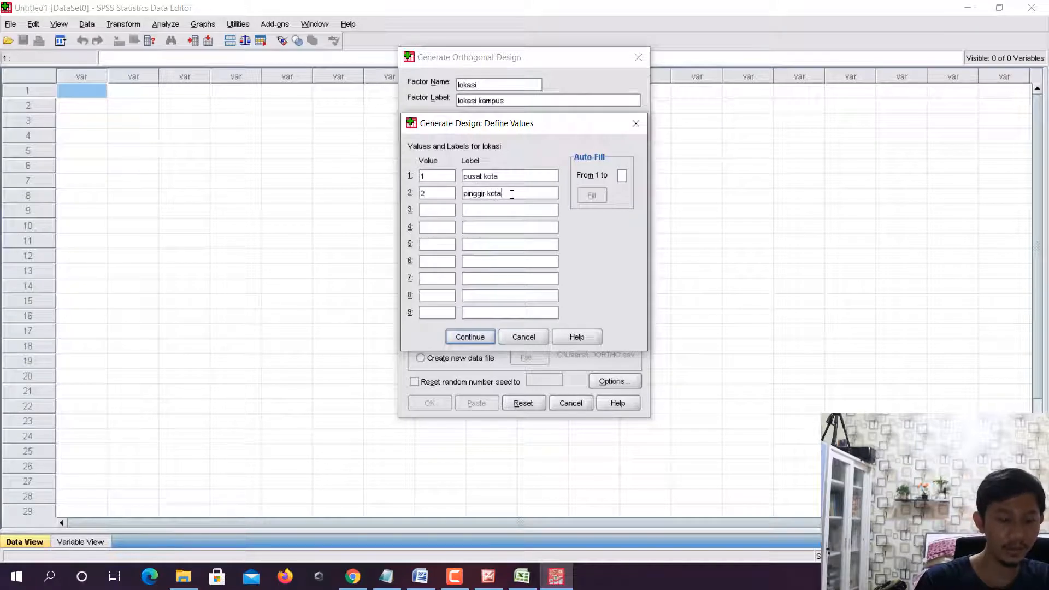
- Define value 3 of the factor lokasi as pedesaan and accept the factor's values
click(442, 208)
text(3)
click(496, 208)
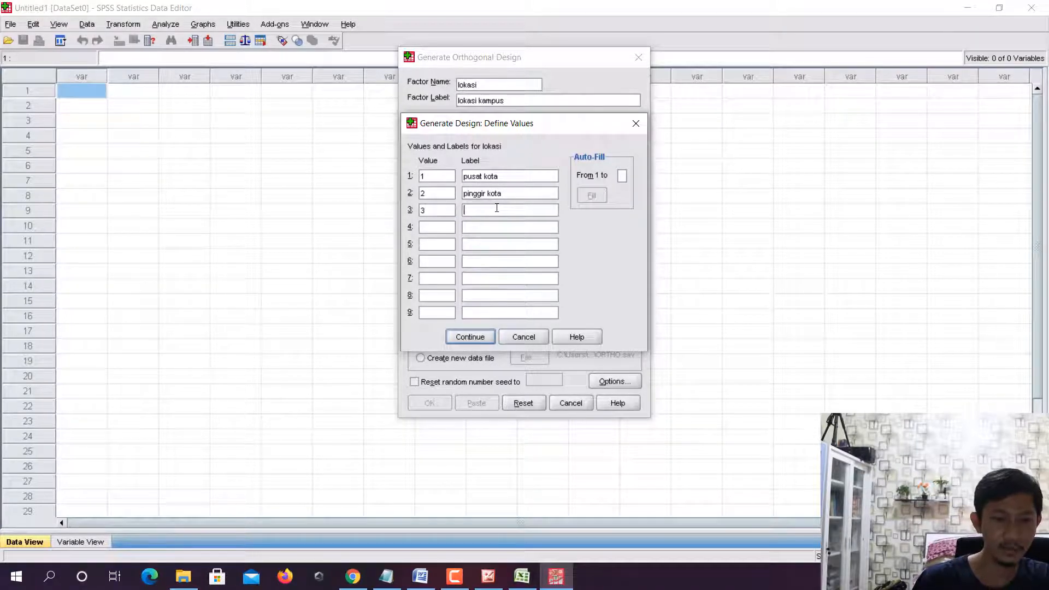
text(pedesaan)
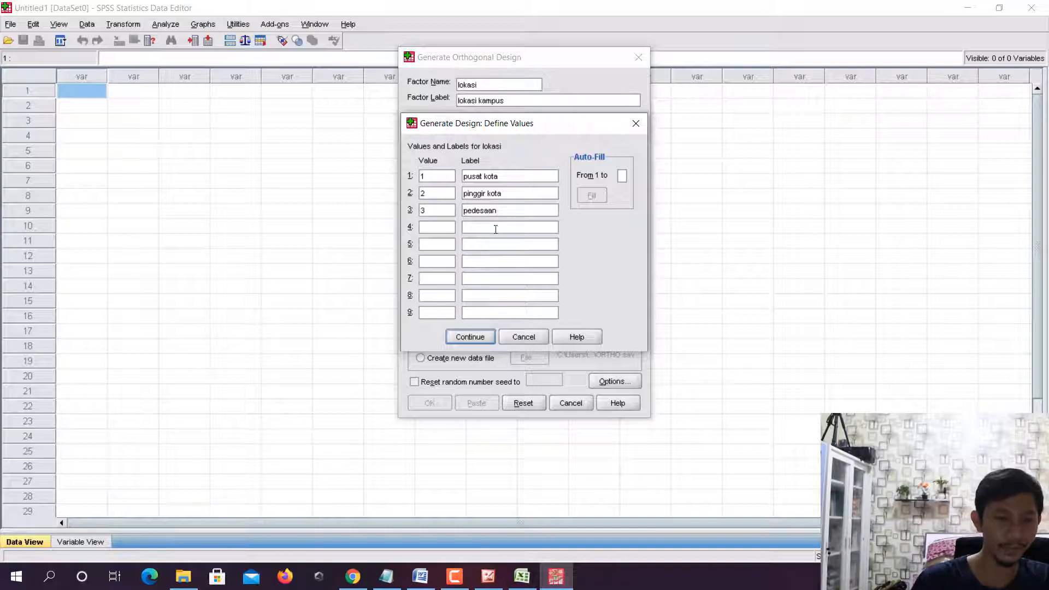
click(467, 339)
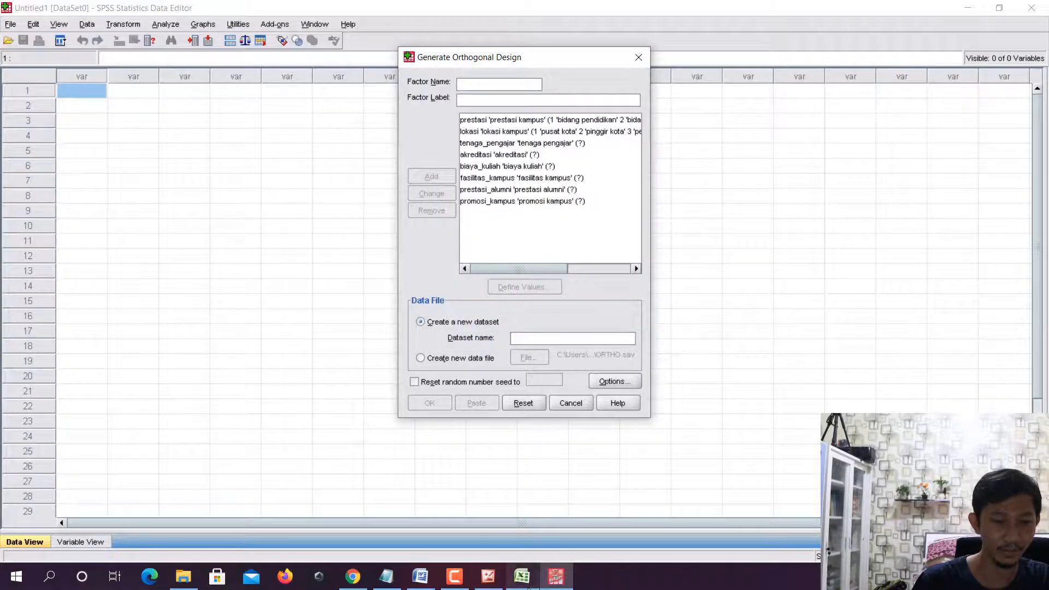
- Look up the tenaga pengajar levels in Excel and define value 1 of the factor tenaga_pengajar as lulusan luar negeri
click(524, 579)
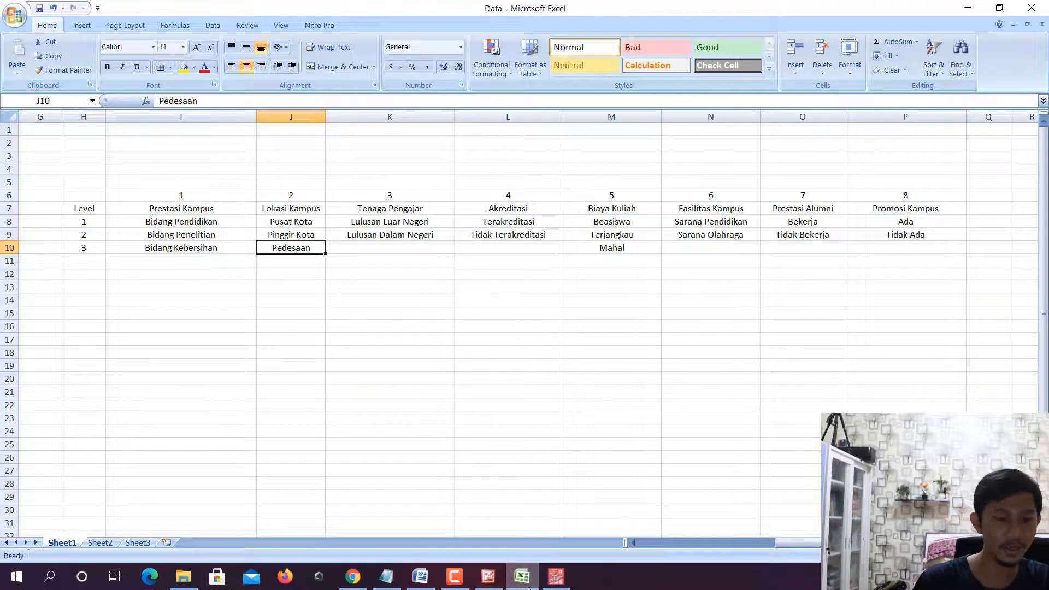
click(528, 585)
click(508, 144)
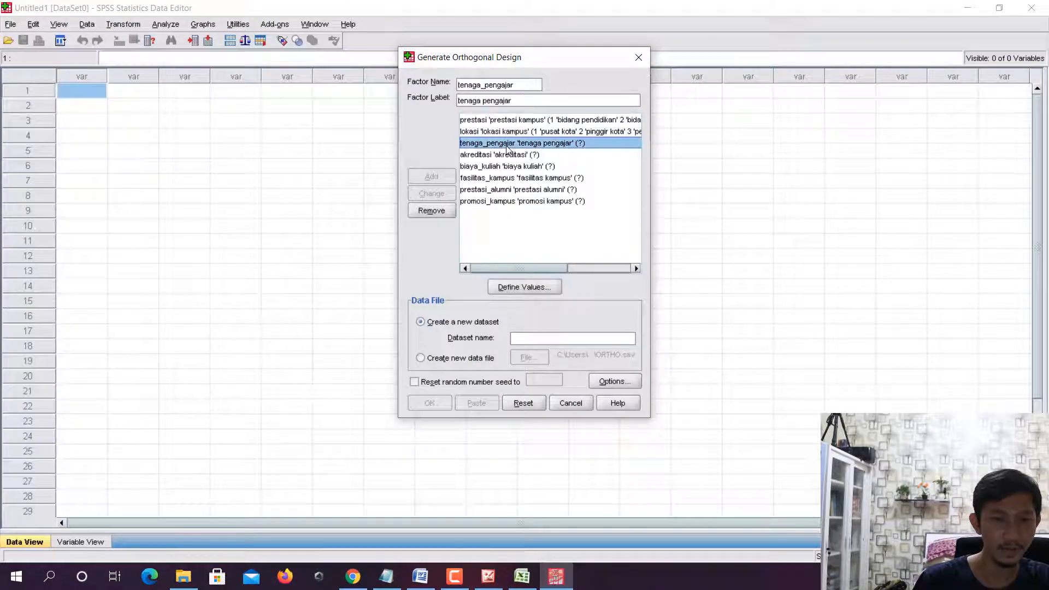
click(515, 287)
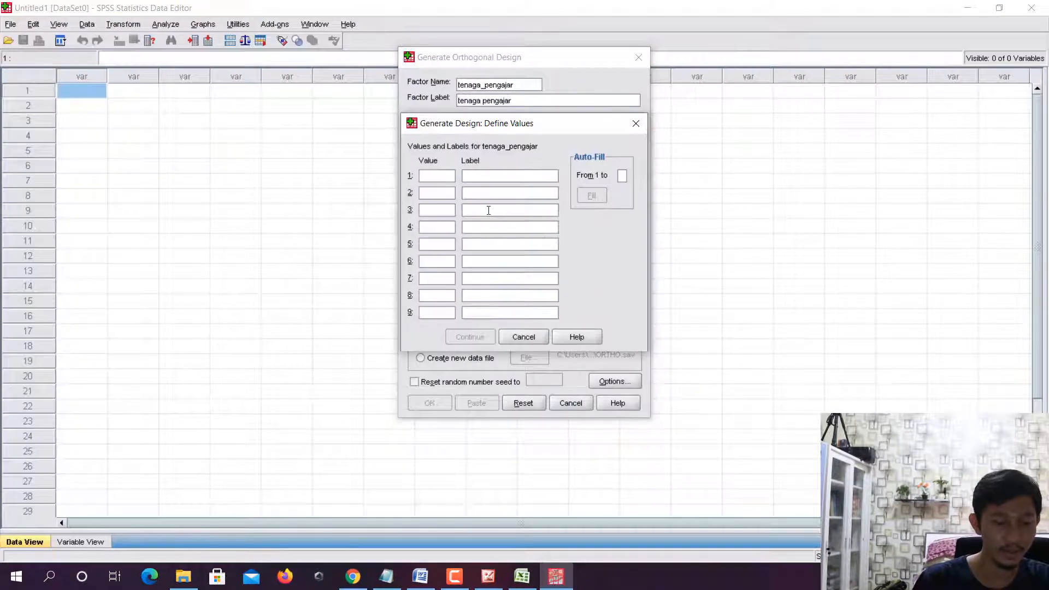
text(1)
click(523, 578)
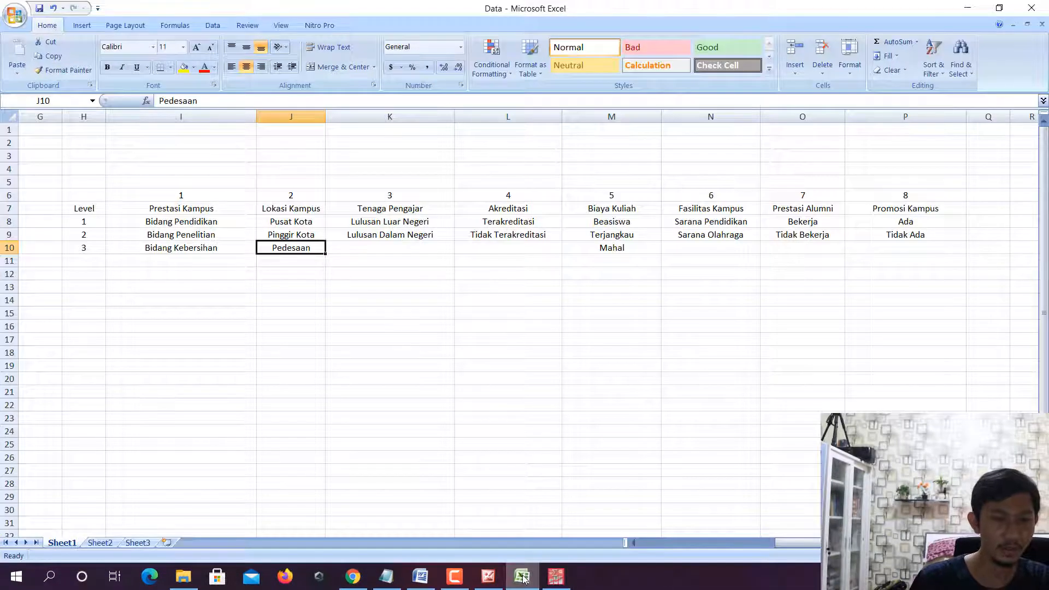
click(523, 578)
click(494, 174)
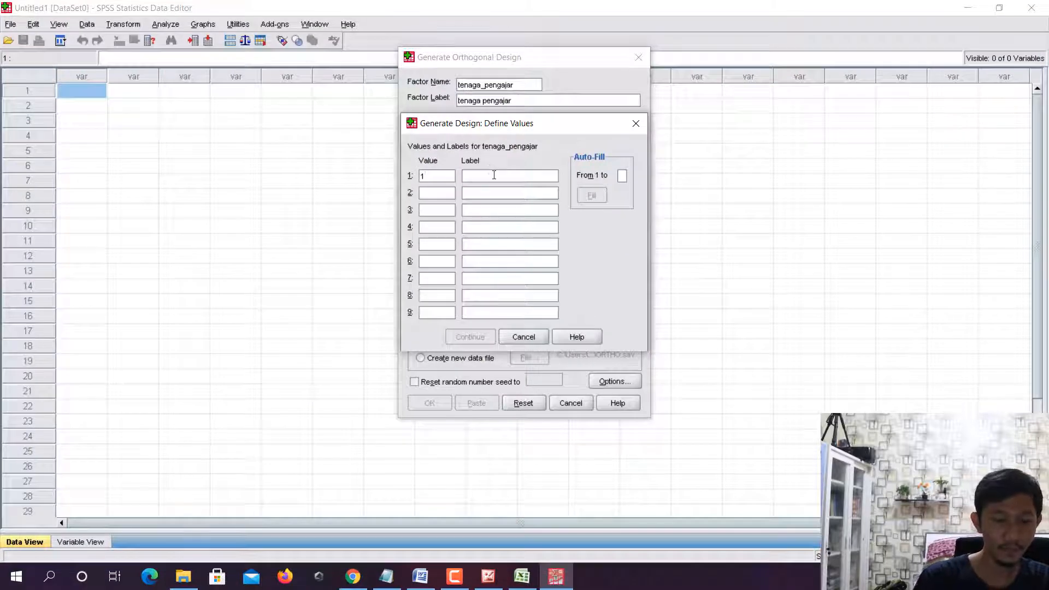
text(lulusan l)
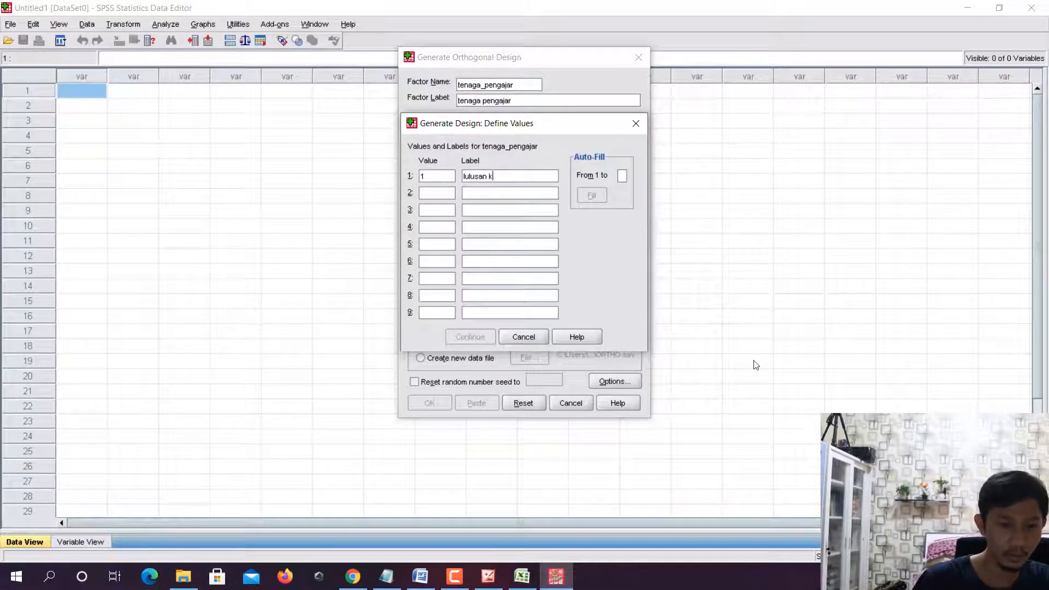
text(uaruar negeri)
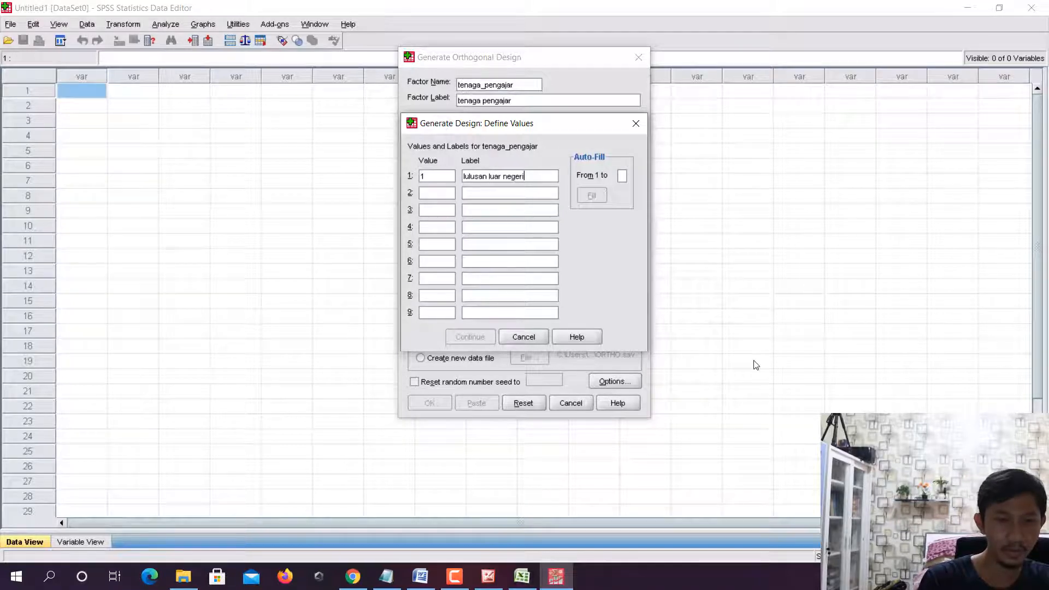
- Define value 2 of the factor tenaga_pengajar as lulusan dalam negeri and accept the factor's values
click(432, 192)
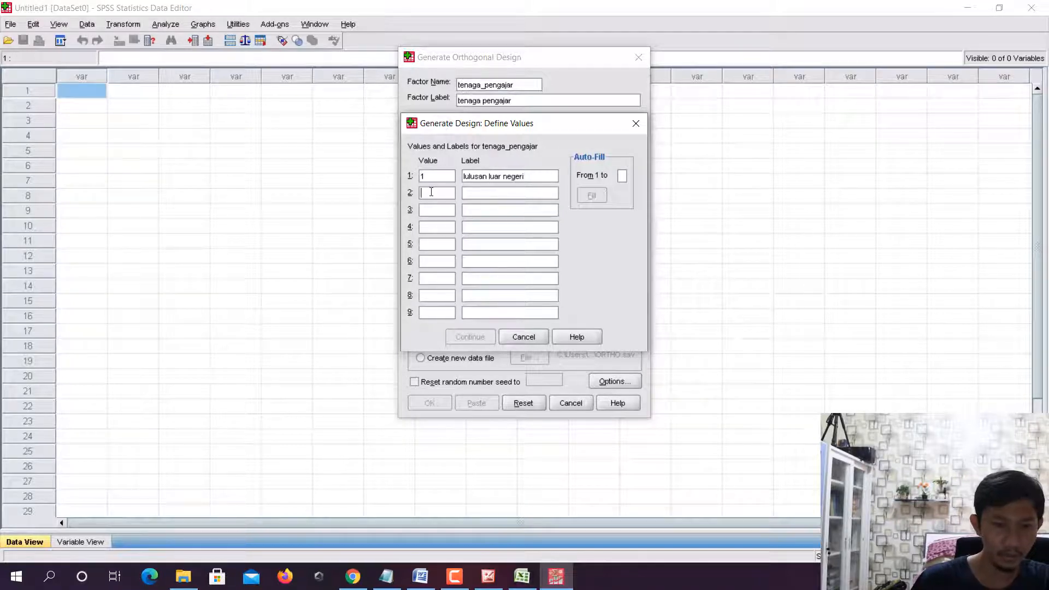
text(2)
click(480, 196)
text(lulu)
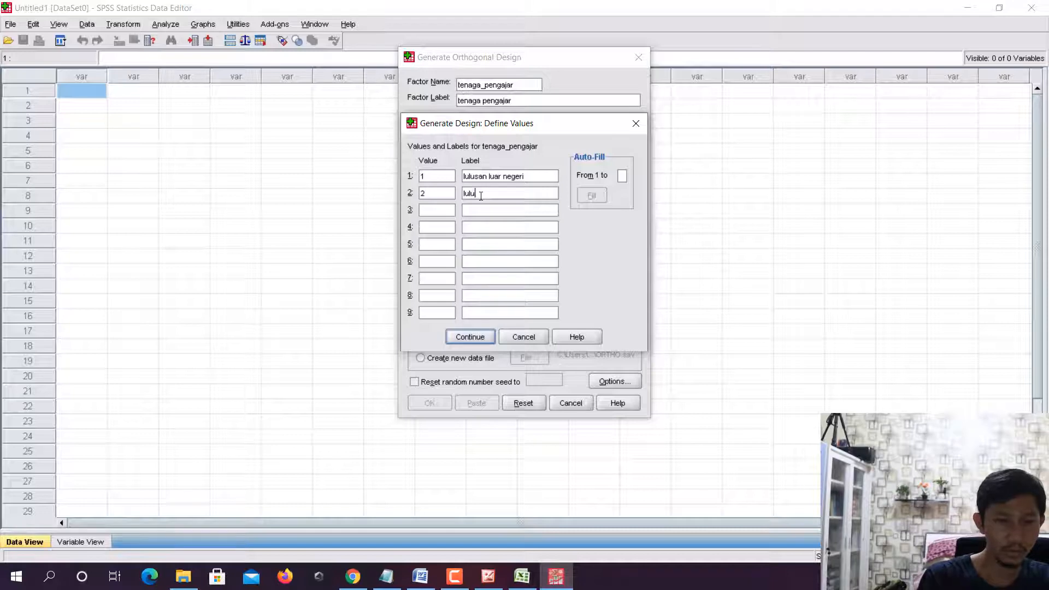
text(san dalam)
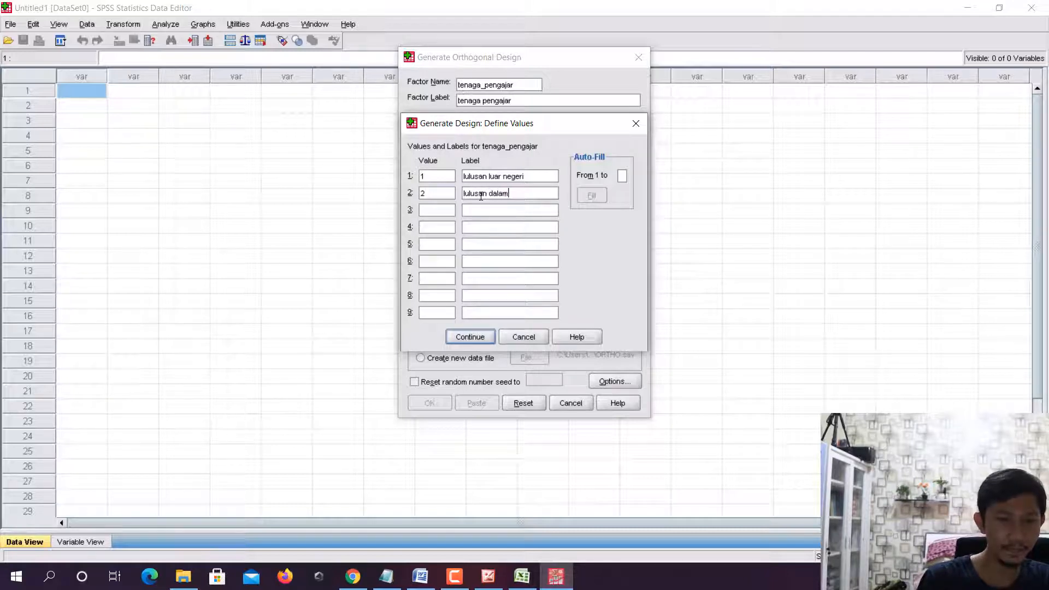
text( negeri)
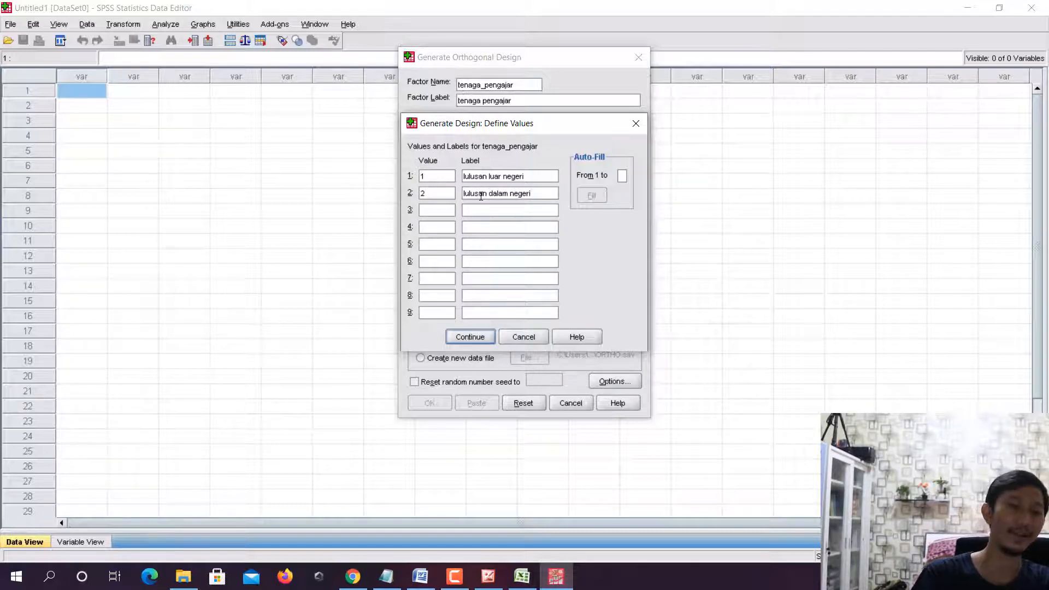
click(471, 337)
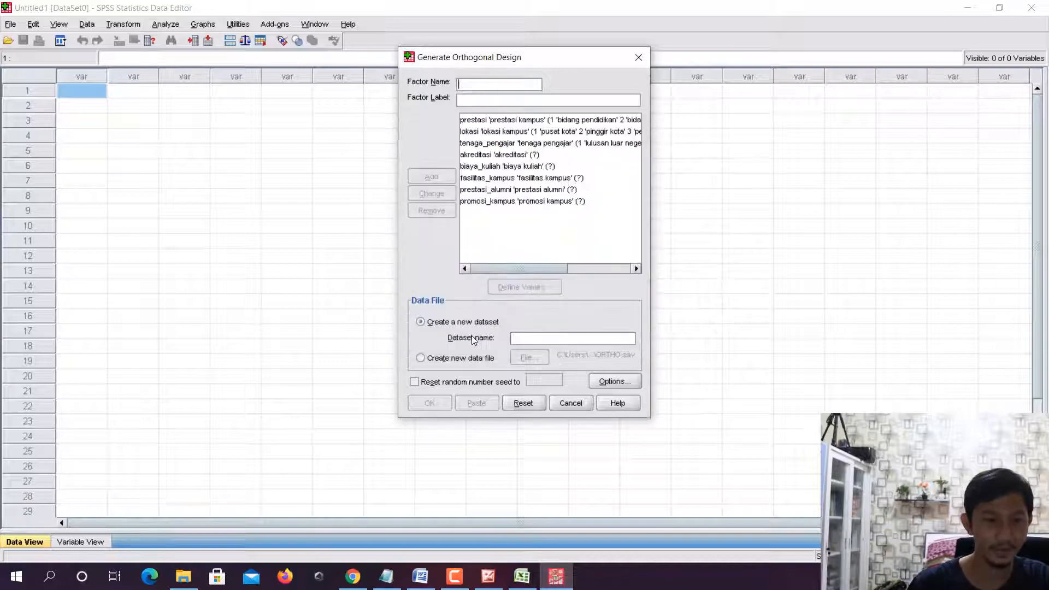
- Look up the akreditasi levels in Excel and define value 1 of the factor akreditasi as terakreditasi
click(522, 154)
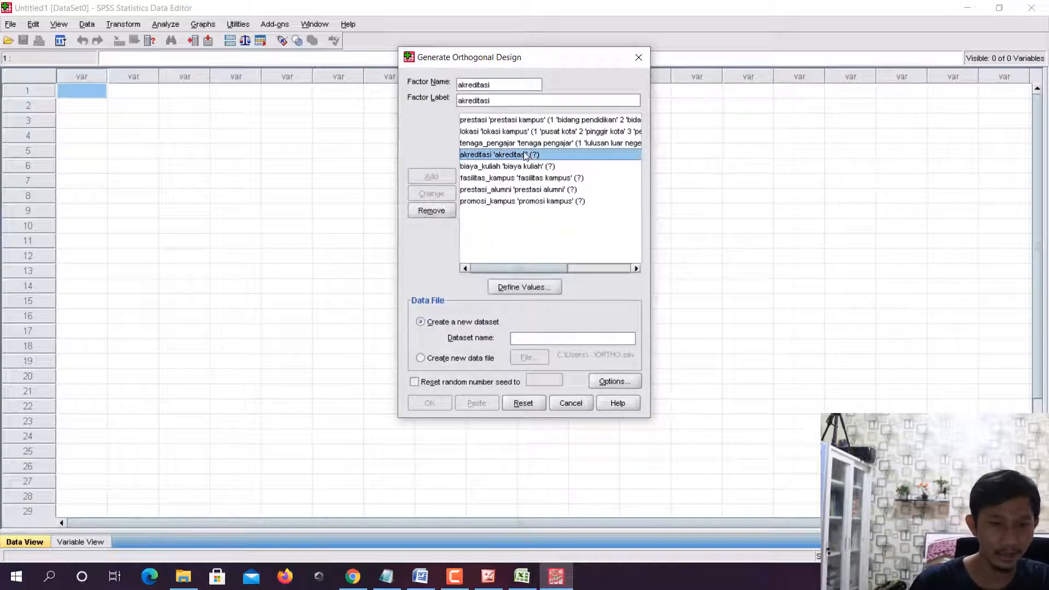
click(526, 288)
click(521, 579)
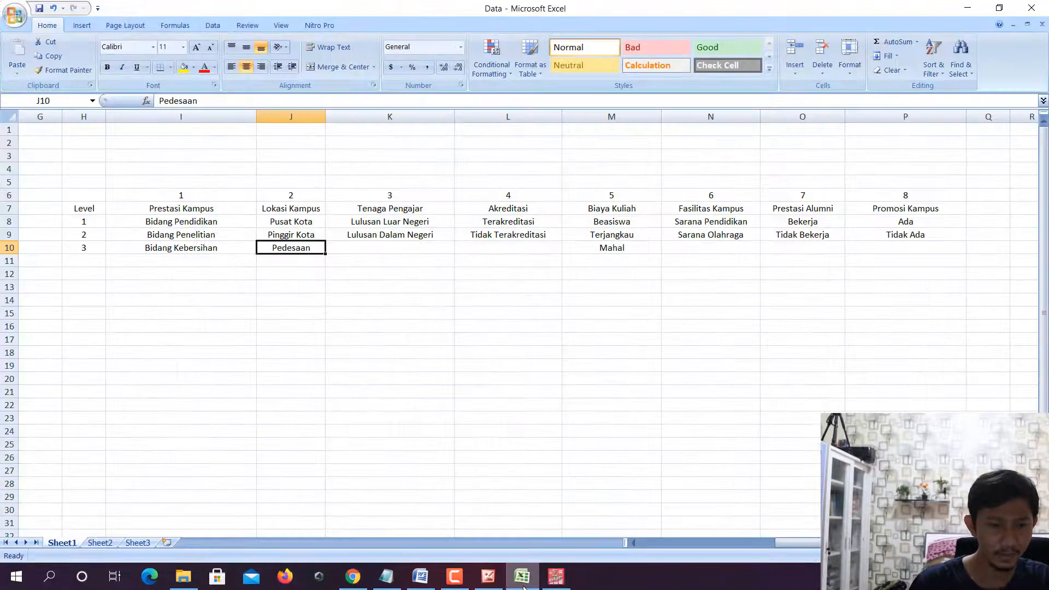
click(555, 576)
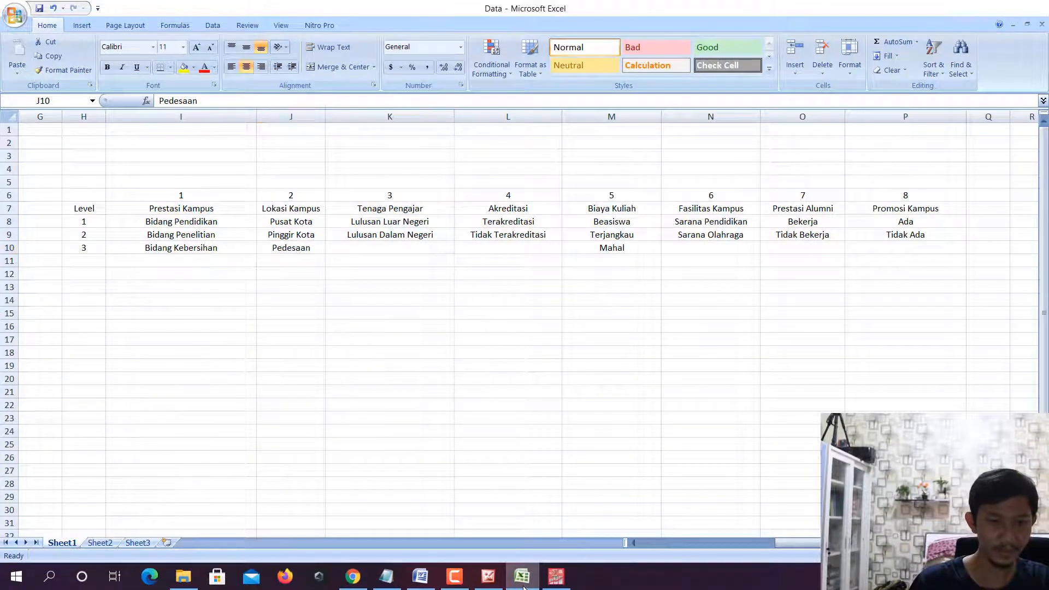
text(1)
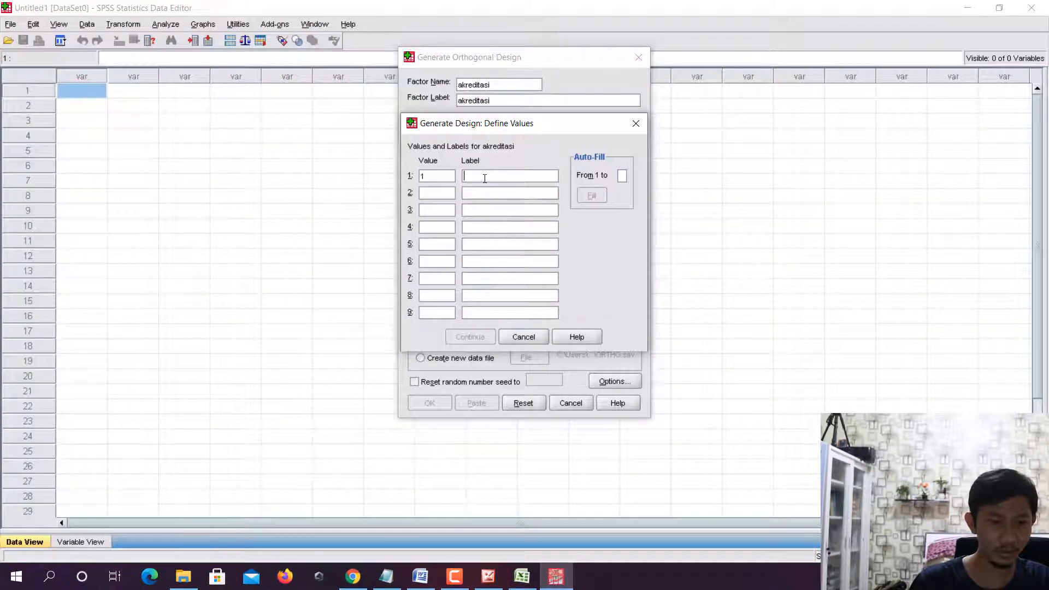
click(485, 179)
text(ter)
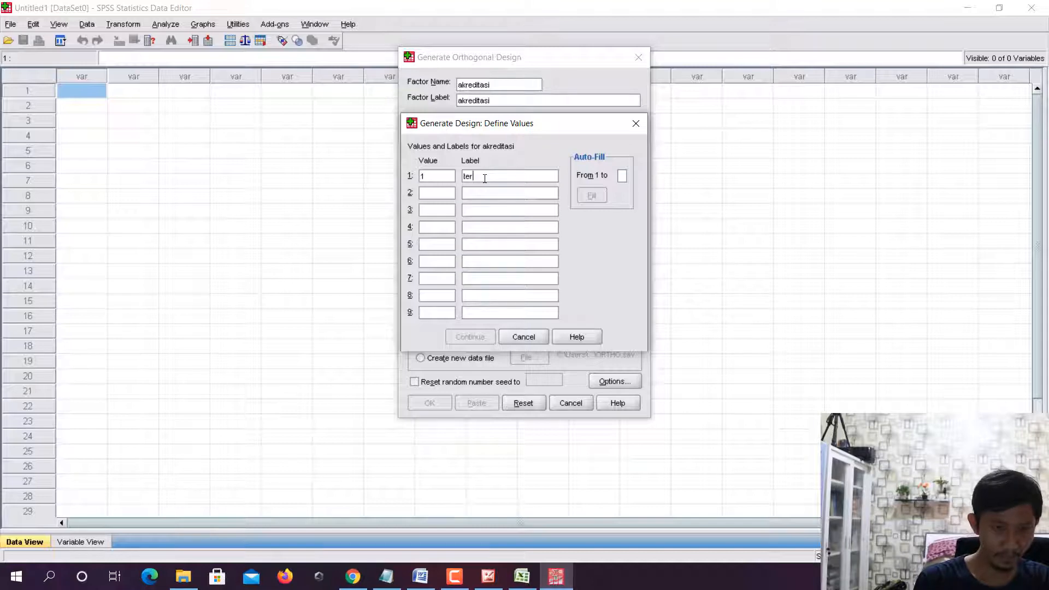
text(akreditasi)
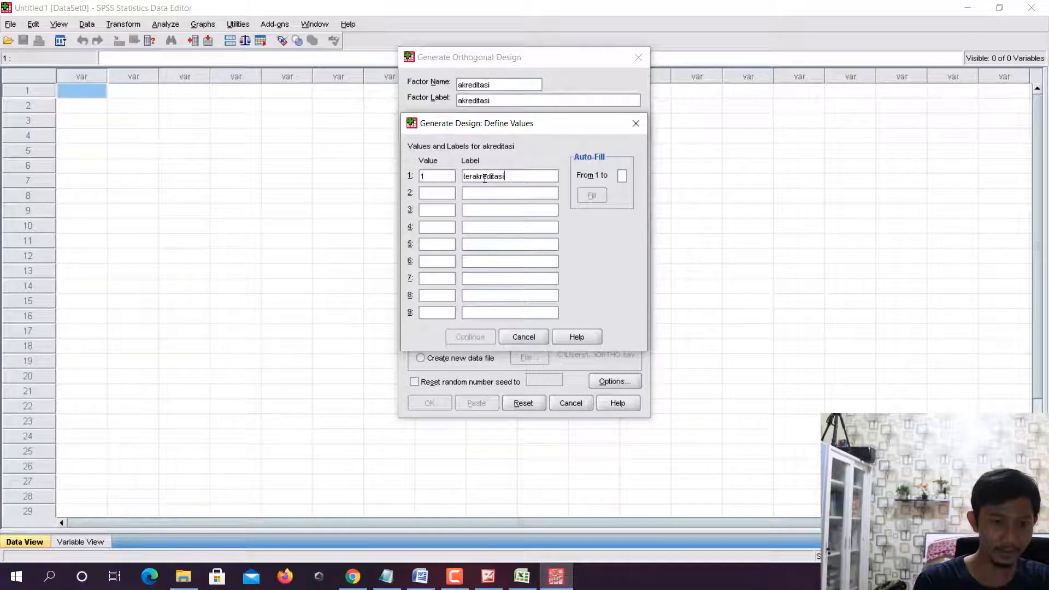
text(2)
- Define value 2 of the factor akreditasi as tidak terakreditasi and accept the factor's values
click(490, 193)
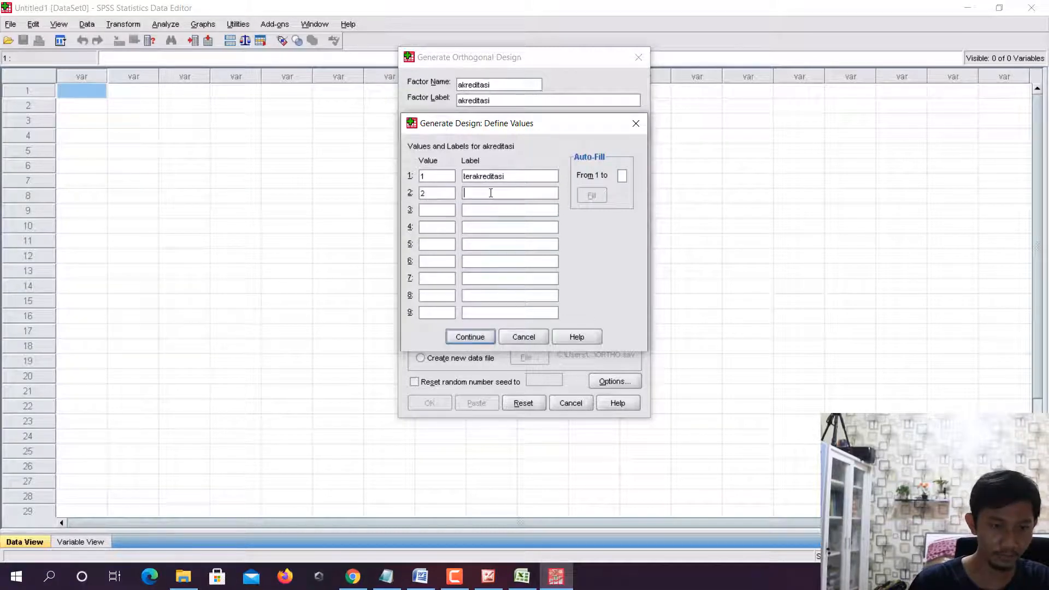
text(tidak ter)
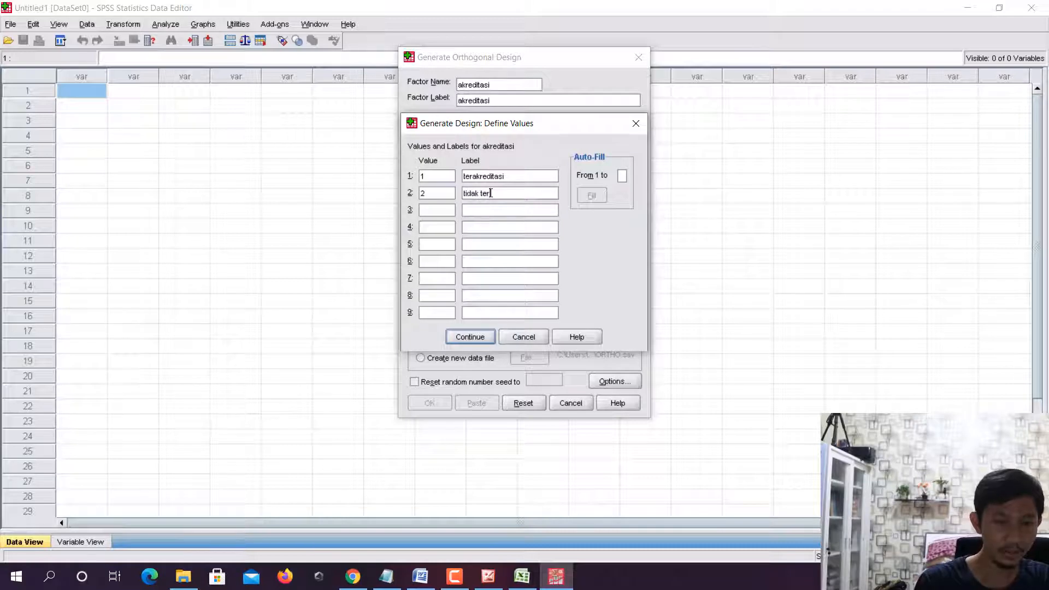
text(akreditasi)
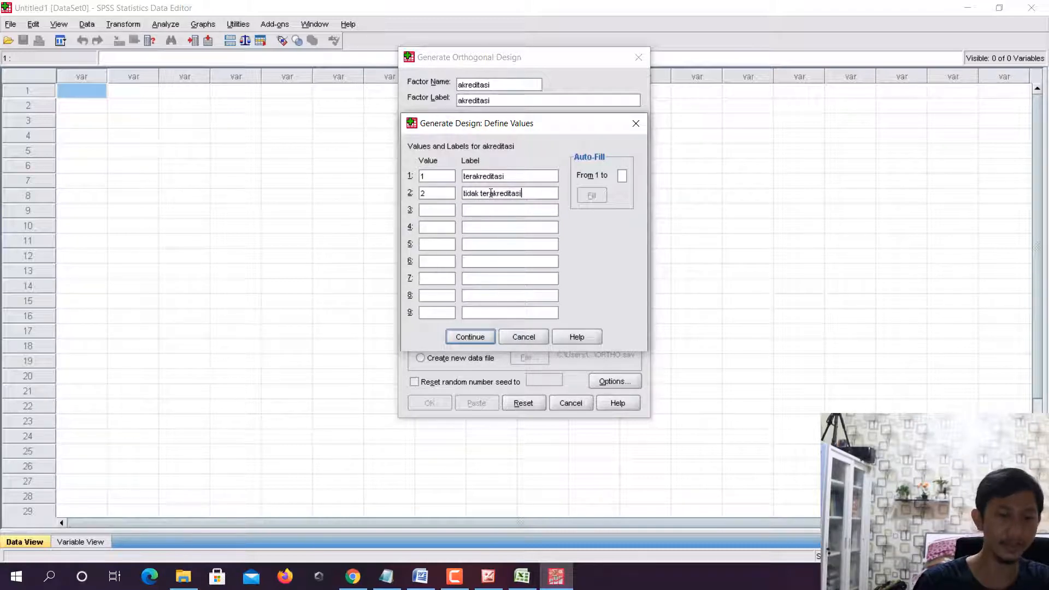
click(476, 338)
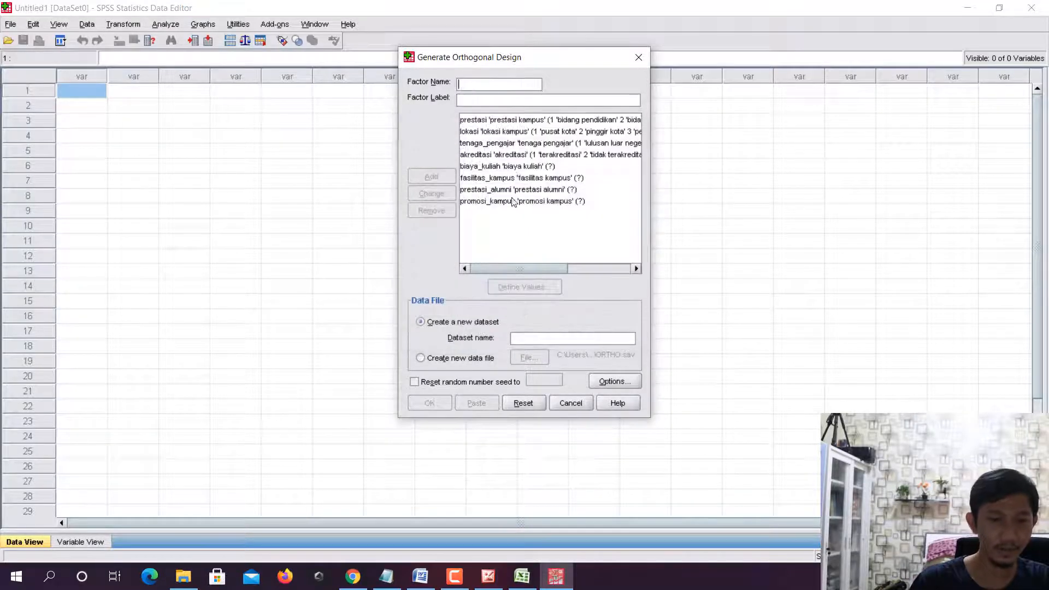
- Look up the biaya kuliah levels in Excel and define value 1 of the factor biaya_kuliah as beasiswa
click(535, 168)
click(536, 290)
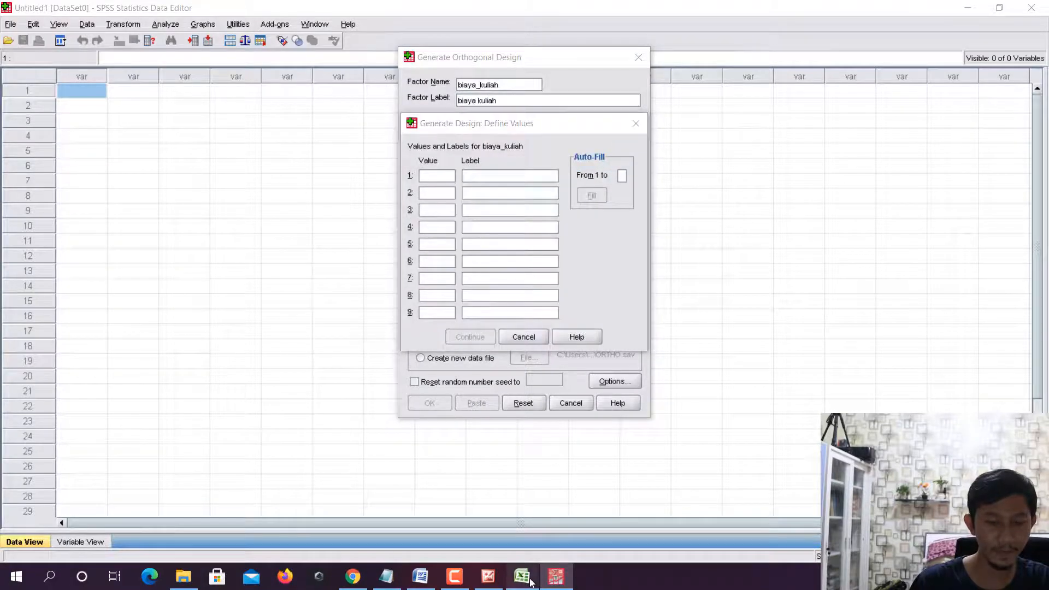
click(529, 580)
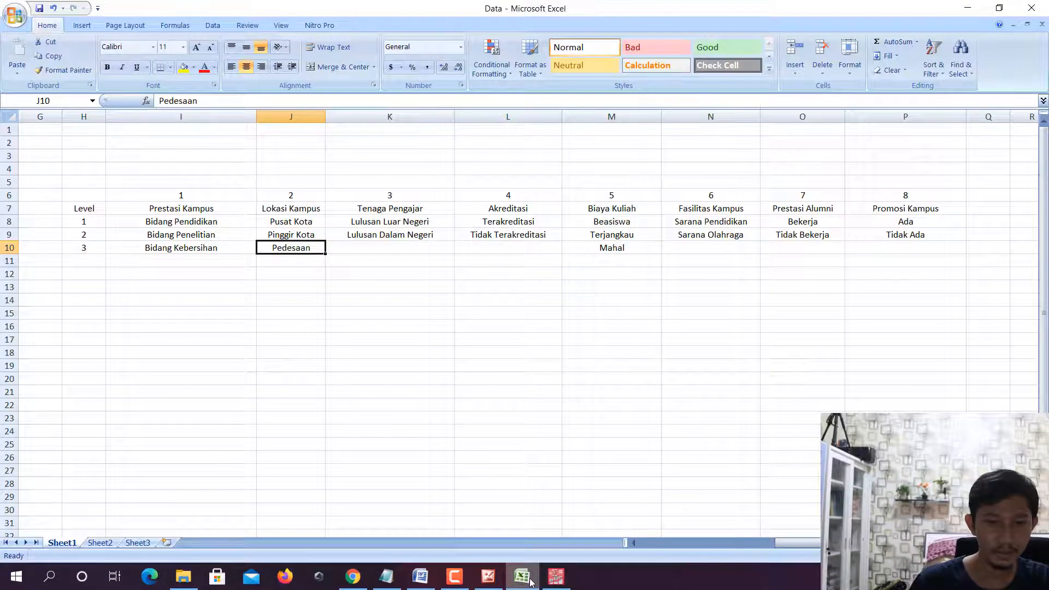
key(alt+Tab)
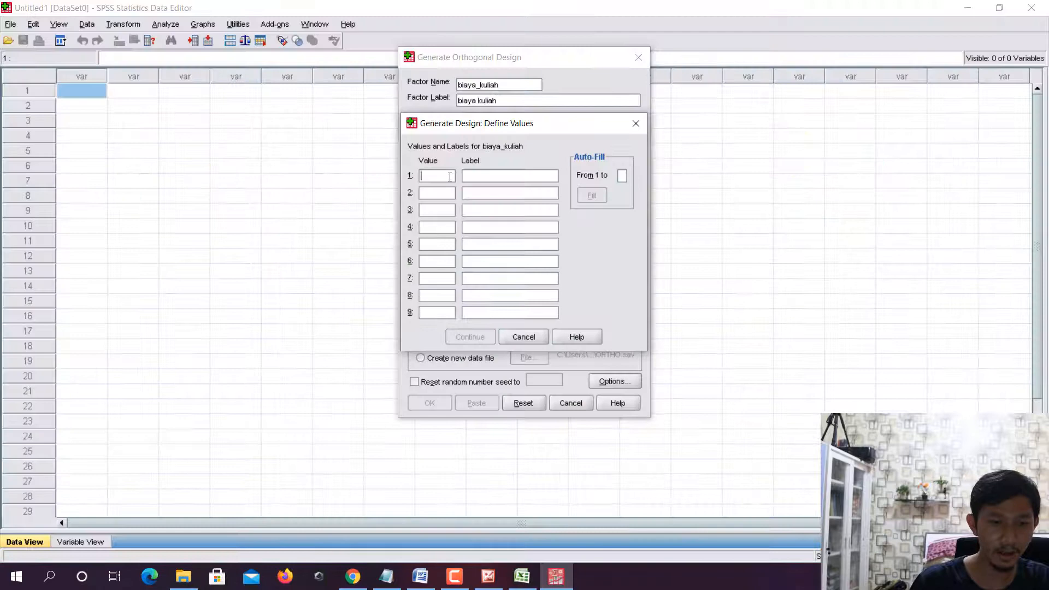
text(1)
click(508, 175)
text(beasiswa)
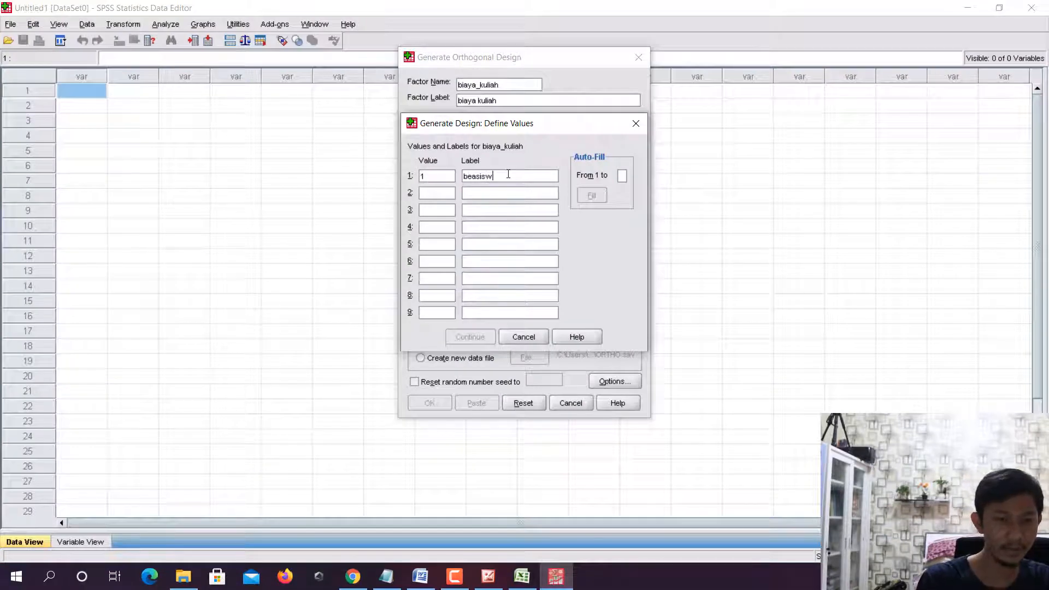
- Define value 2 of the factor biaya_kuliah with the label terjangkau
click(449, 191)
text(2)
click(501, 191)
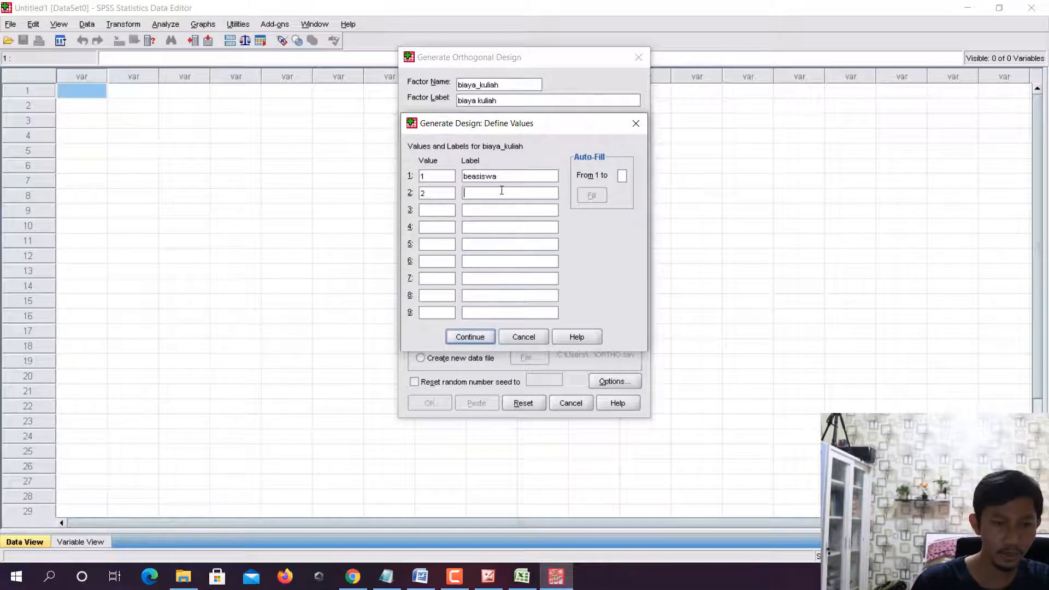
text(terjangkau)
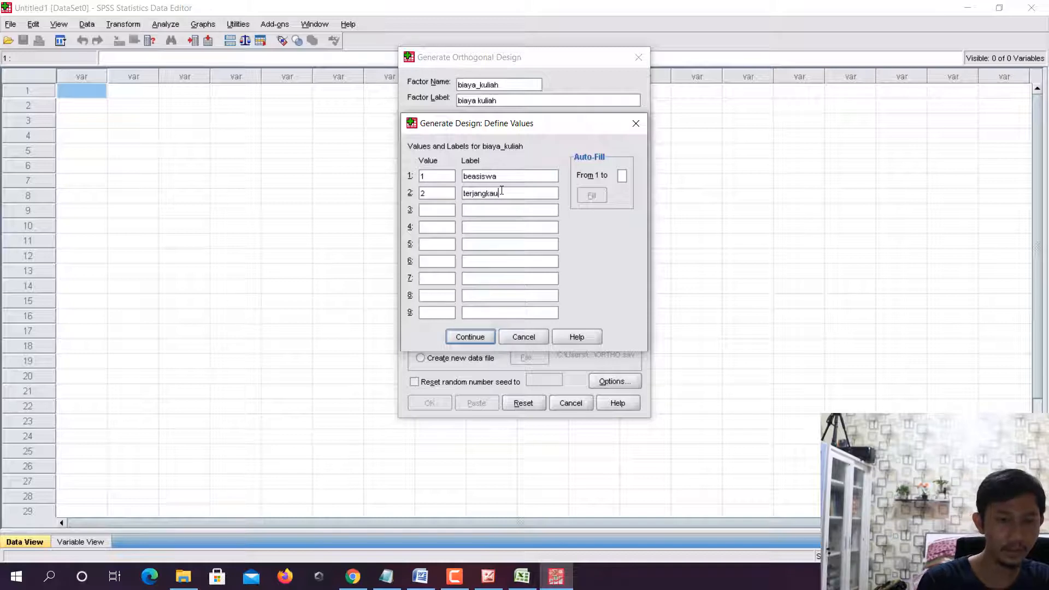
- Define value 3 of the factor biaya_kuliah as mahal and accept the factor's values
click(442, 211)
text(3)
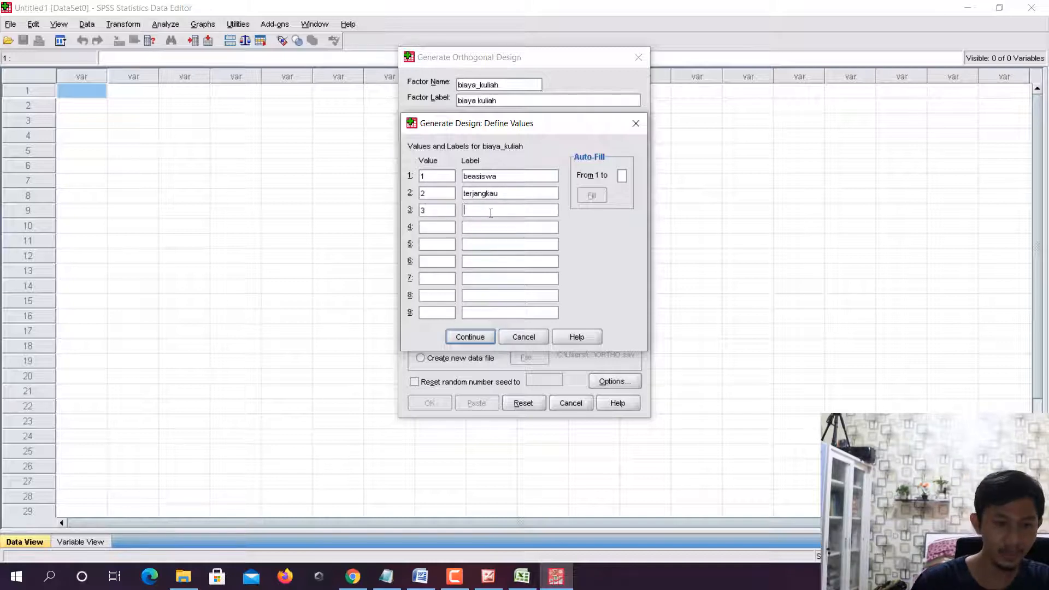
text(mahal)
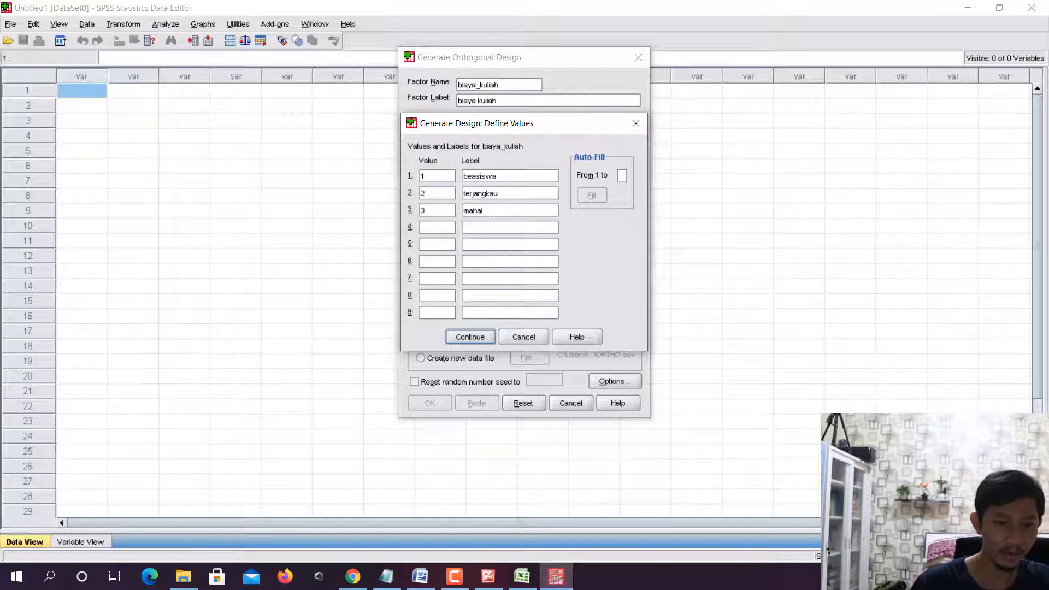
click(481, 337)
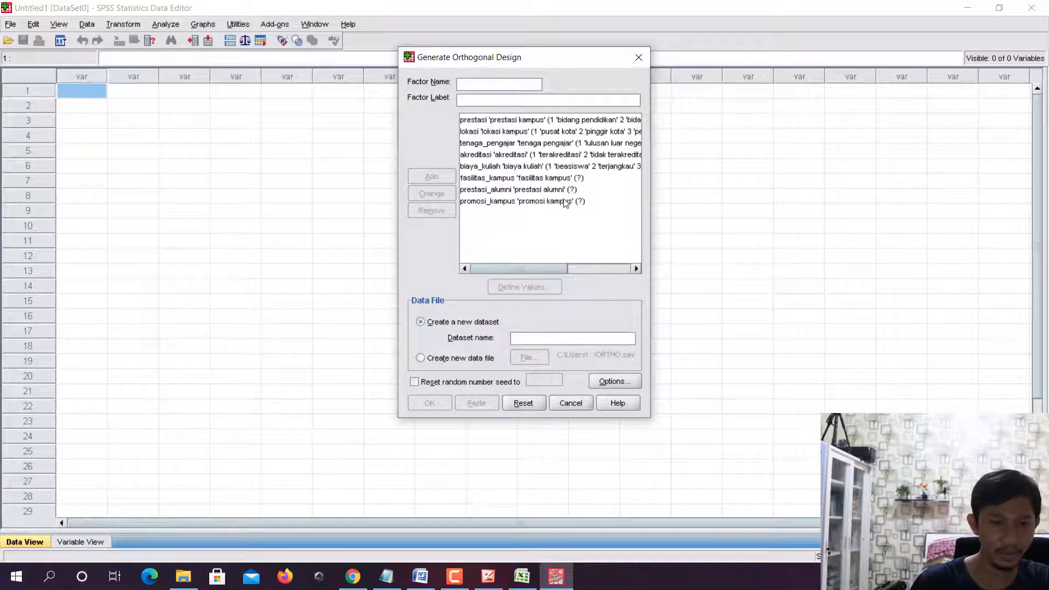
- Look up the fasilitas kampus levels in Excel and define value 1 of the factor fasilitas_kampus as sarana pendidikan
click(568, 179)
click(527, 287)
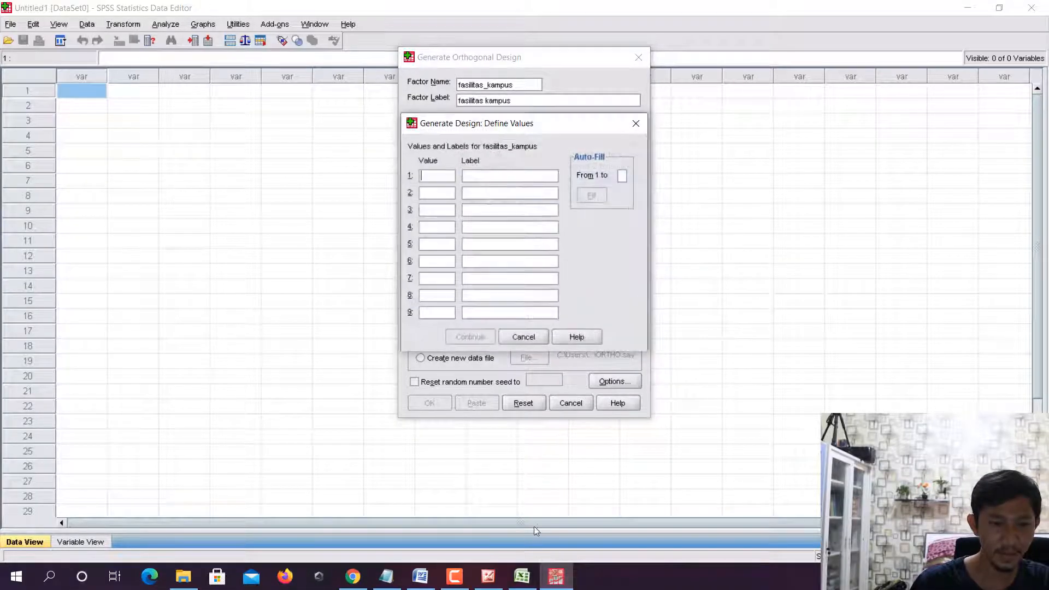
click(522, 577)
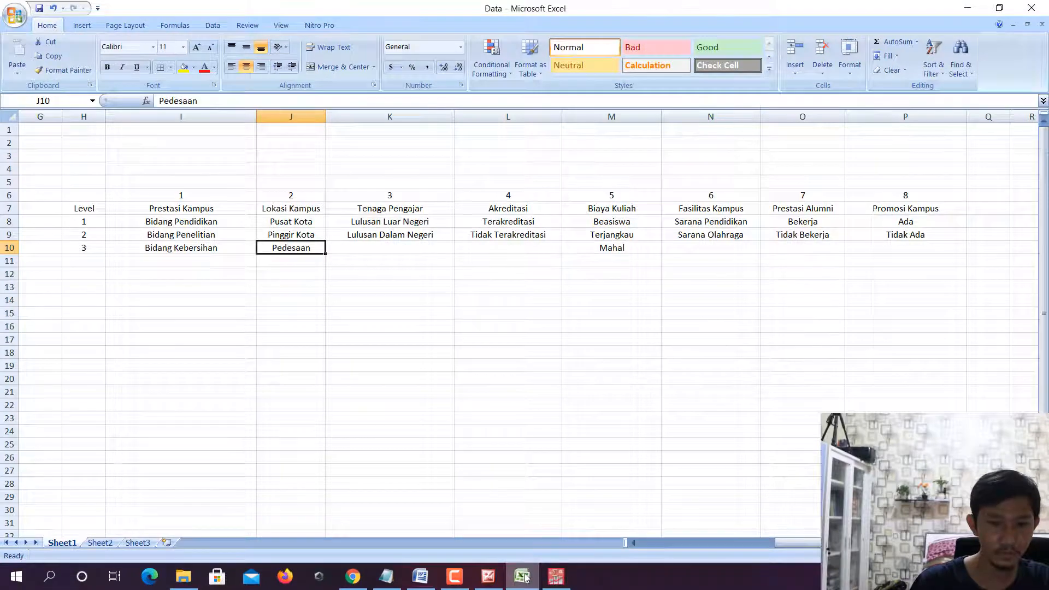
click(523, 576)
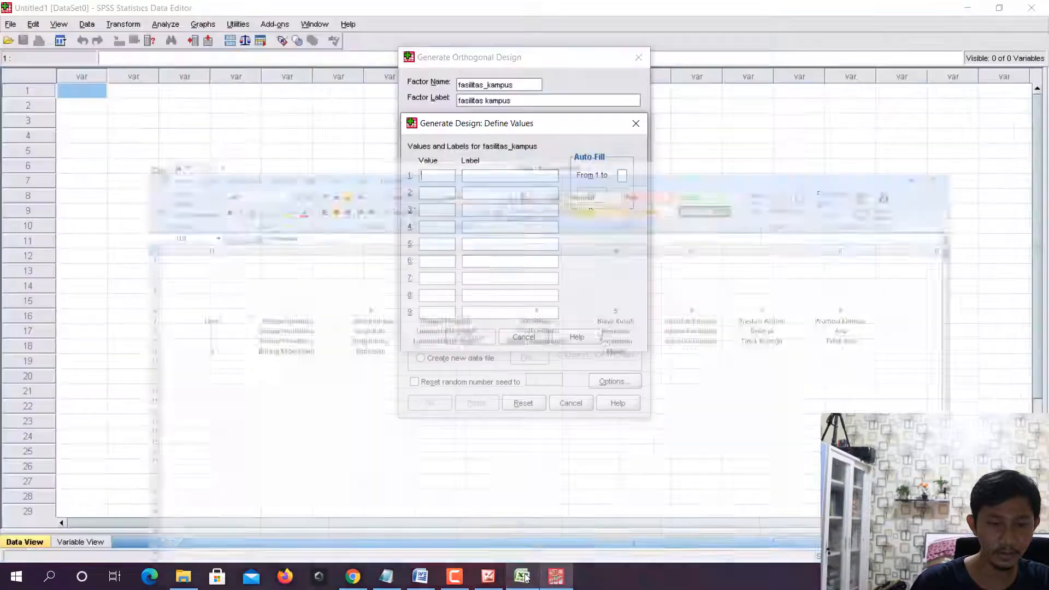
click(524, 576)
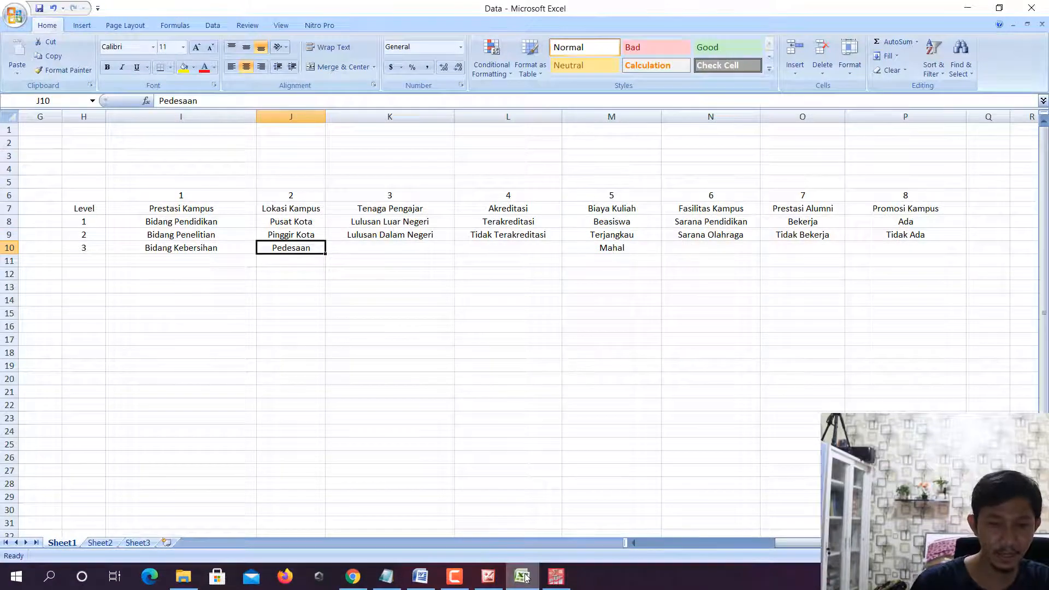
click(523, 577)
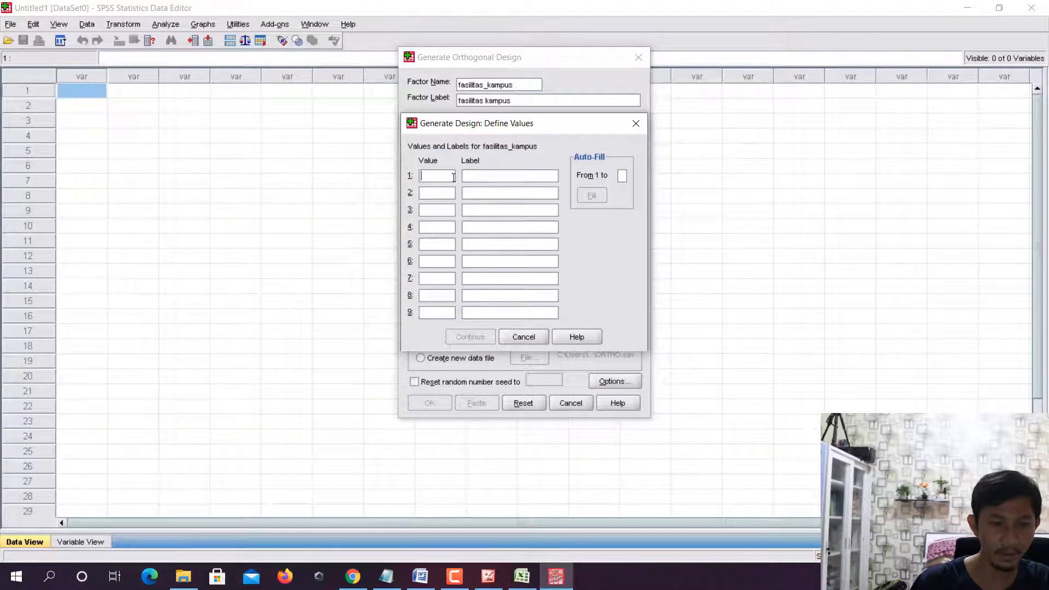
text(1)
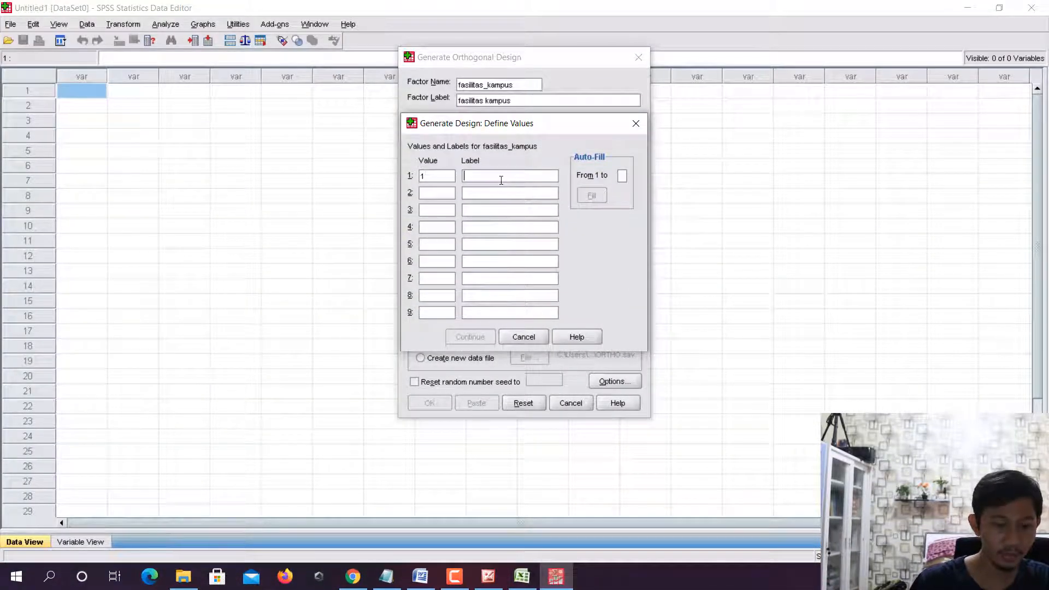
text(sarana pen)
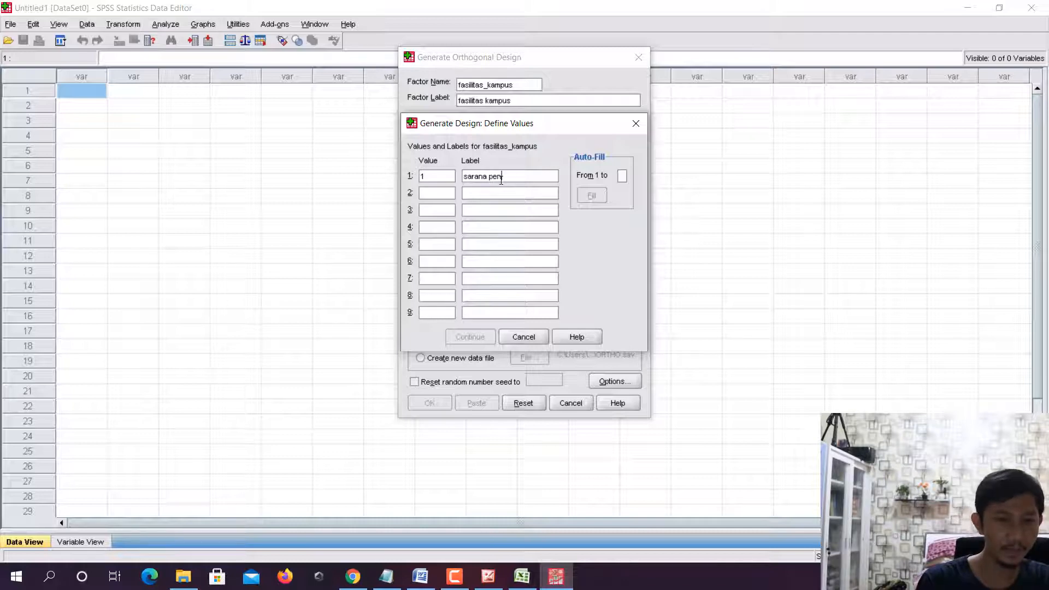
text(didikan)
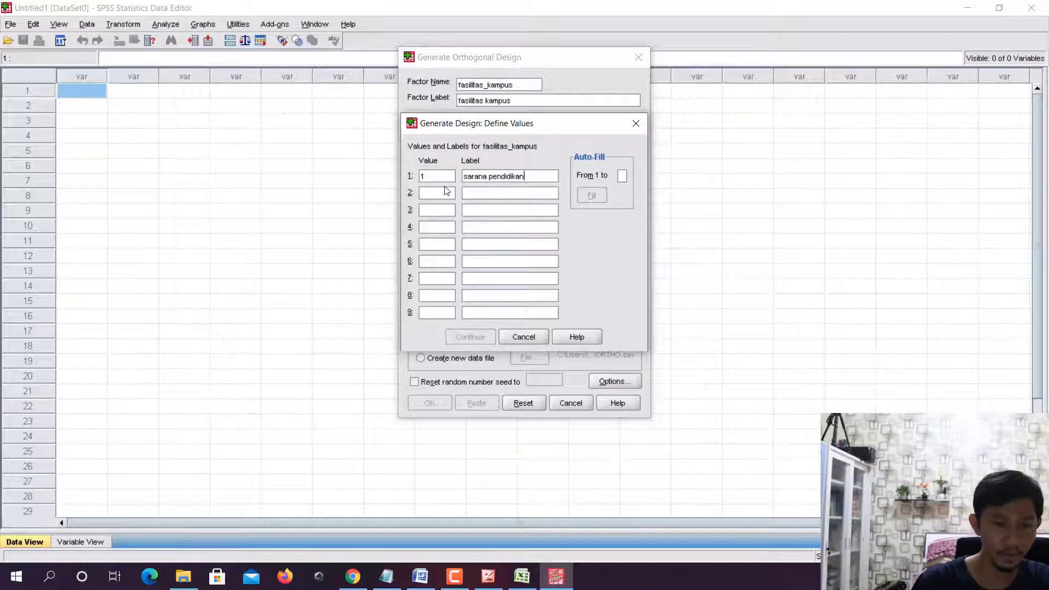
text(2)
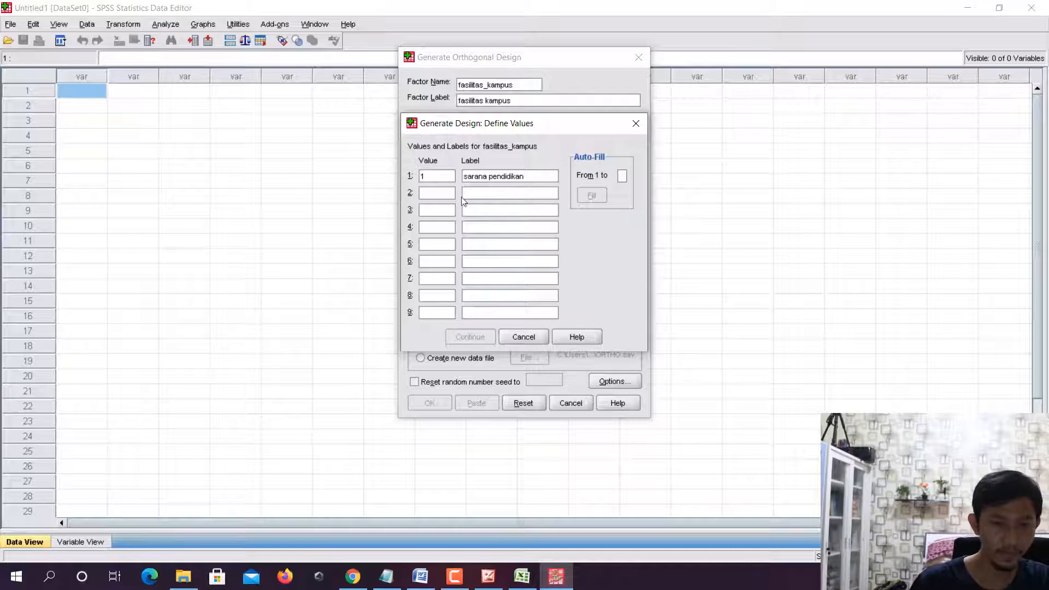
- Define value 2 of the factor fasilitas_kampus as sarana olahraga and accept the factor's values
click(453, 195)
text(2)
click(494, 197)
text(sa)
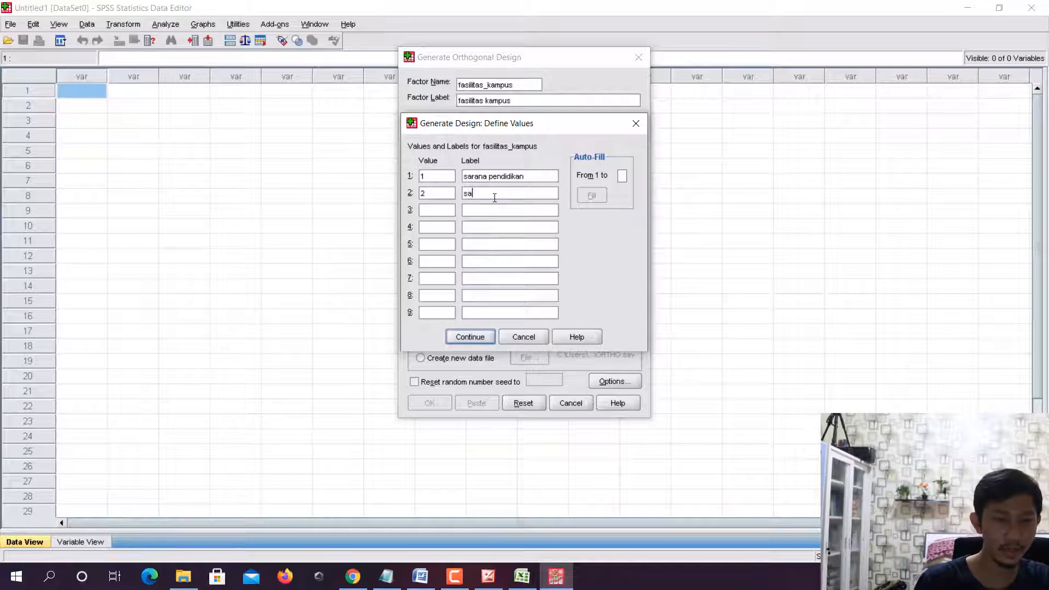
text(rana olahraga)
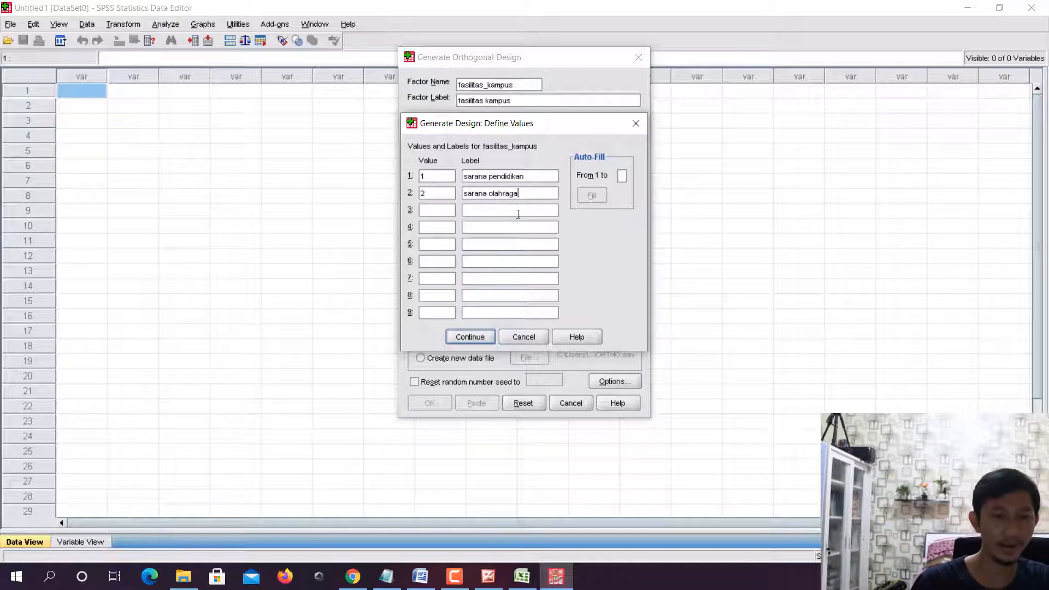
click(479, 335)
- Look up the prestasi alumni levels in Excel and define value 1 of the factor prestasi_alumni as bekerja
click(571, 189)
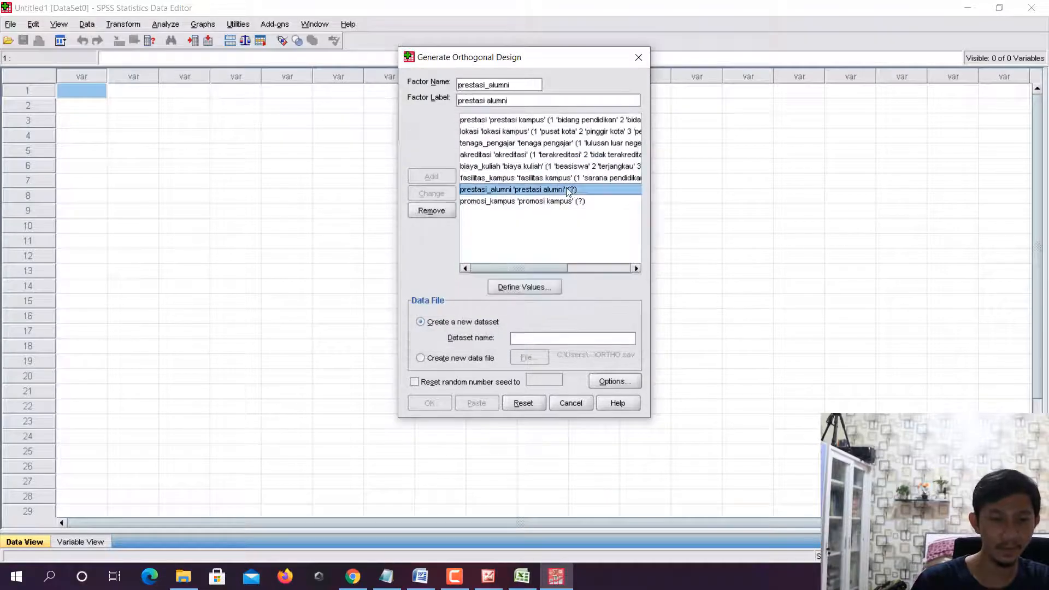
click(546, 286)
click(522, 578)
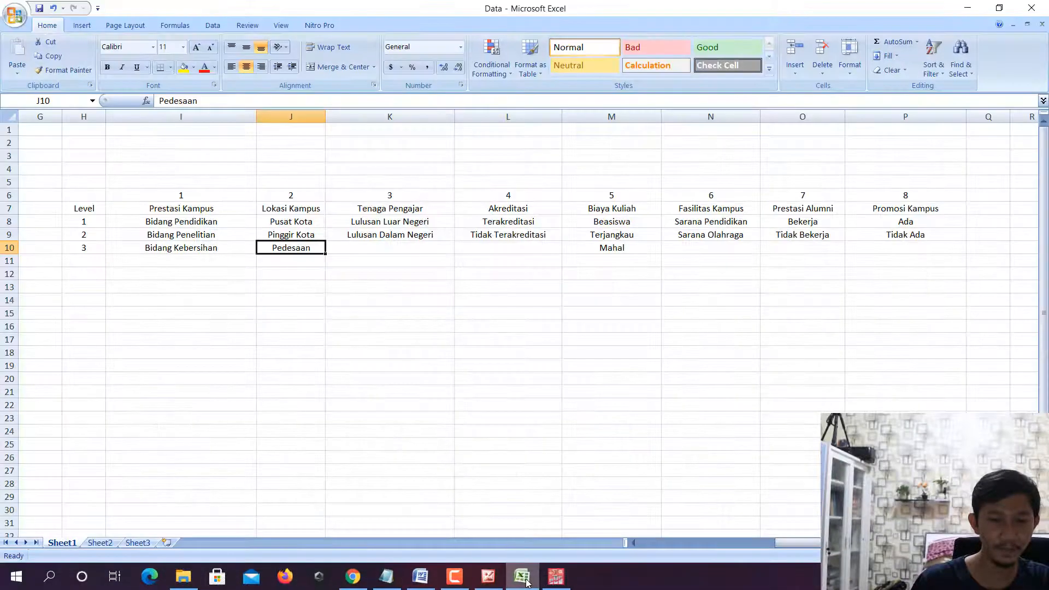
click(556, 576)
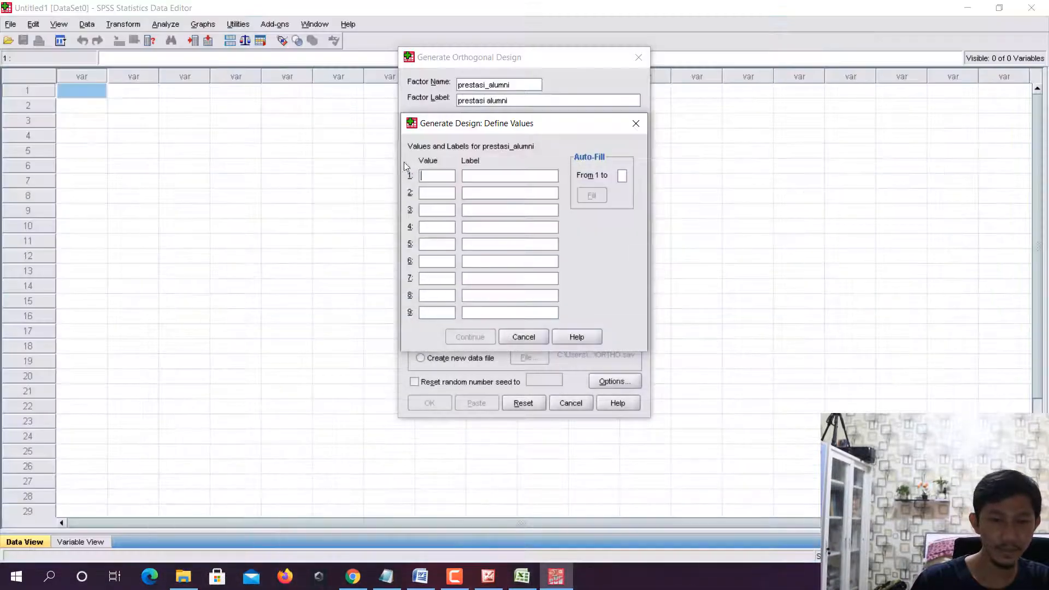
text(1)
click(516, 177)
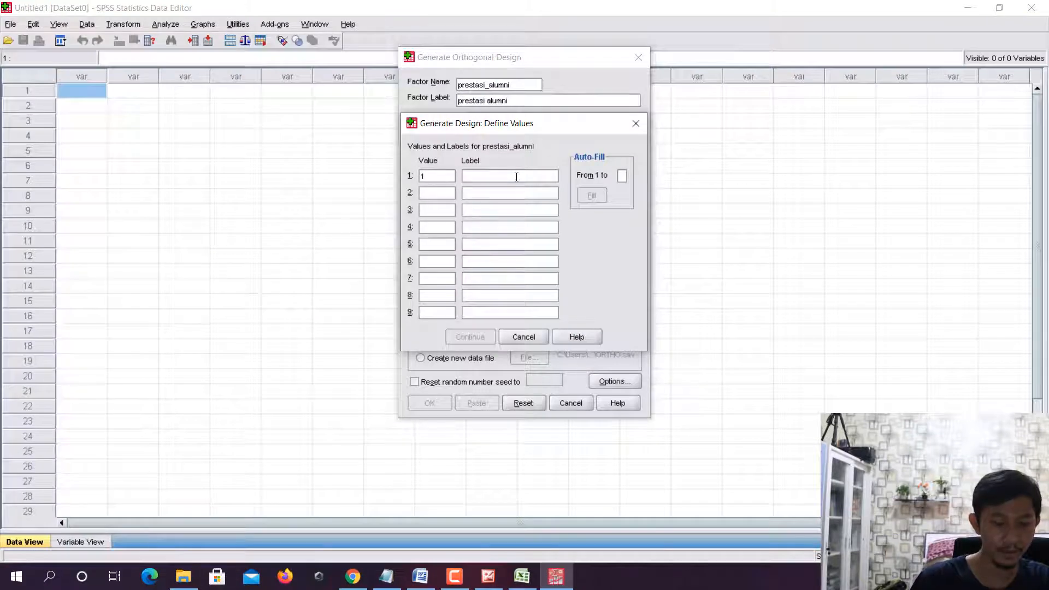
text(bekerja)
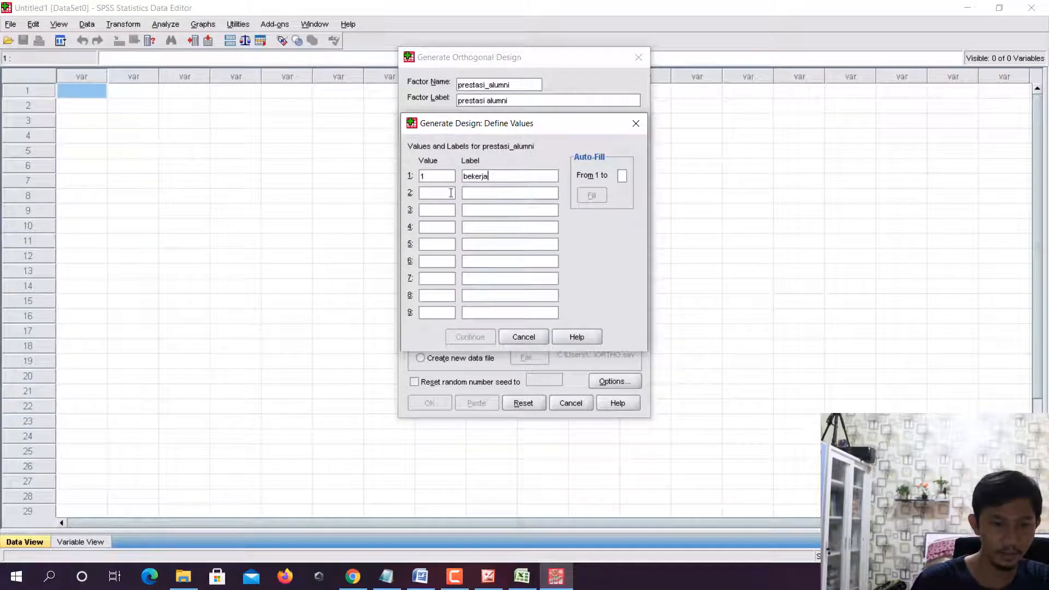
- Define value 2 of the factor prestasi_alumni as tidak bekerja and accept the factor's values
click(451, 193)
text(2)
click(506, 195)
text(tidak bekerja)
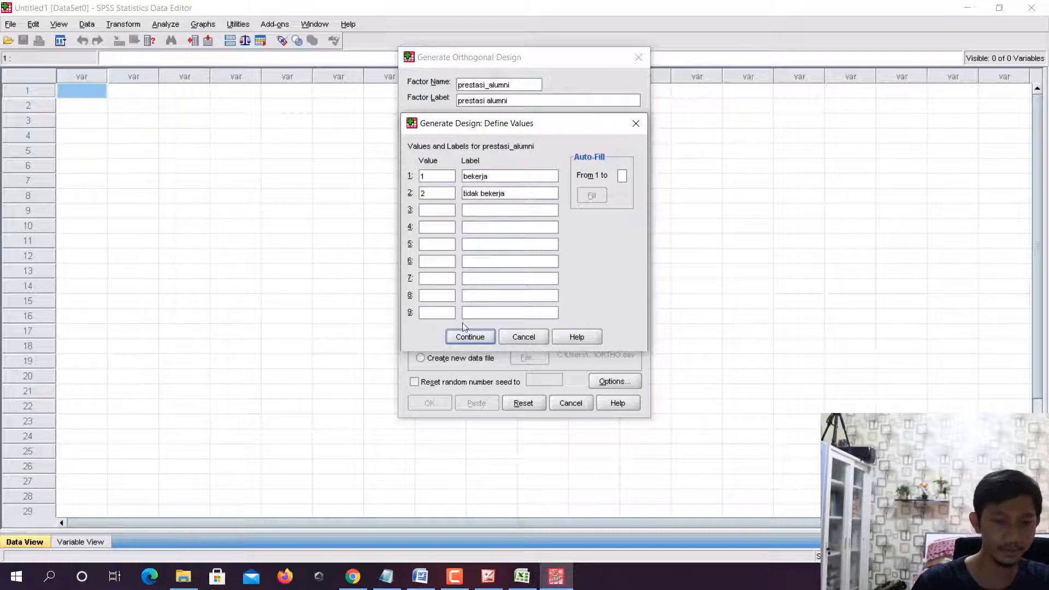
click(470, 336)
- Look up the promosi kampus levels in Excel and define value 1 of the factor promosi_kampus as ada
click(535, 201)
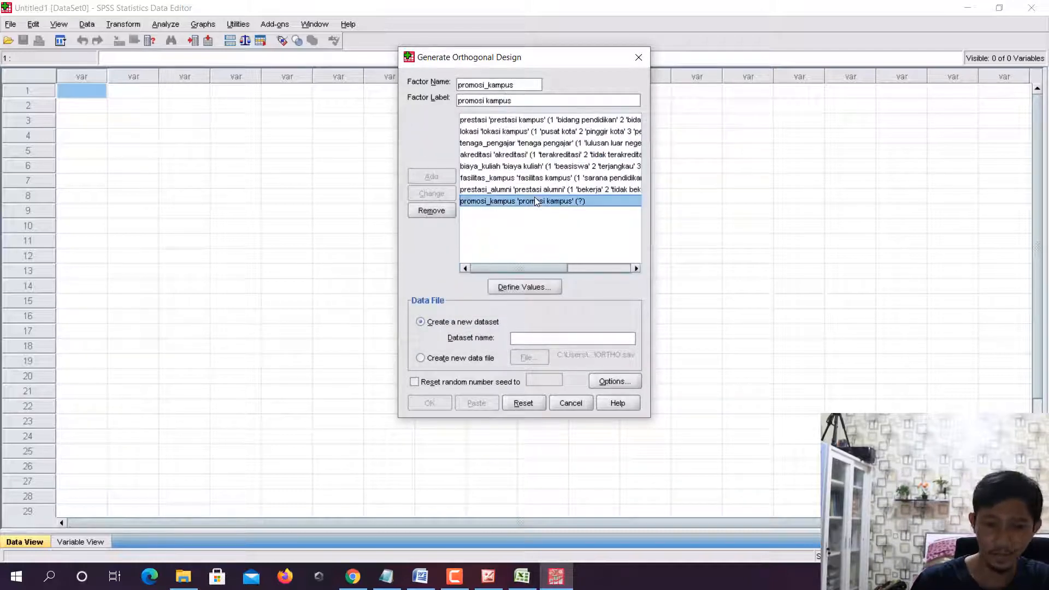
click(538, 289)
click(521, 577)
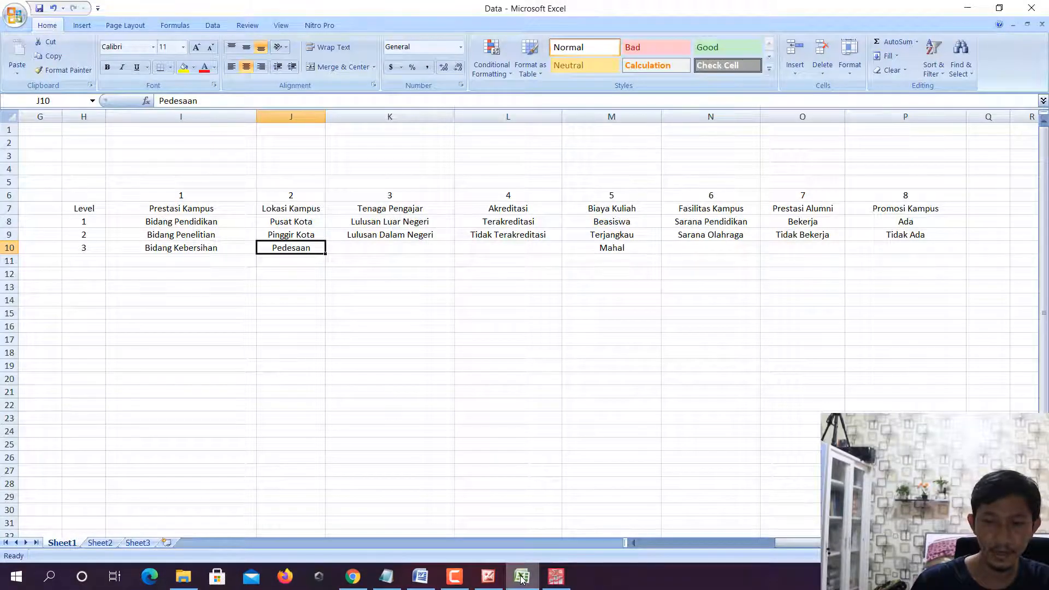
click(556, 577)
text(1)
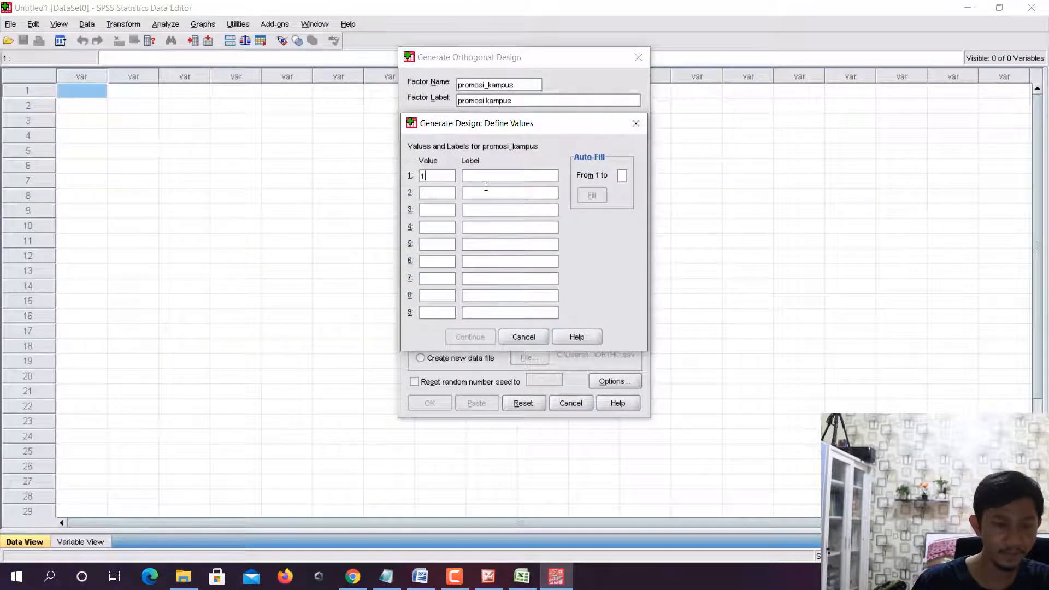
text(ada)
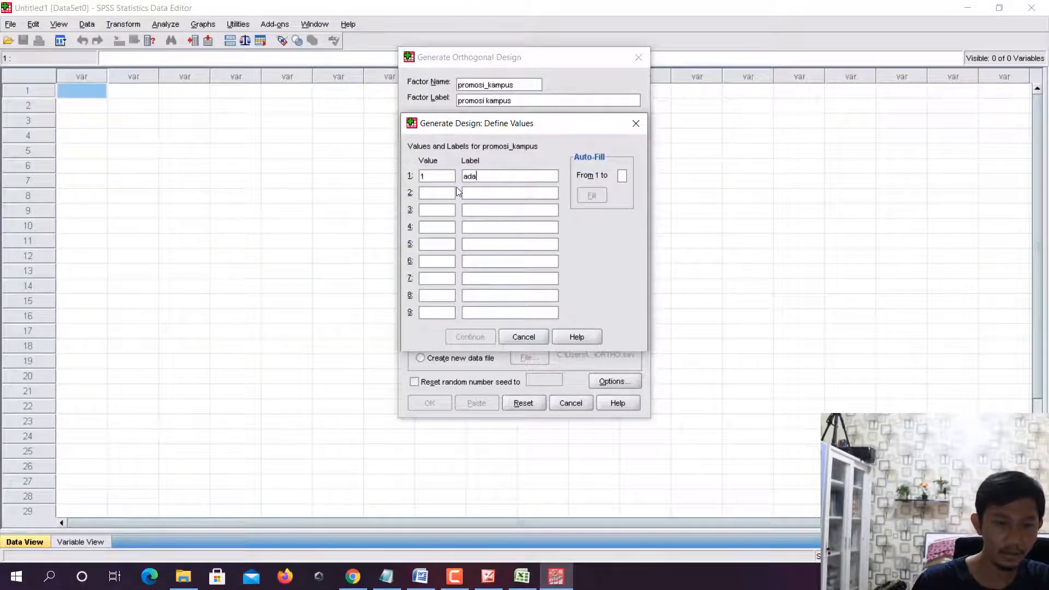
- Define value 2 of the factor promosi_kampus as tidak ada and accept the factor's values
key(Tab)
text(2)
key(Tab)
text(t)
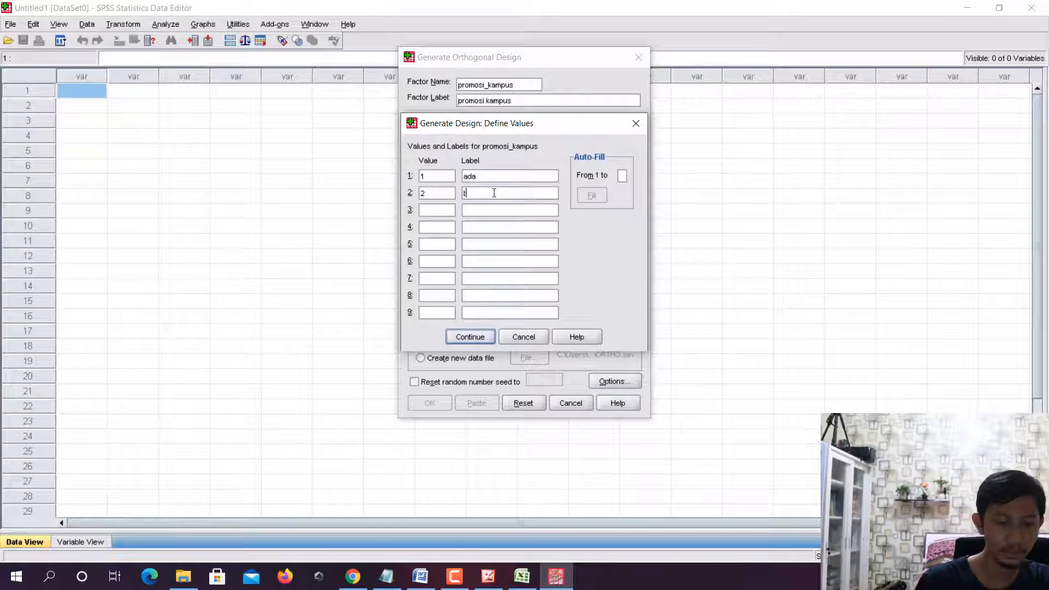
text(idak ada)
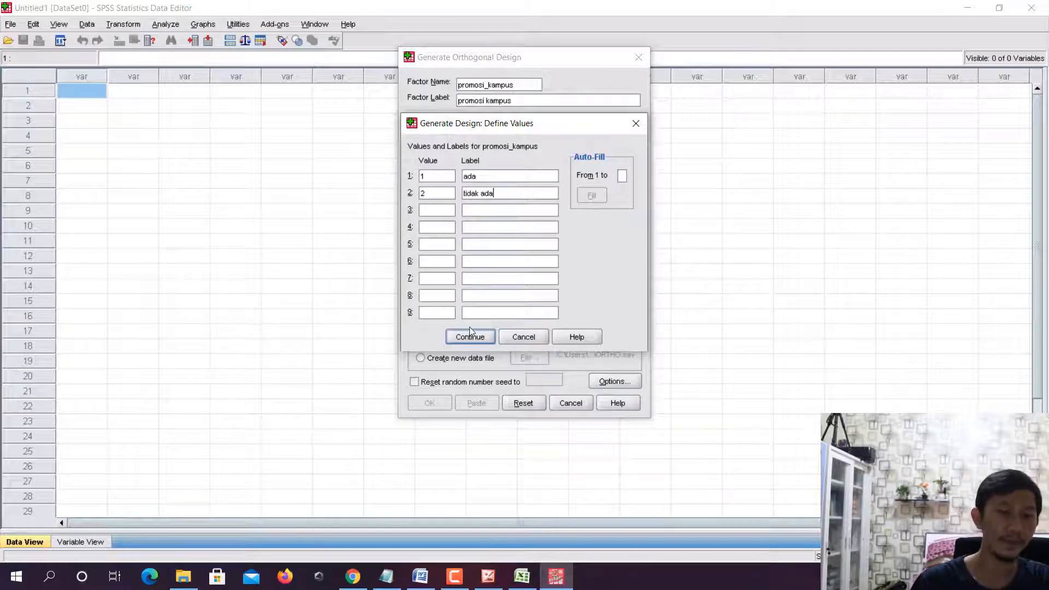
click(473, 336)
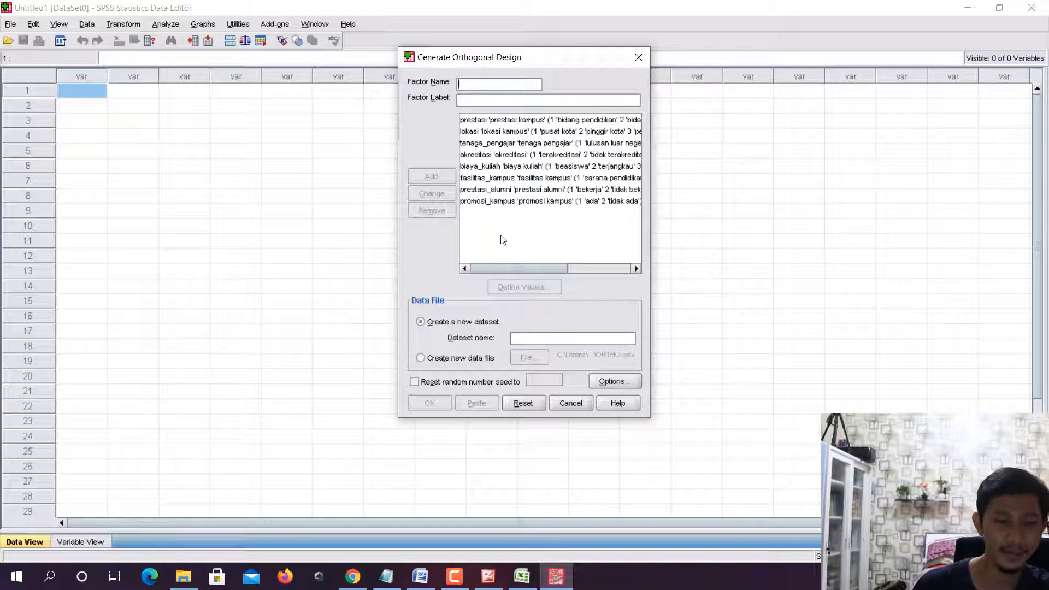
click(492, 121)
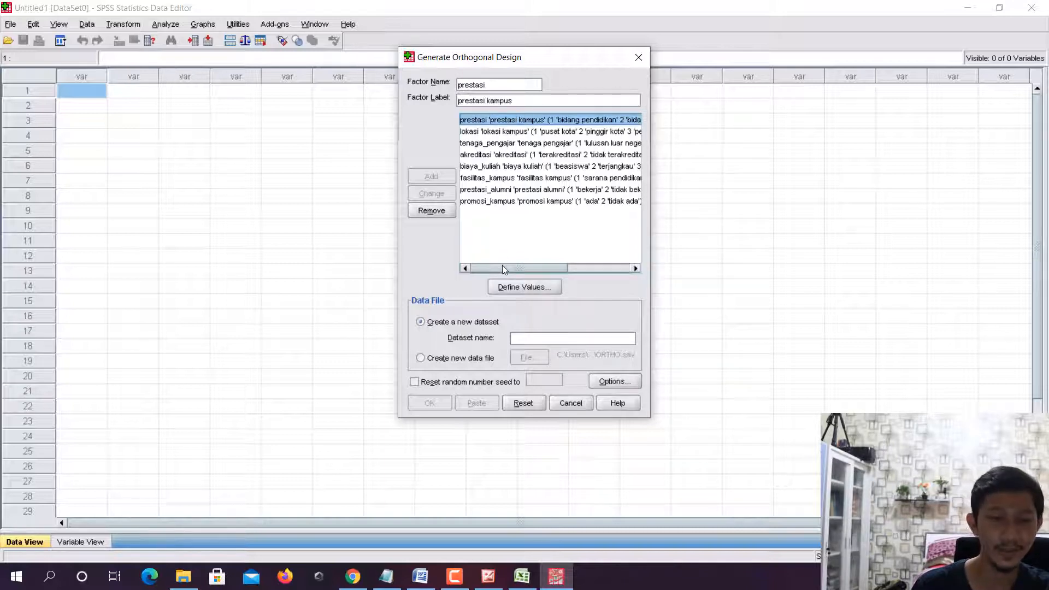
mouse_move(502, 268)
mouse_down()
mouse_move(595, 270)
mouse_move(483, 256)
mouse_up()
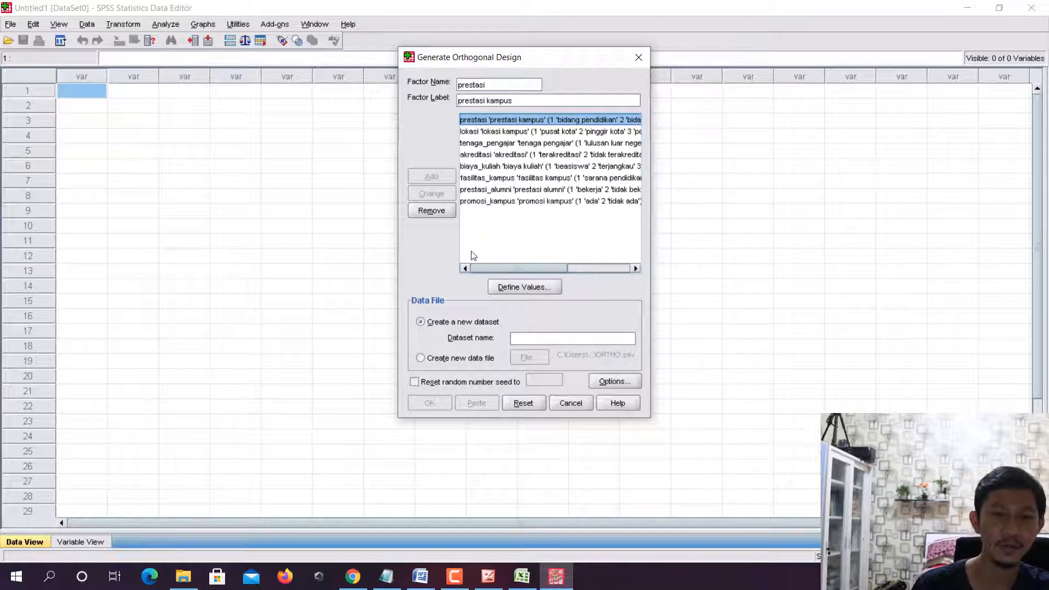
click(512, 133)
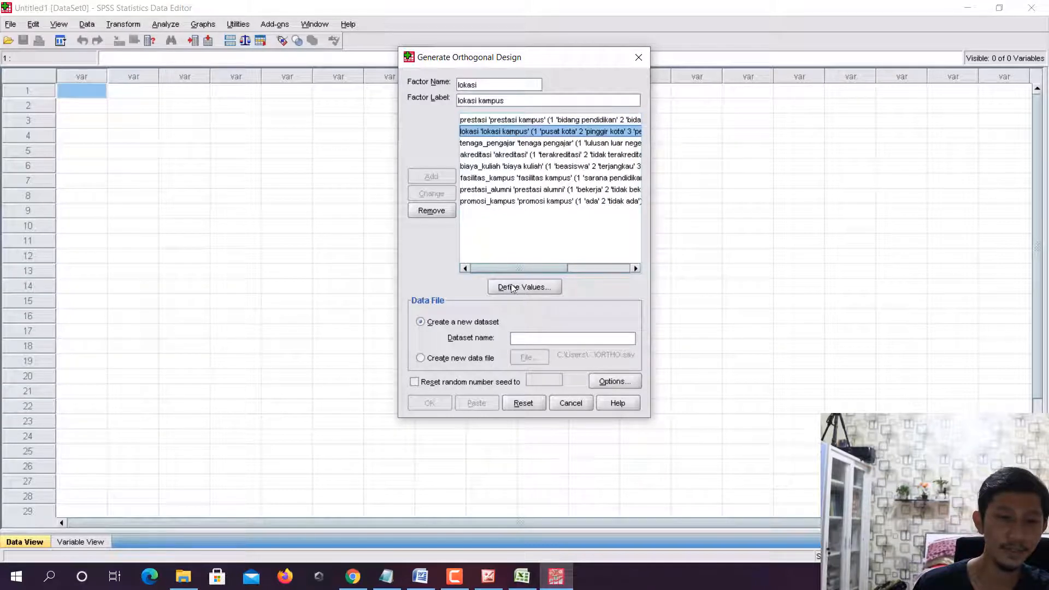
mouse_move(505, 267)
mouse_down()
mouse_move(592, 266)
mouse_move(496, 254)
mouse_up()
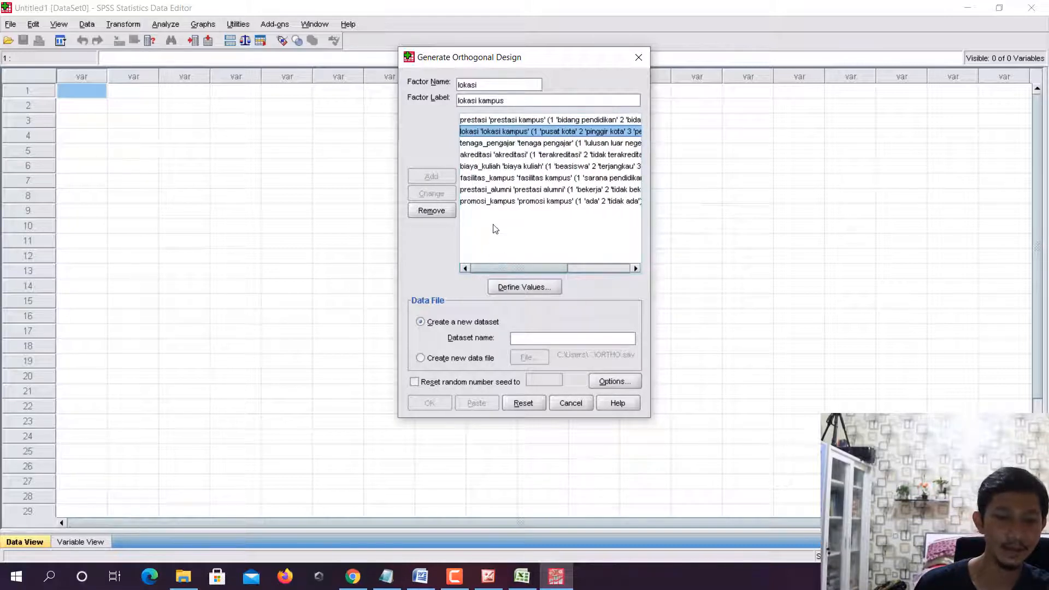
- Set the orthogonal design's output to a new data file instead of a new dataset
click(465, 360)
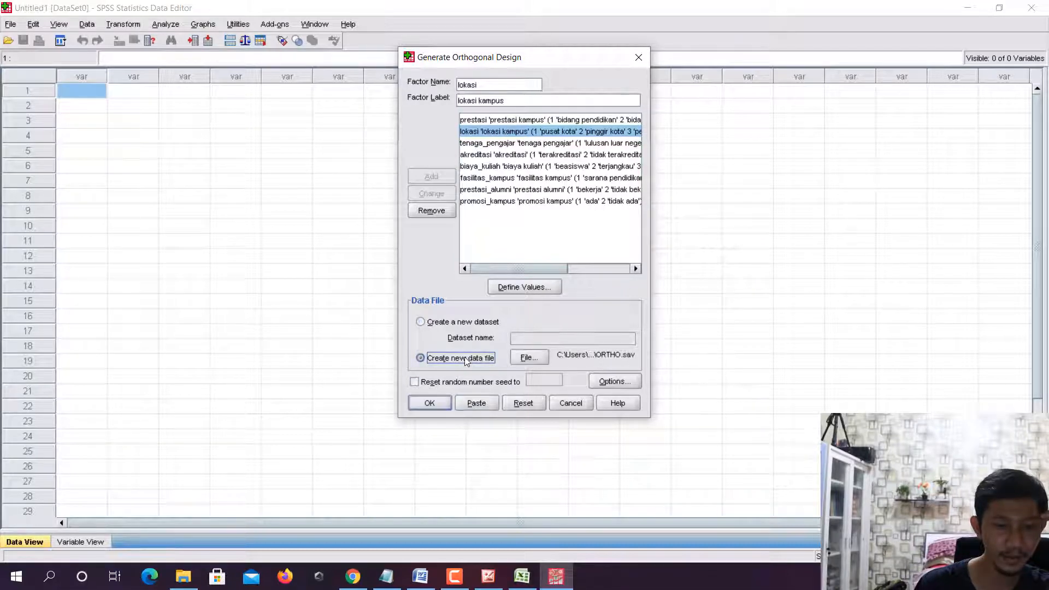
click(468, 325)
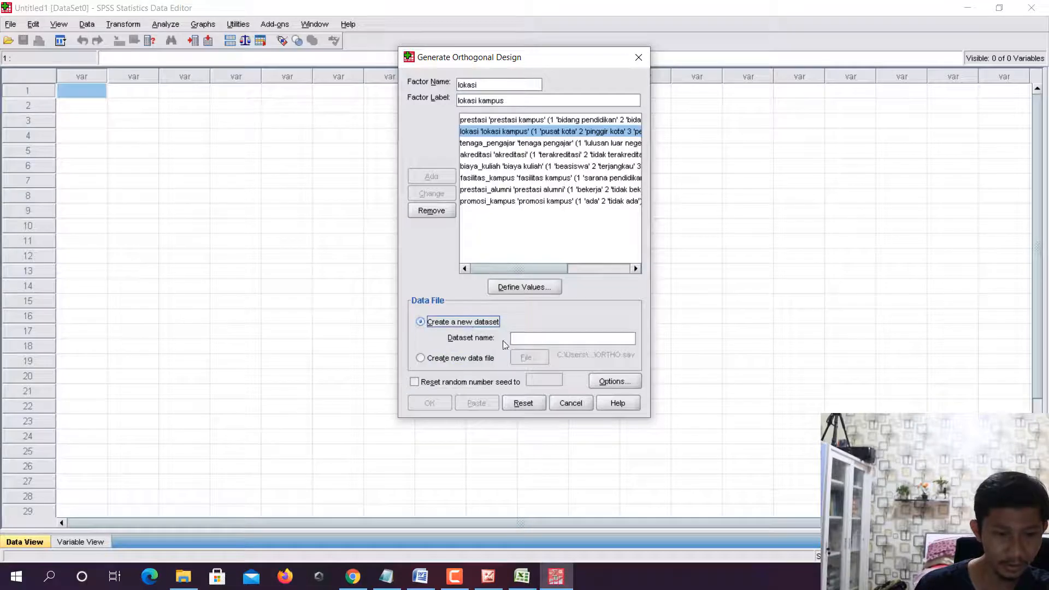
click(447, 360)
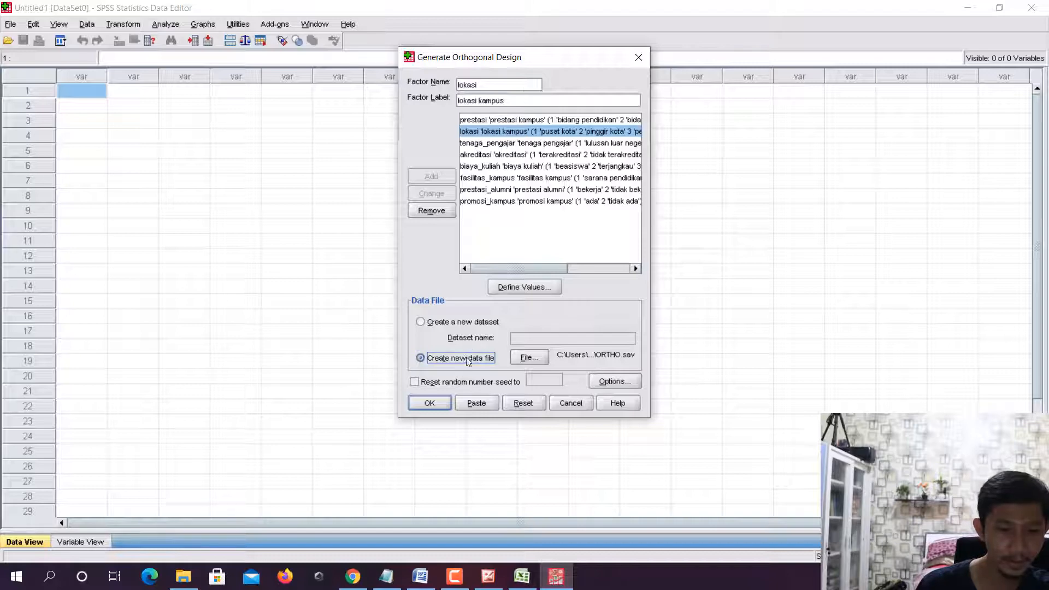
- Choose the project's own subfolder inside ANALISIS_KONJOIN on drive D as the location for the design's output file
click(523, 359)
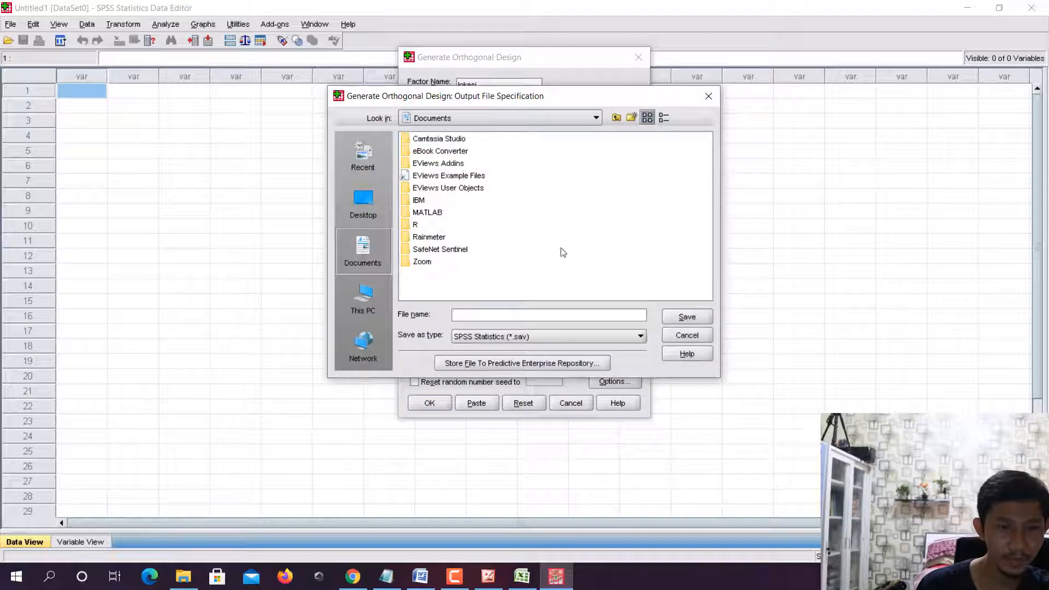
click(559, 109)
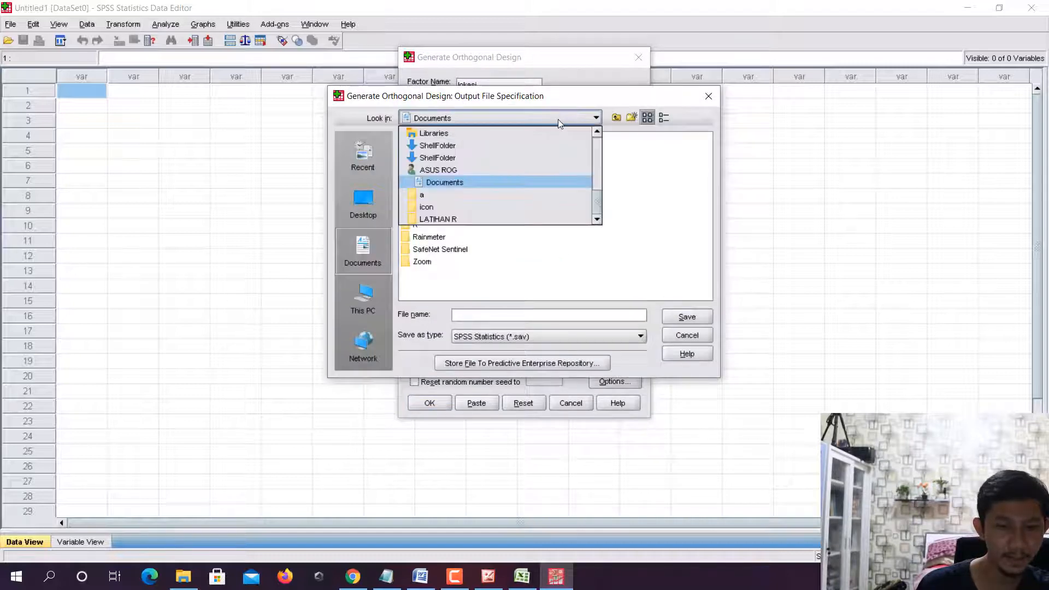
scroll(498, 175, up, 4)
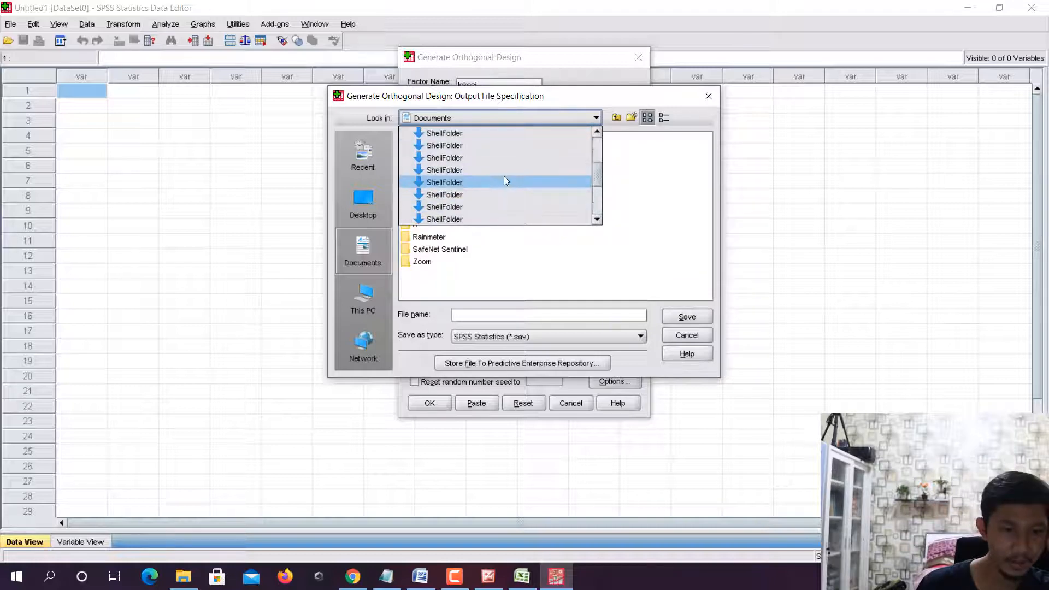
click(465, 169)
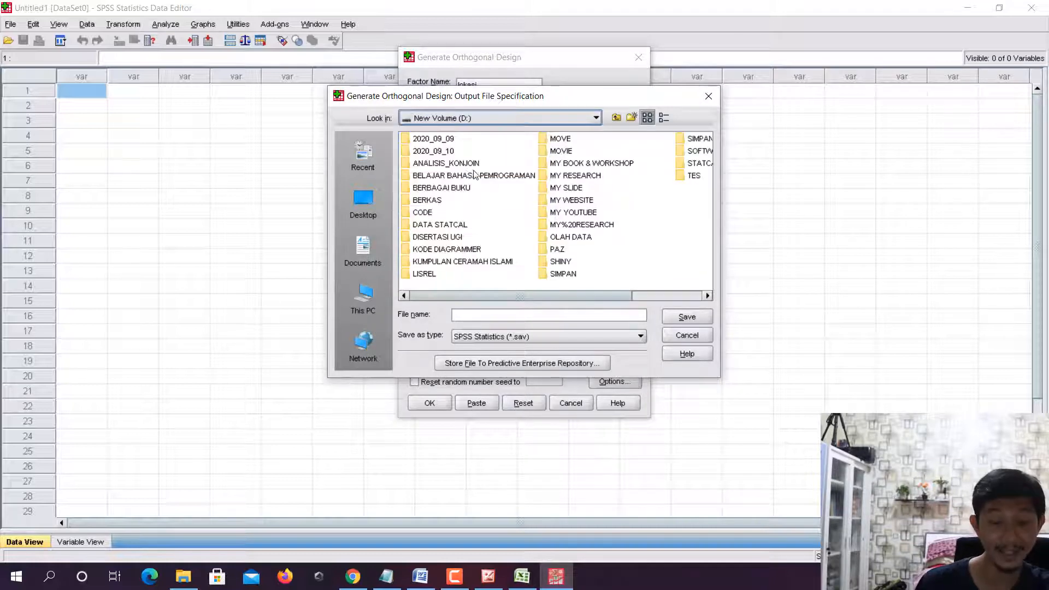
double_click(479, 164)
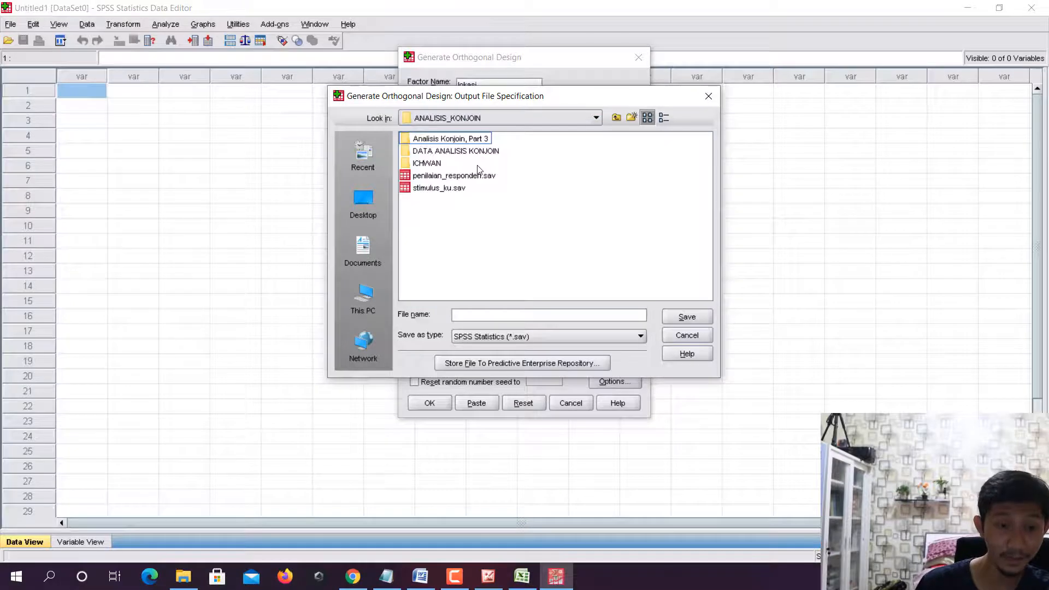
double_click(430, 164)
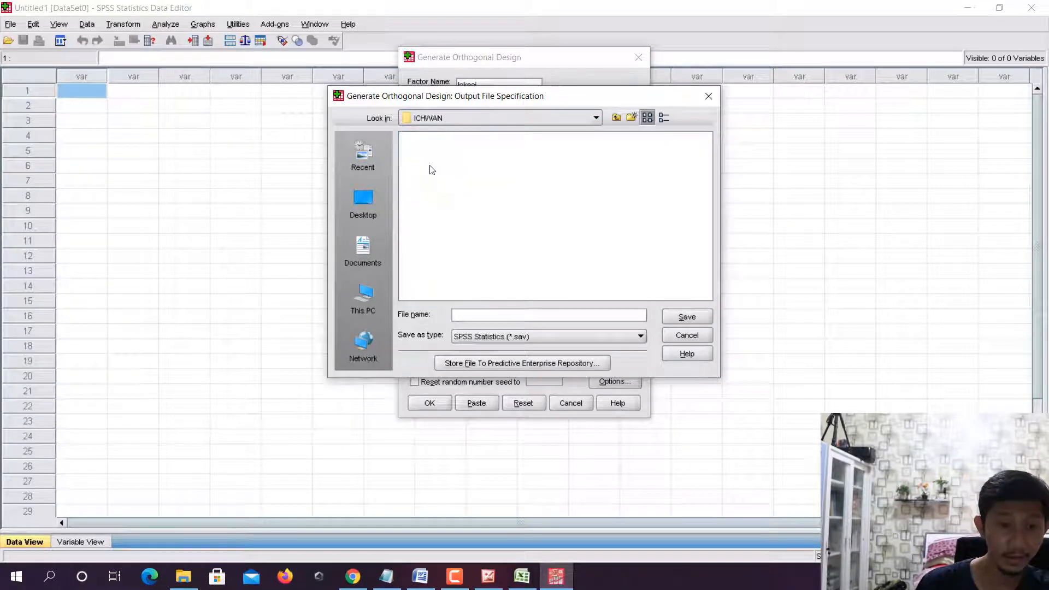
- Save the output file specification under the name stimulus and generate the orthogonal design
click(503, 316)
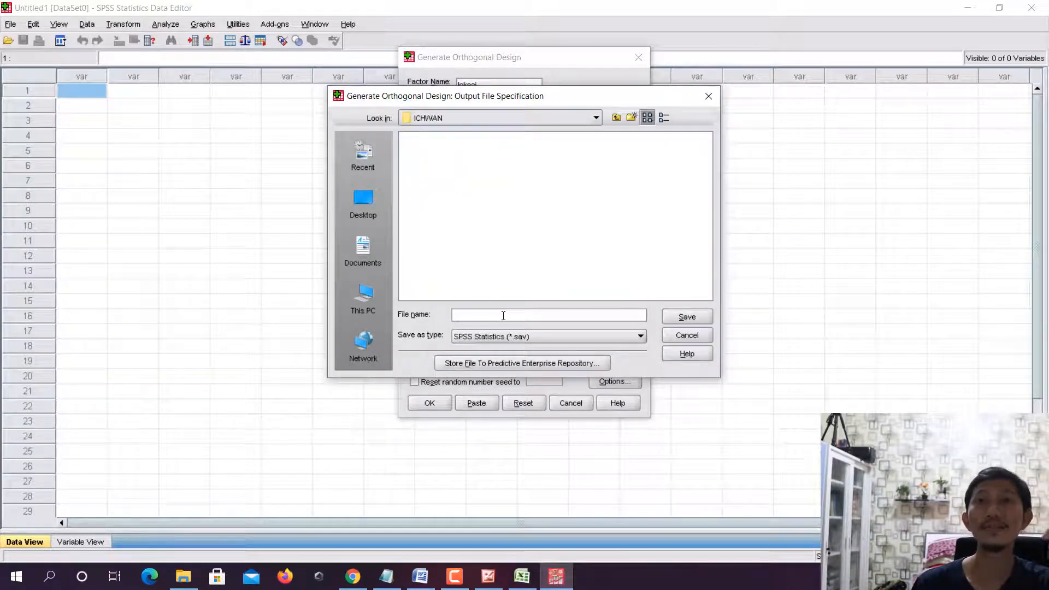
text(stimu)
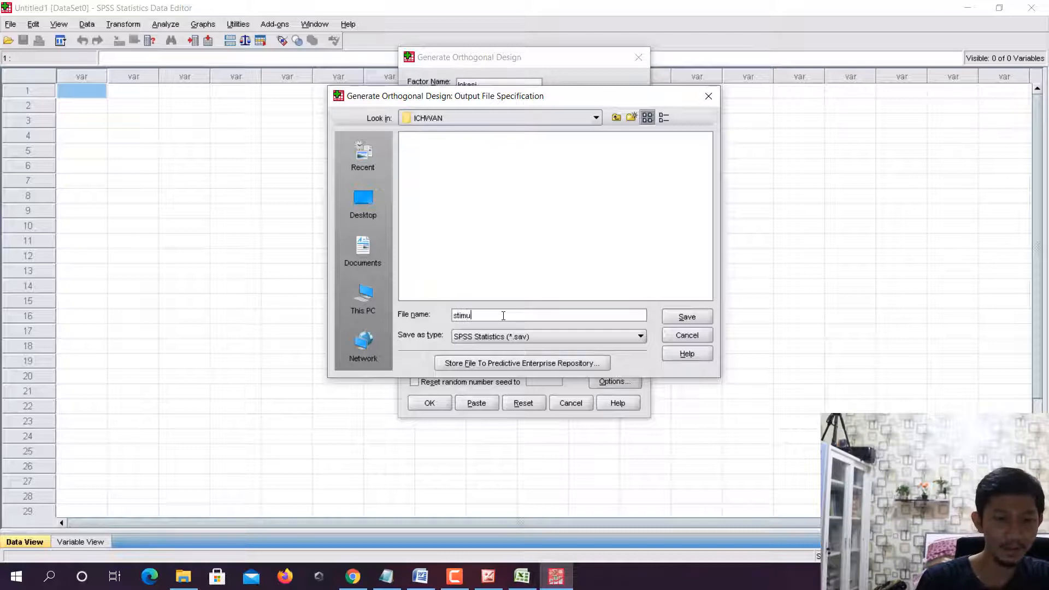
text(lis)
key(BackSpace)
key(BackSpace)
text(us)
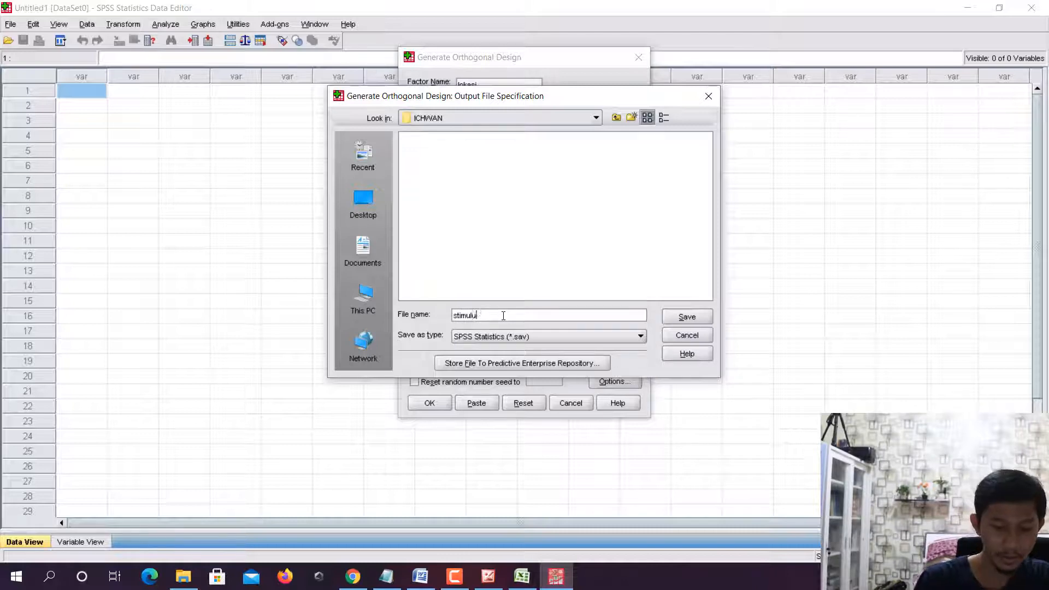
click(697, 317)
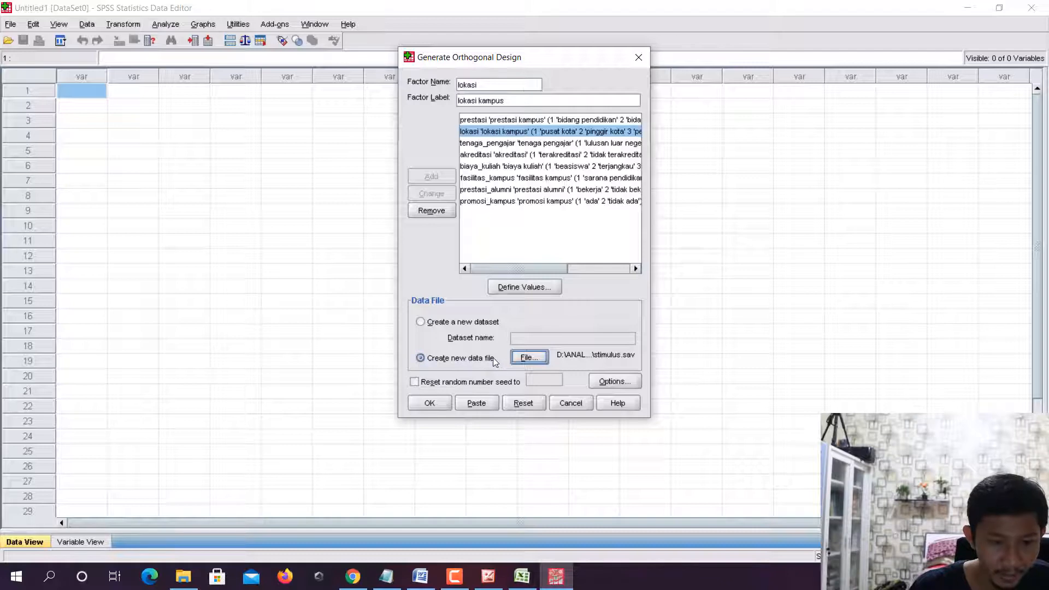
click(431, 403)
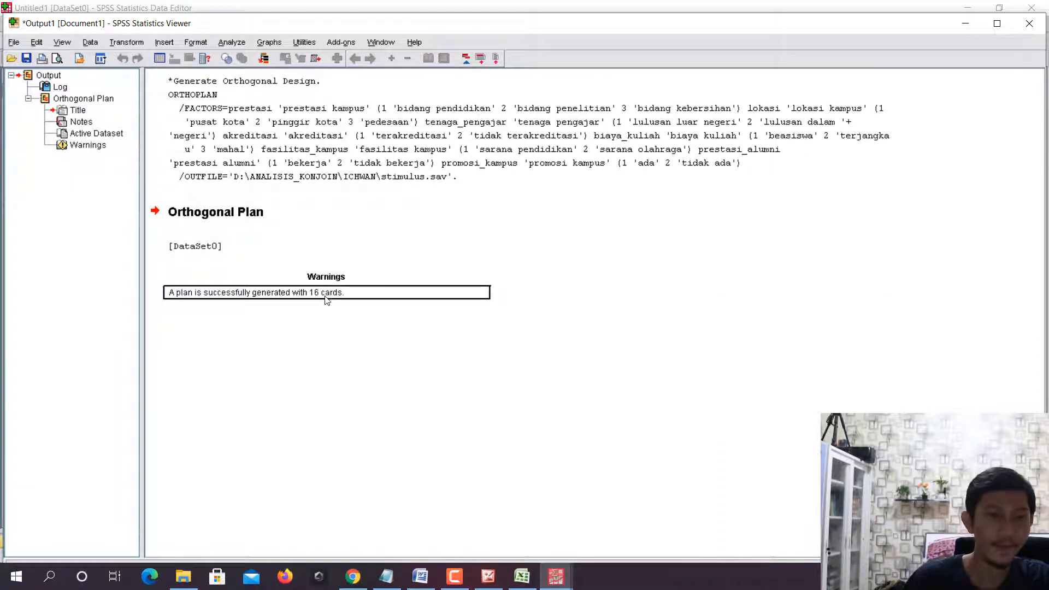
- Switch to File Explorer and open the generated stimulus data file with SPSS Statistics
click(183, 576)
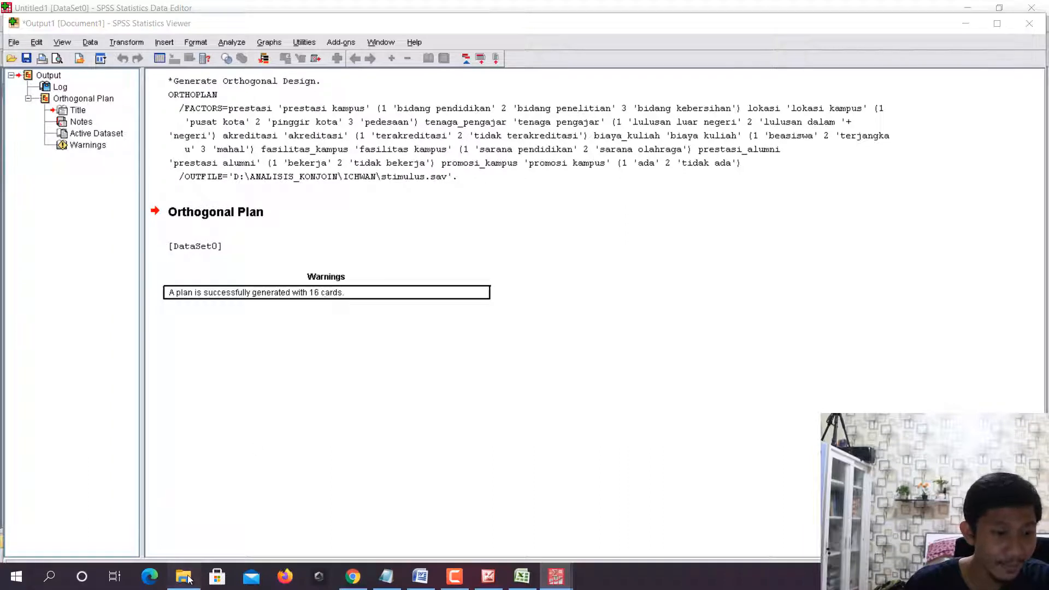
click(293, 152)
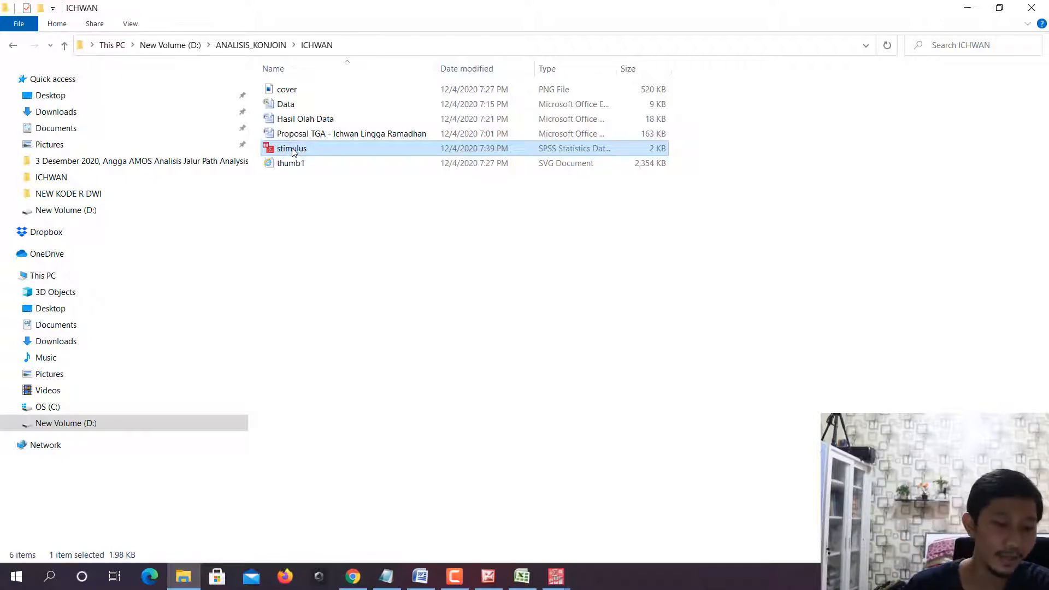
right_click(293, 152)
mouse_move(453, 244)
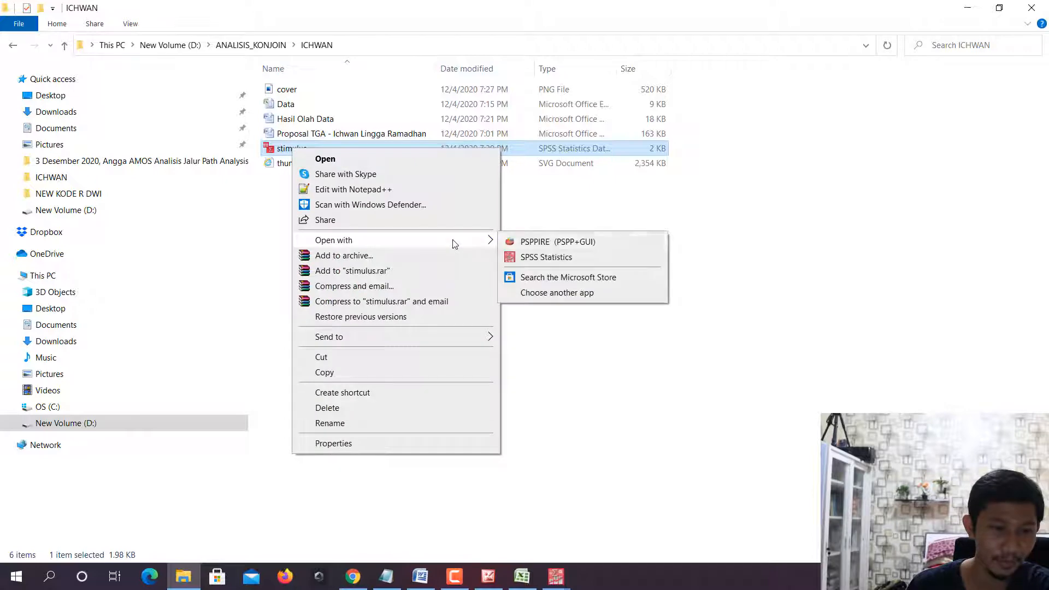
click(547, 256)
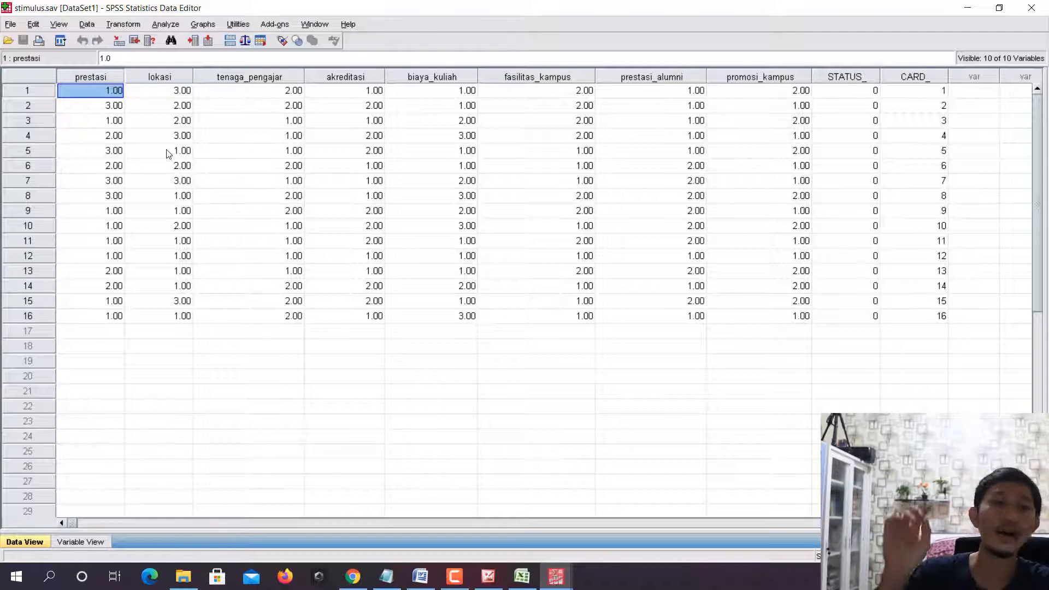
- Go through the stimulus cards in the data file one by one, from row 1 to row 16
click(39, 92)
click(40, 106)
click(41, 120)
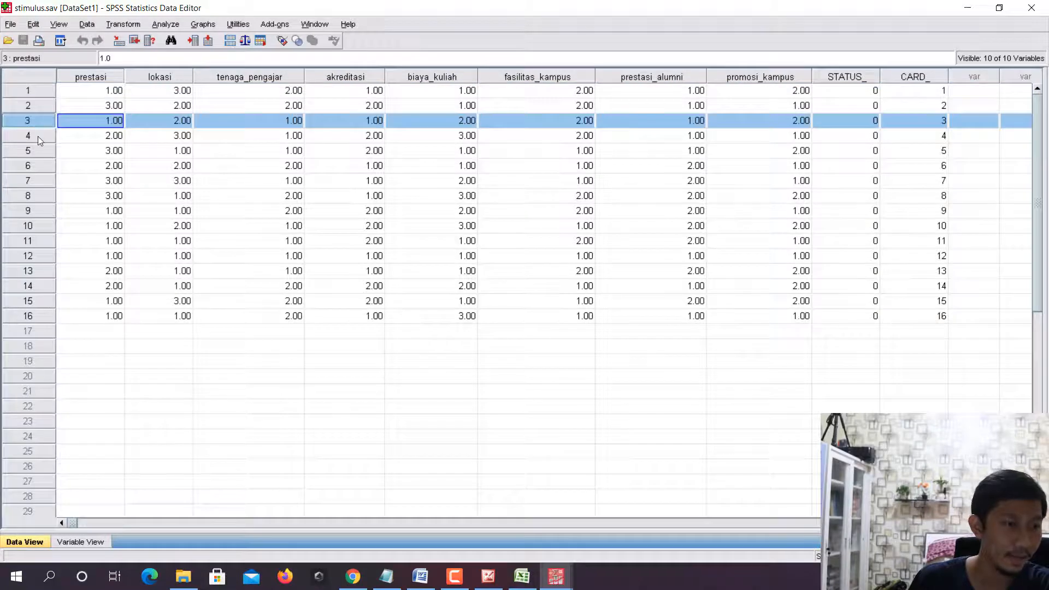
click(38, 136)
click(37, 152)
click(37, 166)
click(34, 181)
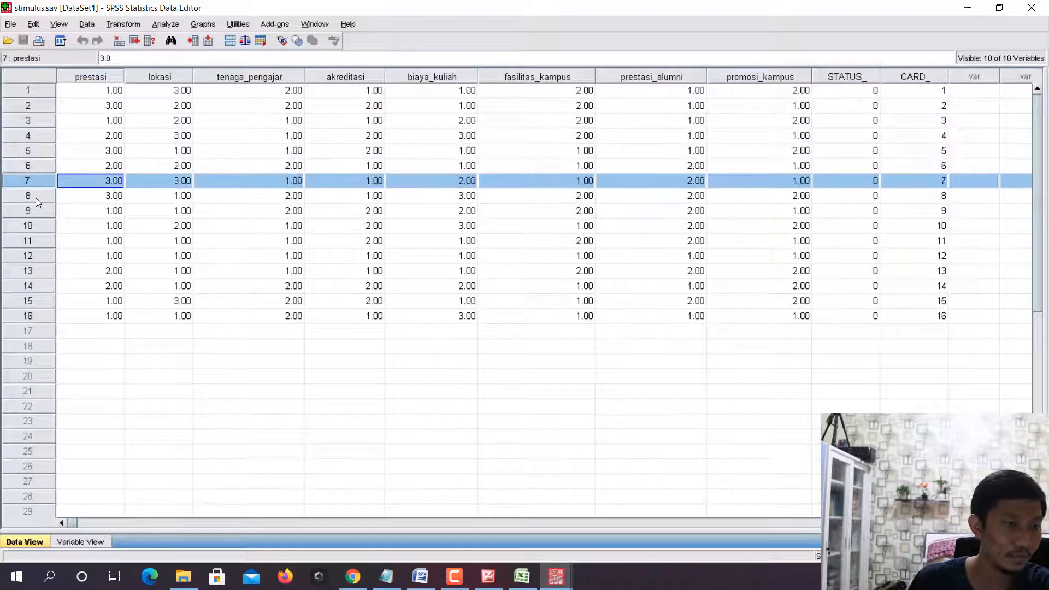
click(34, 195)
click(31, 217)
click(32, 227)
click(32, 241)
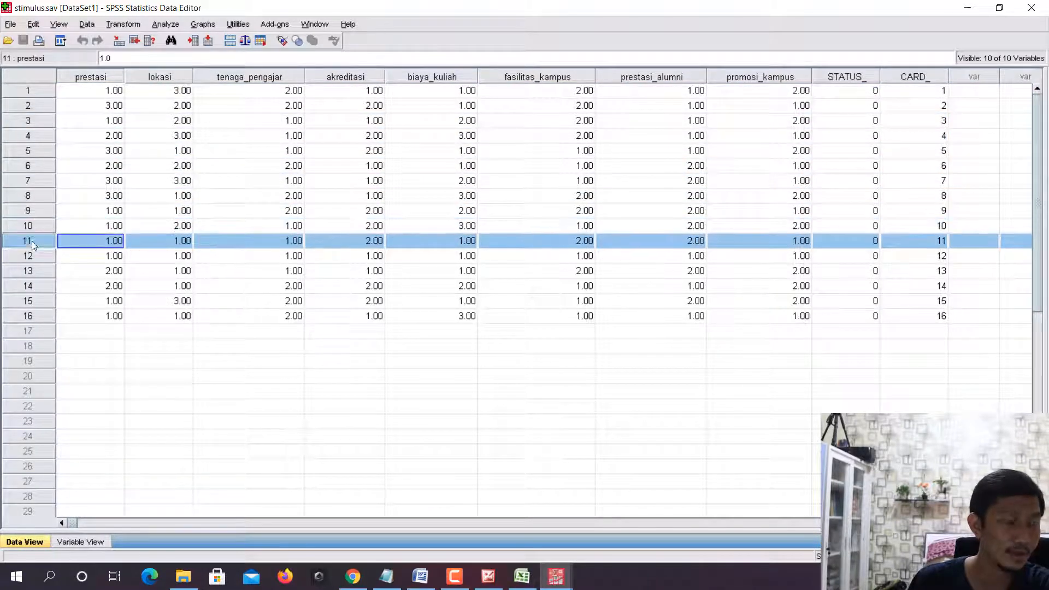
click(31, 256)
click(31, 271)
click(31, 286)
click(30, 301)
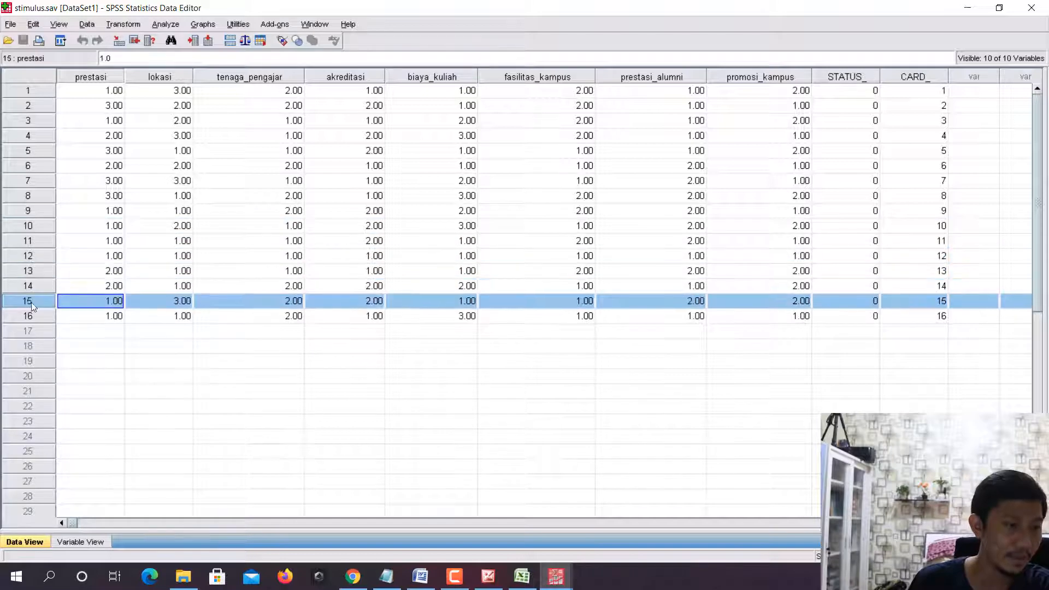
click(30, 316)
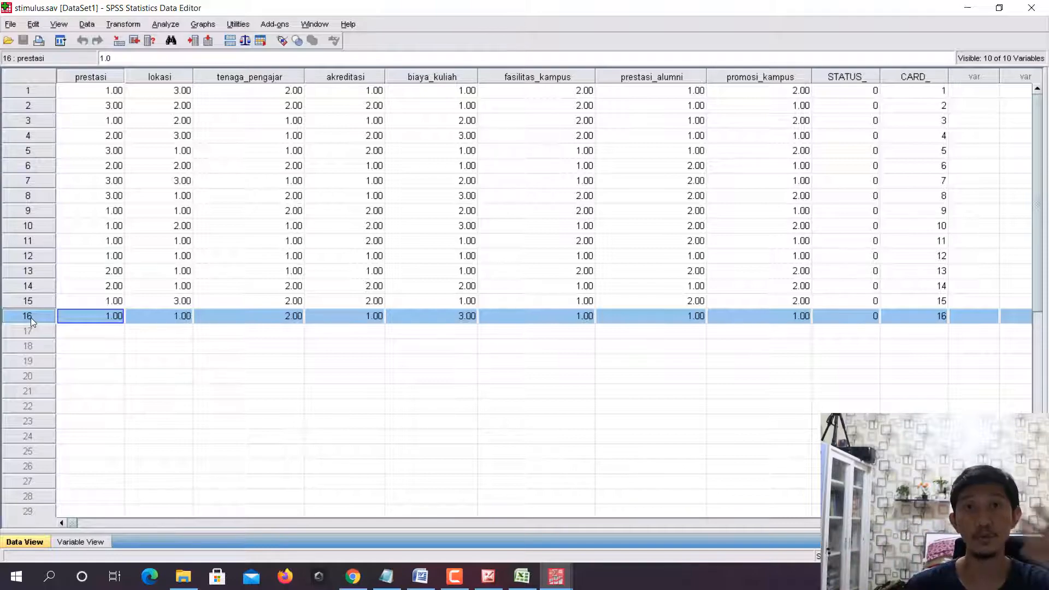
- Switch to Sheet2 of the Data workbook in Excel, enter No in E7 and centre-align all cells
click(513, 579)
click(100, 542)
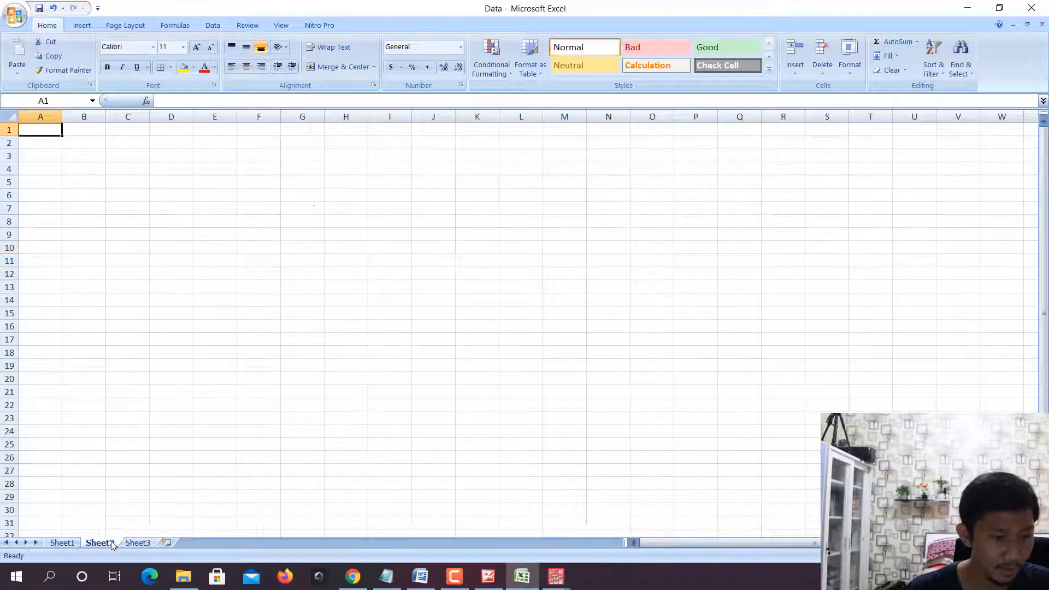
click(229, 206)
text(No)
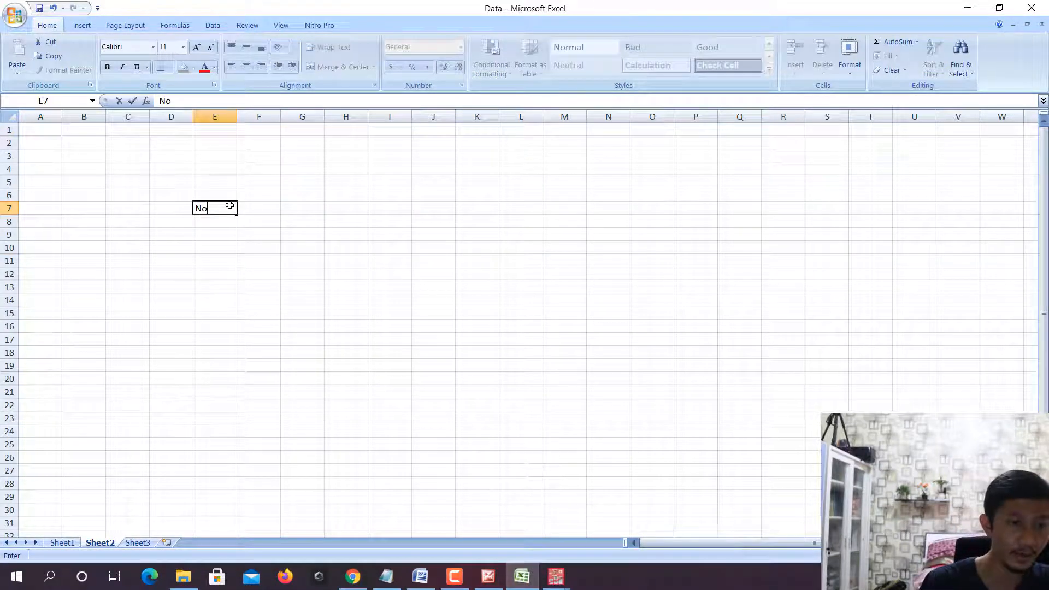
click(224, 286)
key(ctrl+a)
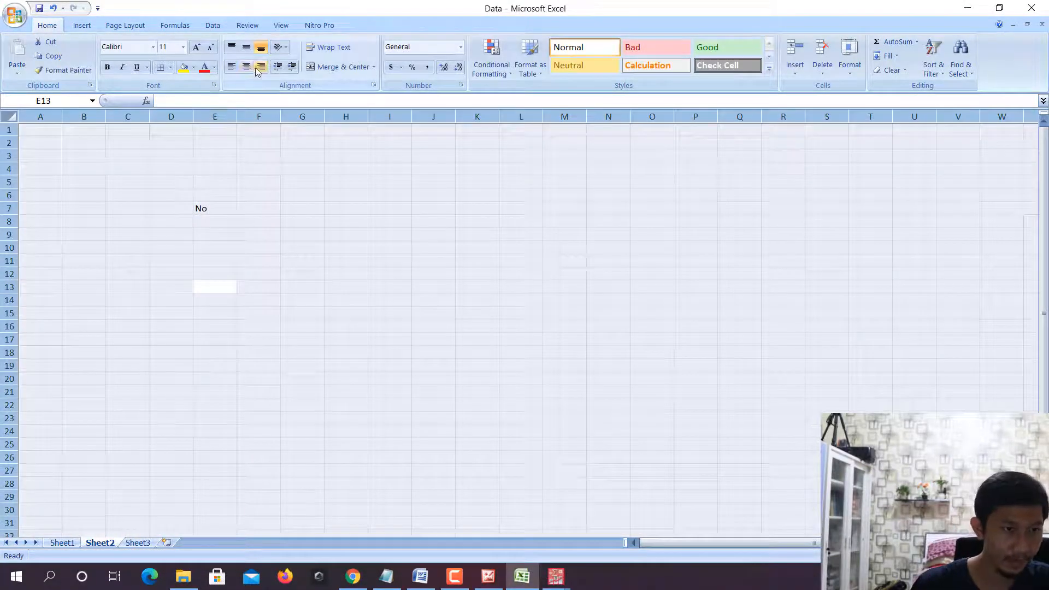
click(249, 70)
- Enter the table headers Responden in E7, P1 in F7 and P2 in G7
click(225, 206)
text(Responden)
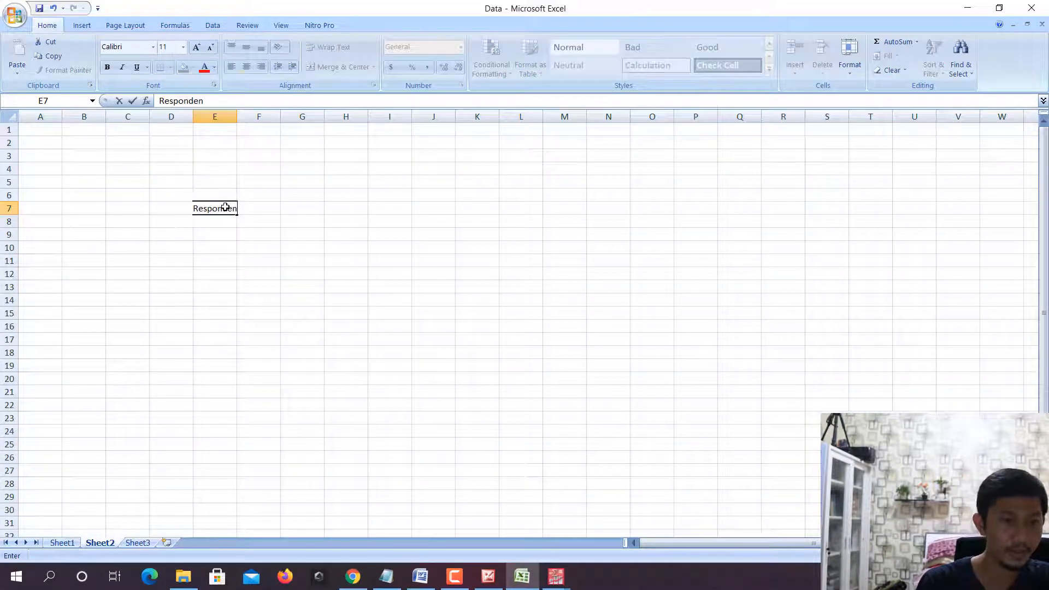
key(Tab)
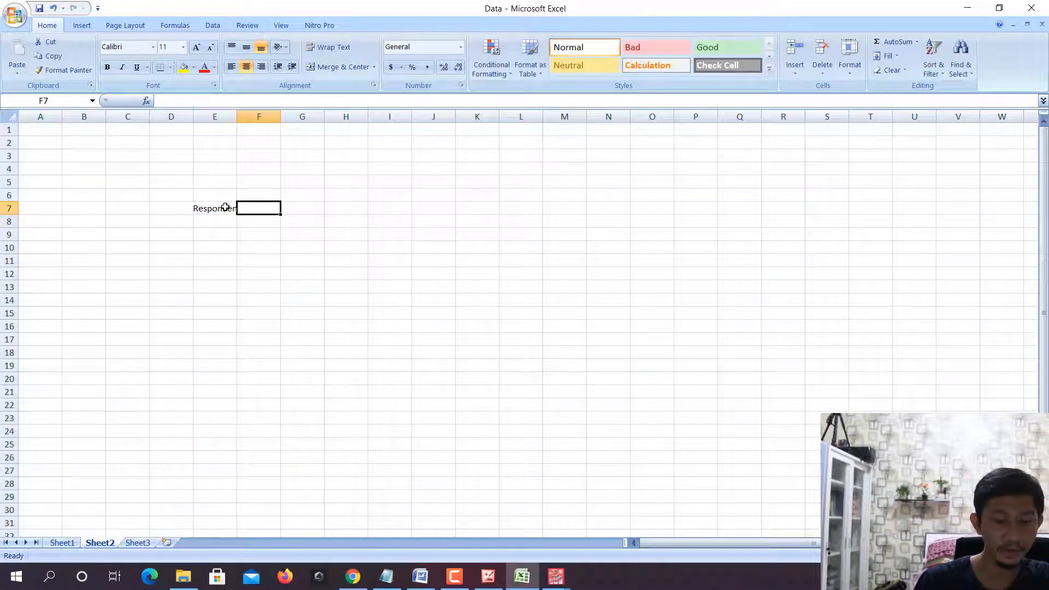
text(P1)
key(Tab)
text(P2)
key(Tab)
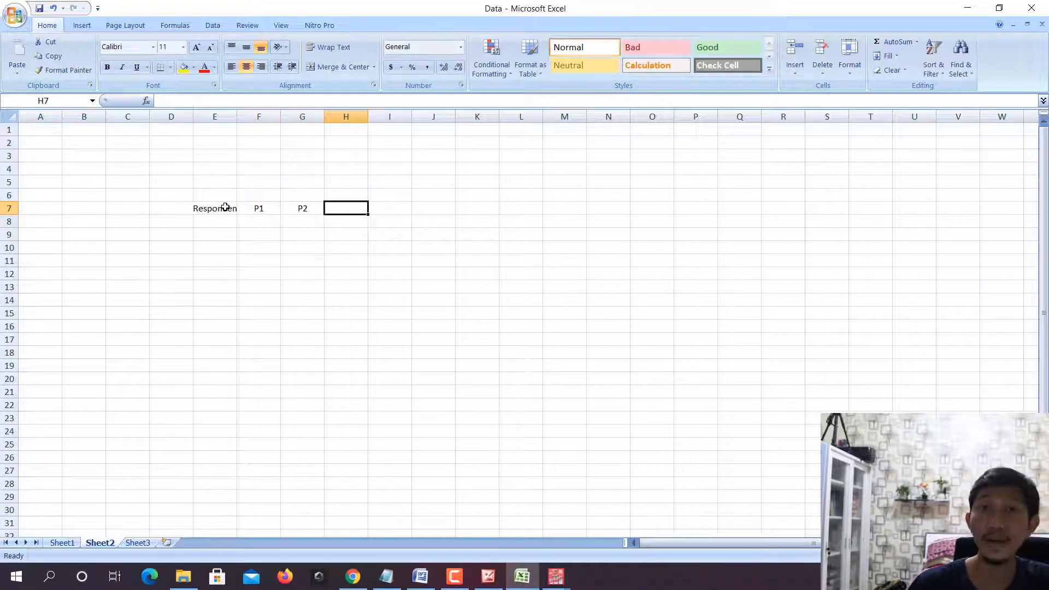
- Extend the header series in row 7 up to P16 and widen the Responden column to fit its title
drag(261, 207, 941, 220)
click(335, 177)
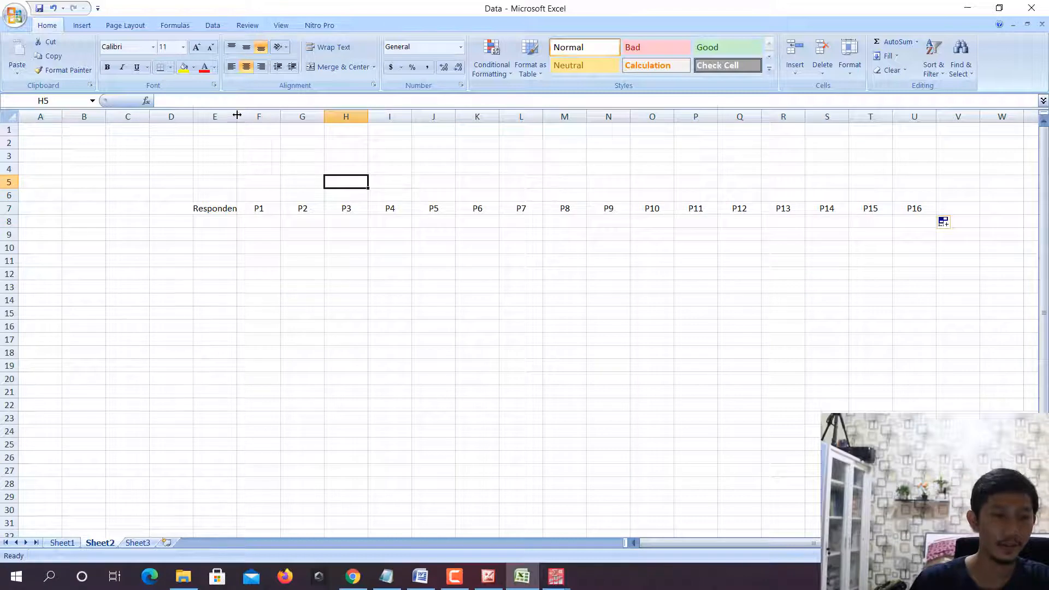
drag(238, 115, 257, 115)
- Number the respondents 1, 2 and 3 in cells E8 to E10 under the Responden header
click(239, 221)
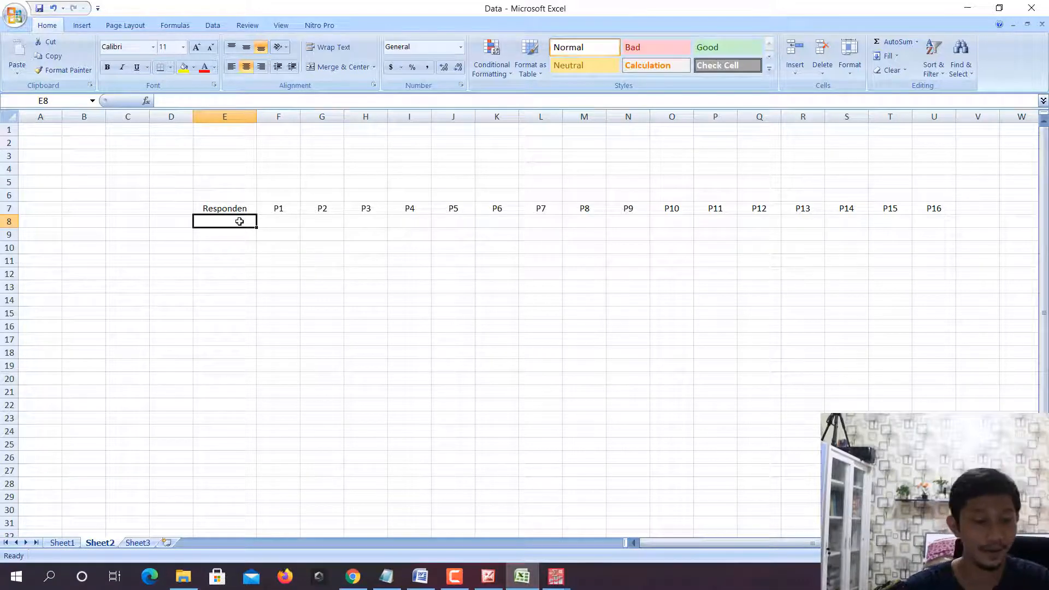
text(1)
key(Return)
text(2)
key(Return)
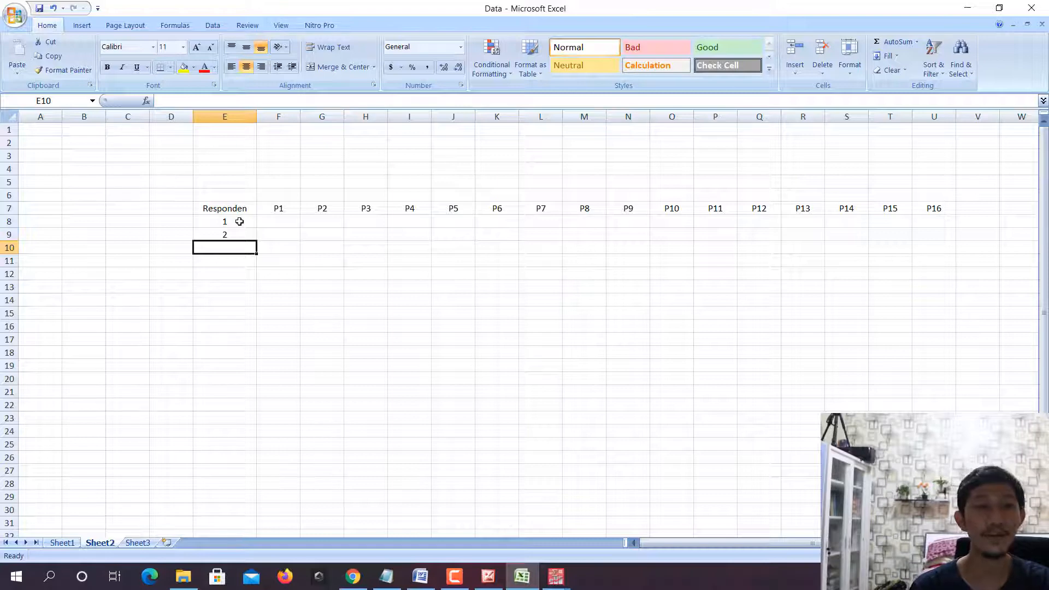
text(3)
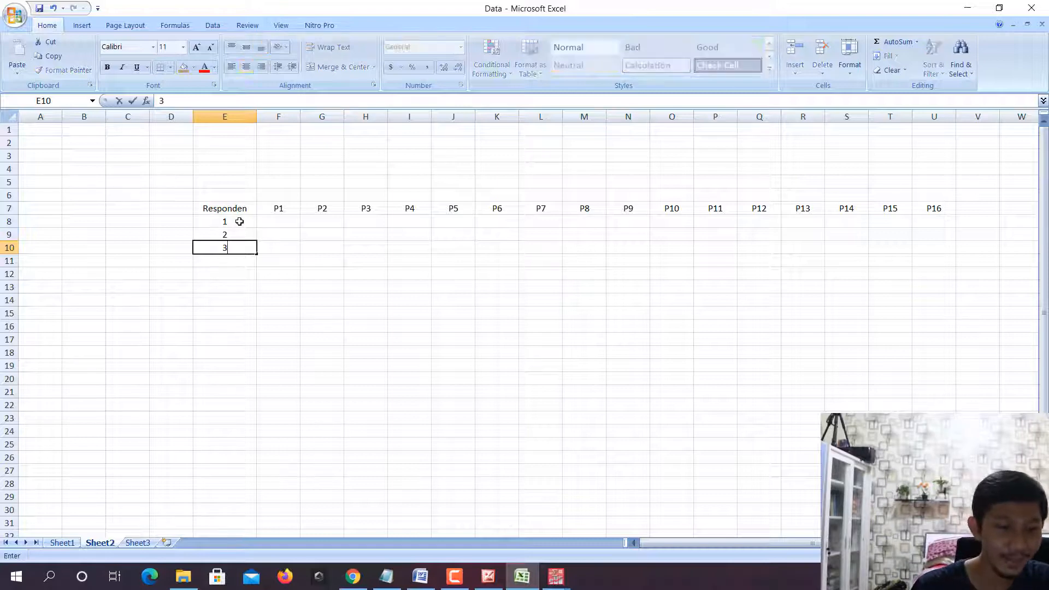
key(Up)
key(Up)
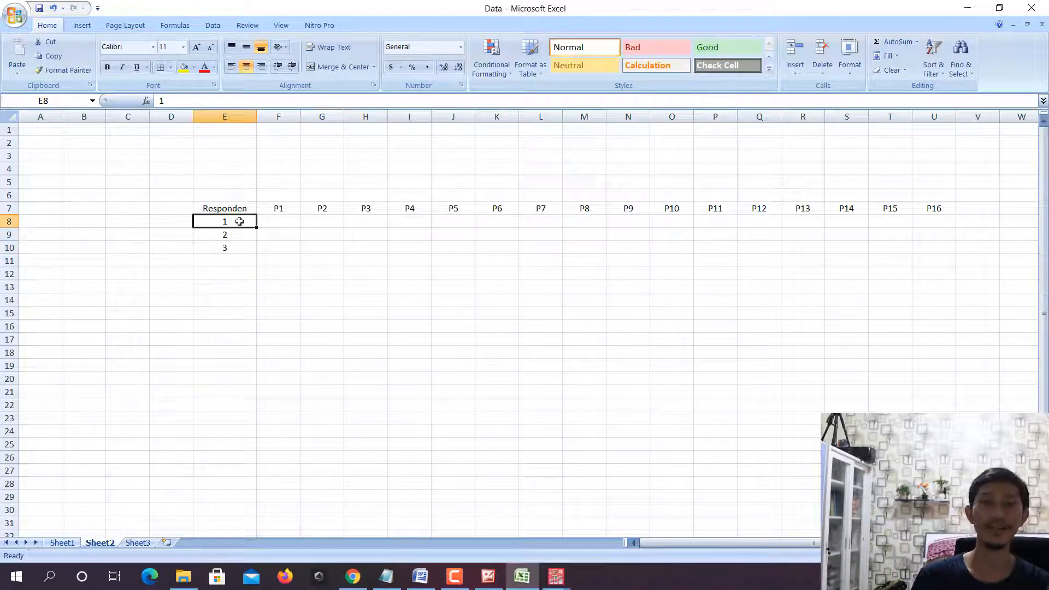
click(279, 205)
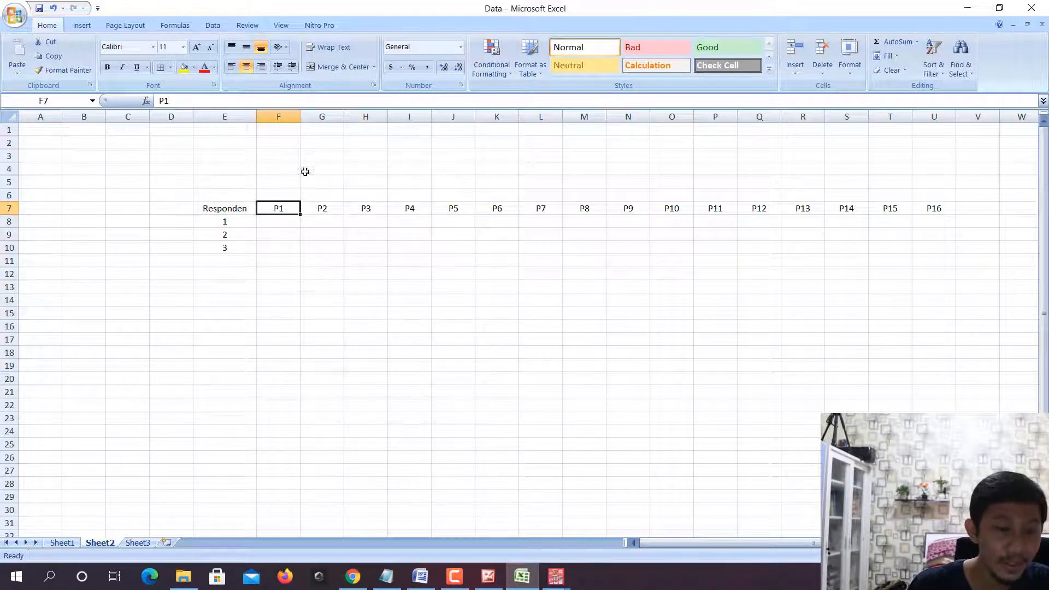
- Return to stimulus.sav in SPSS and display the value labels instead of the numeric codes
mouse_move(555, 576)
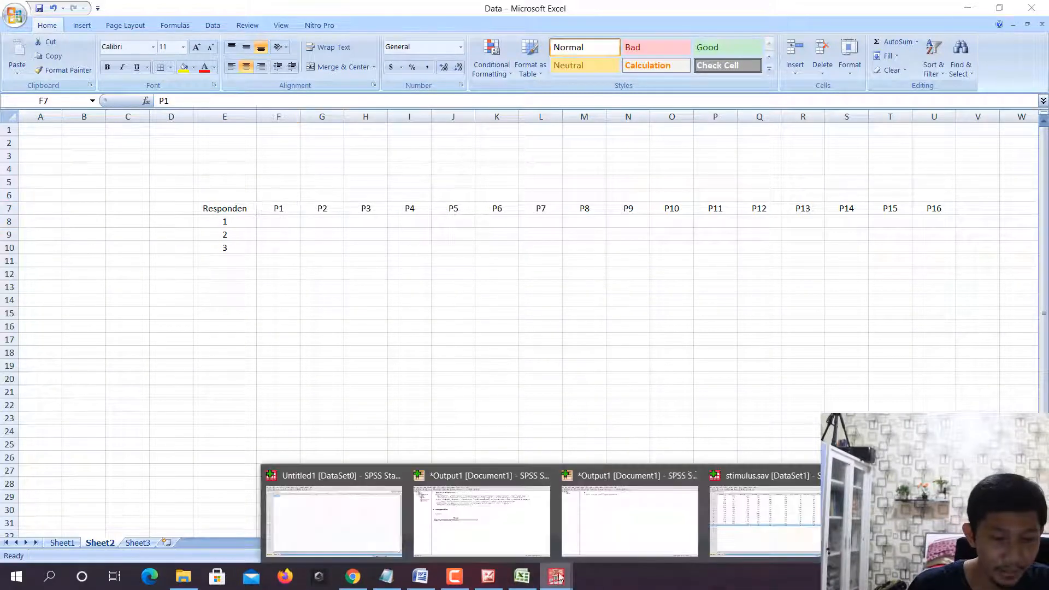
click(739, 501)
click(116, 93)
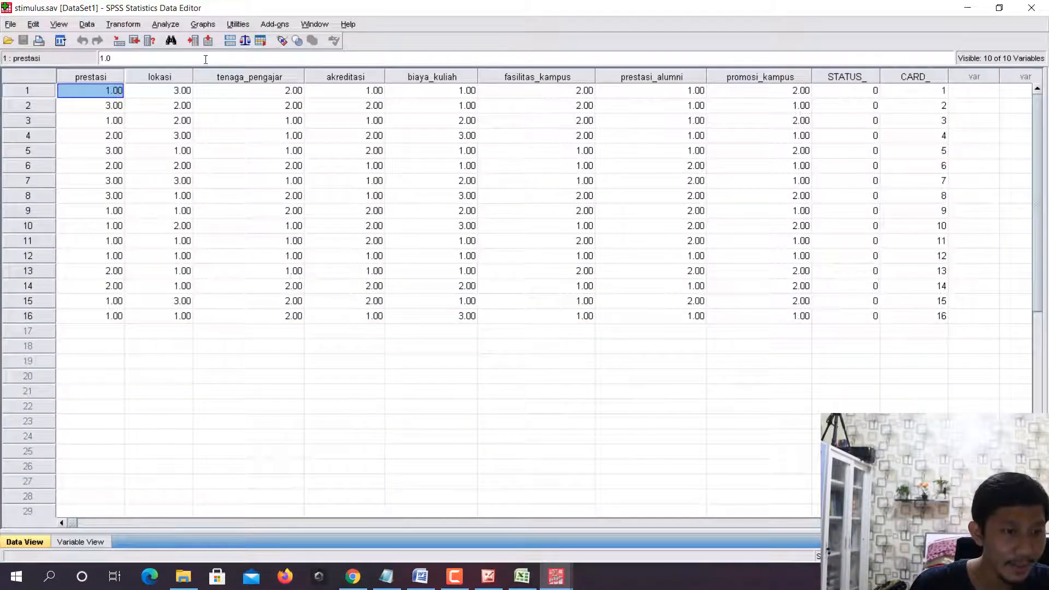
click(281, 40)
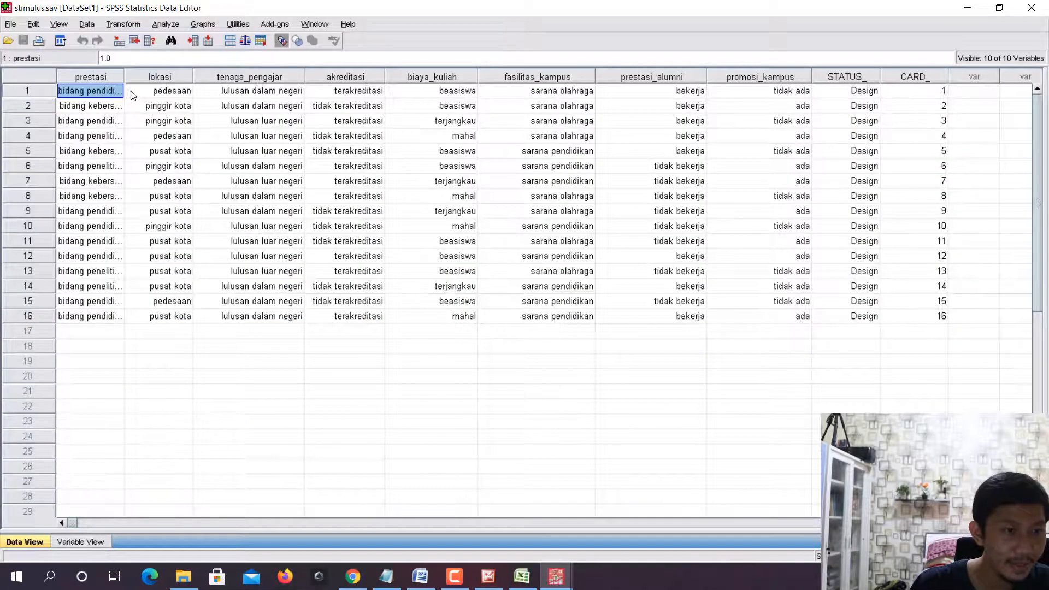
- Widen the prestasi and lokasi columns so their value labels fit, and look over the first stimulus's attribute levels
drag(136, 85, 169, 94)
drag(236, 80, 254, 89)
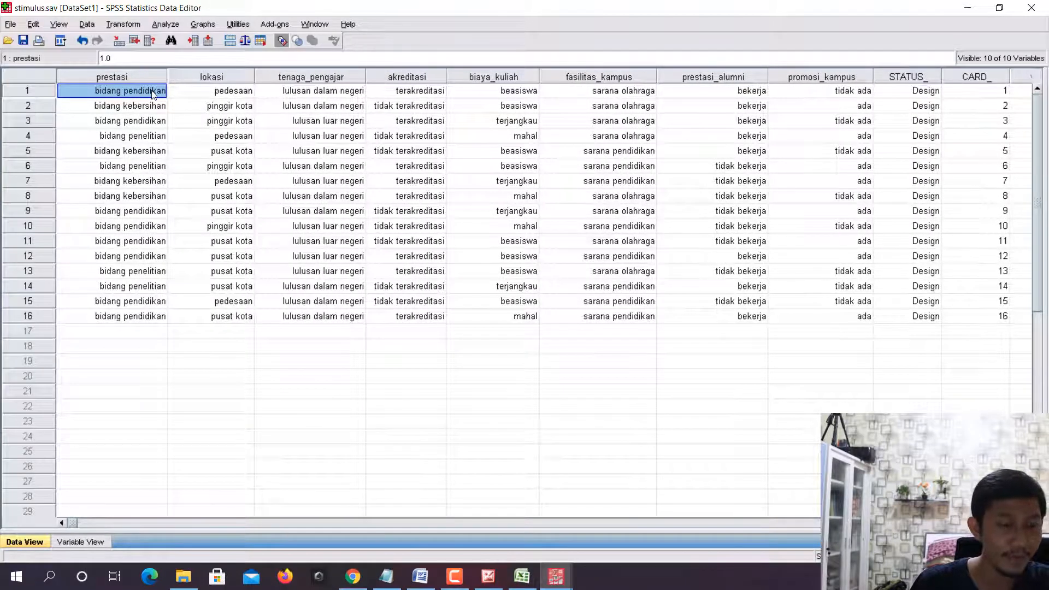
click(223, 96)
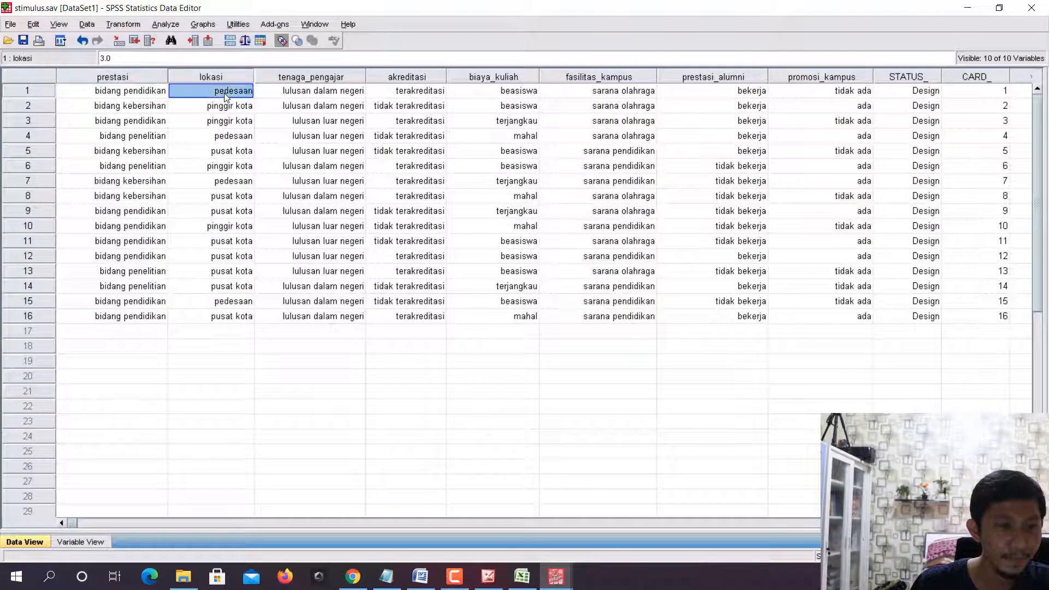
click(332, 94)
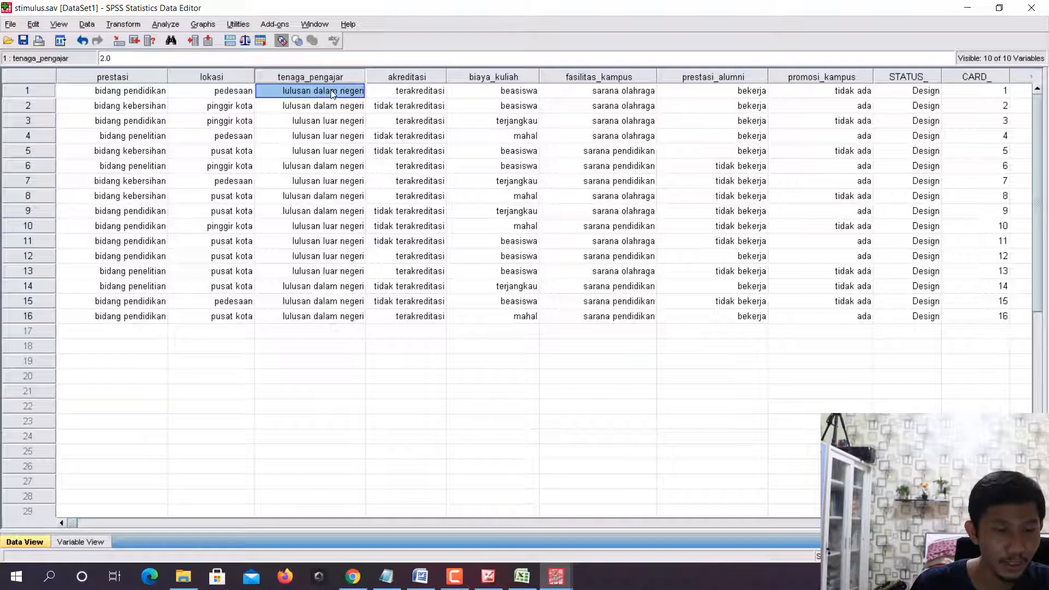
click(133, 75)
double_click(137, 91)
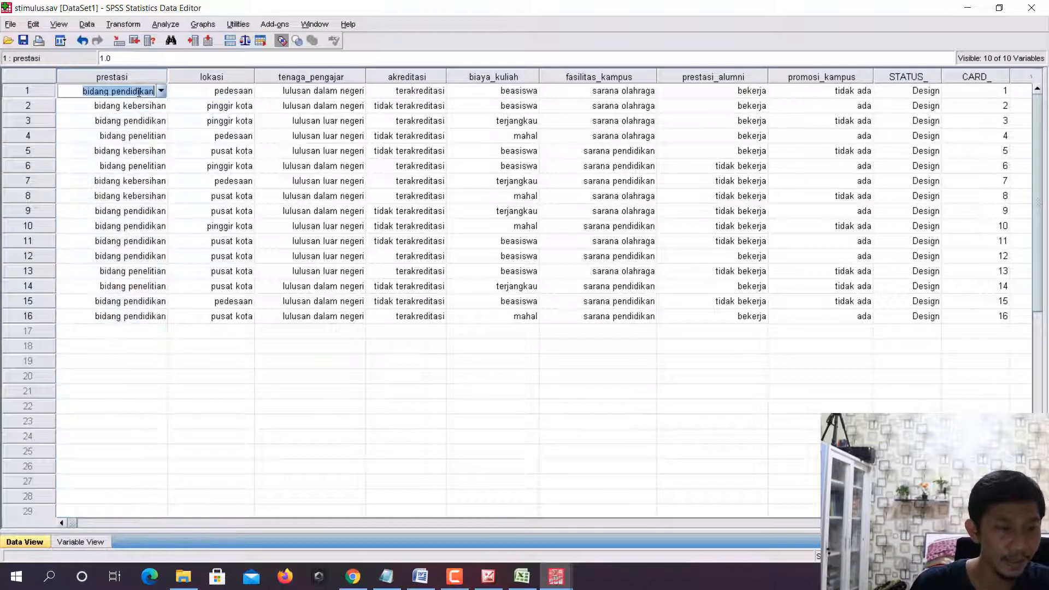
click(216, 77)
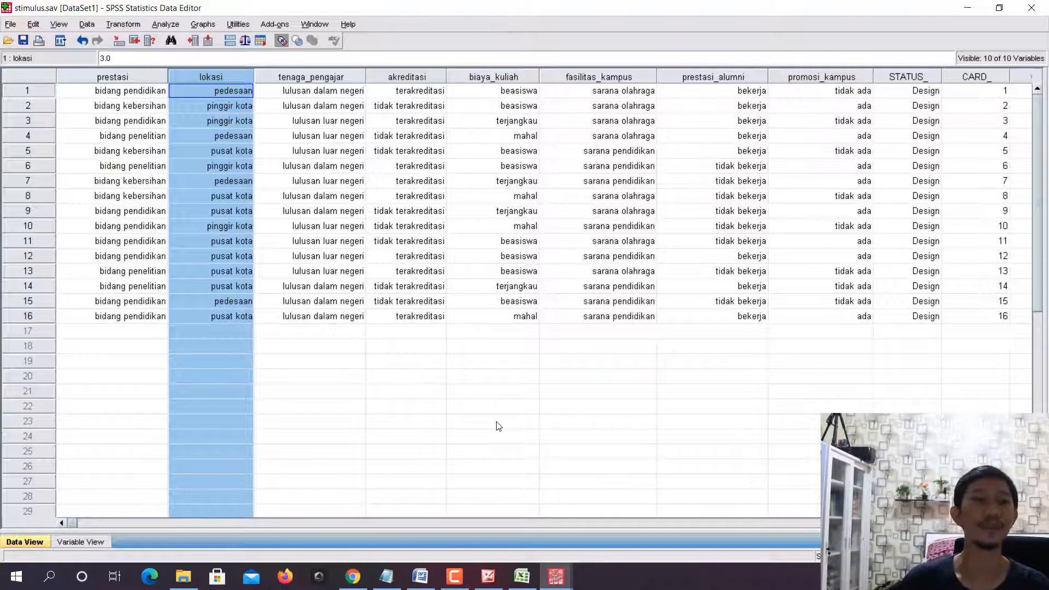
- Switch to the Excel table, add the header Nama in D7 and enter the first respondent's name in D8
click(522, 576)
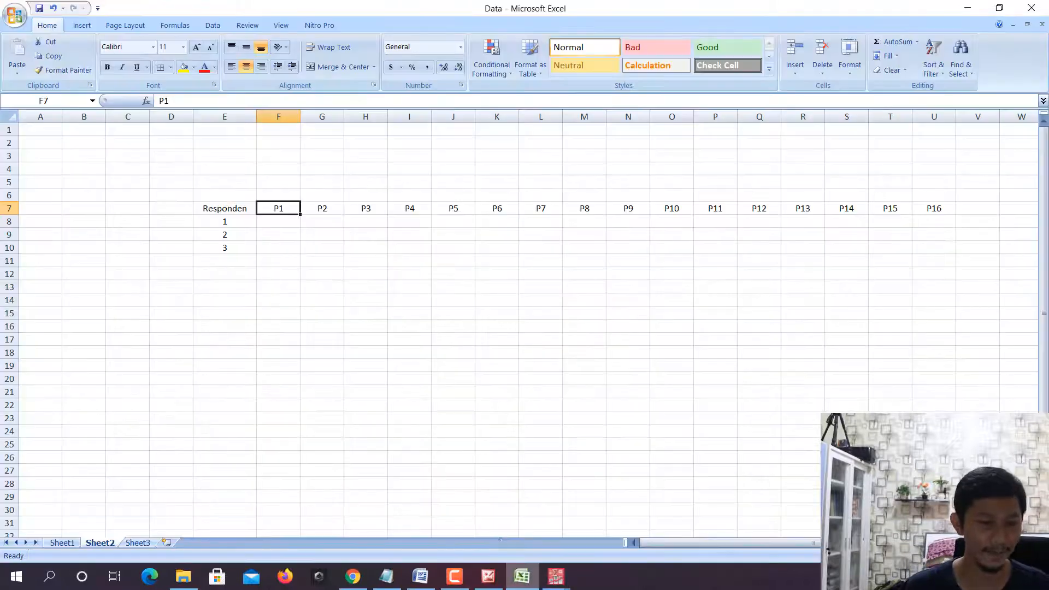
click(171, 210)
text(Nama)
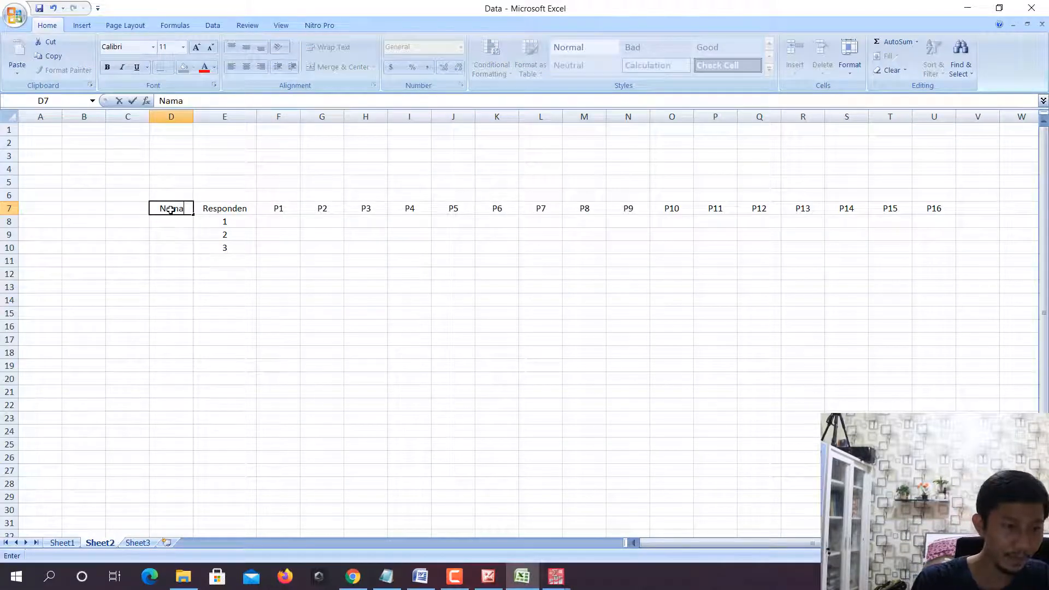
key(Return)
text(Ugi)
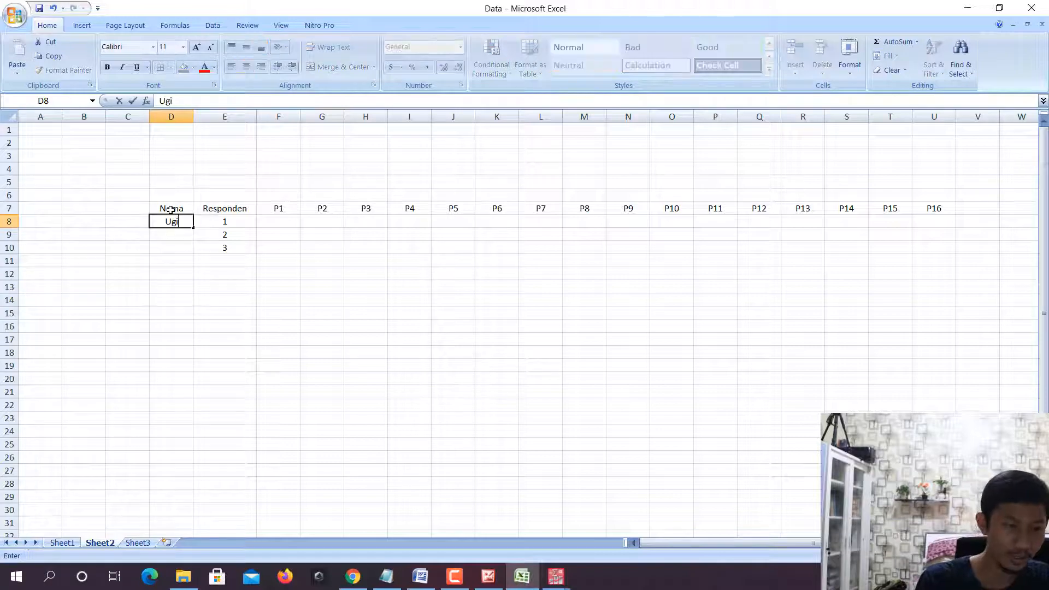
key(Tab)
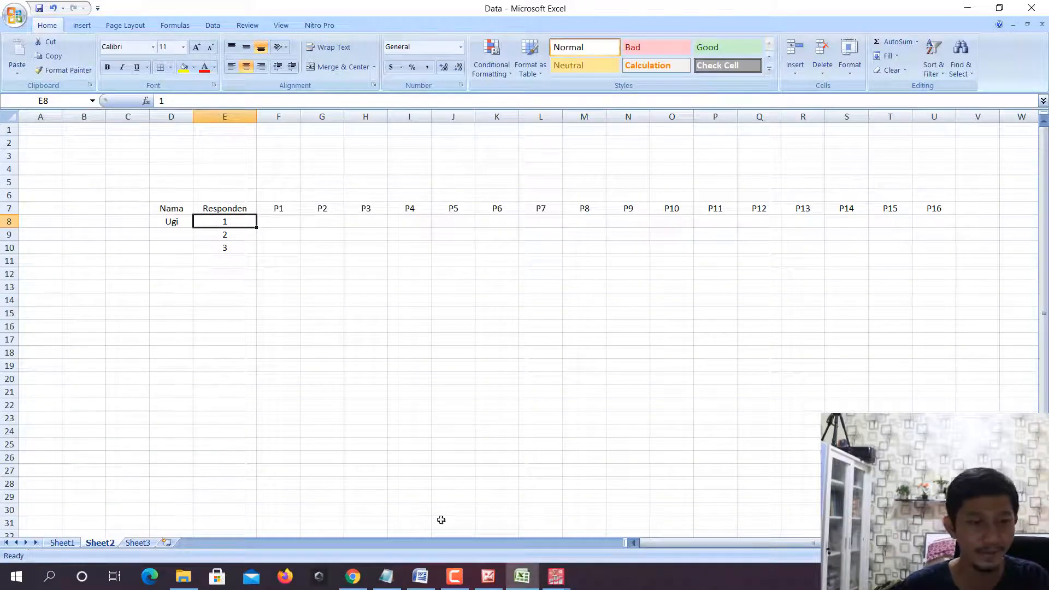
- Check the Likert scale definitions in the Word proposal, then return to the P1 column of the Excel table
click(424, 569)
scroll(562, 265, down, 5)
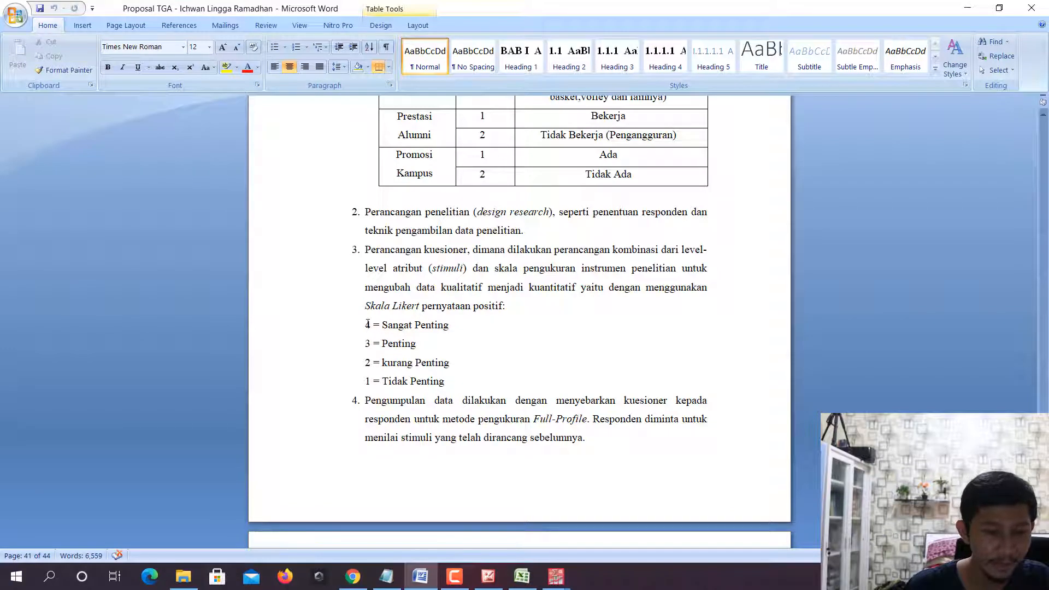
drag(366, 324, 444, 383)
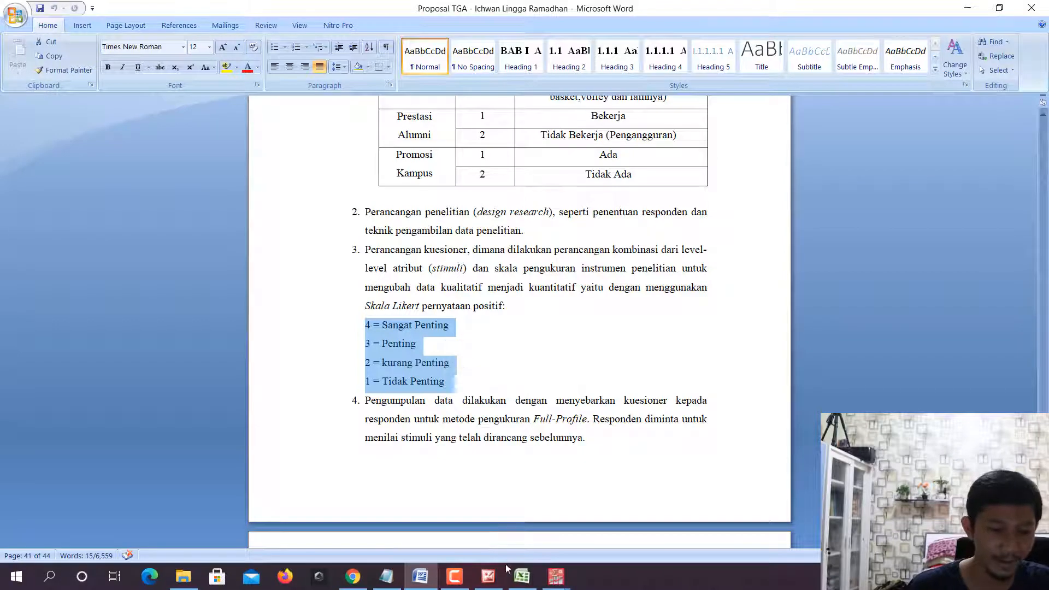
click(522, 577)
click(268, 228)
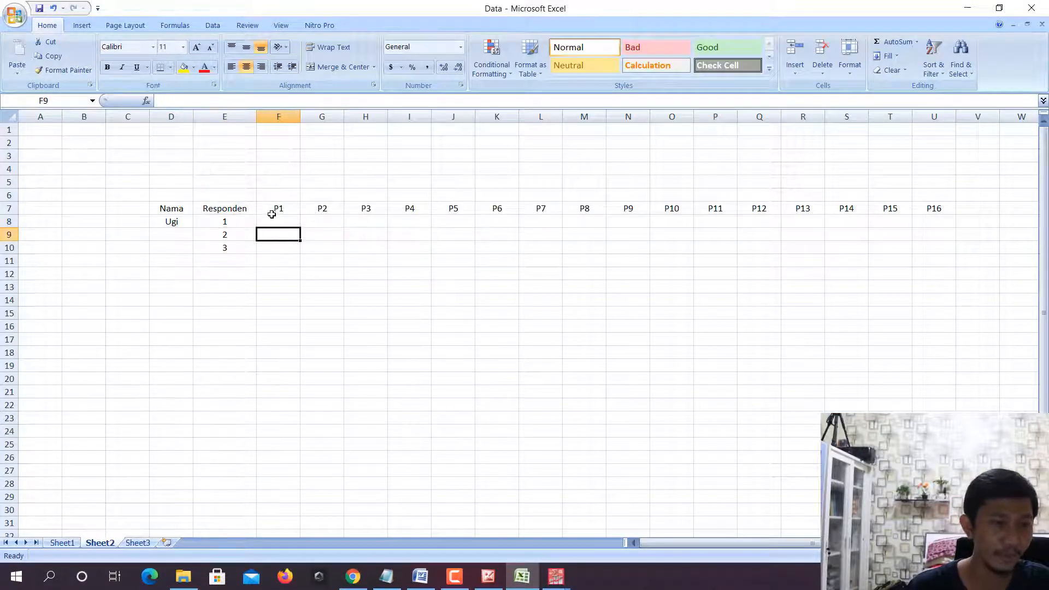
click(273, 212)
- Switch back to stimulus.sav in SPSS and select case 1 to examine the attribute combination of the first stimulus
click(522, 586)
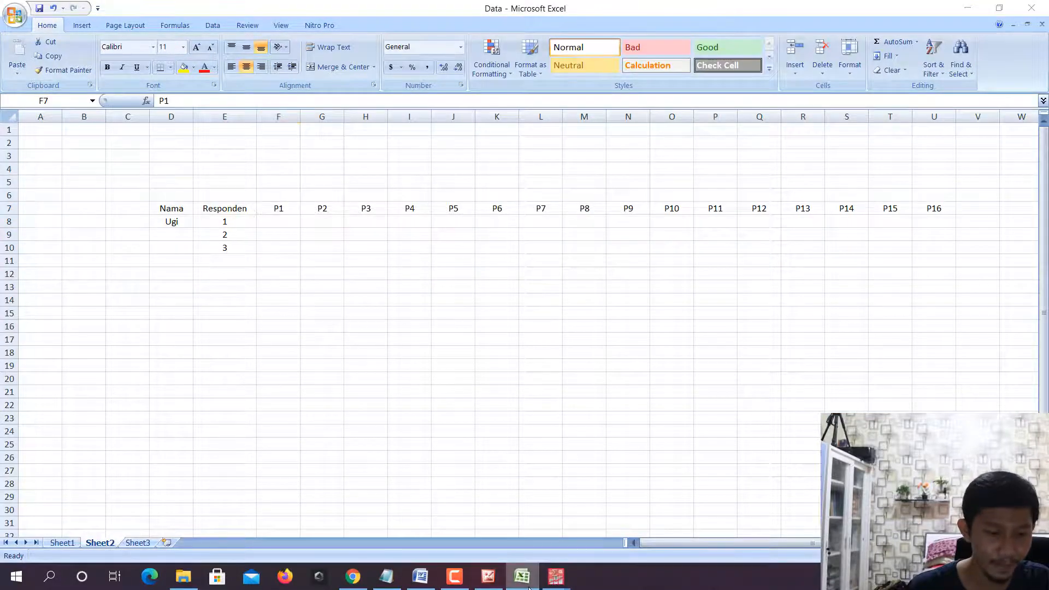
click(488, 581)
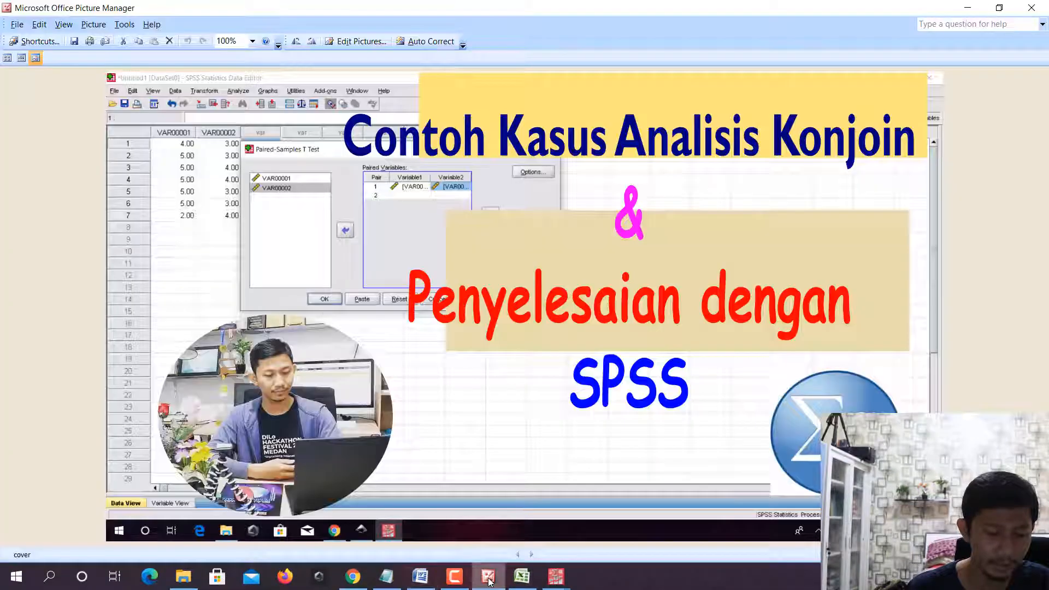
click(488, 580)
click(553, 586)
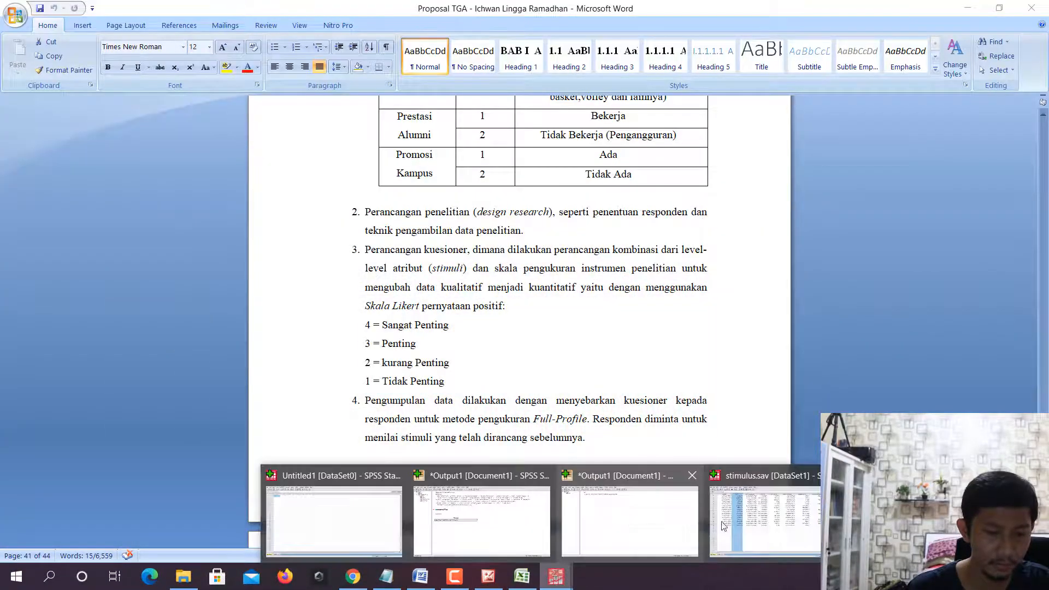
click(722, 522)
click(189, 149)
click(127, 96)
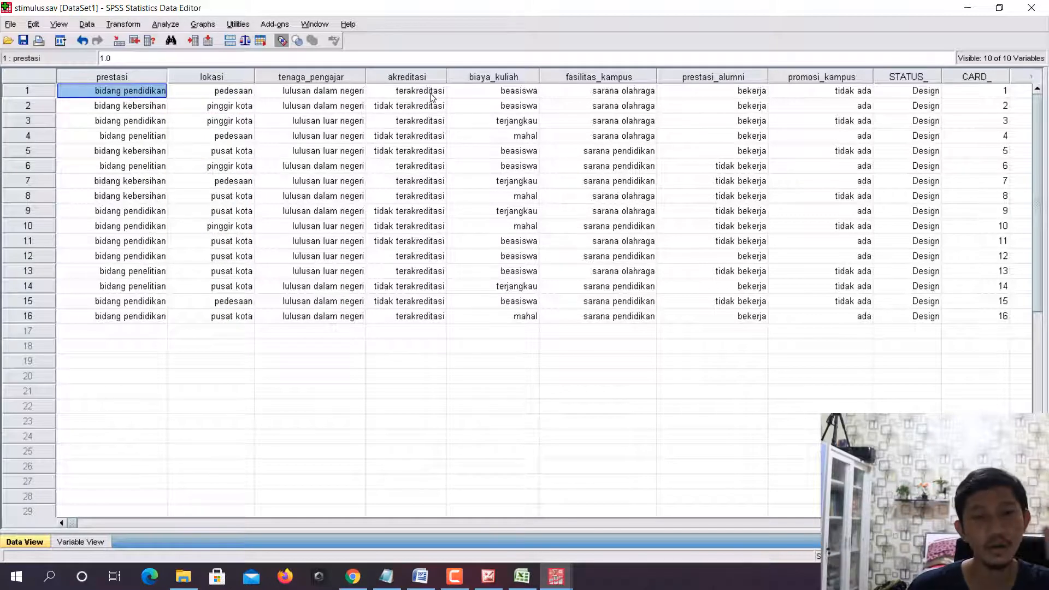
click(21, 98)
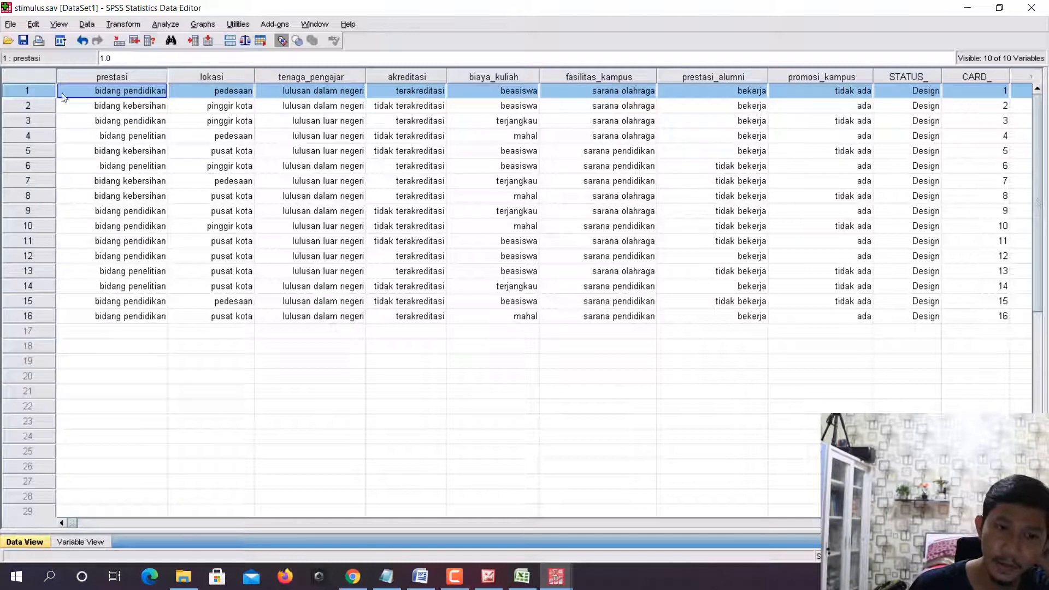
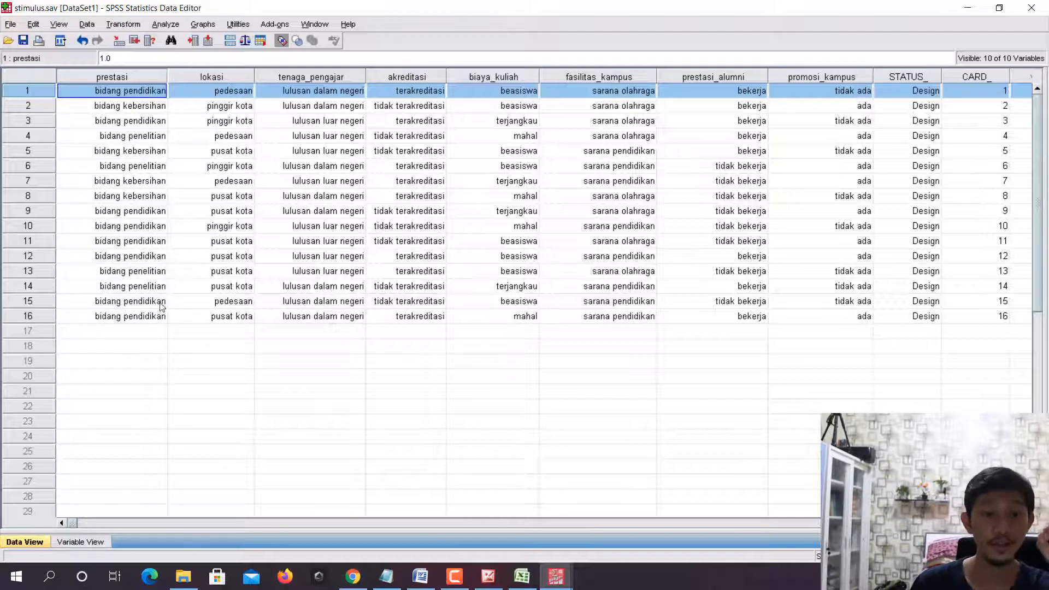
- Check the Likert scale in the Word proposal, then rate P1 as 3 for the first respondent in the Excel table
click(421, 578)
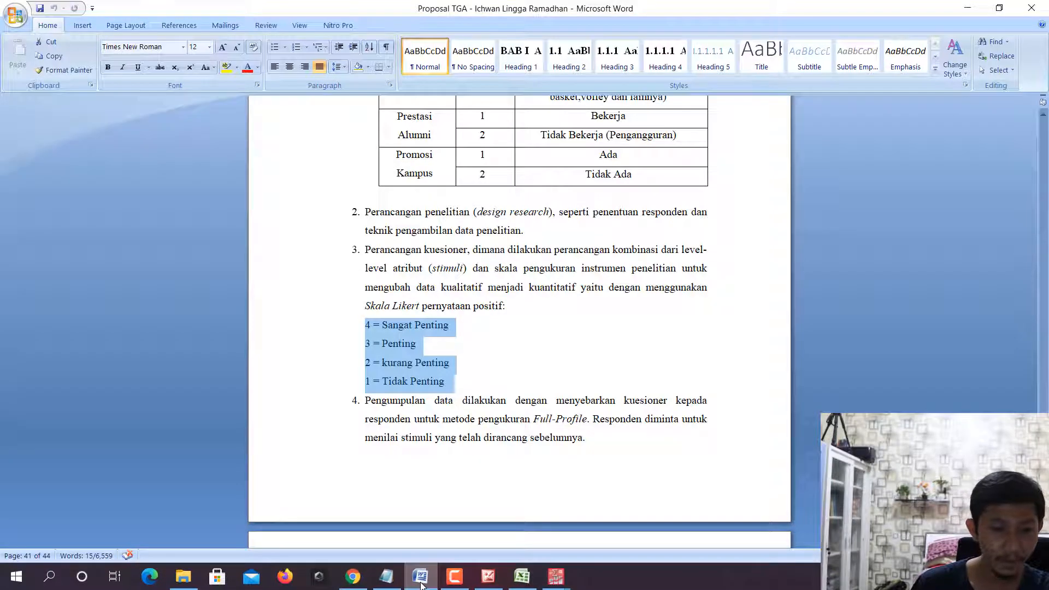
click(522, 577)
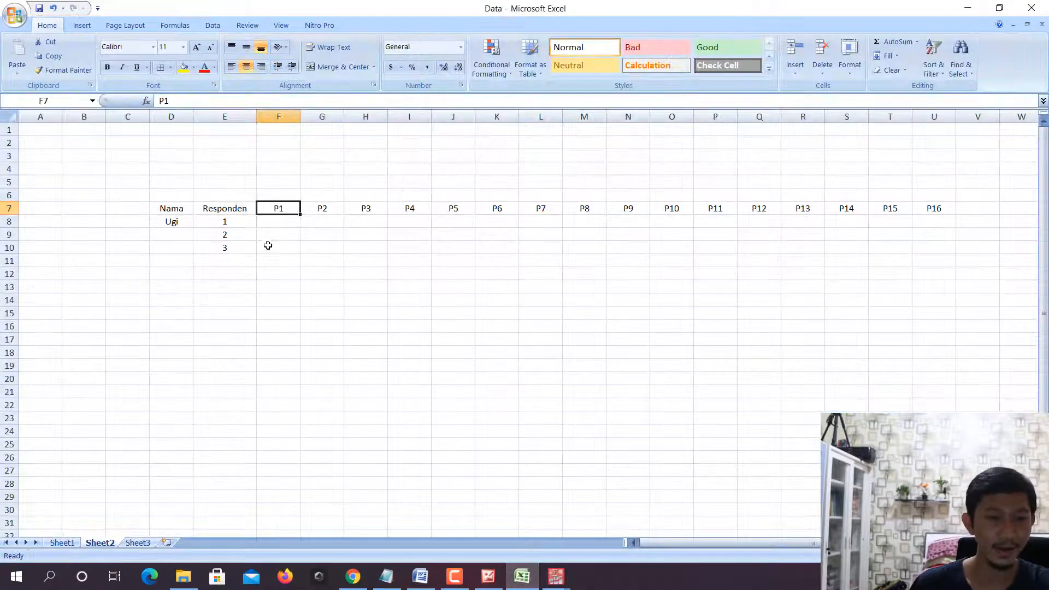
click(274, 221)
text(3)
key(Tab)
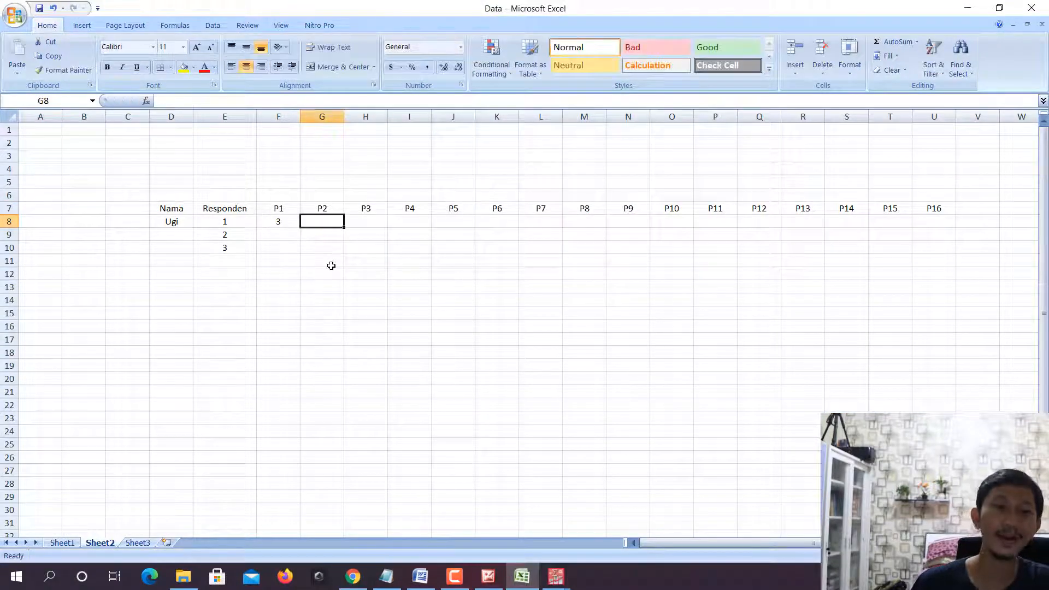
- Review case 2 of stimulus.sav in SPSS and enter 1 under P2 for the first respondent in Excel
click(520, 578)
click(516, 580)
click(555, 577)
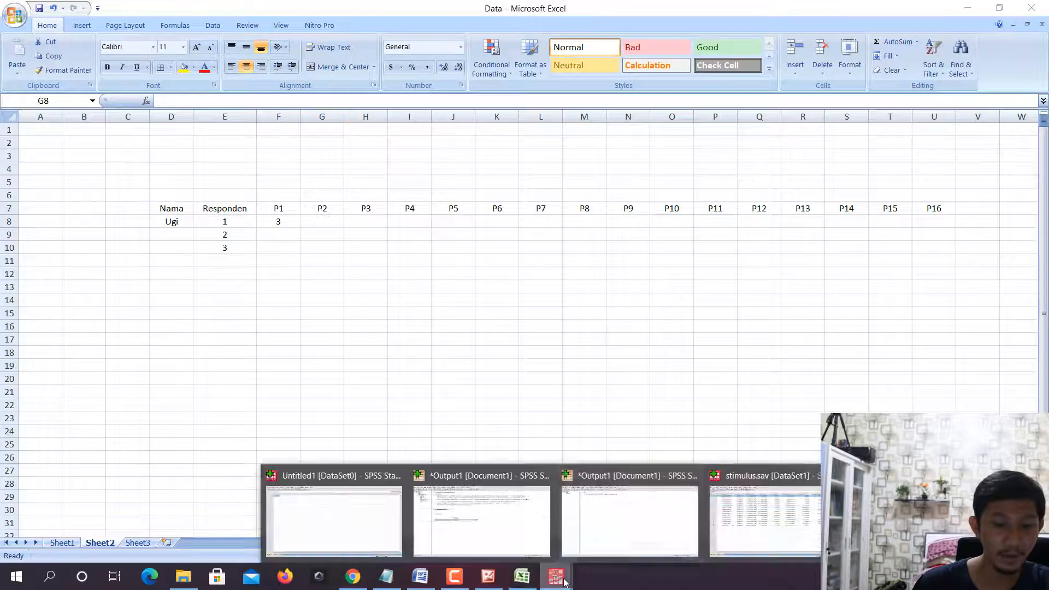
click(764, 511)
click(46, 108)
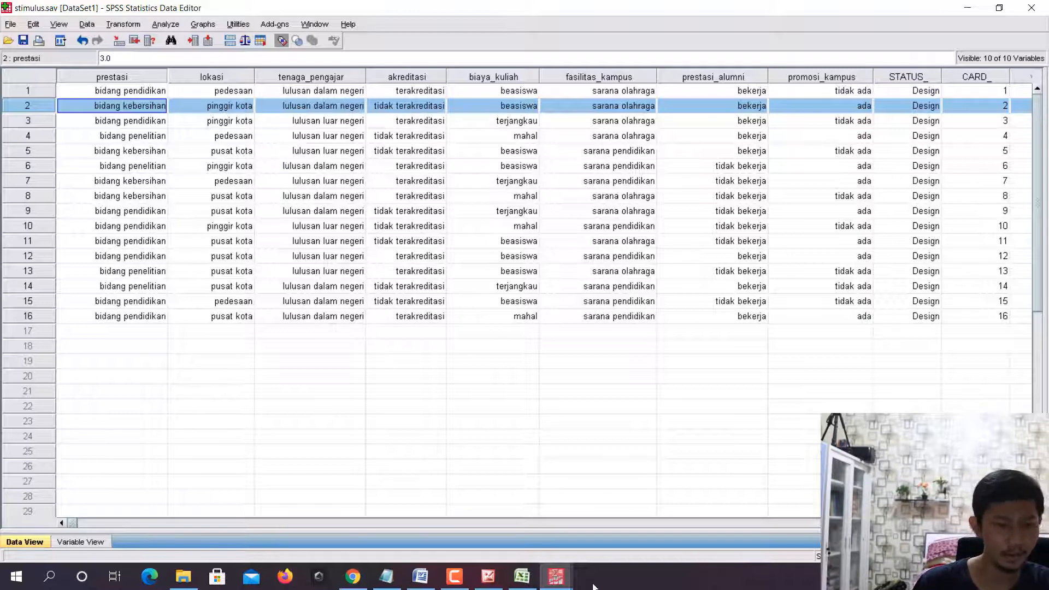
click(522, 576)
text(1)
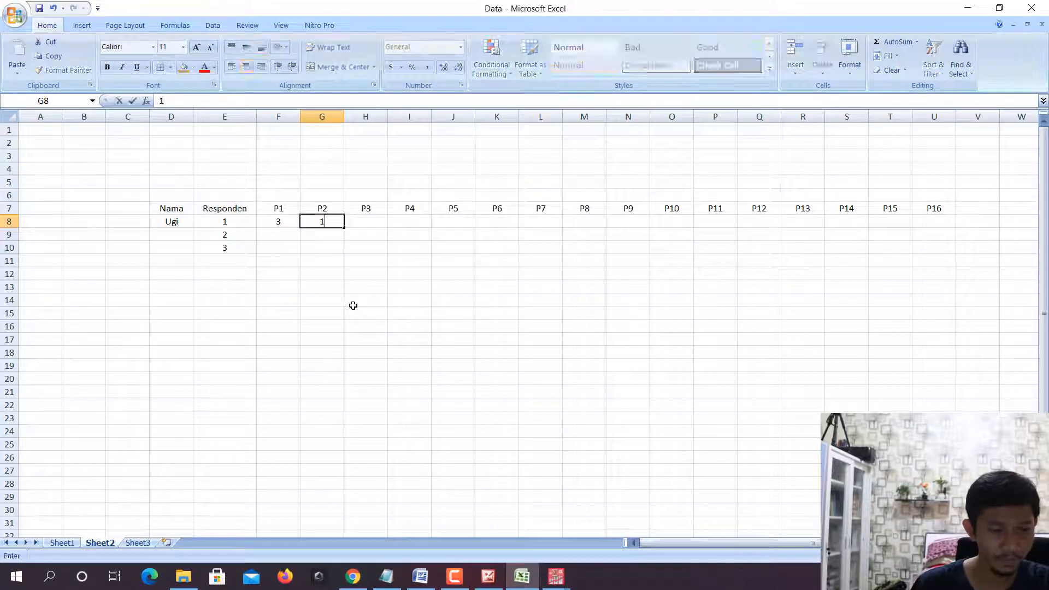
key(Tab)
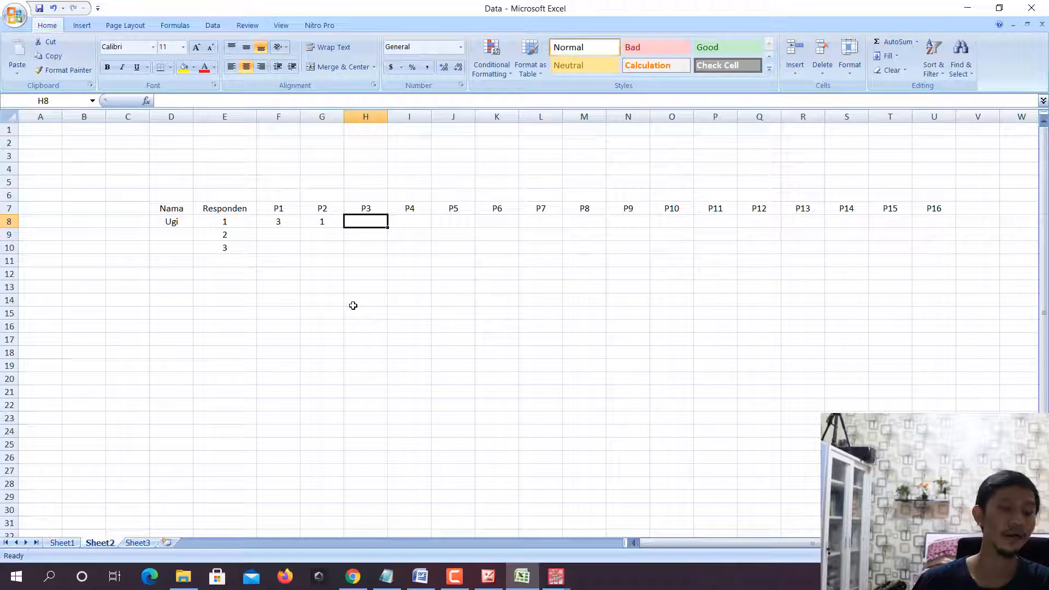
- Examine case 3 of stimulus.sav in SPSS and enter 1 under P3 for the first respondent in Excel
click(372, 198)
click(365, 208)
click(488, 576)
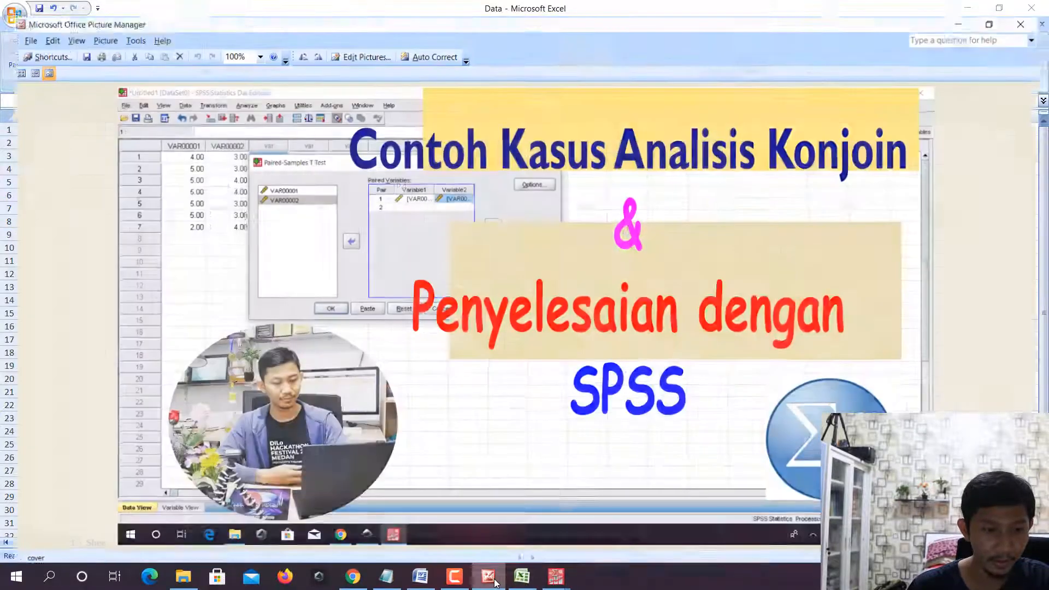
click(514, 578)
mouse_move(556, 577)
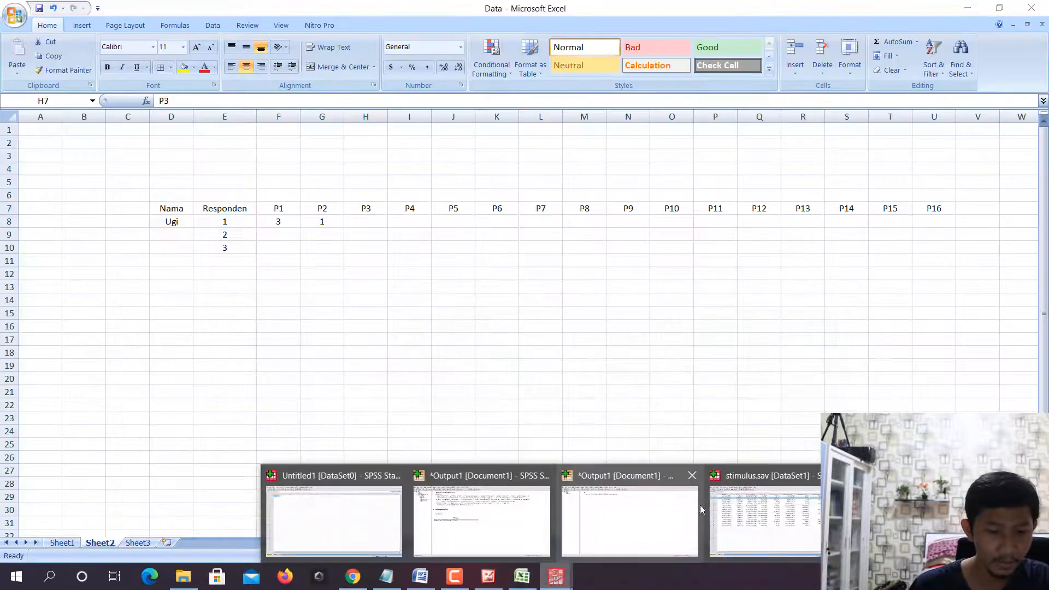
click(760, 501)
click(51, 121)
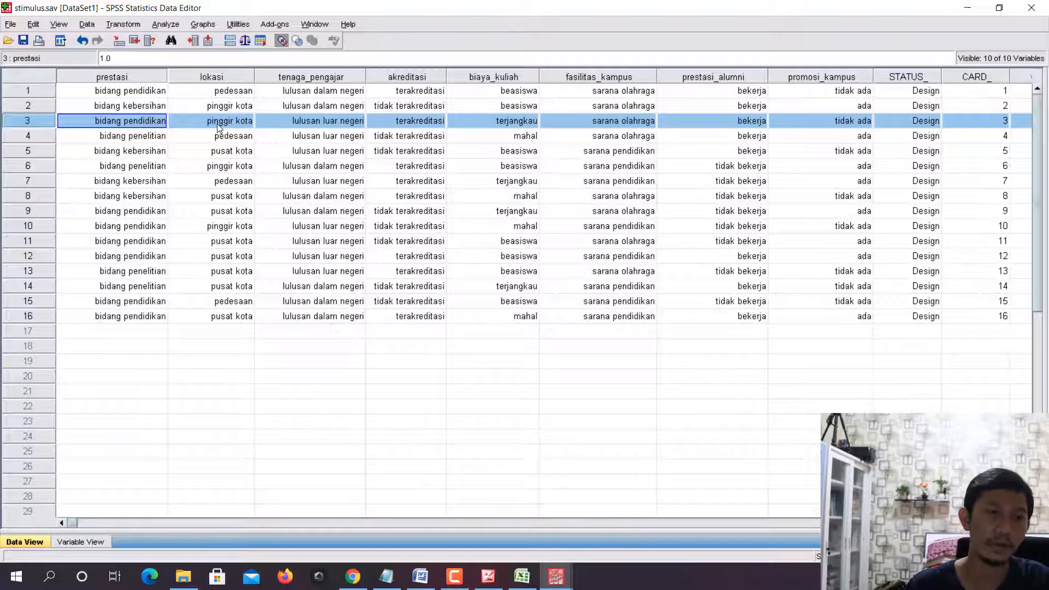
click(521, 576)
click(380, 220)
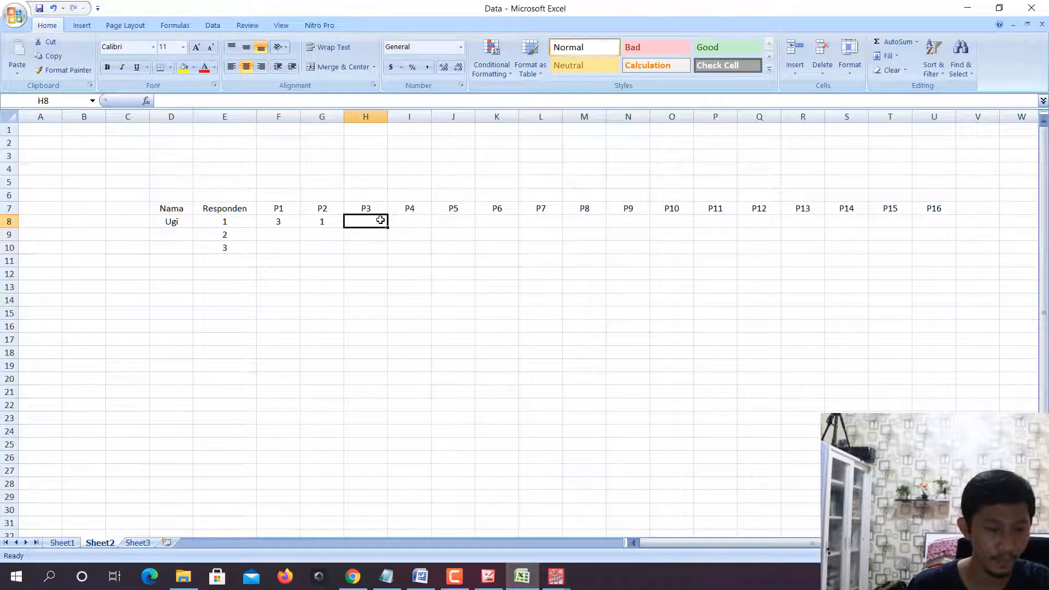
- Select case 4 of stimulus.sav in SPSS to review it, and rate P4 as 1 for the first respondent in Excel
click(556, 576)
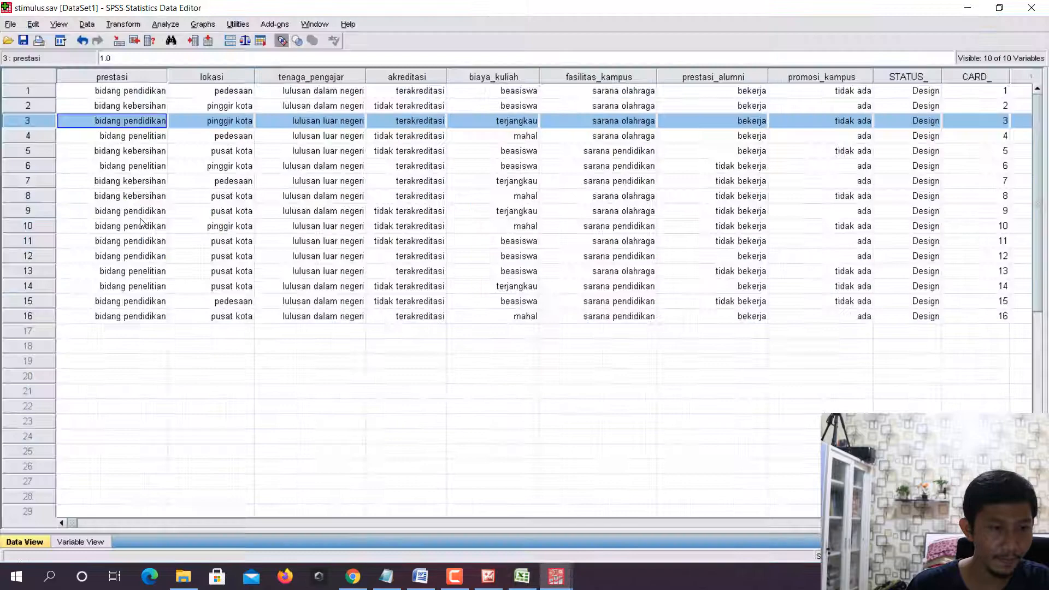
click(70, 135)
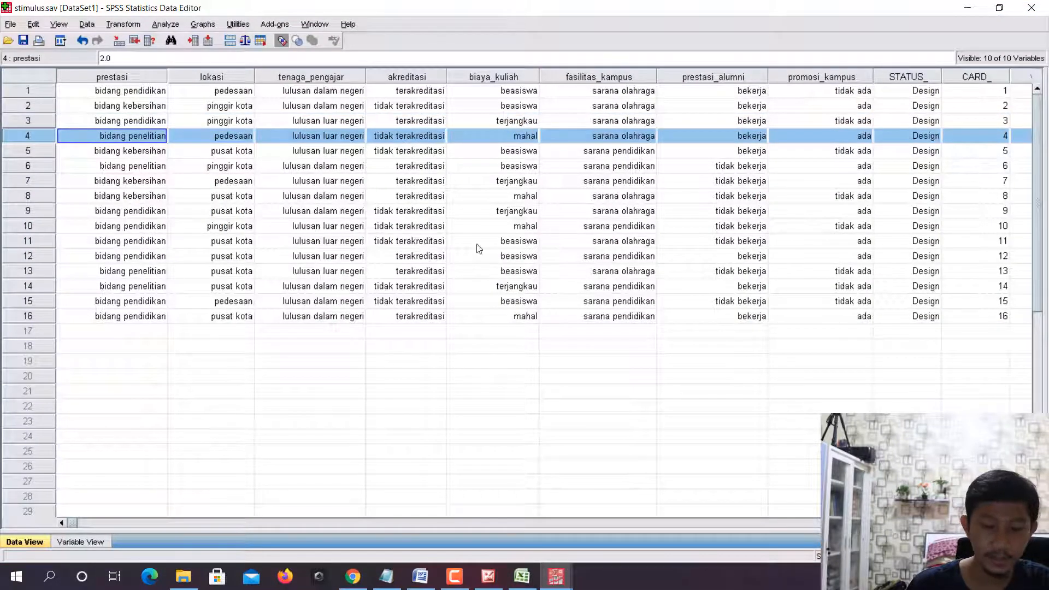
click(522, 577)
text(1)
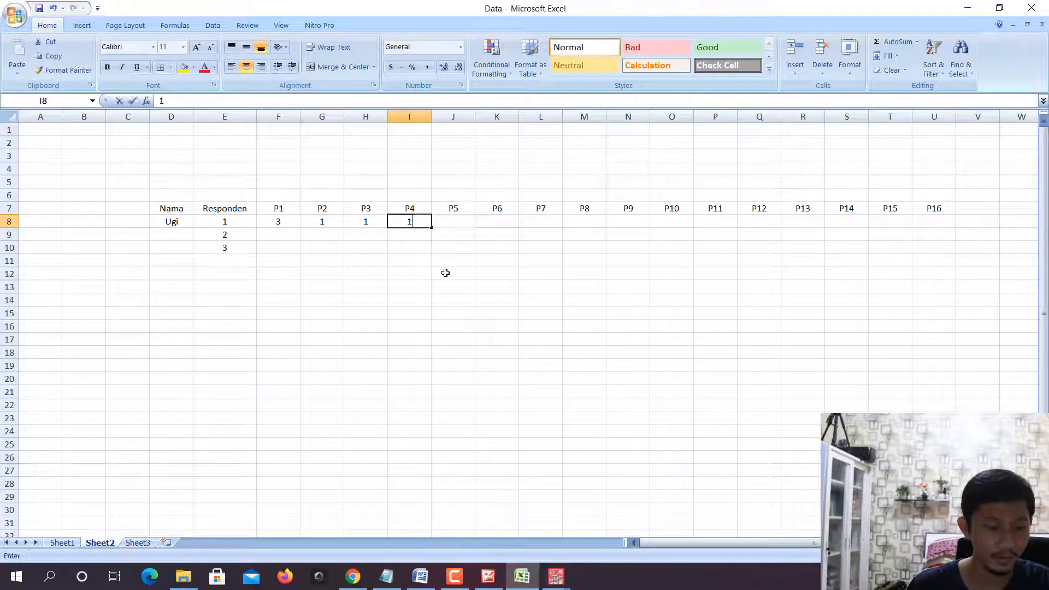
key(Tab)
- Review case 5 of the SPSS stimulus data and enter 1 under P5 in the first respondent's Excel row
key(alt+Tab)
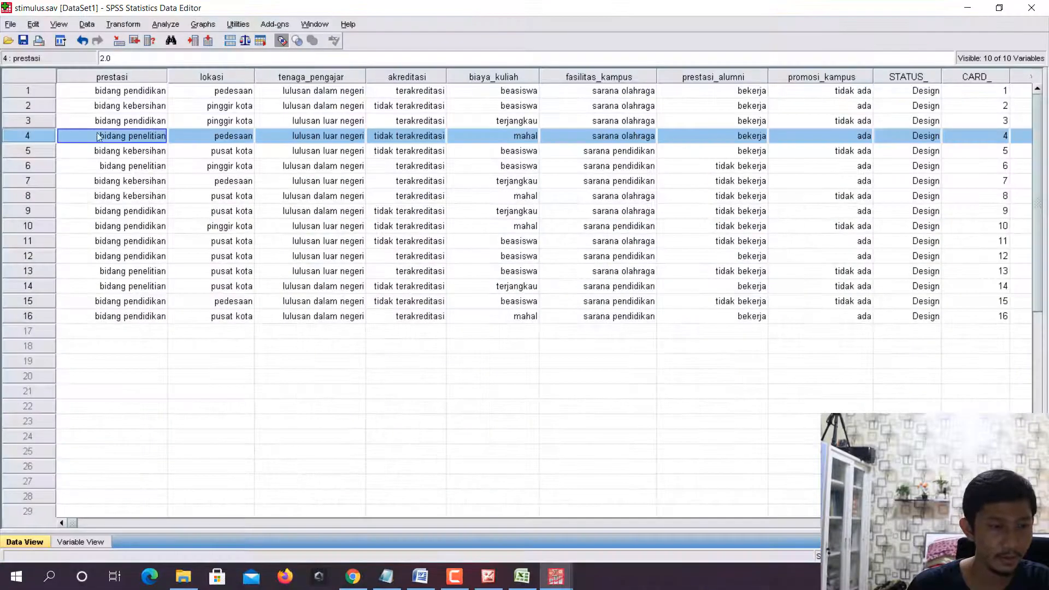
click(38, 150)
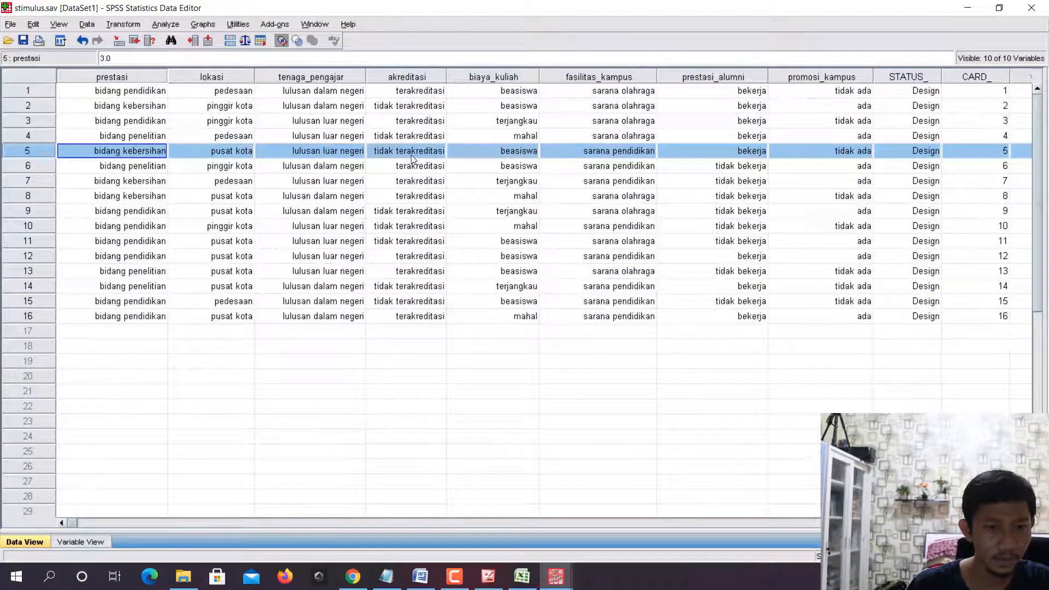
click(521, 576)
text(1)
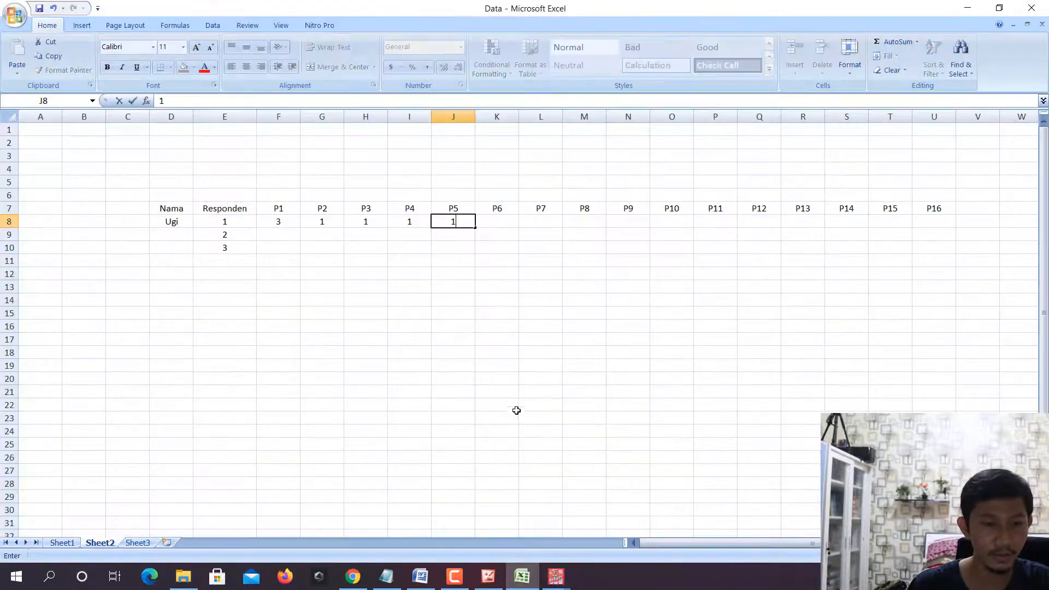
key(Tab)
- Examine the attribute levels of case 6 in SPSS and rate P6 as 4 for the first respondent in Excel
key(alt+Tab)
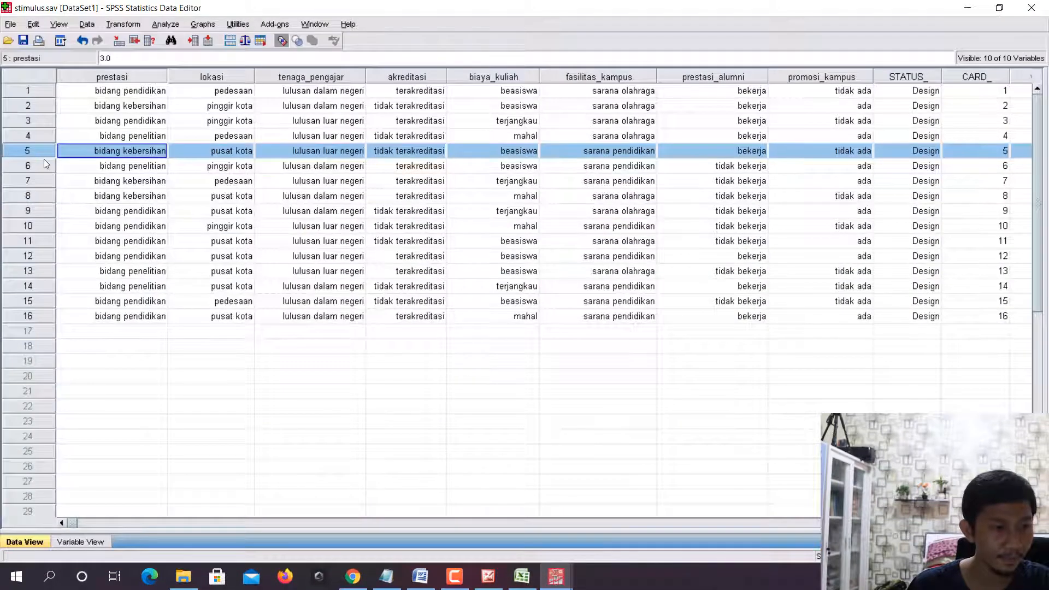
click(44, 162)
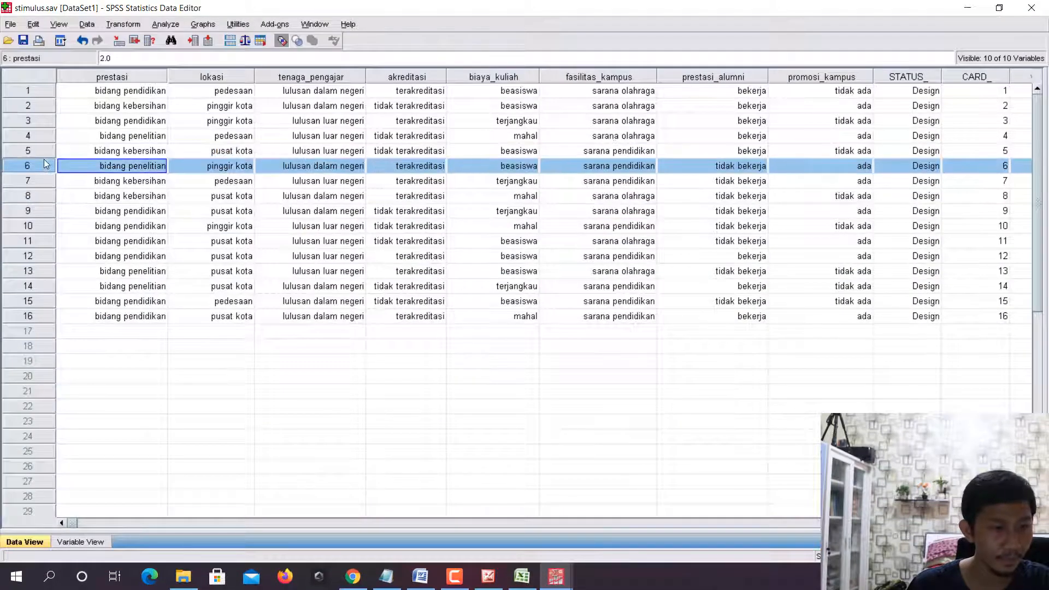
double_click(416, 165)
click(12, 165)
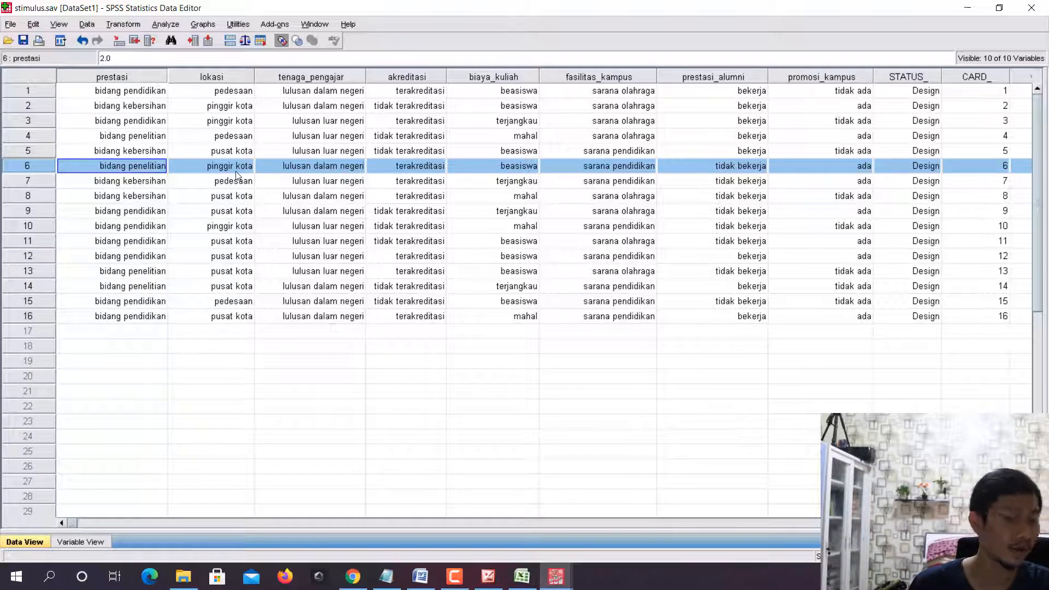
click(522, 576)
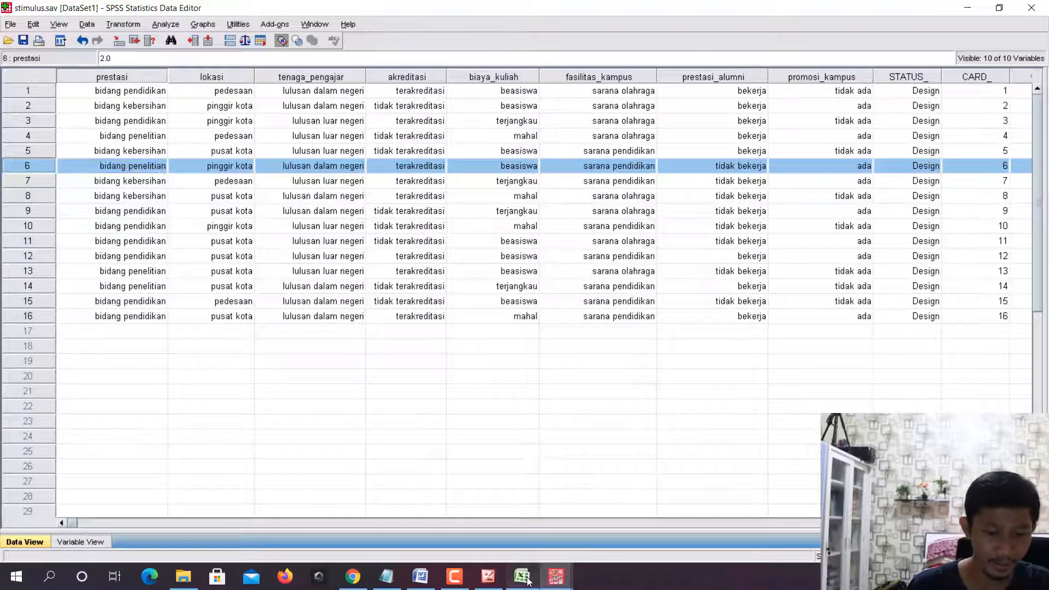
text(4)
key(Tab)
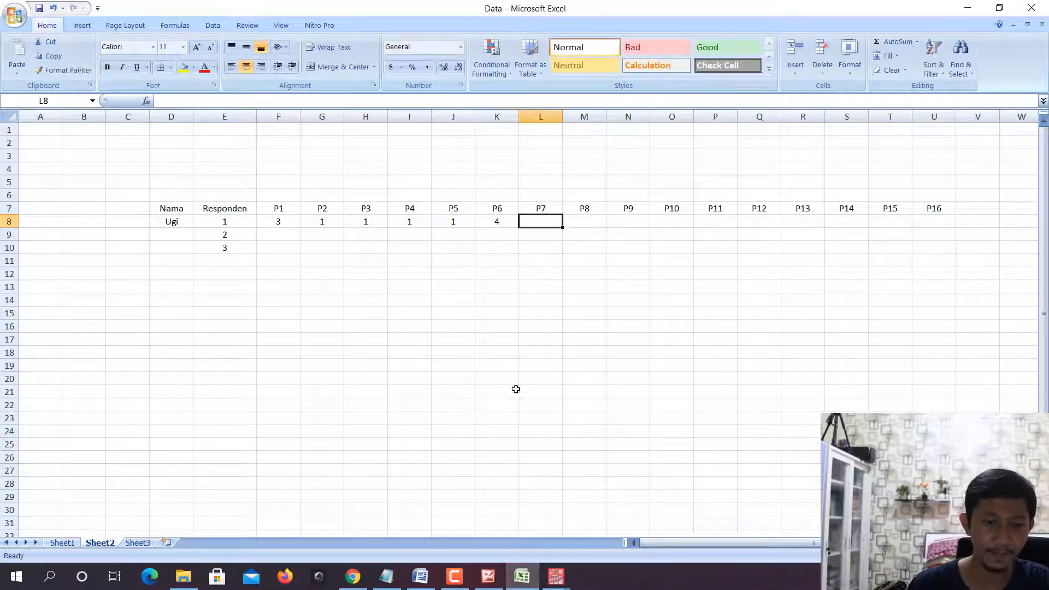
- Review case 7 in SPSS and enter 2 under P7 in the first respondent's Excel row
click(556, 576)
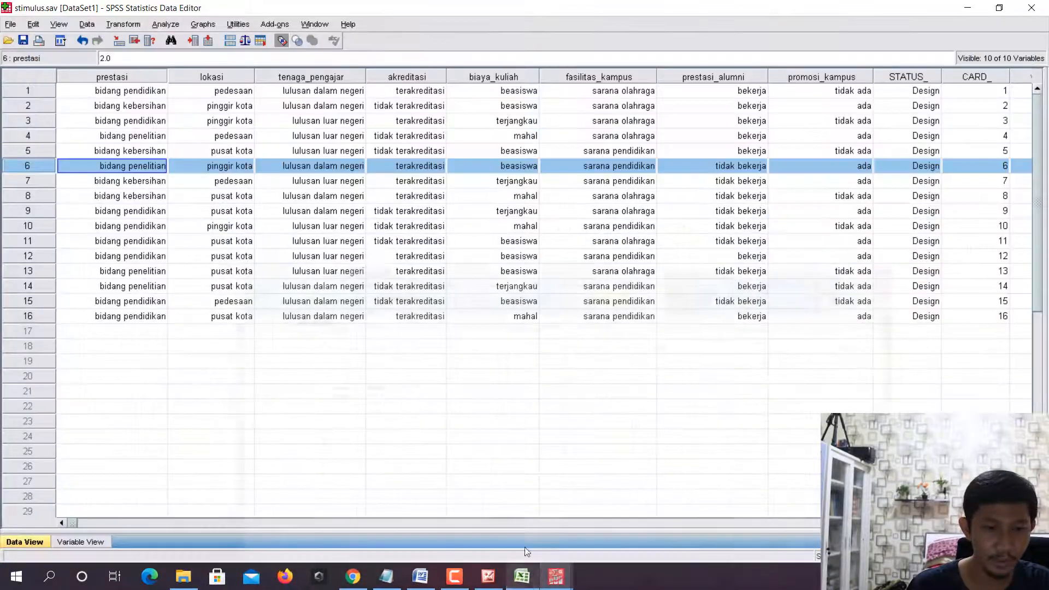
click(38, 181)
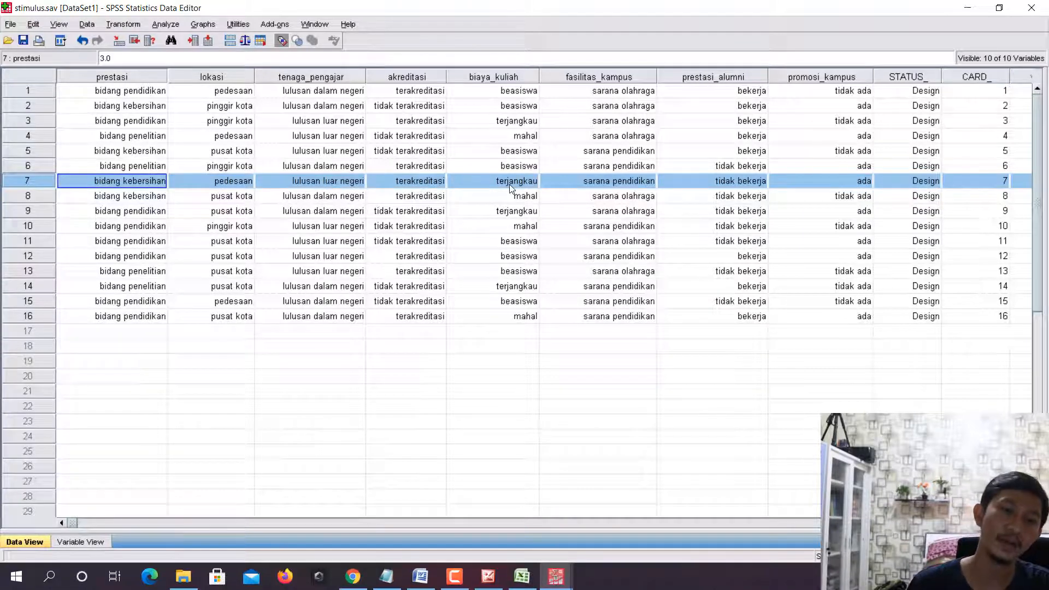
click(522, 576)
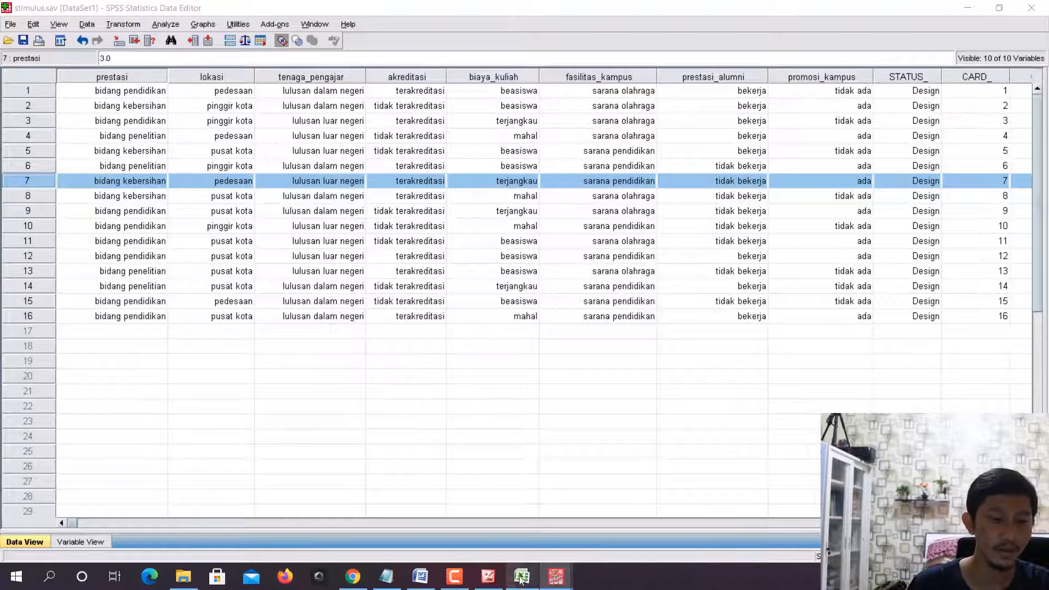
text(2)
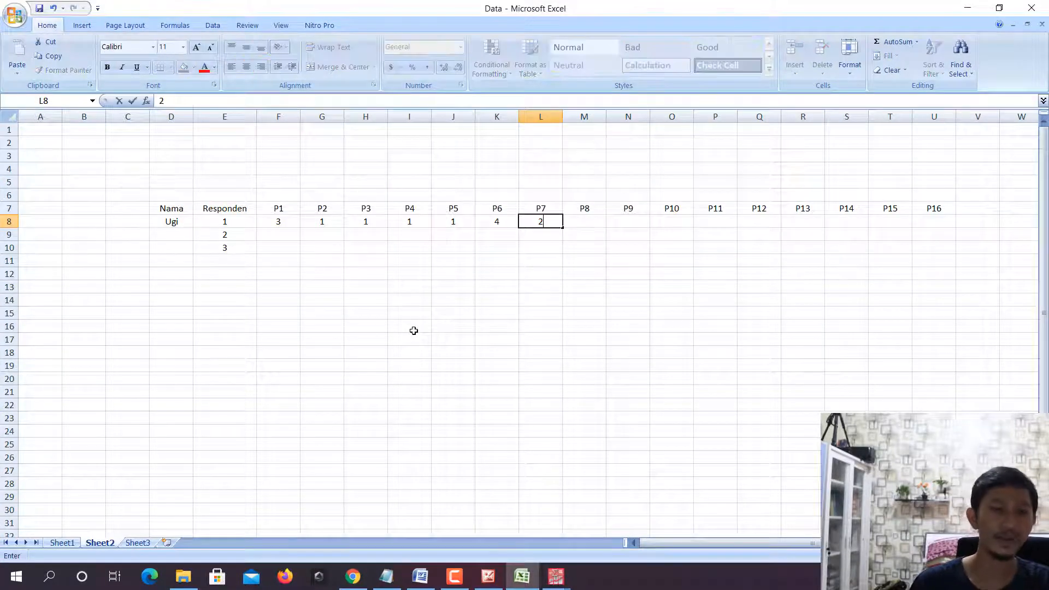
key(Tab)
key(Tab)
key(Tab)
key(Tab)
key(Tab)
key(Tab)
key(Tab)
key(Tab)
key(Tab)
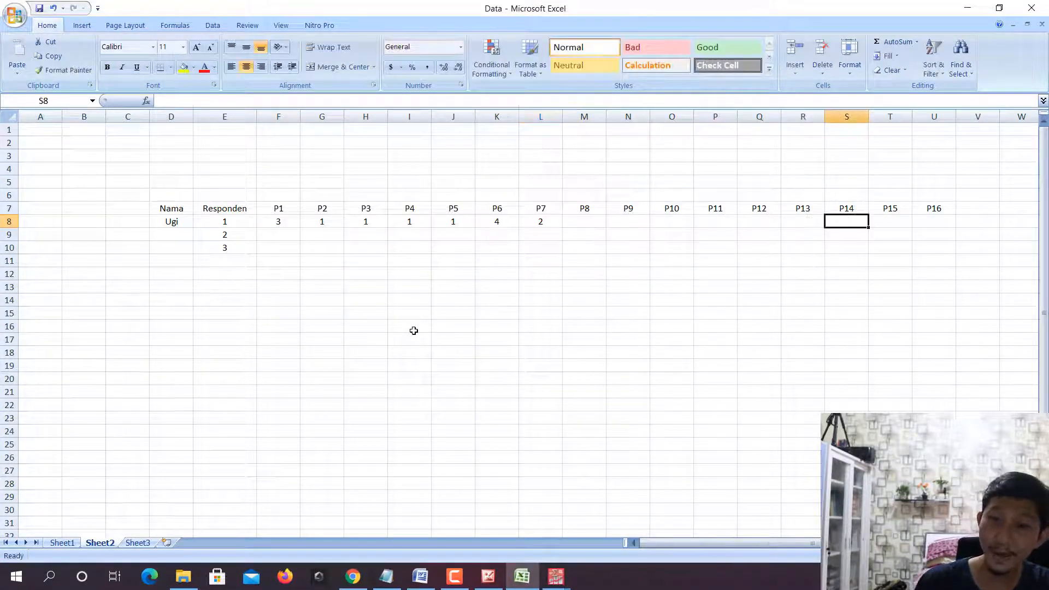
- Fill the first respondent's ratings for P8 to P16 with 2, 2, 1, 1, 2, 2, 1, 1, 2
key(Left)
key(Left)
key(Left)
key(Left)
key(Left)
key(Left)
key(Left)
key(Left)
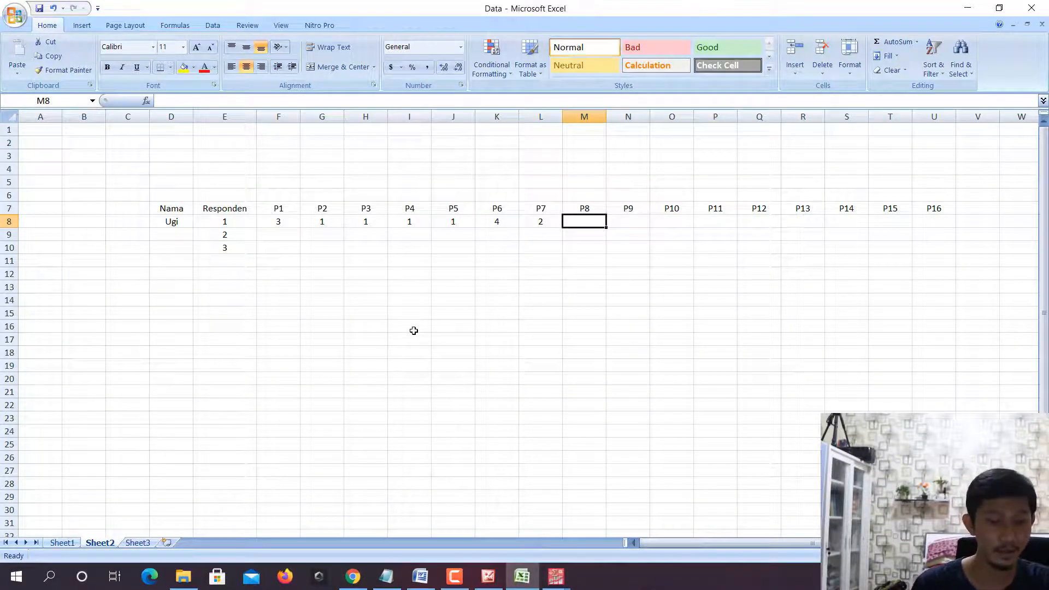
text(2	2	1)
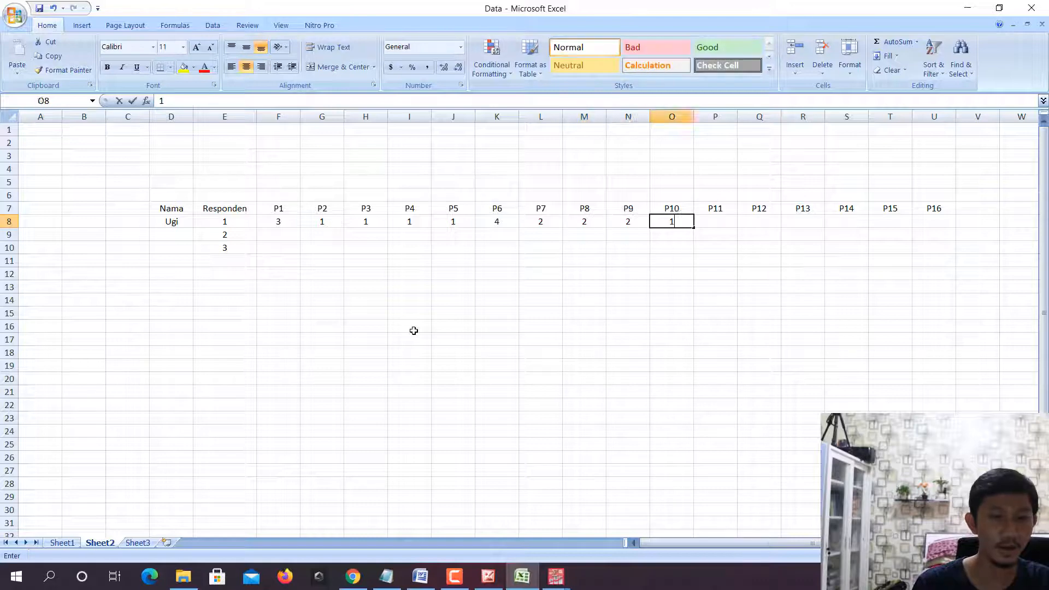
text(	1	2	2	1	1	2)
key(Tab)
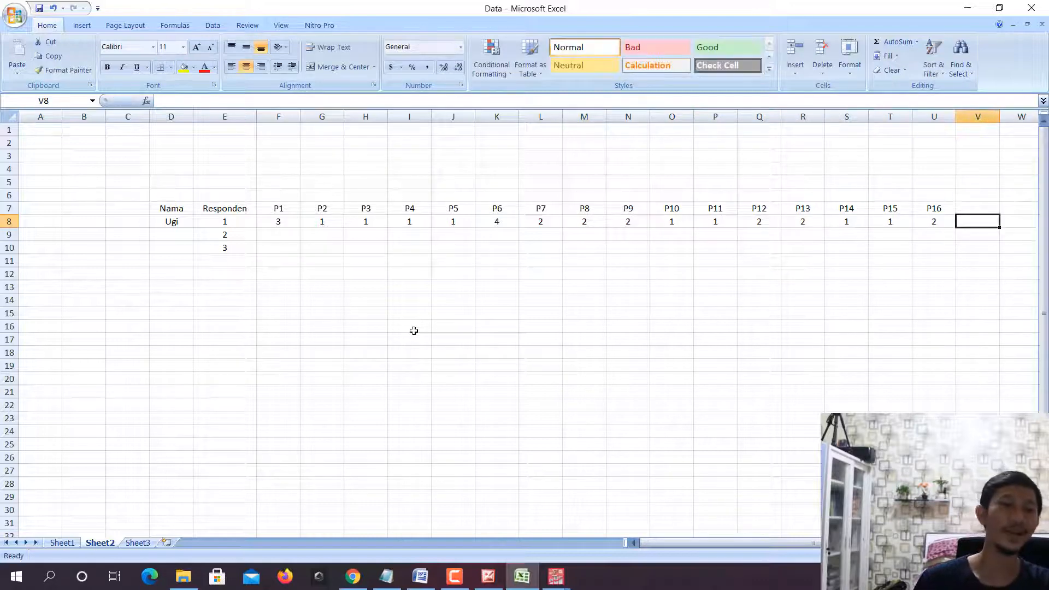
- Enter the second respondent's name in D9 and go to that row's P1 cell, F9
key(Left)
key(Left)
key(Left)
key(Left)
key(Left)
key(Left)
key(Left)
key(Left)
key(Left)
key(Left)
key(Left)
key(Left)
key(Left)
key(Left)
key(Left)
key(Down)
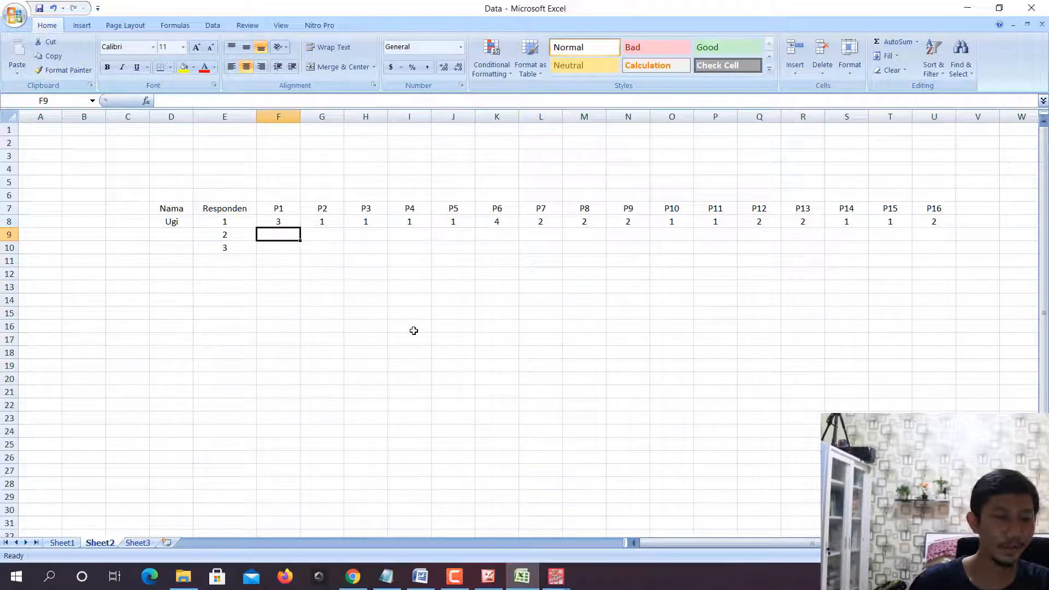
click(180, 235)
text(Andi)
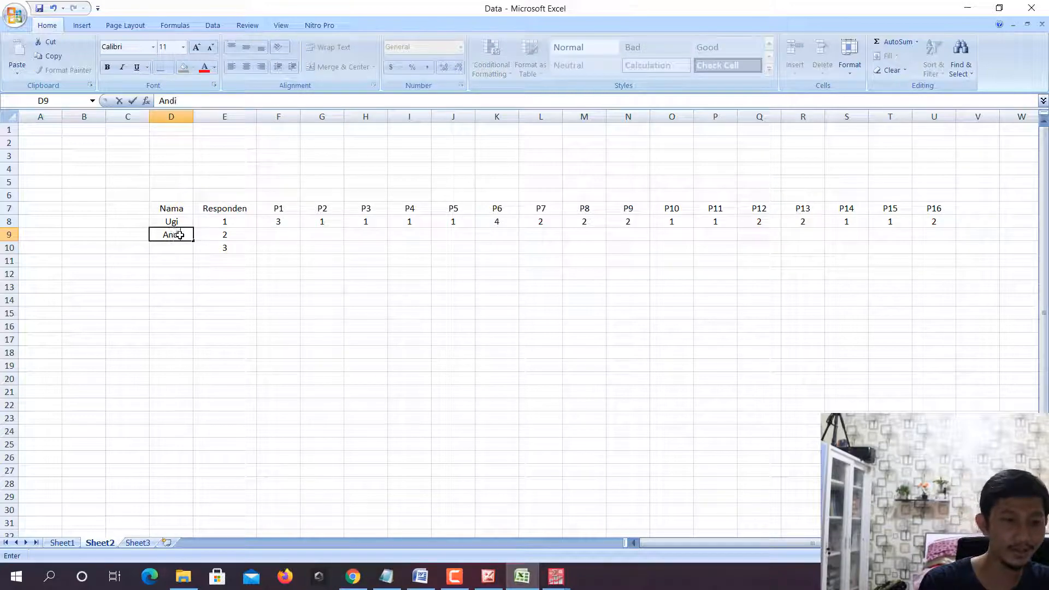
key(Tab)
key(Tab)
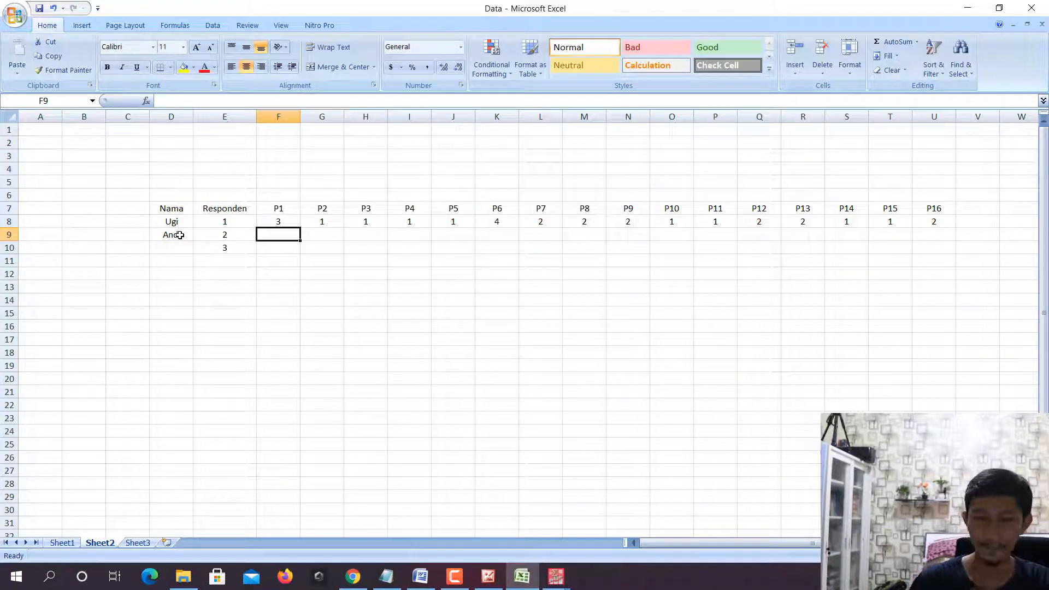
- Check the stimuli in SPSS and fill the second respondent's P1 to P16 in Excel with 3,1,1,1,1,4,1,2,2,1,1,1,1,2,2,1
click(555, 576)
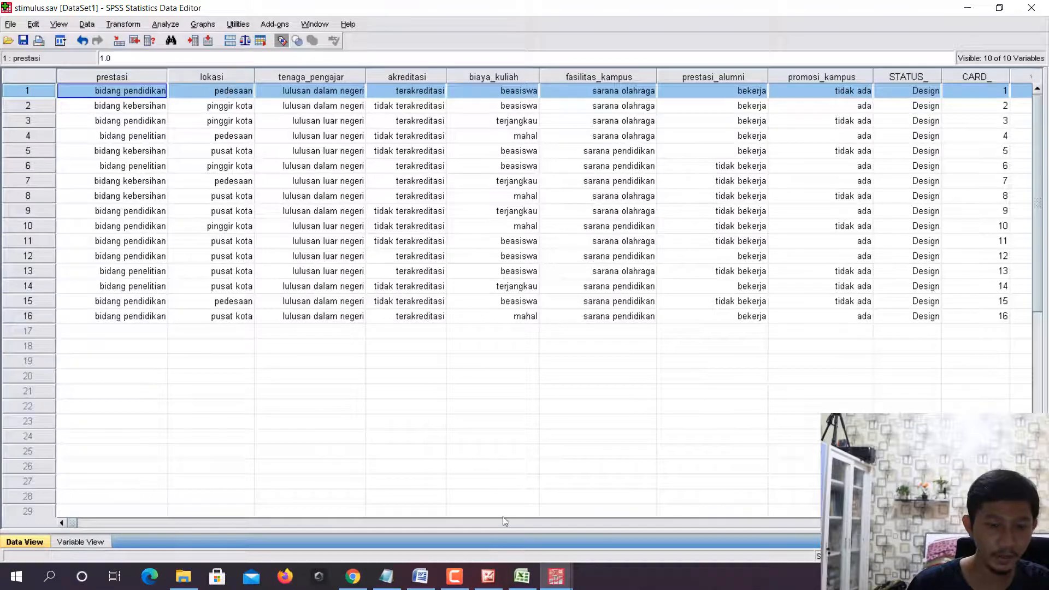
click(522, 578)
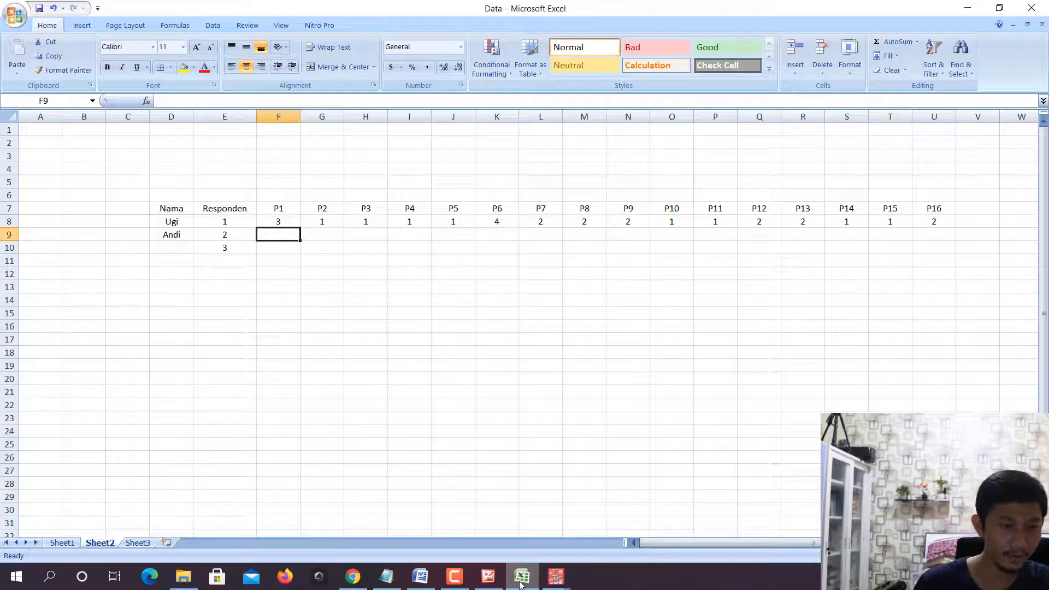
text(3	1	1	1	1	)
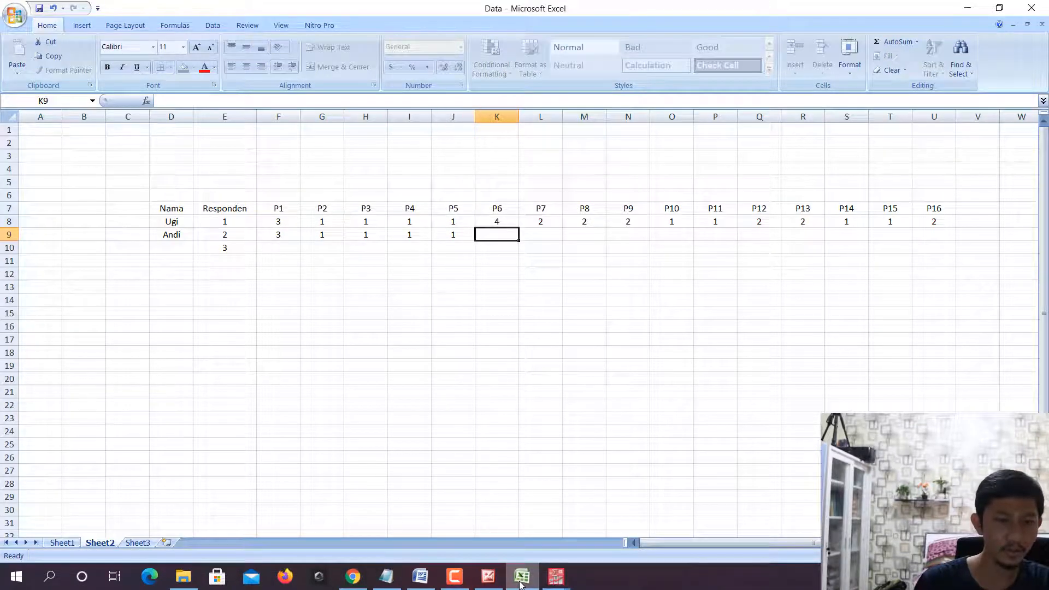
text(4	)
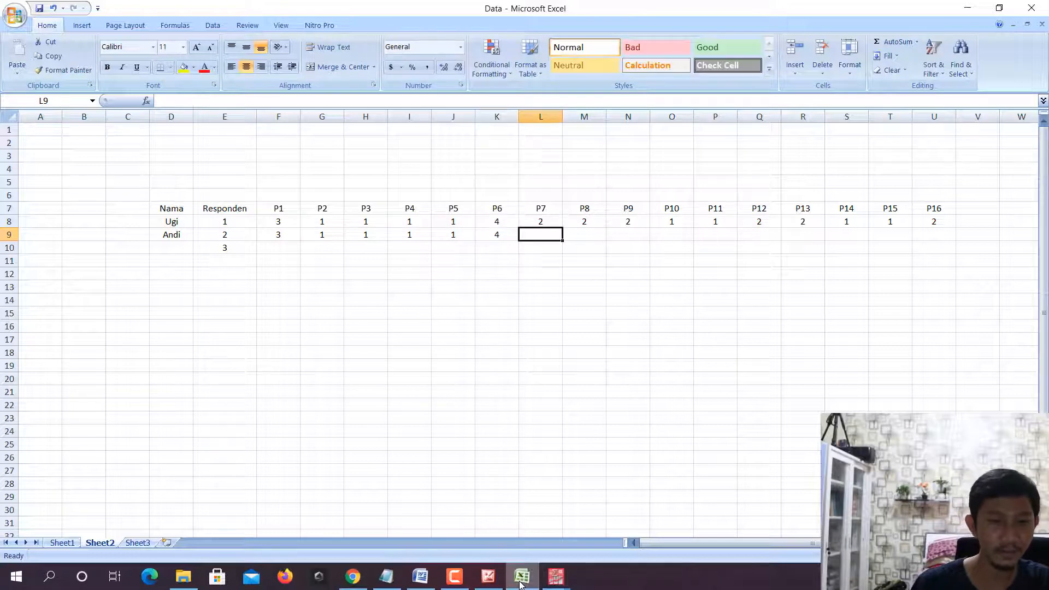
text(1	2	2	1	1	1	1	2	2	1)
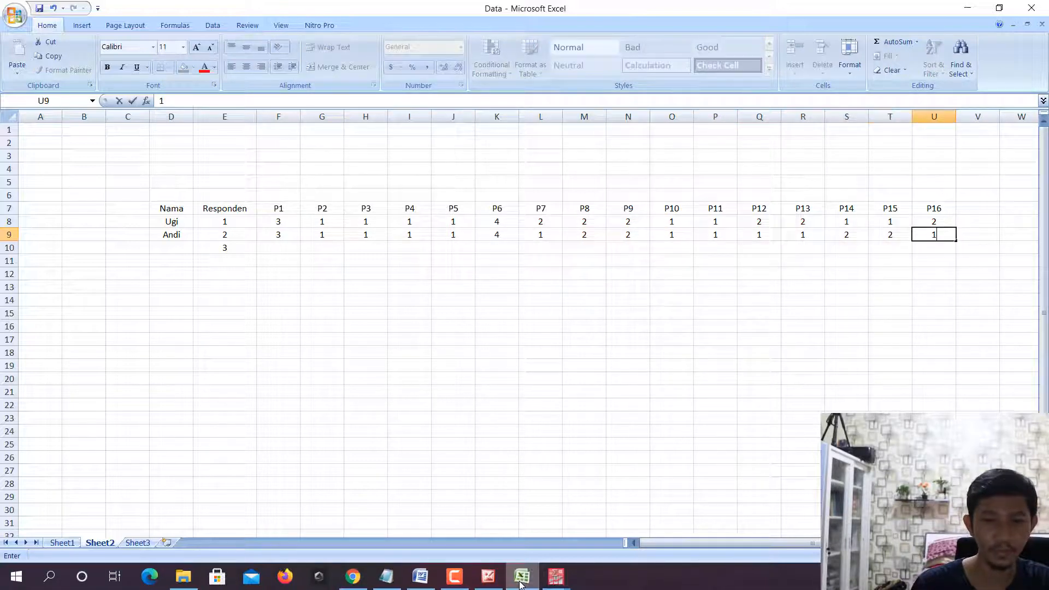
key(Tab)
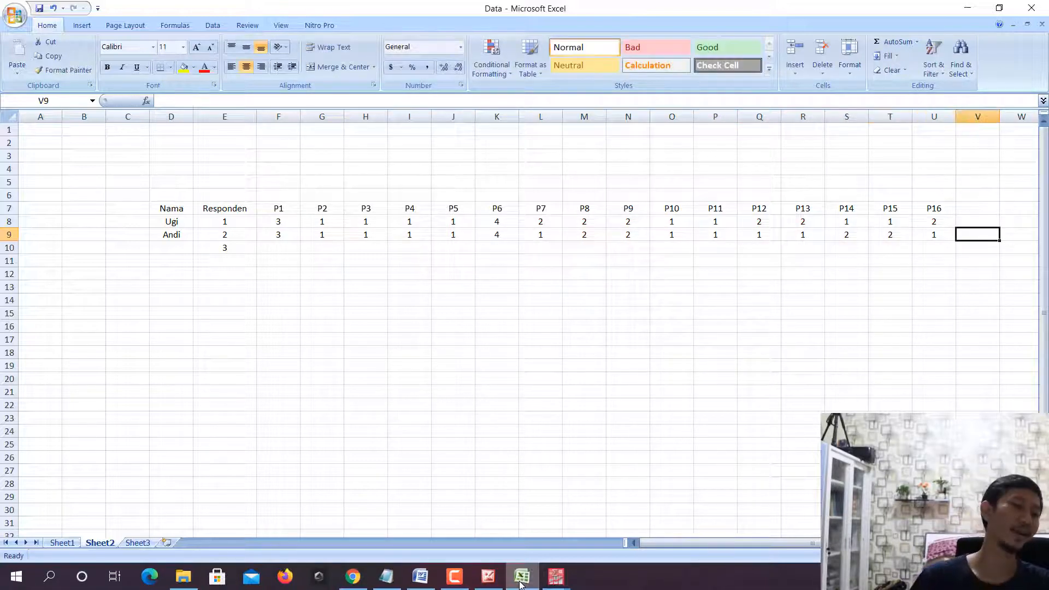
- Enter the third respondent's name in D10, go to that row's P1 cell, and check the stimulus list in SPSS before returning to Excel
click(171, 250)
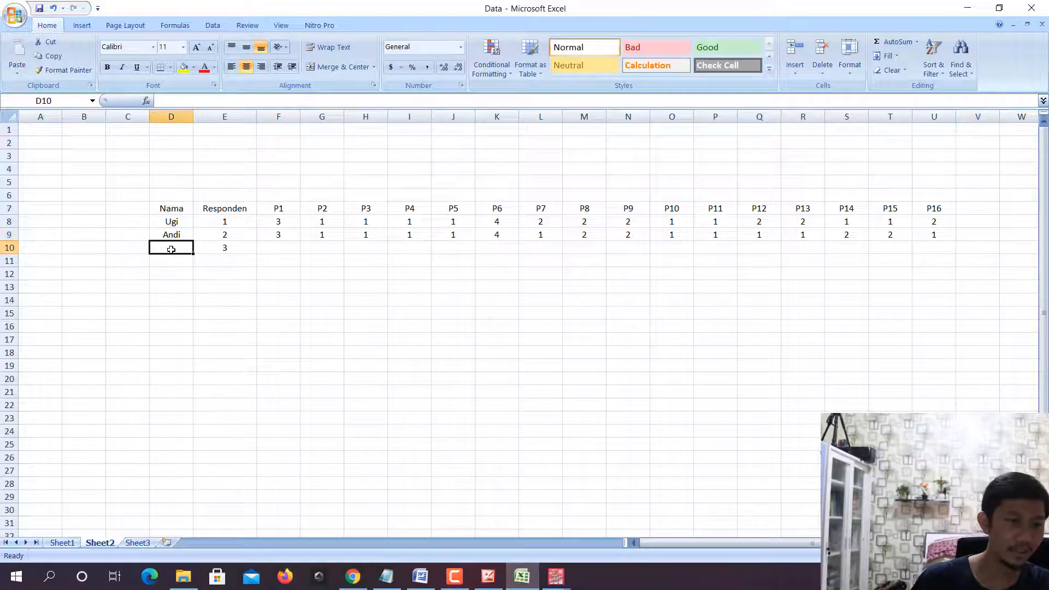
text(Budi)
key(Tab)
key(Tab)
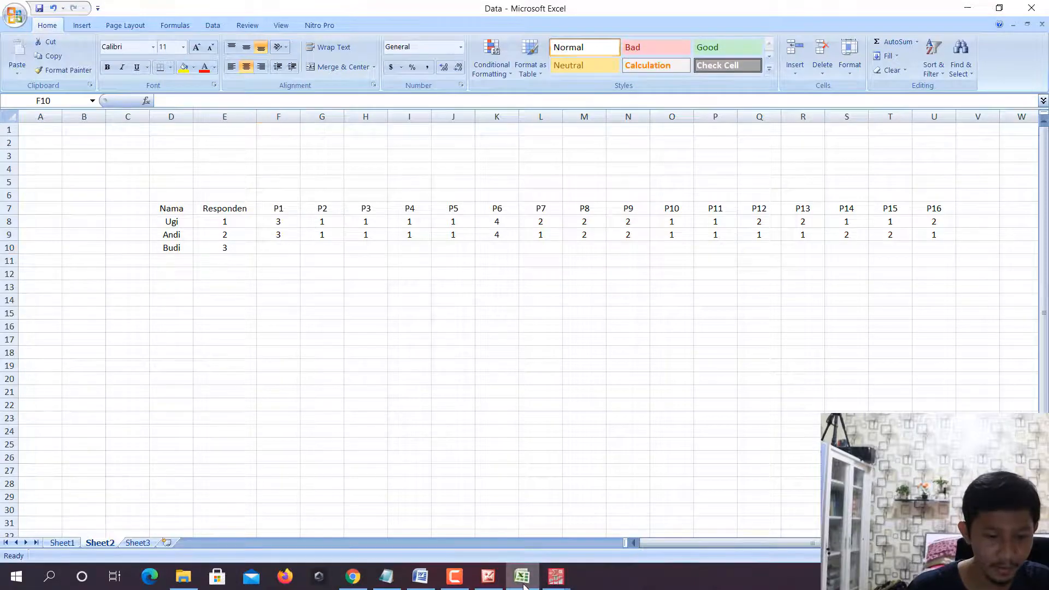
click(555, 577)
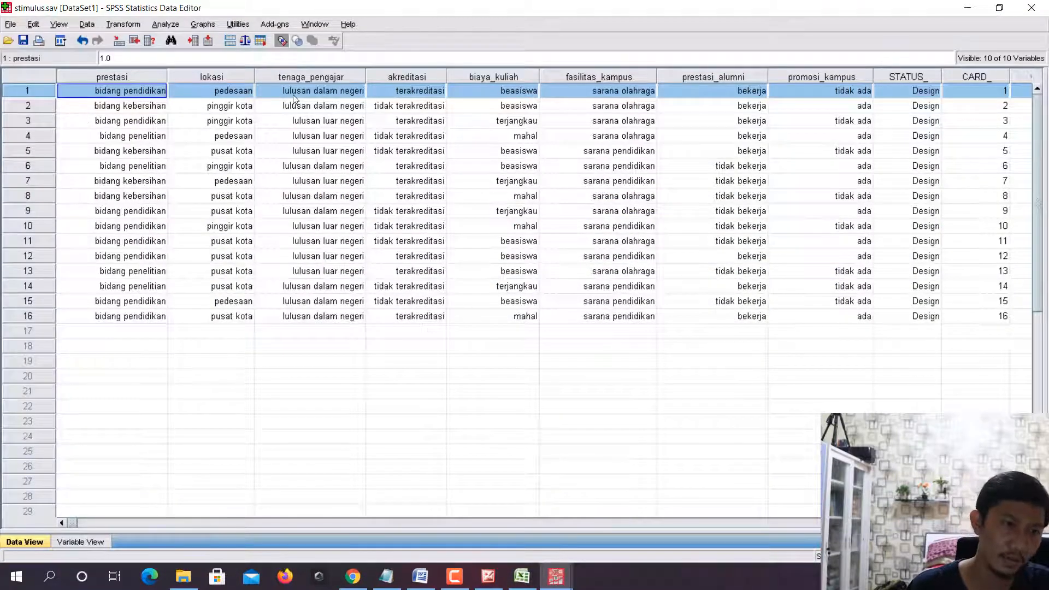
click(520, 576)
- Fill the third respondent's ratings for P1 to P6 with 4, 1, 1, 2, 1, 4
text(4)
key(Tab)
text(1)
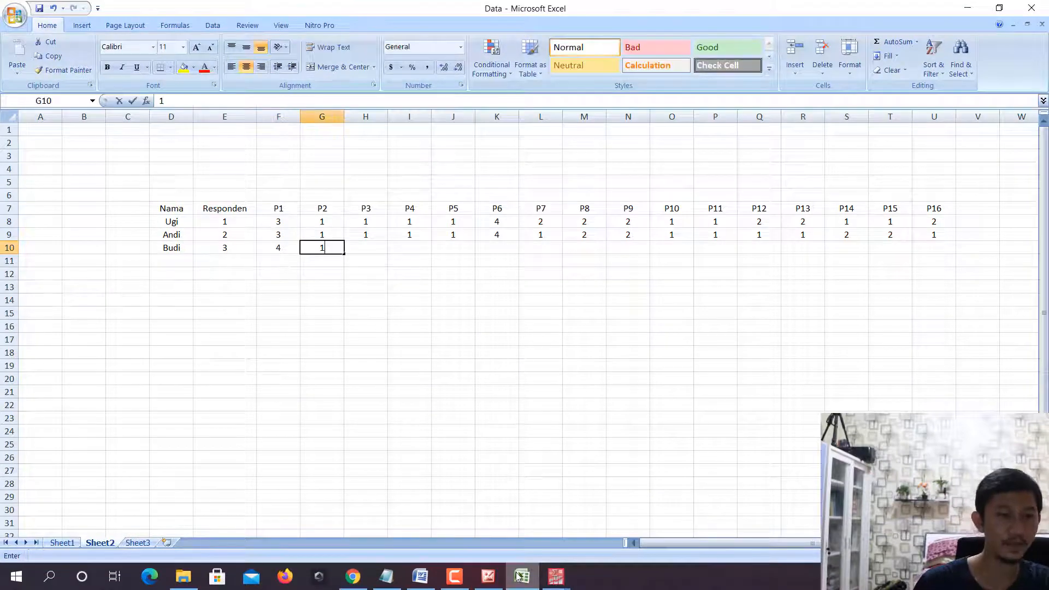
key(Tab)
text(1)
key(Tab)
text(2)
key(Tab)
text(1)
key(Tab)
text(4)
- Fill the third respondent's ratings for P7 to P16 with 2, 1, 3, 3, 1, 1, 1, 1, 1, 1
key(Tab)
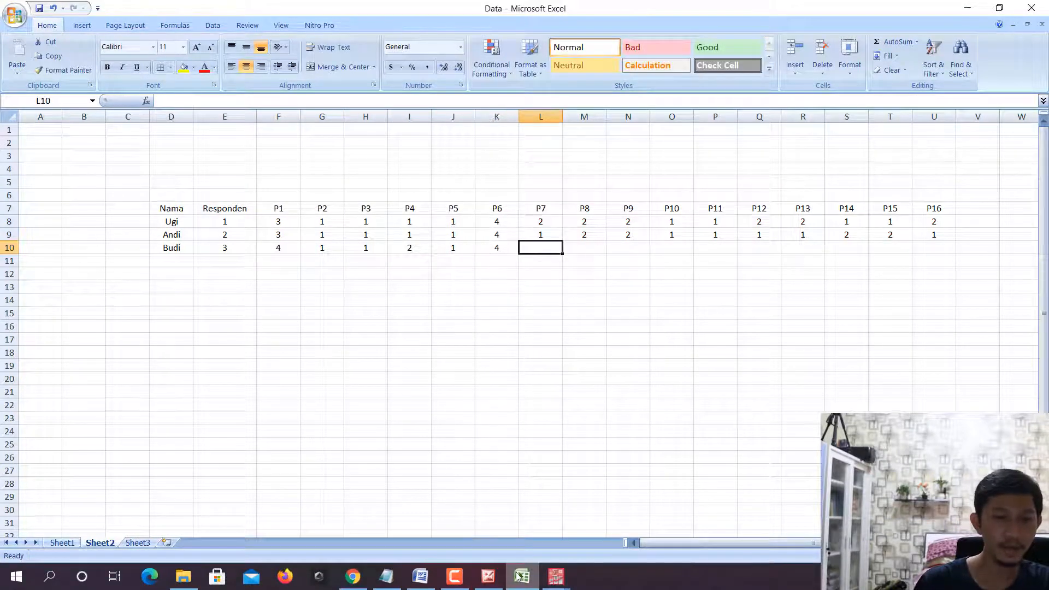
text(2)
key(Tab)
text(1)
key(Tab)
text(3	3)
key(Tab)
text(1)
key(Tab)
text(1)
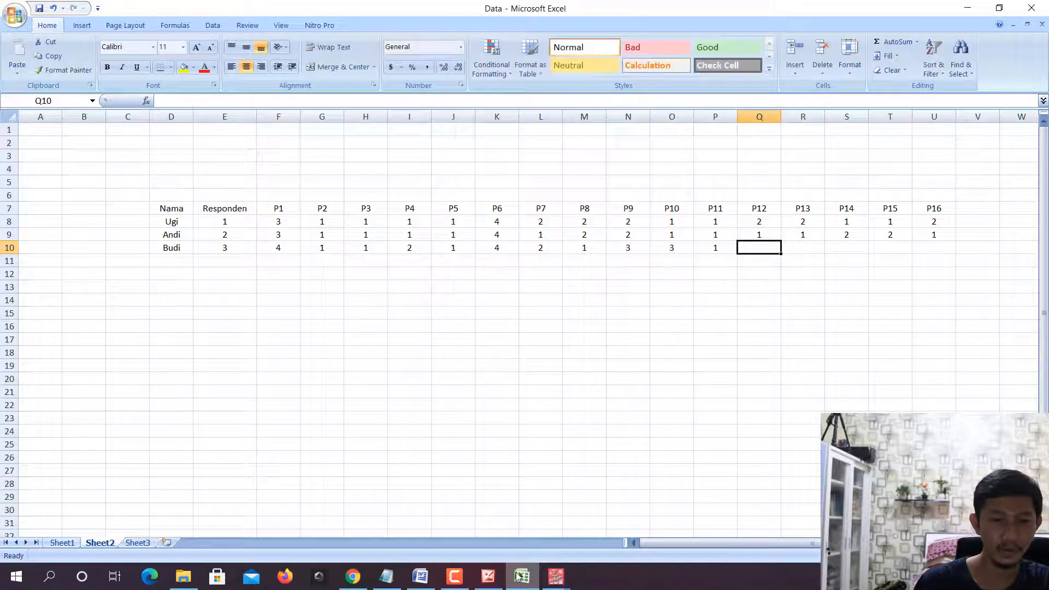
key(Tab)
text(1)
key(Tab)
text(1)
key(Tab)
text(1)
key(Tab)
text(1)
key(Left)
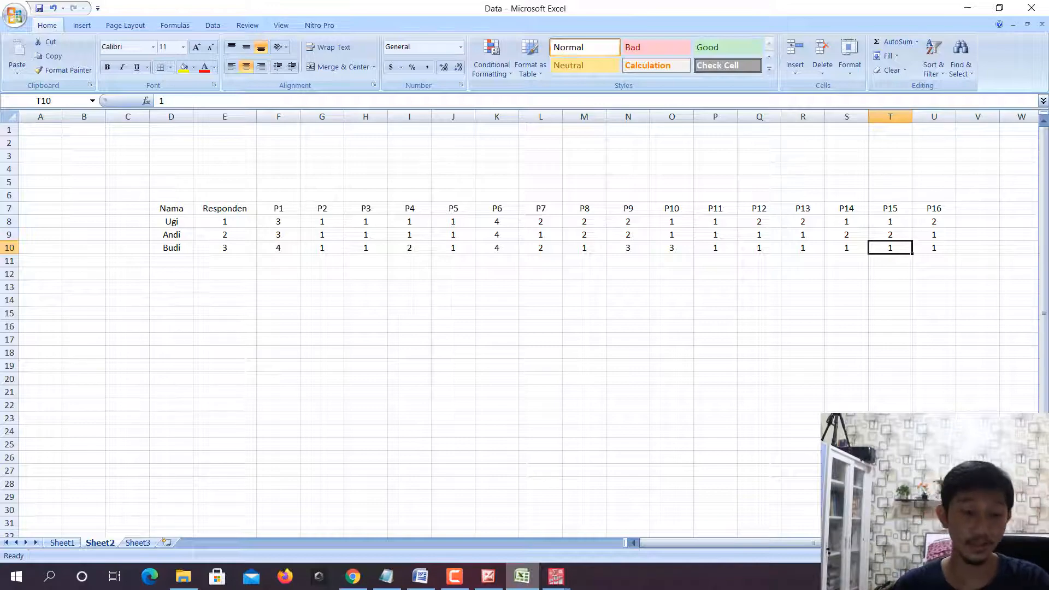
- Switch to stimulus.sav in SPSS and examine cases 1 to 4 and case 16 as the stimuli being rated
click(556, 576)
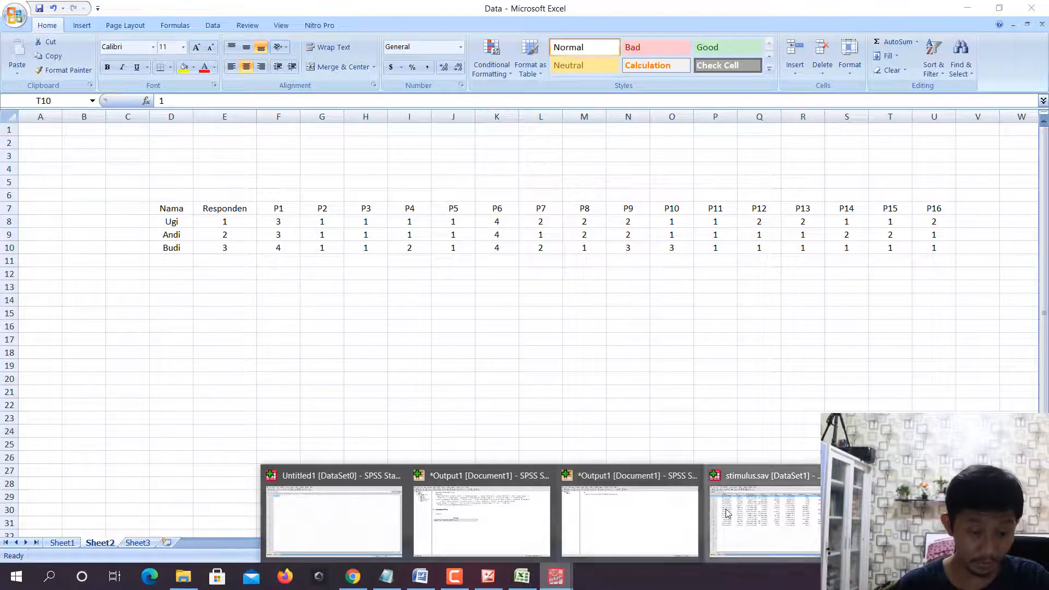
click(727, 514)
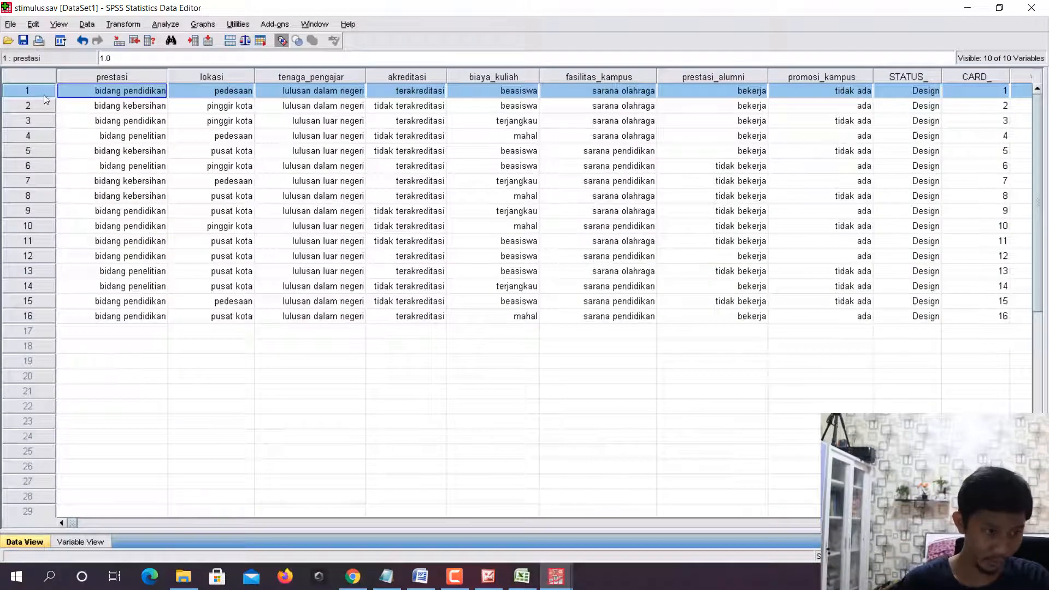
click(45, 110)
click(44, 118)
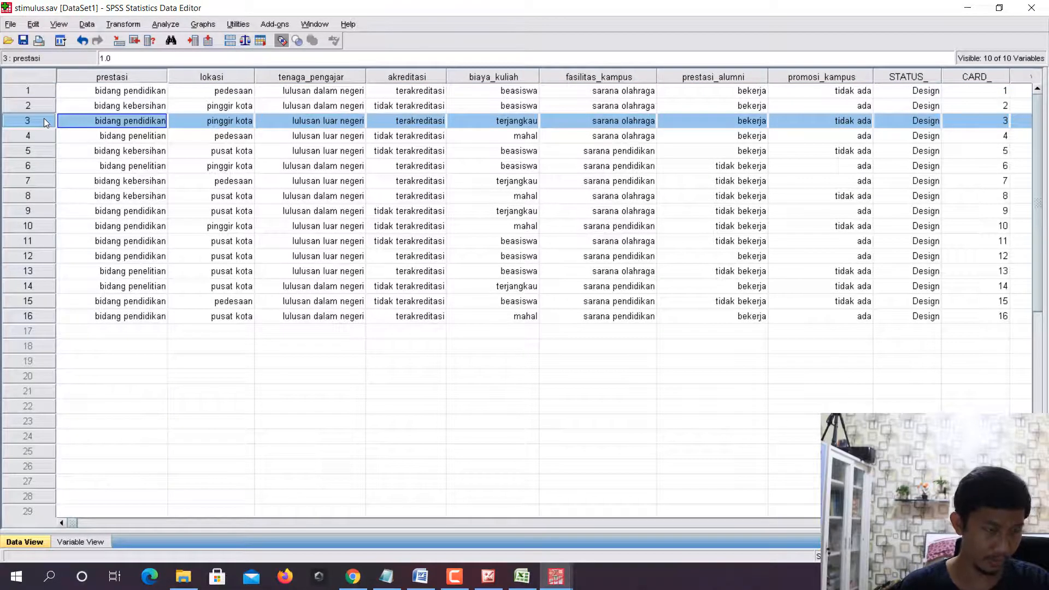
click(46, 138)
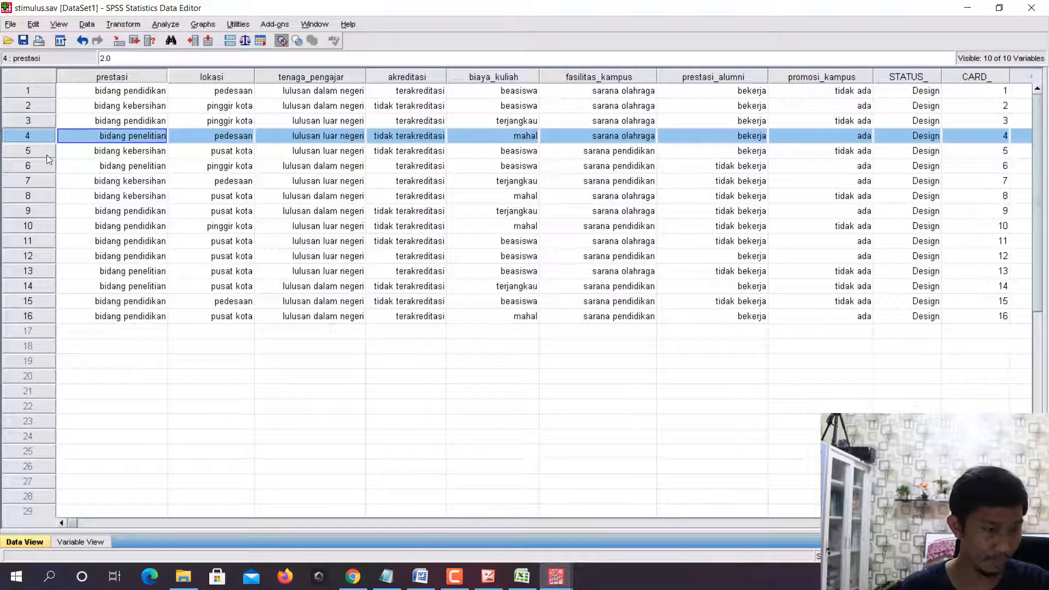
click(38, 316)
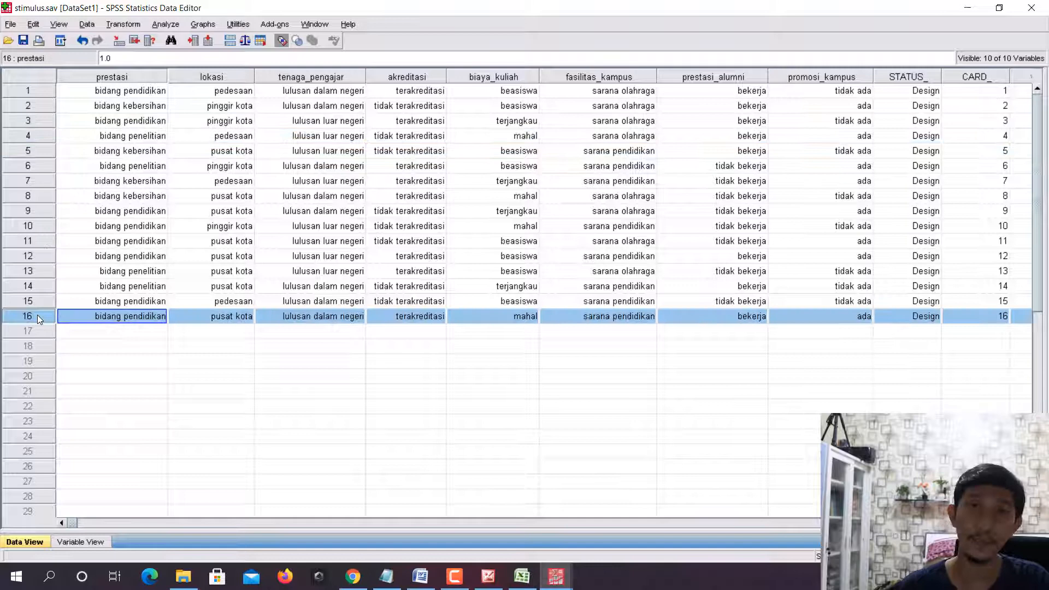
click(26, 90)
click(28, 106)
click(30, 122)
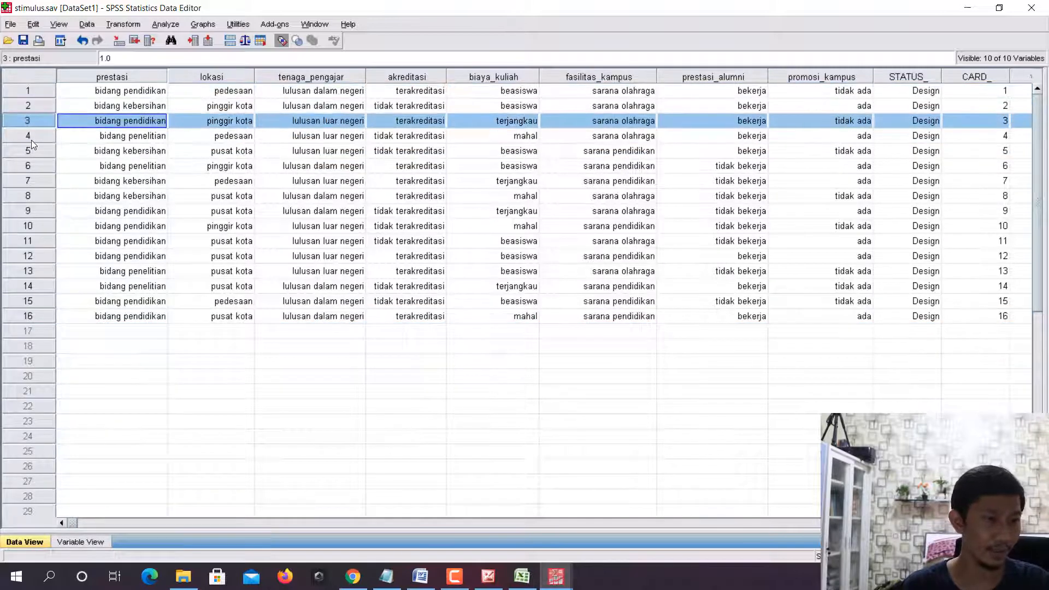
click(31, 139)
click(33, 317)
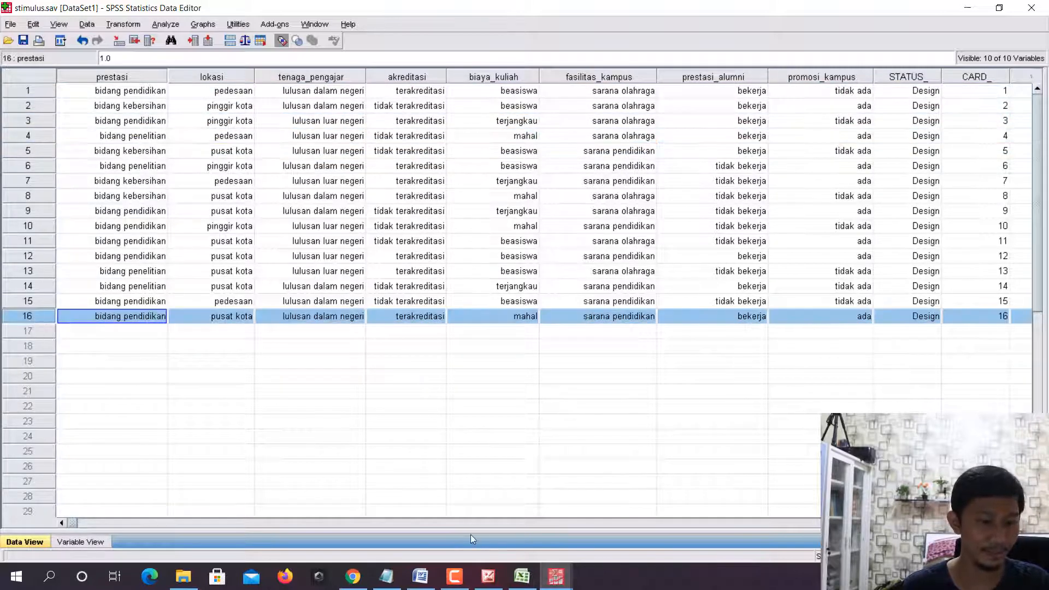
- Compare the P1 to P16 headers in Excel with the numbered stimulus cases in SPSS
click(521, 576)
drag(278, 208, 941, 203)
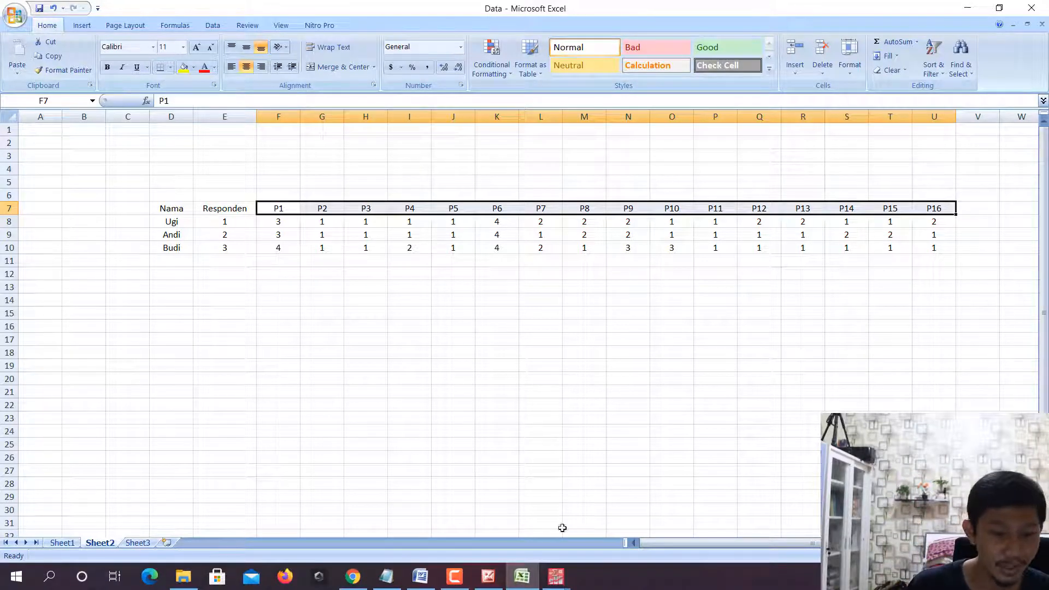
click(555, 579)
click(718, 523)
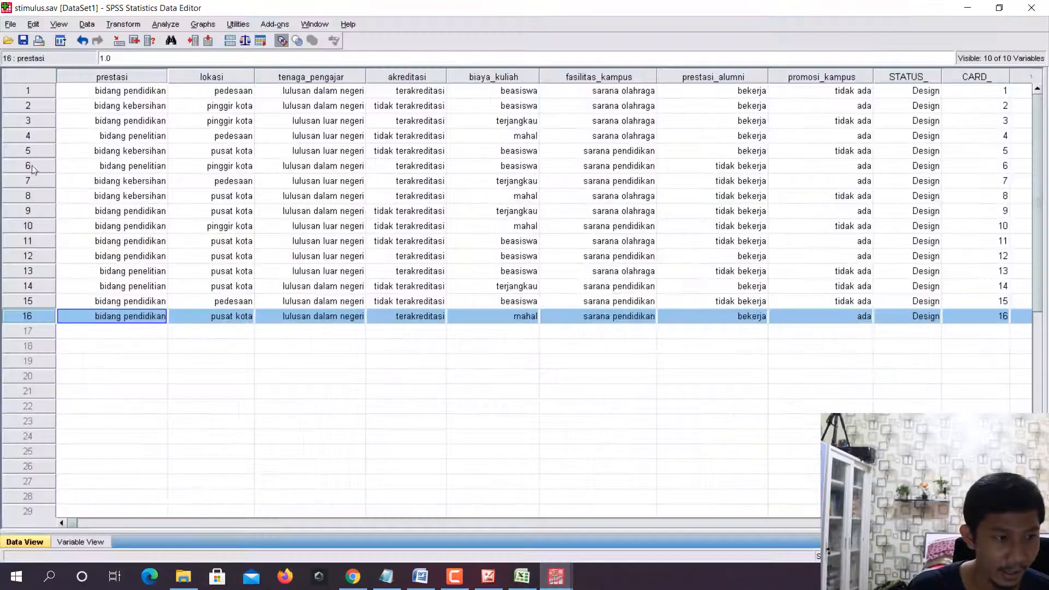
click(22, 92)
click(33, 119)
click(32, 150)
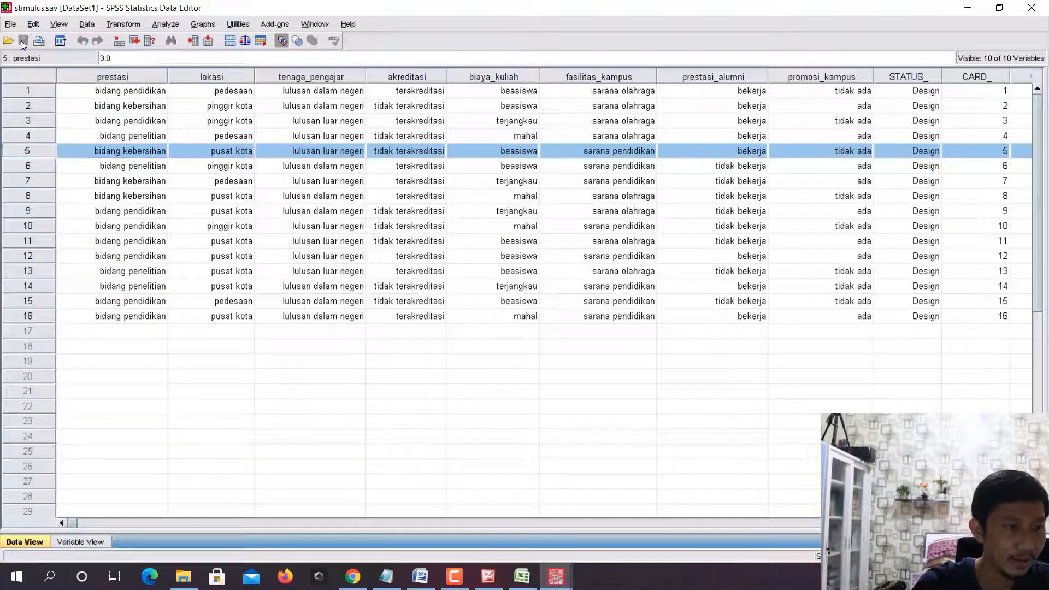
- Create a new empty dataset in SPSS
click(10, 24)
mouse_move(166, 39)
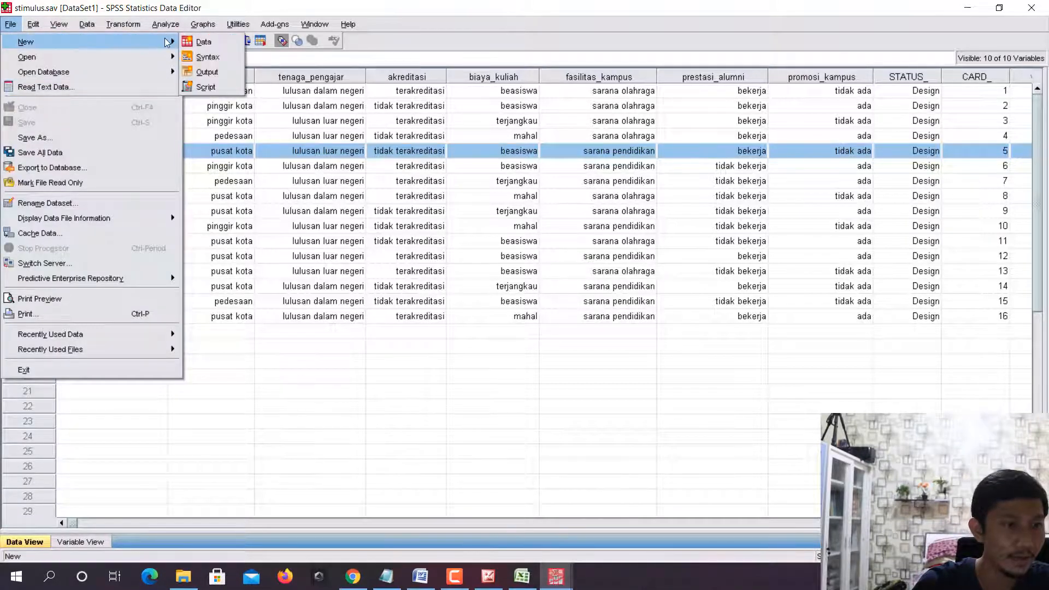
click(214, 41)
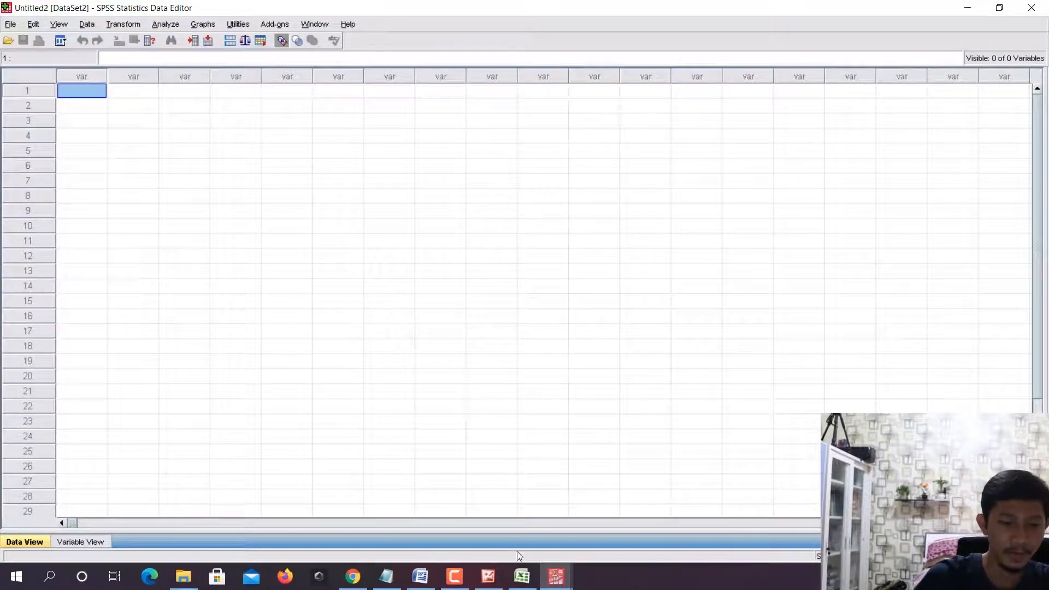
- Switch to Excel and copy the respondent numbers and ratings in E8:U10, without headers or names
click(522, 576)
click(452, 316)
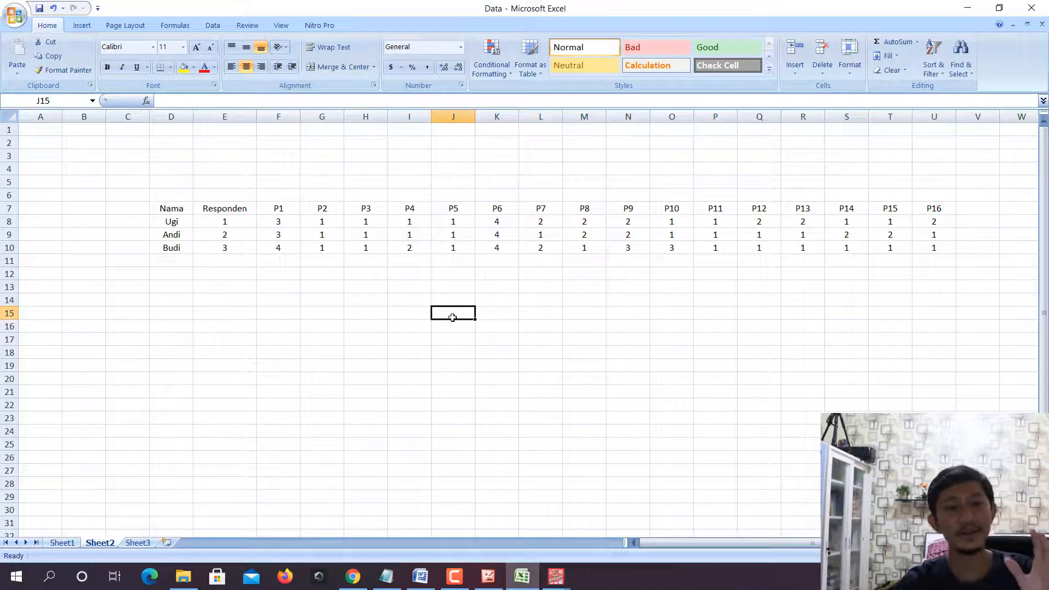
click(233, 220)
drag(284, 227, 932, 245)
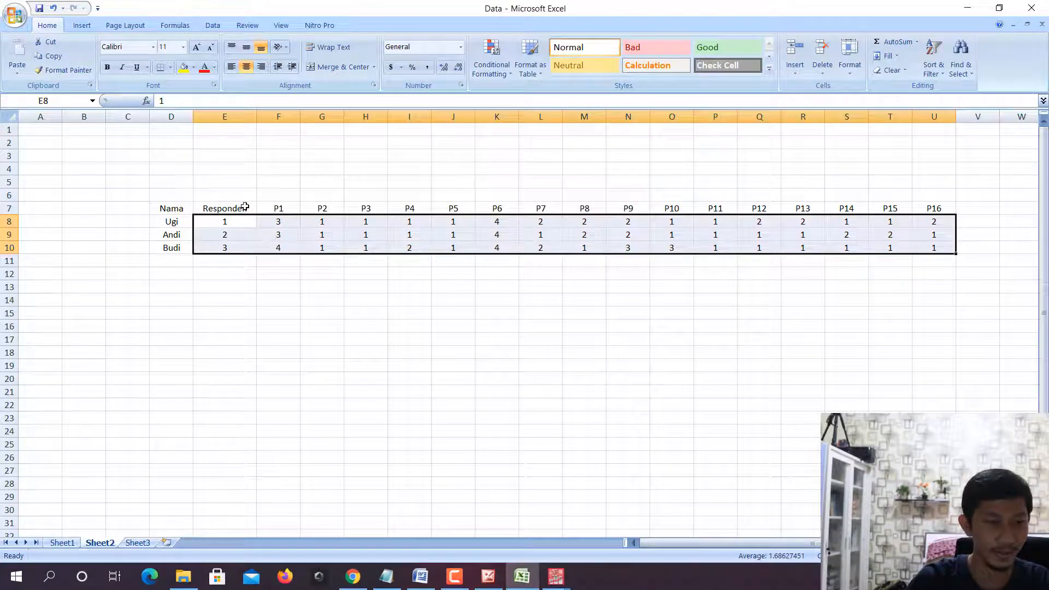
key(ctrl+c)
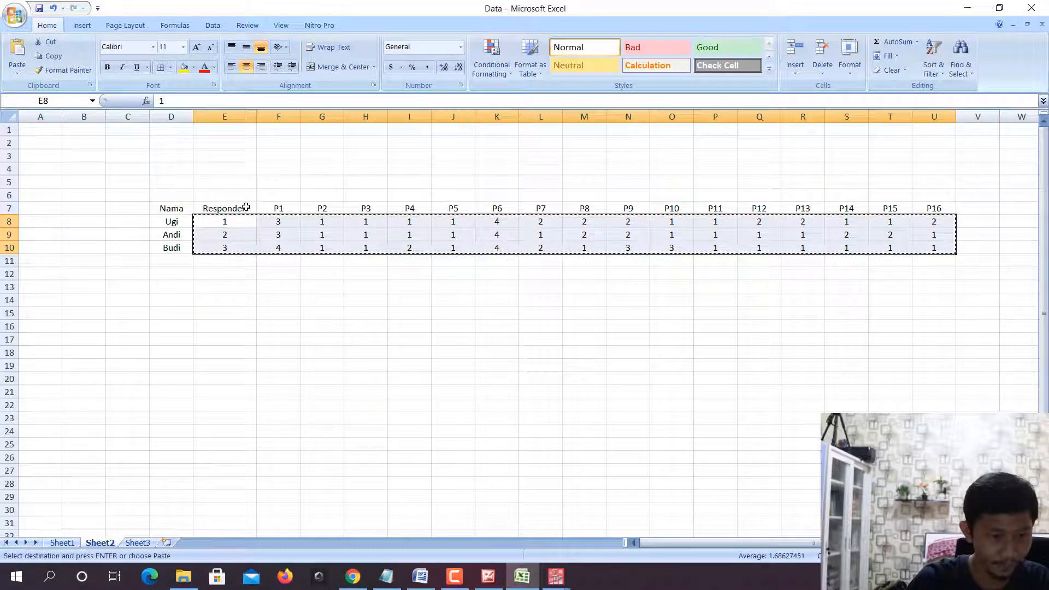
- Paste the copied ratings into the new SPSS dataset starting at the first cell, and check the three respondent rows
click(565, 573)
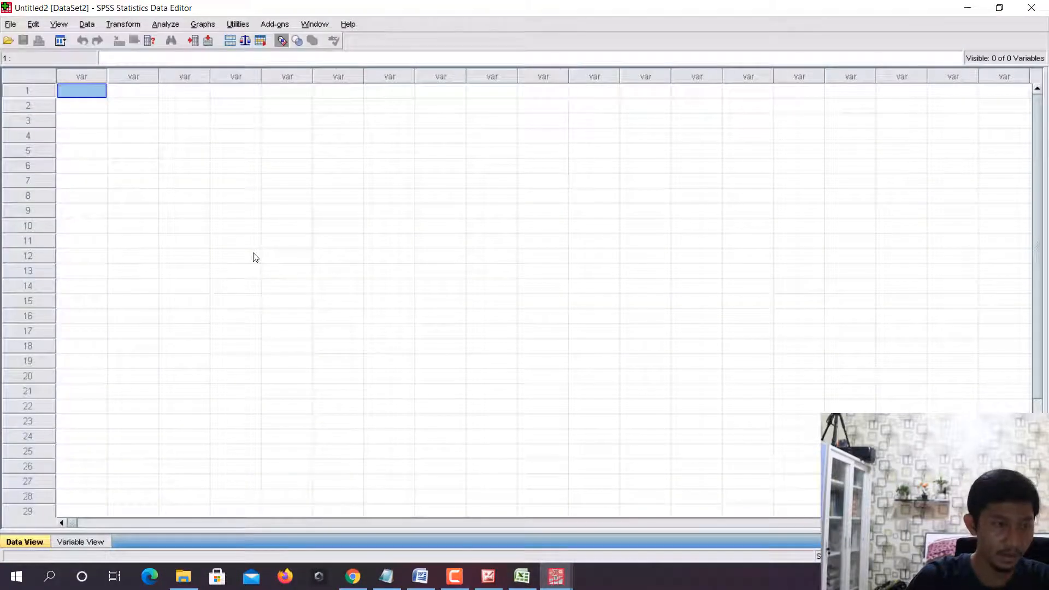
key(ctrl+v)
click(27, 93)
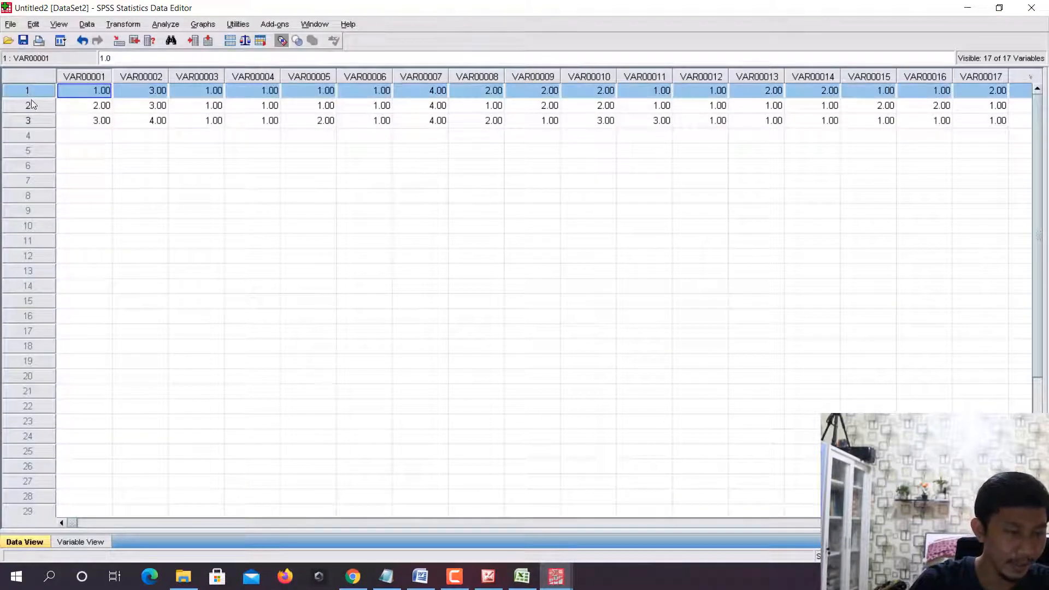
click(36, 107)
click(41, 119)
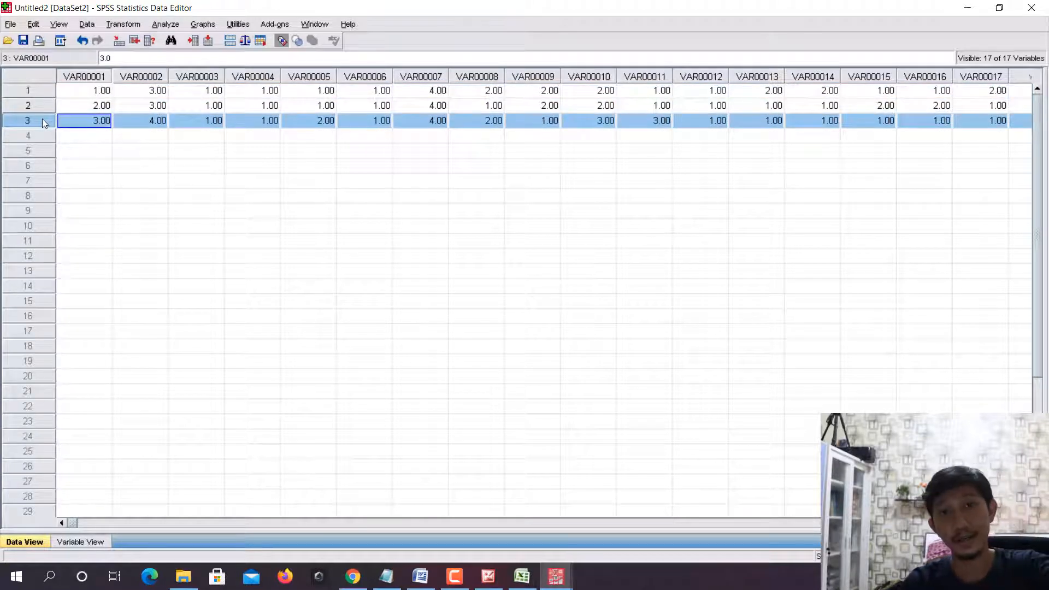
- Open the variable definitions and rename the first variable Responden
click(99, 540)
text(R)
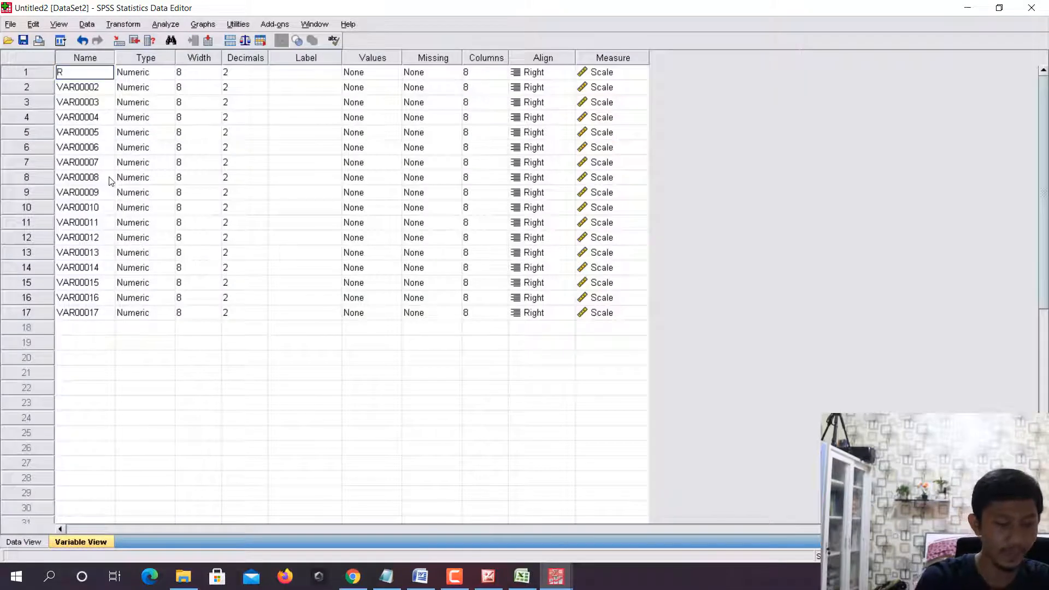
text(esponden)
key(Return)
- Name the 16 rating variables following Responden P1 through P16 in order
text(P)
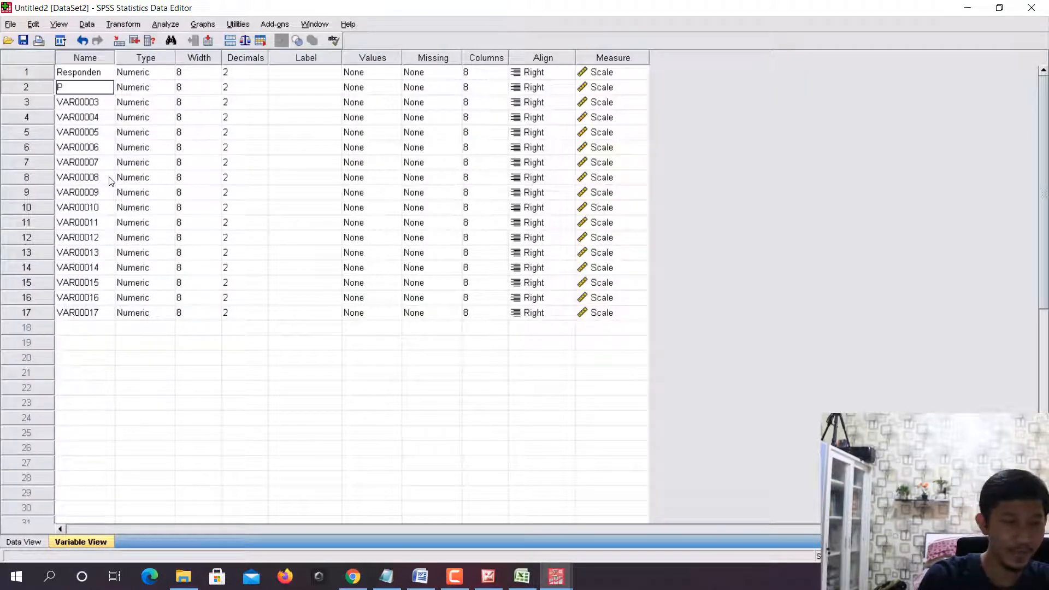
text(1)
key(Return)
text(P2)
key(Return)
text(P3)
key(Return)
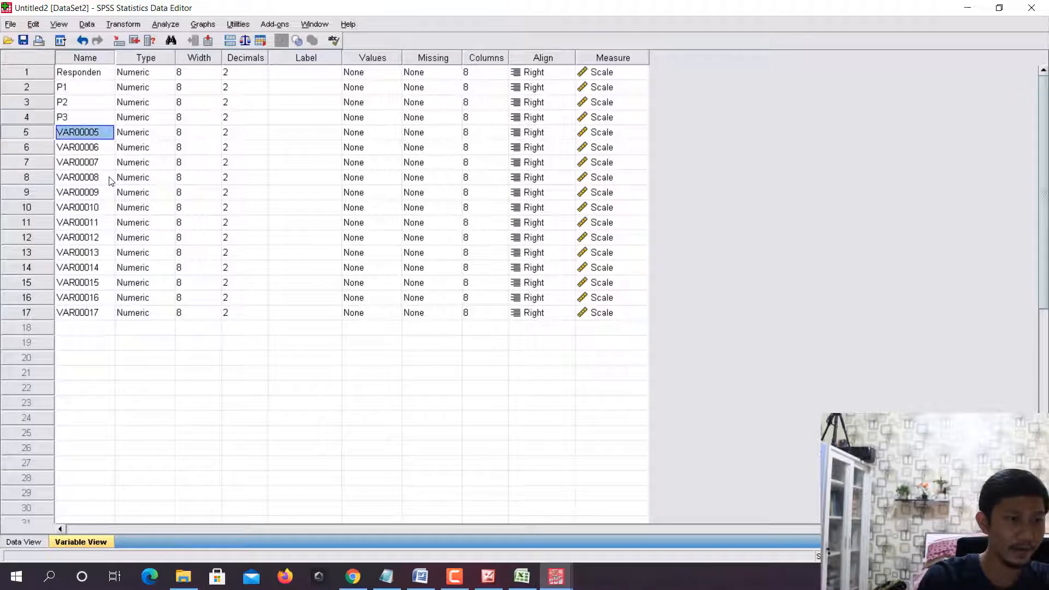
text(P4)
key(Return)
text(P5)
key(Return)
text(P)
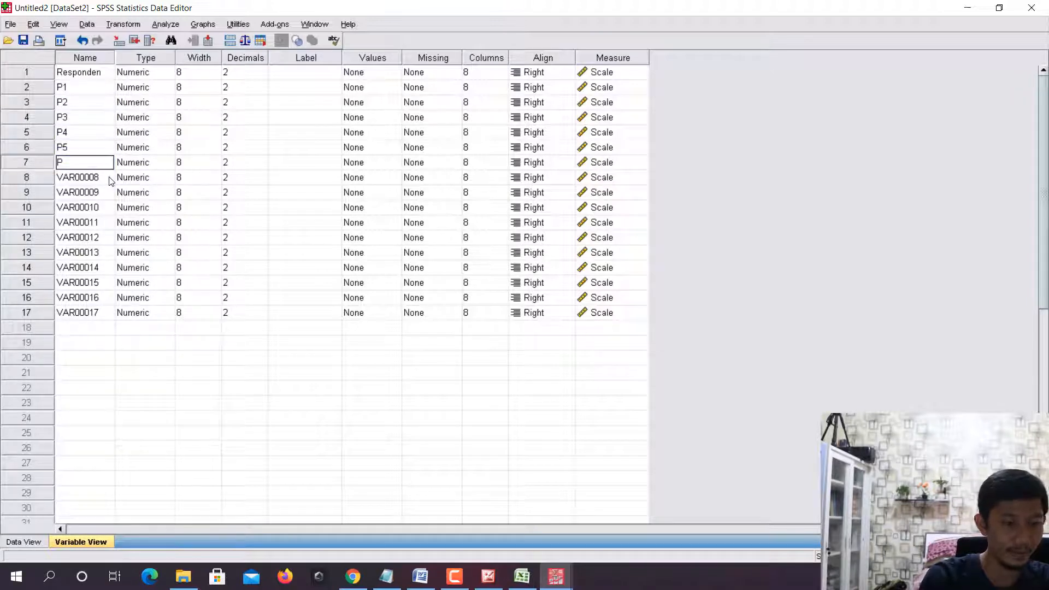
text(6)
key(Return)
text(P7)
key(Return)
text(P)
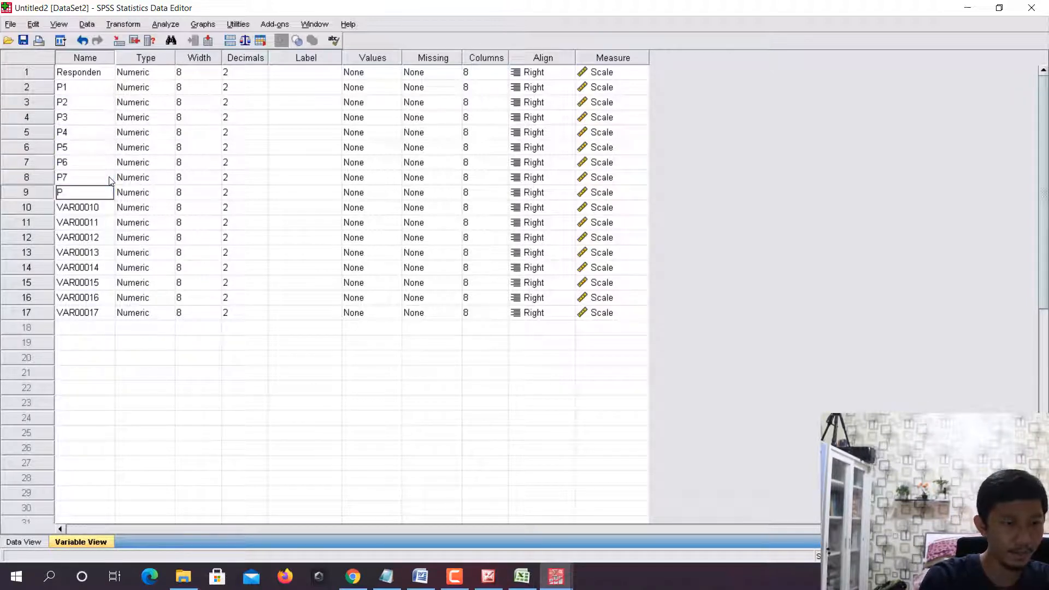
text(8)
key(Return)
text(P9)
key(Return)
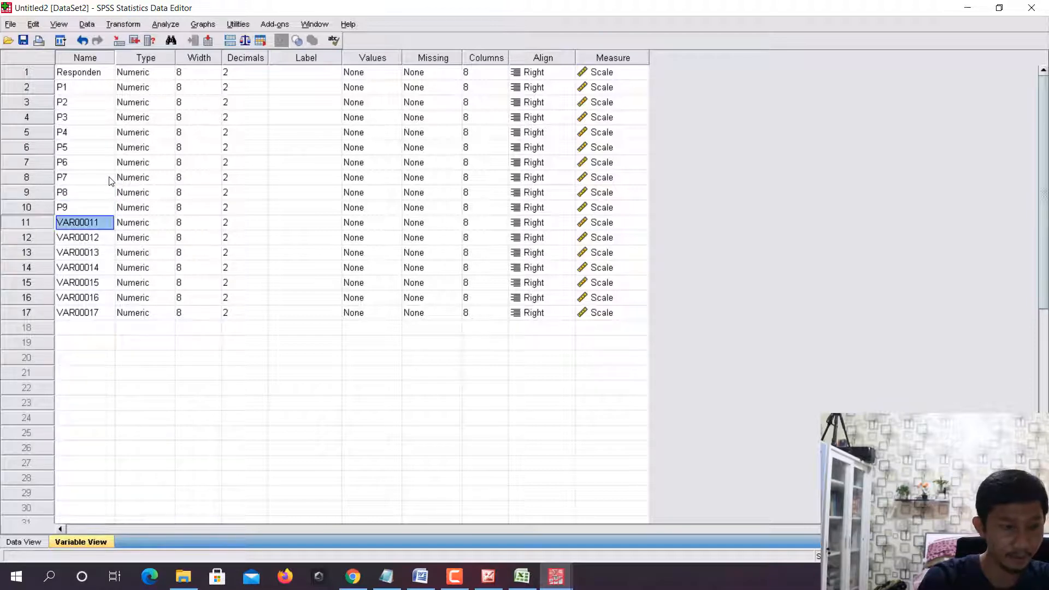
text(P010)
key(Return)
text(P)
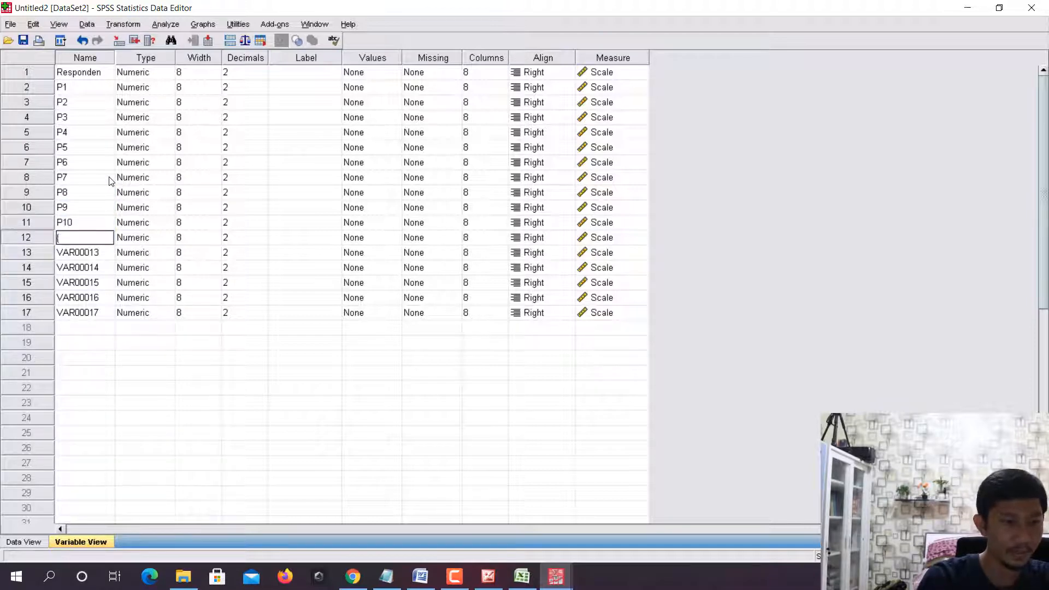
text(11)
key(Return)
text(P12)
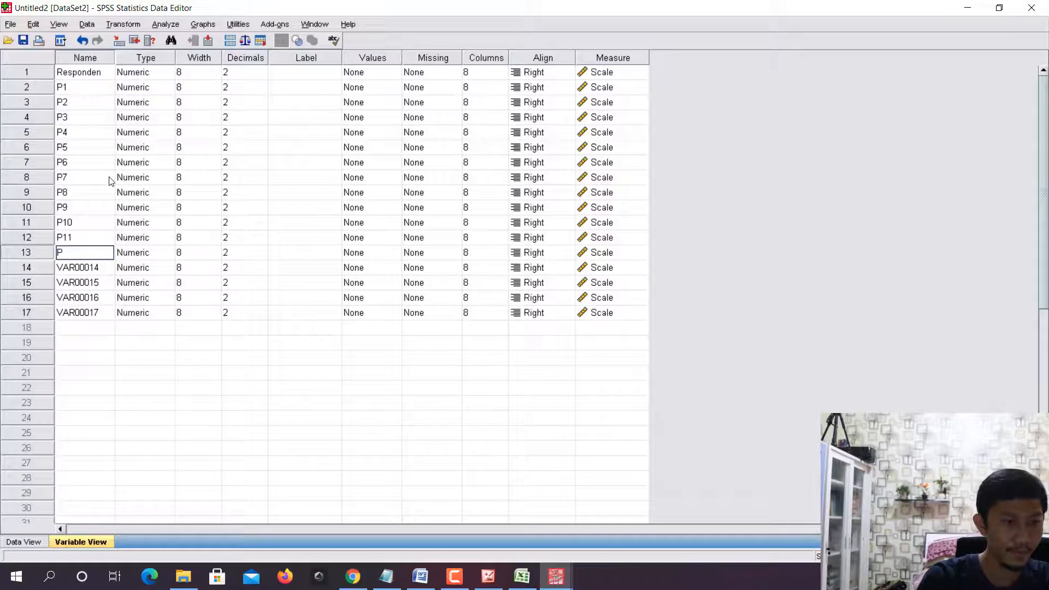
key(Return)
text(P13)
key(Return)
text(P14)
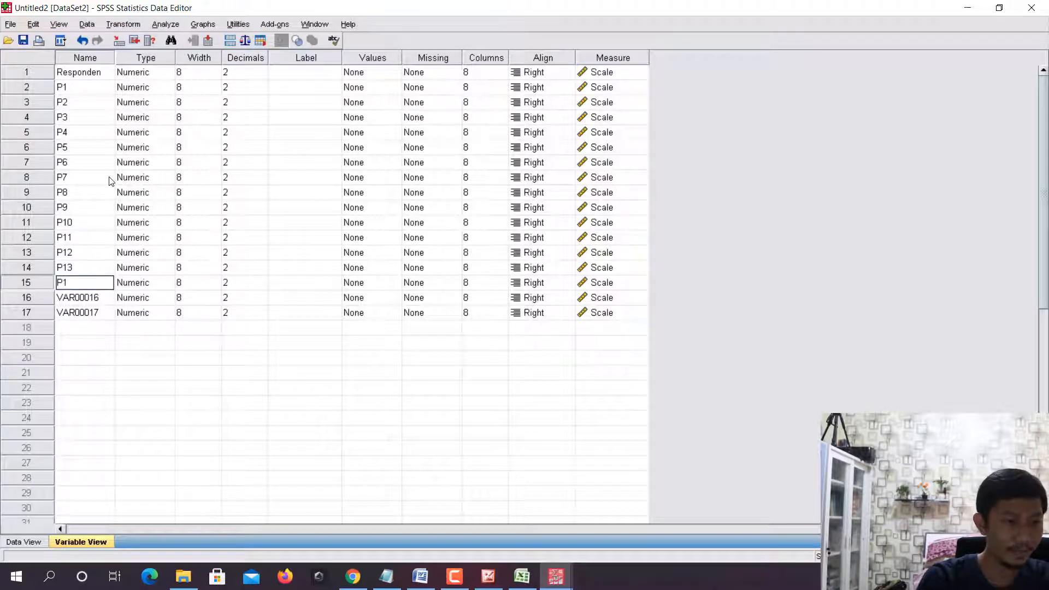
key(Return)
text(P15)
key(Return)
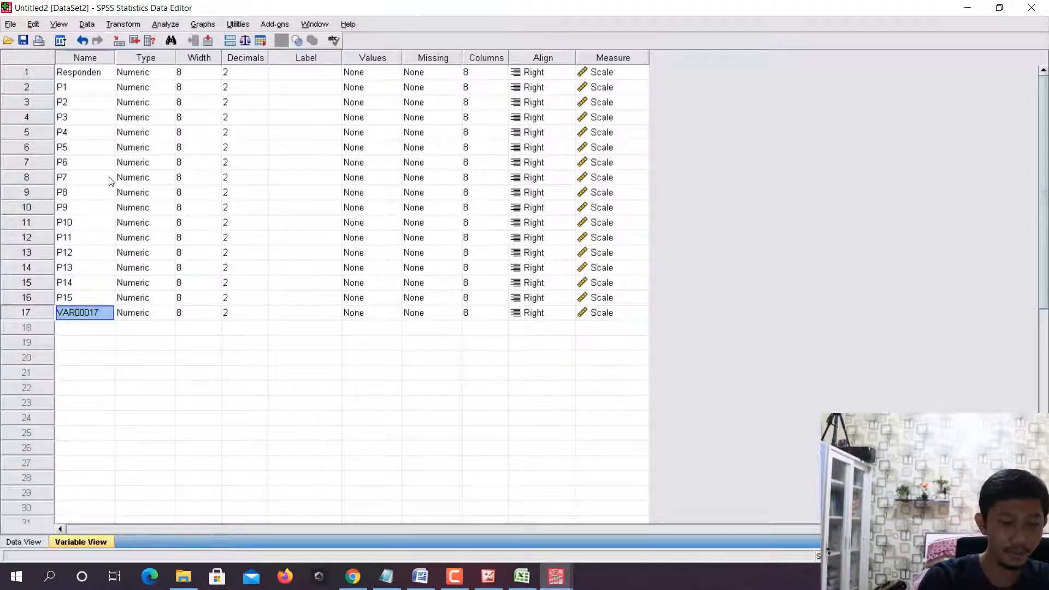
text(P16)
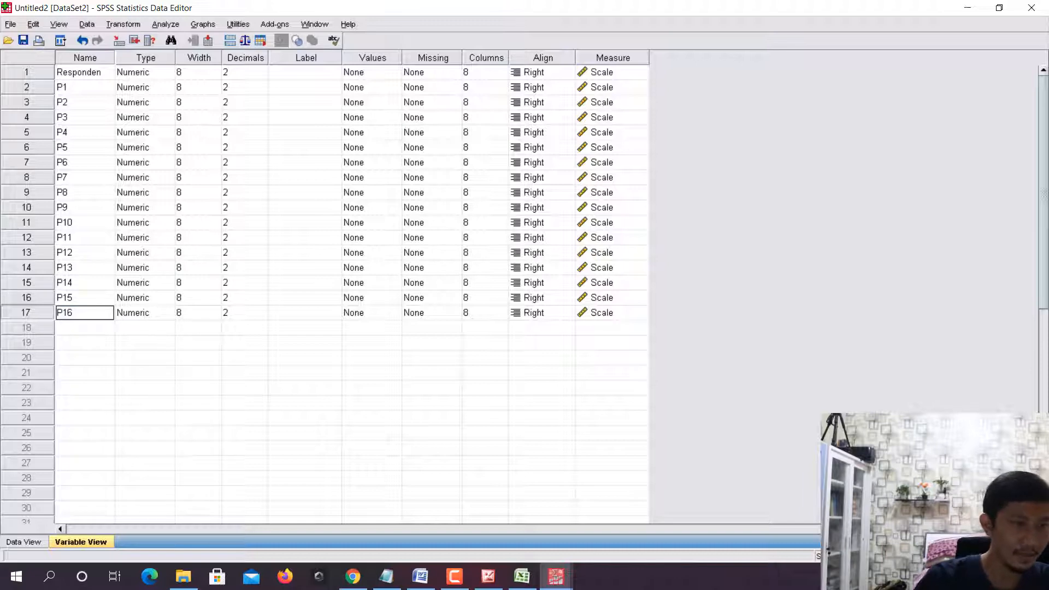
- Save the dataset as data_penelitian on drive D, in the ANALISIS_KONJOIN subfolder that already holds stimulus.sav
click(10, 24)
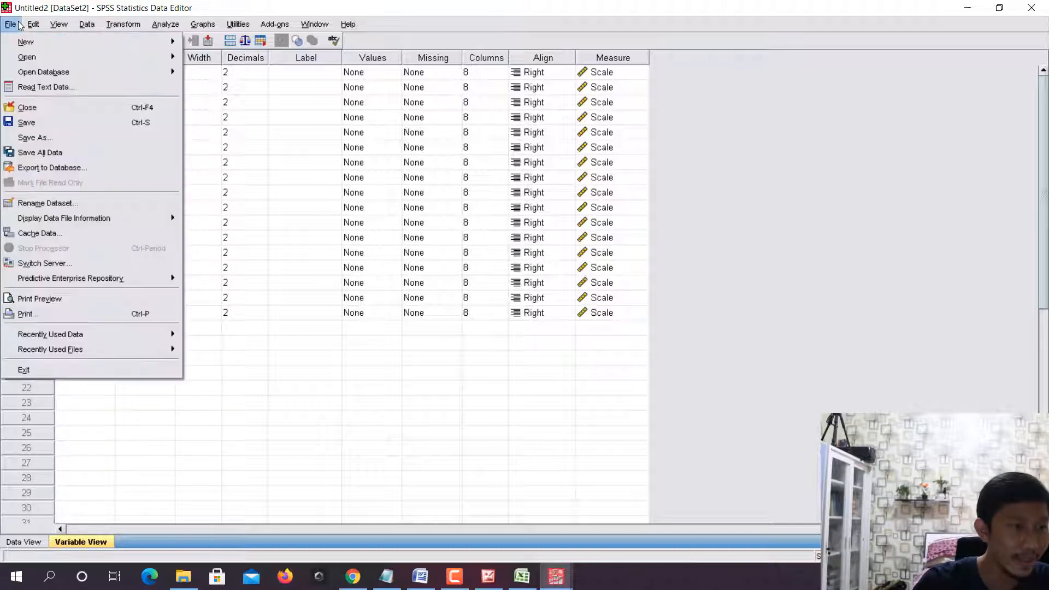
click(37, 126)
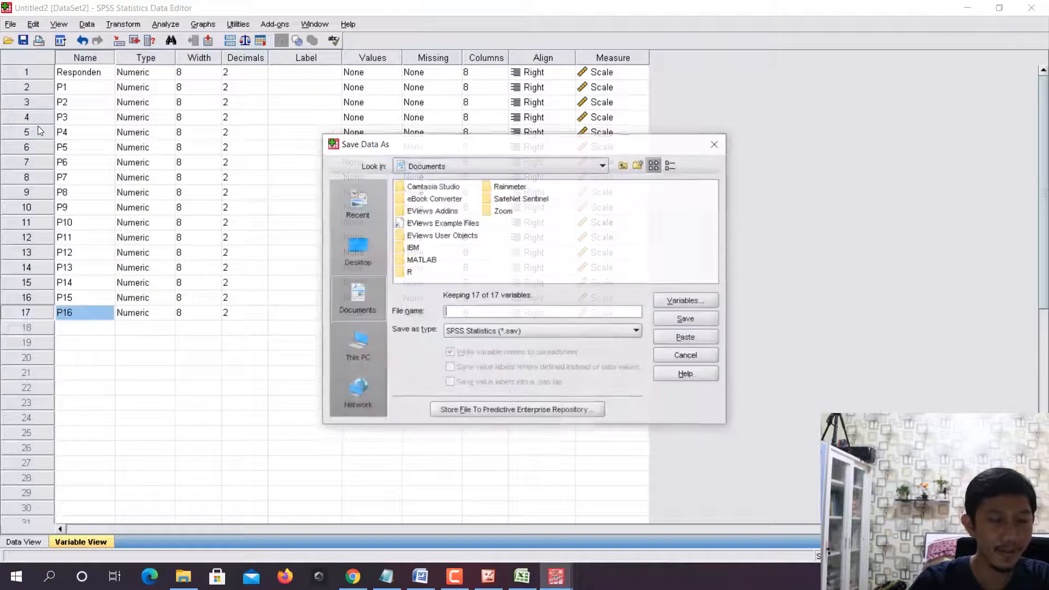
click(444, 164)
click(460, 191)
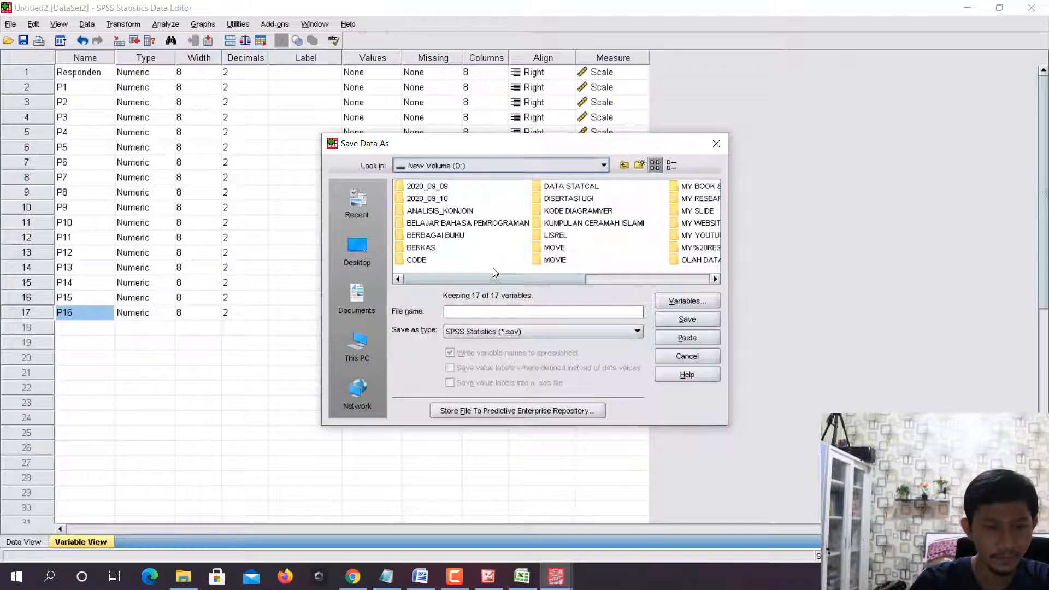
mouse_move(488, 284)
mouse_down()
mouse_move(575, 283)
mouse_move(492, 283)
mouse_up()
double_click(462, 211)
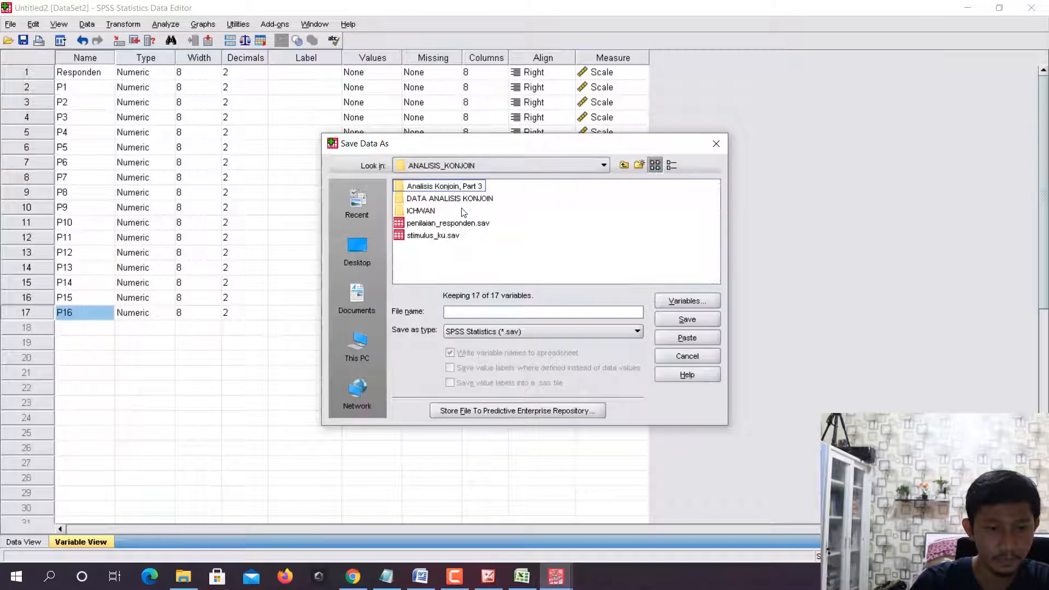
double_click(433, 211)
click(479, 311)
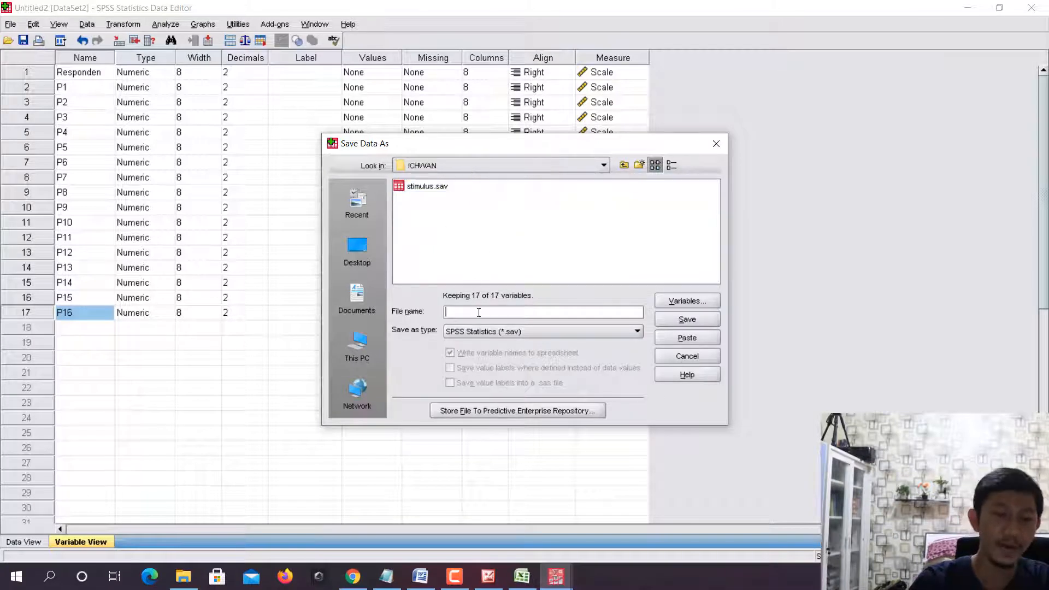
text(data)
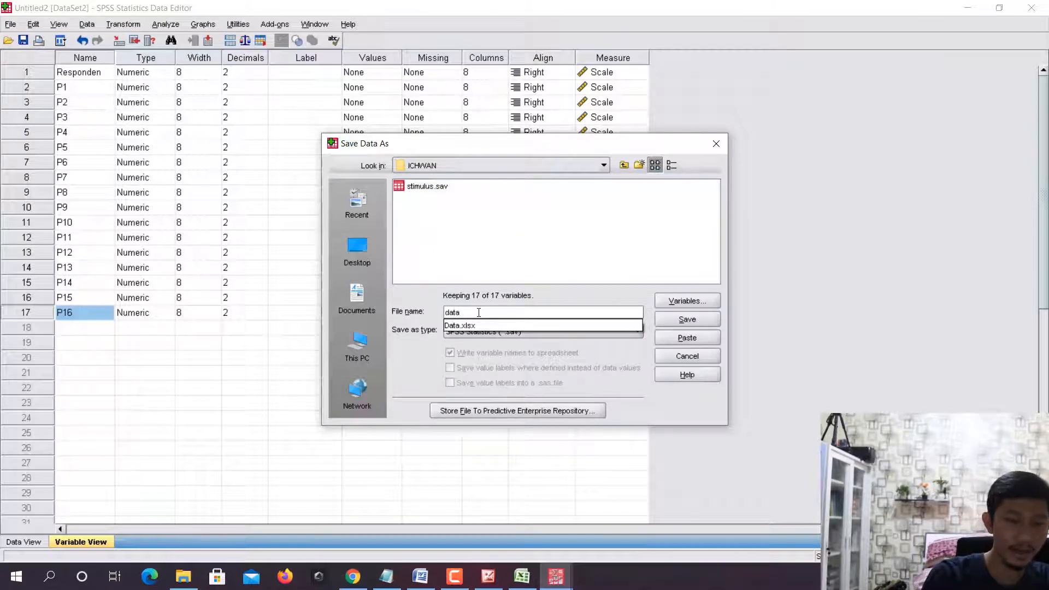
text(_penelitian)
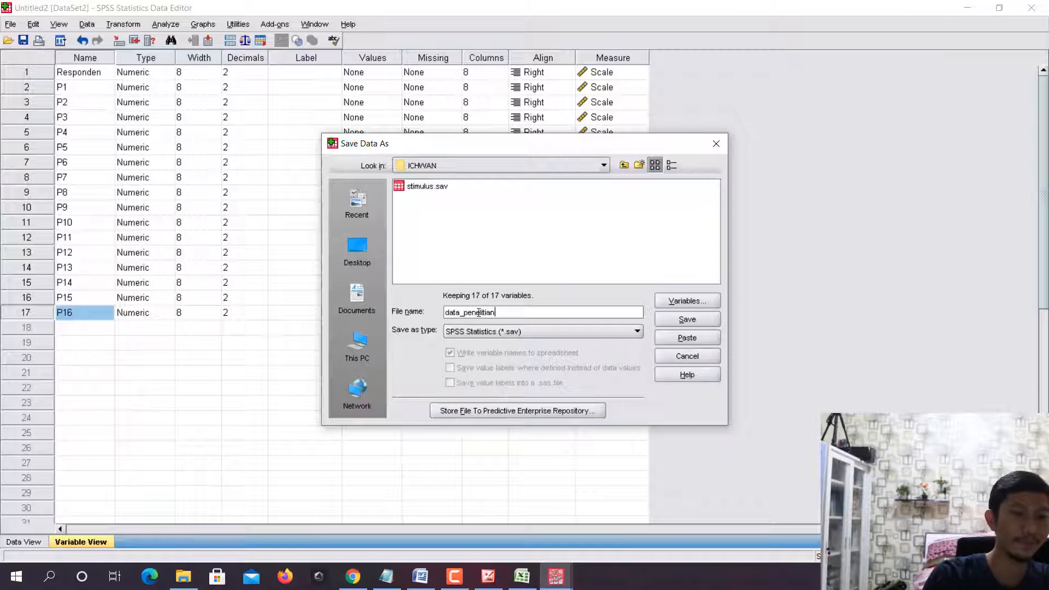
key(Return)
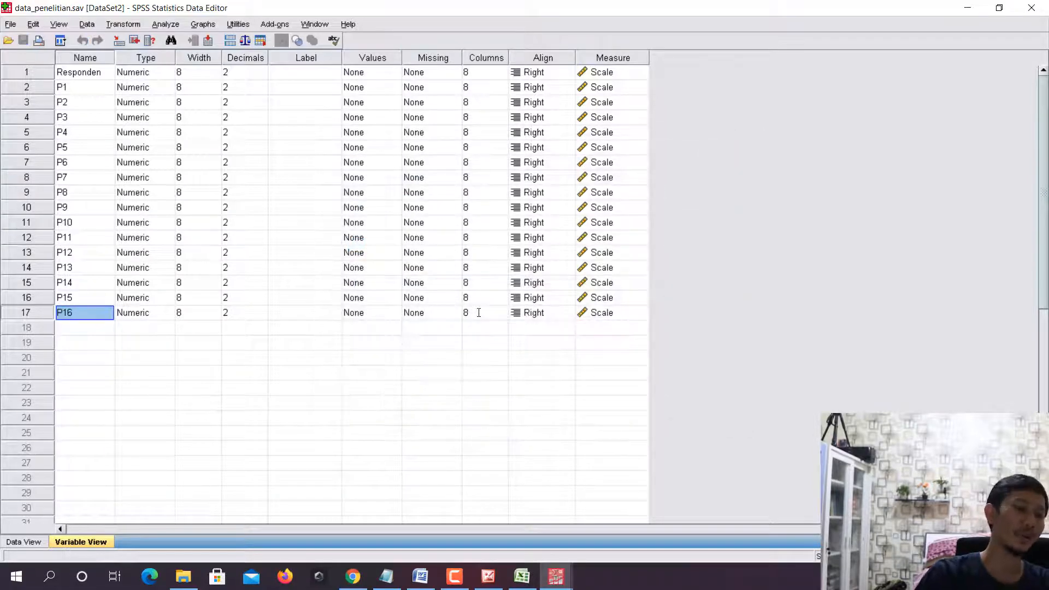
- Check the named rating columns in the data, and locate the saved data_penelitian and stimulus files in File Explorer
click(23, 542)
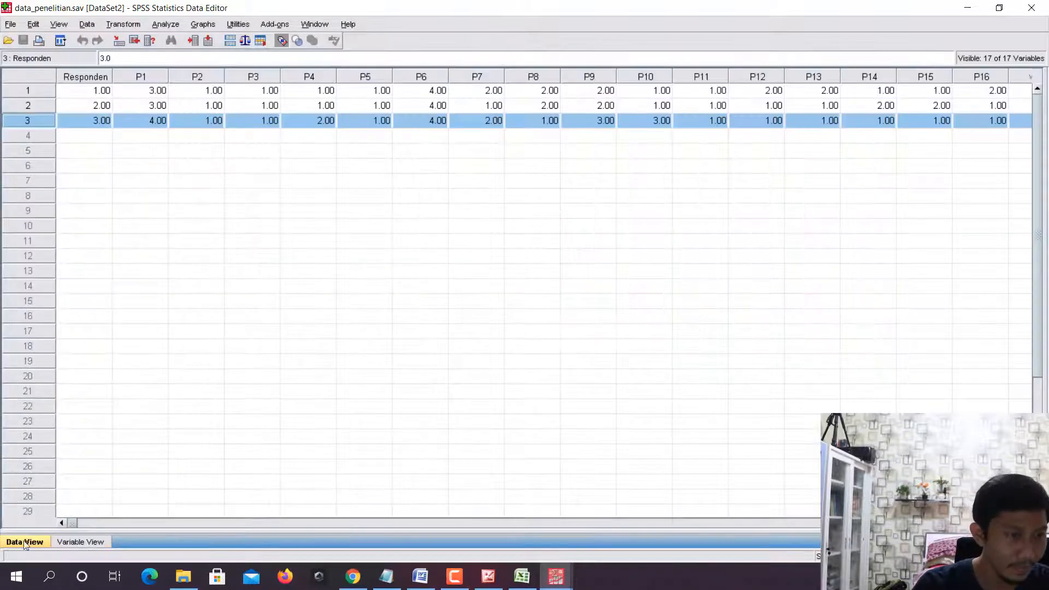
click(185, 581)
click(322, 120)
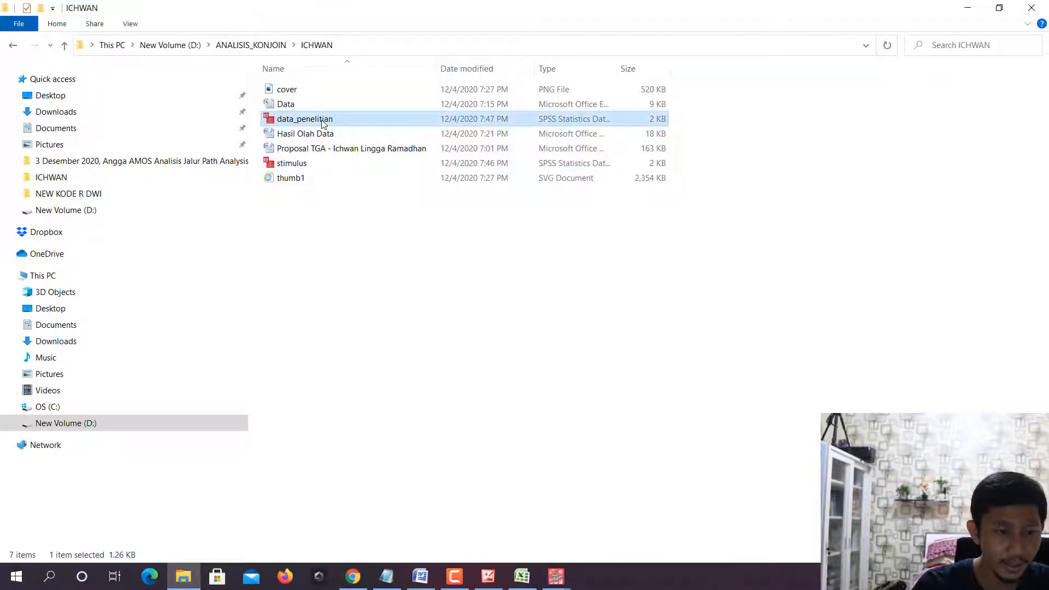
click(312, 162)
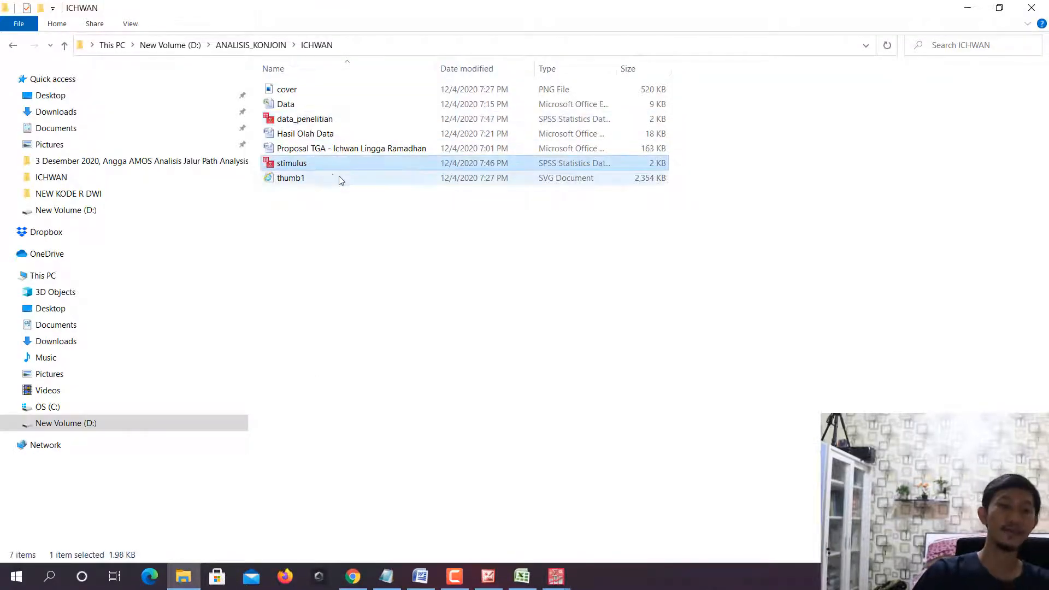
- Return to SPSS and close the empty Untitled1 dataset and the extra output window
click(558, 574)
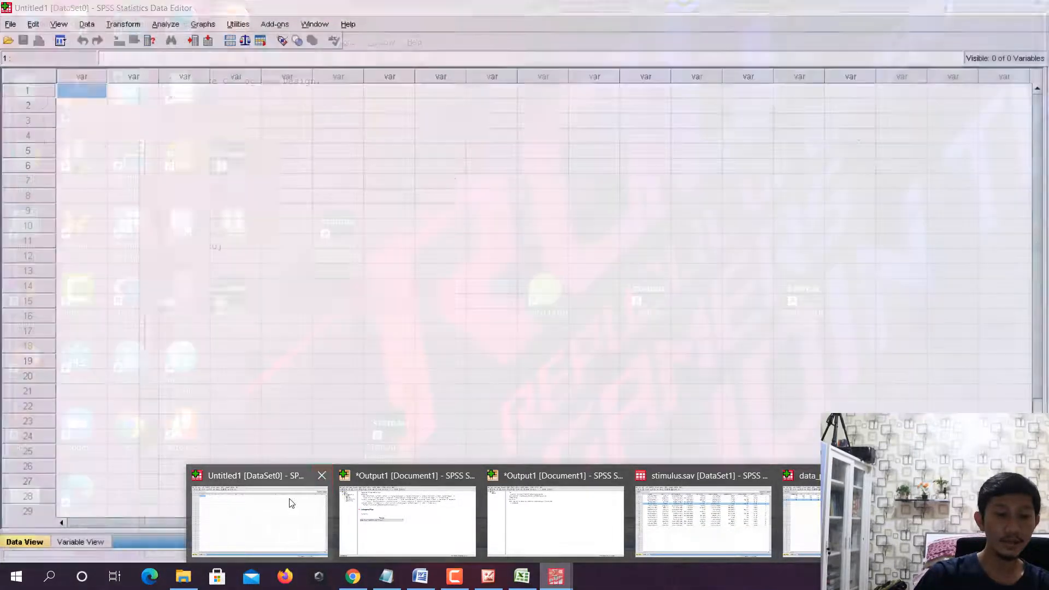
click(290, 500)
click(1032, 7)
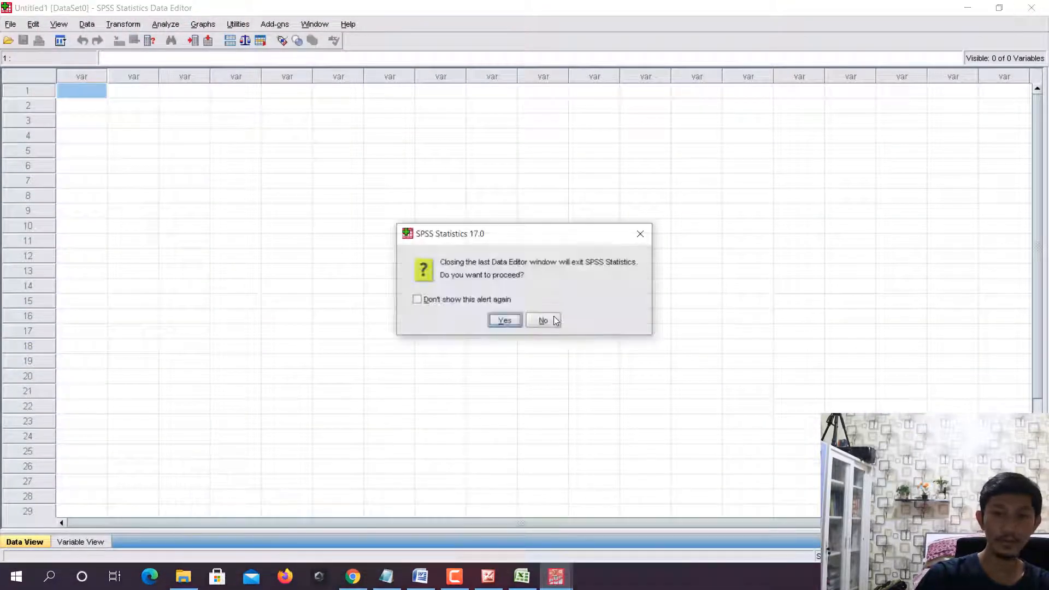
click(504, 320)
click(533, 321)
- Bring up the data_penelitian dataset and create a new empty syntax file from it
mouse_move(557, 574)
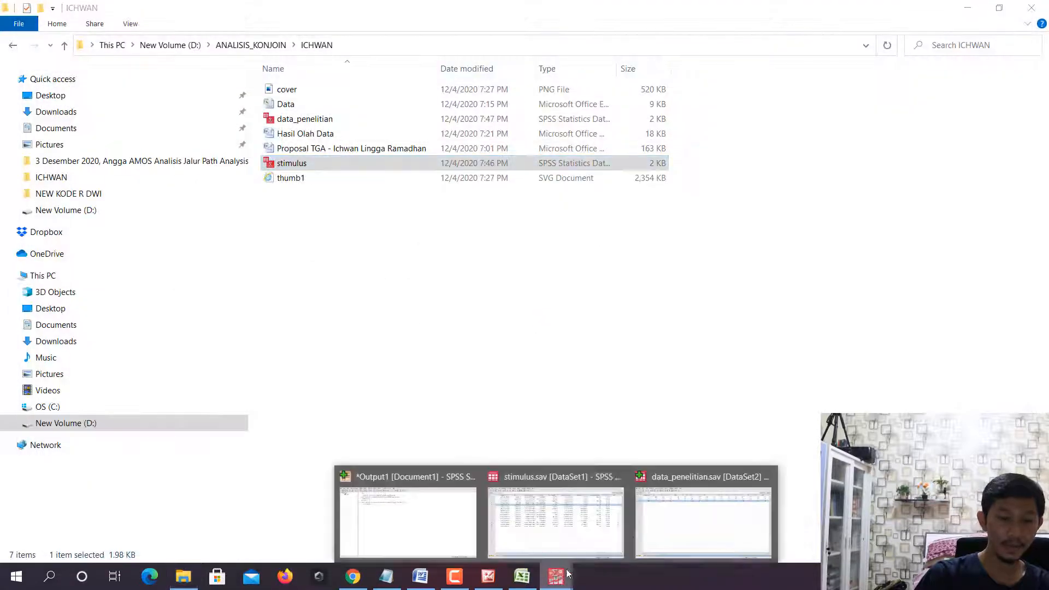
click(674, 528)
click(11, 25)
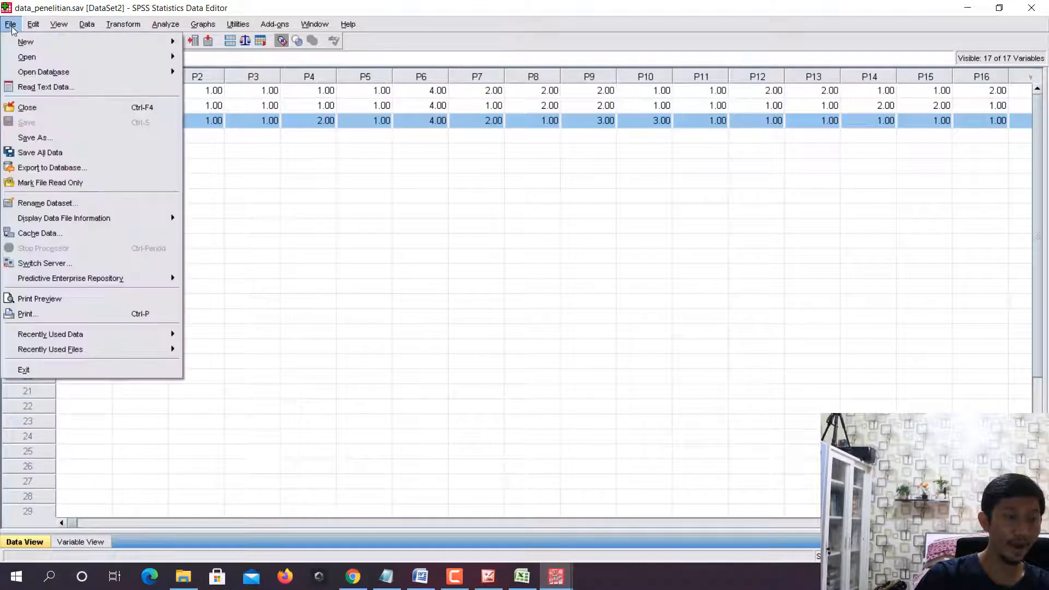
mouse_move(164, 46)
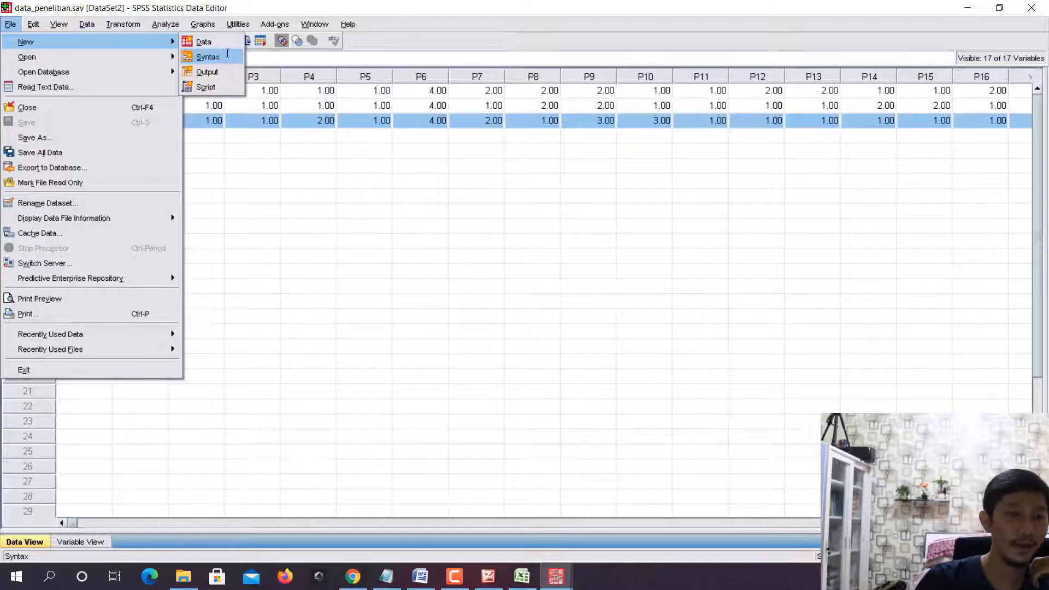
key(Return)
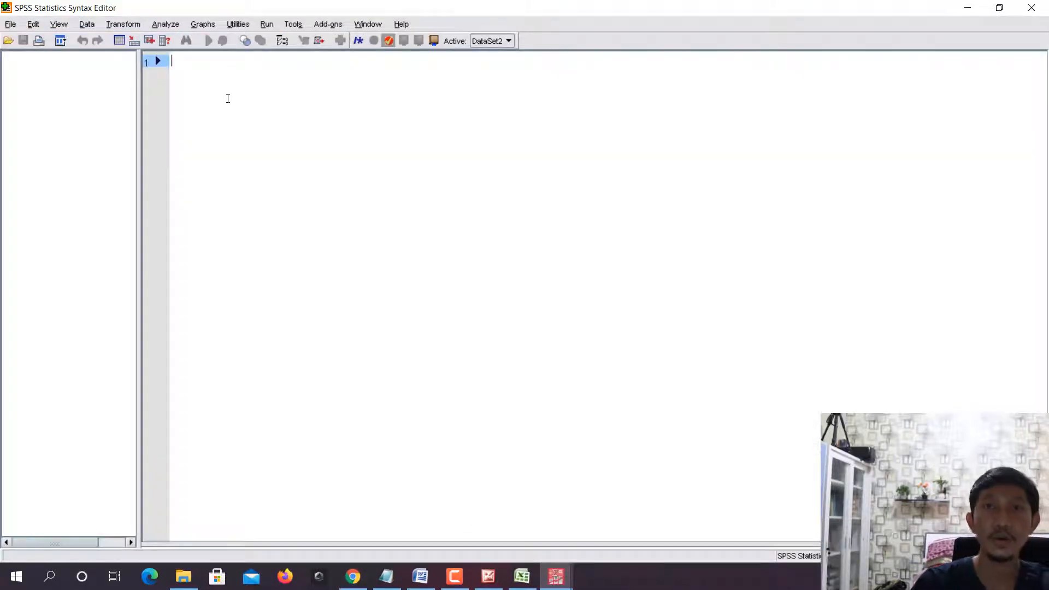
- Switch to Notepad and cut the lines Ada and Tidak Ada out of the untitled note
click(387, 576)
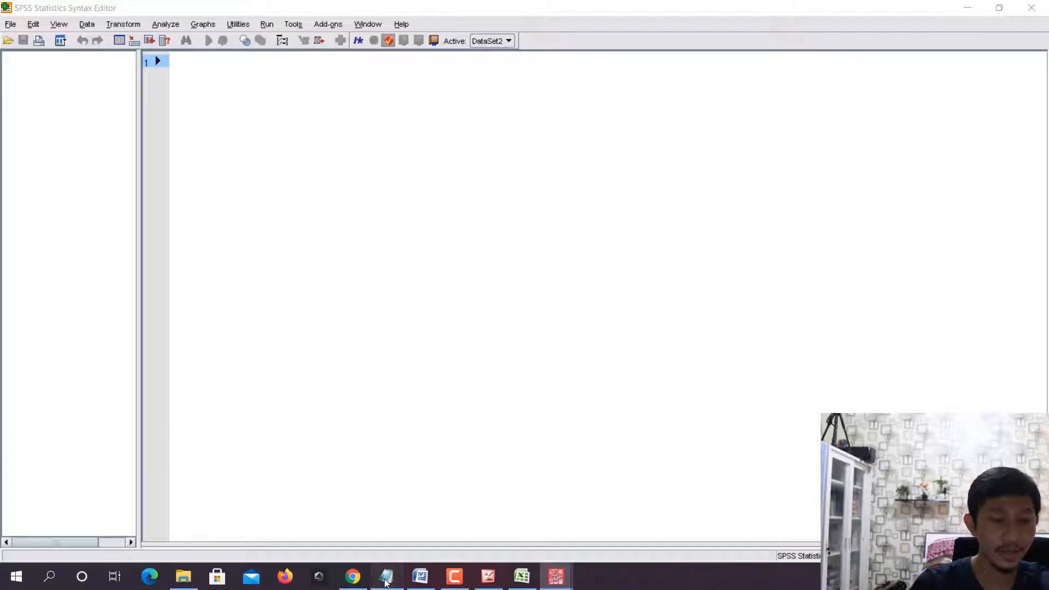
key(ctrl+a)
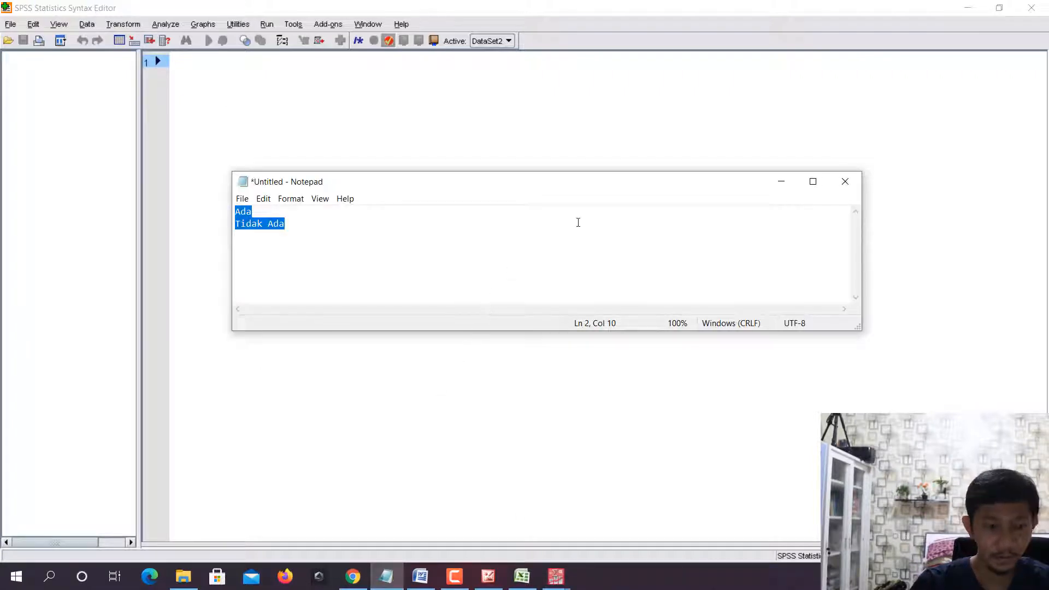
key(ctrl+x)
- Switch to File Explorer and search the ANALISIS_KONJOIN subfolders for the existing conjoint syntax file
click(183, 576)
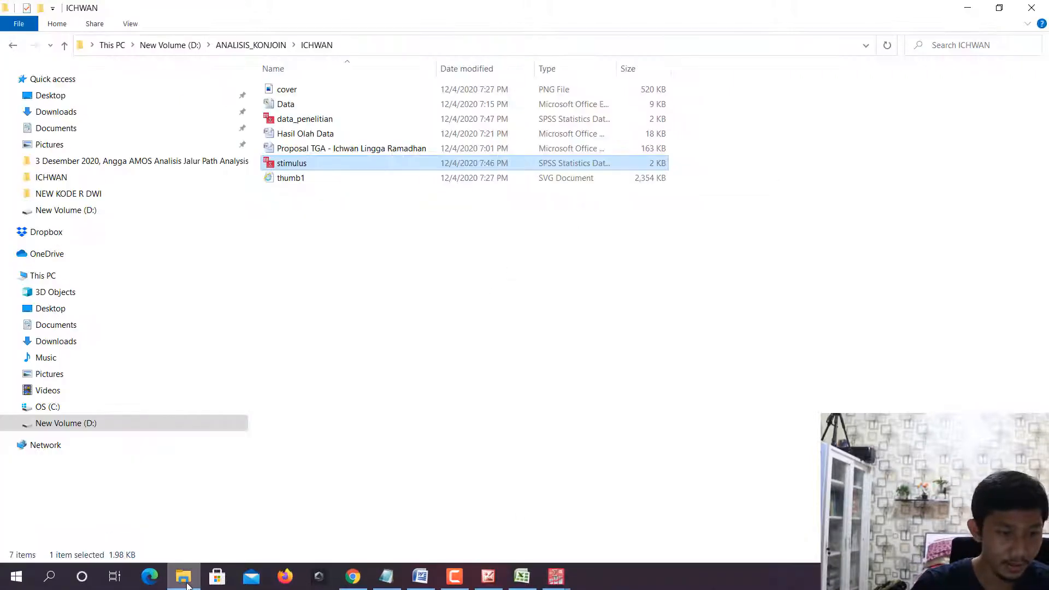
click(64, 45)
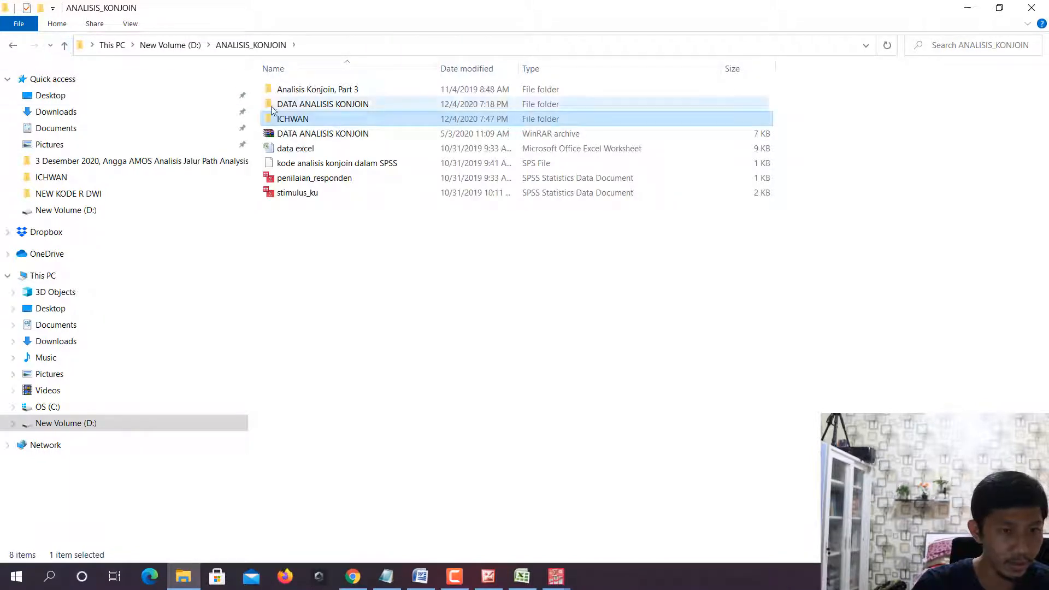
double_click(305, 90)
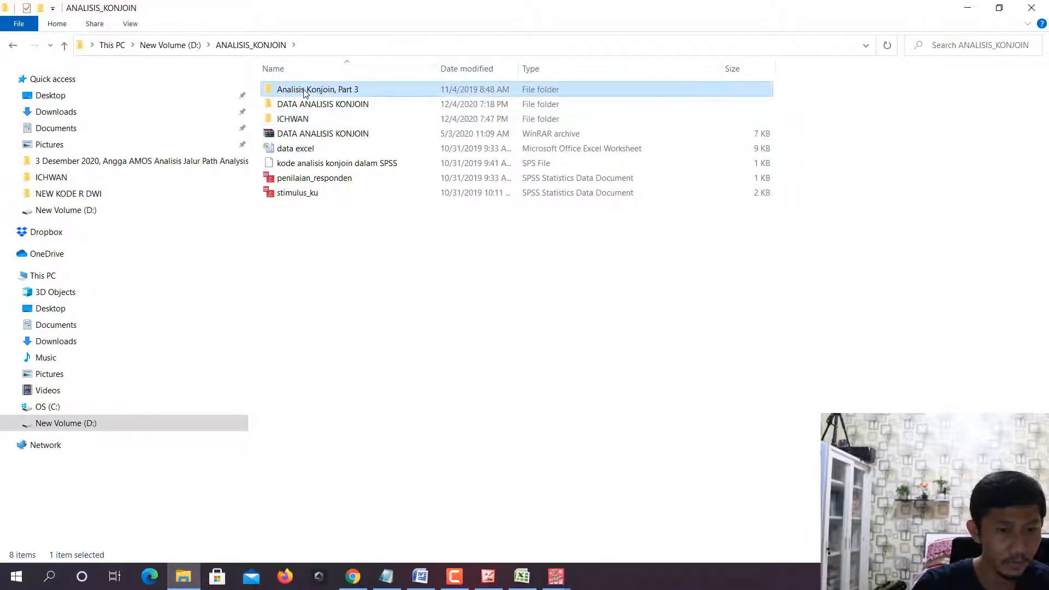
click(64, 46)
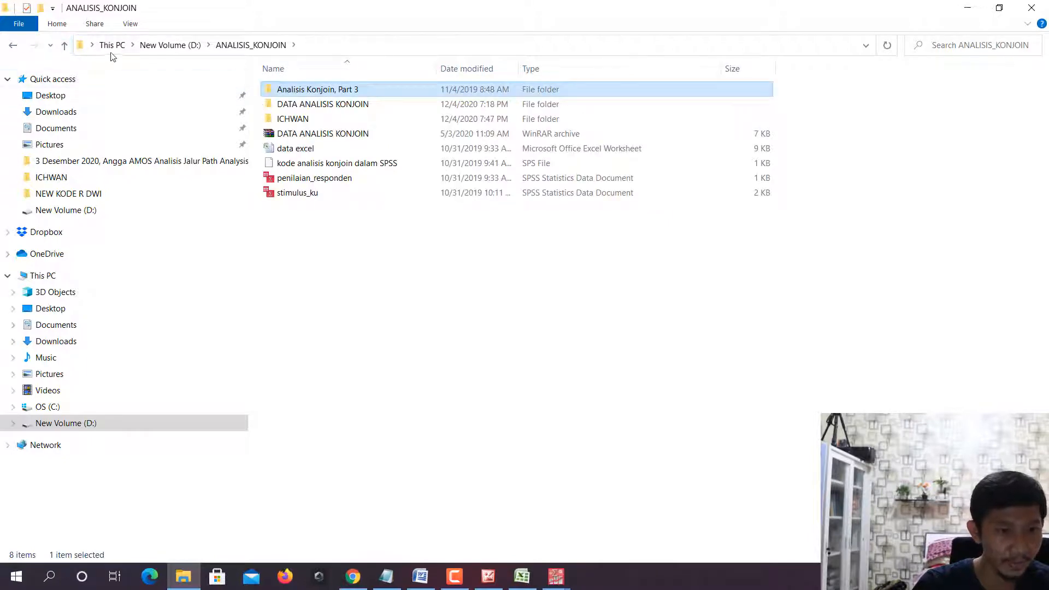
double_click(284, 104)
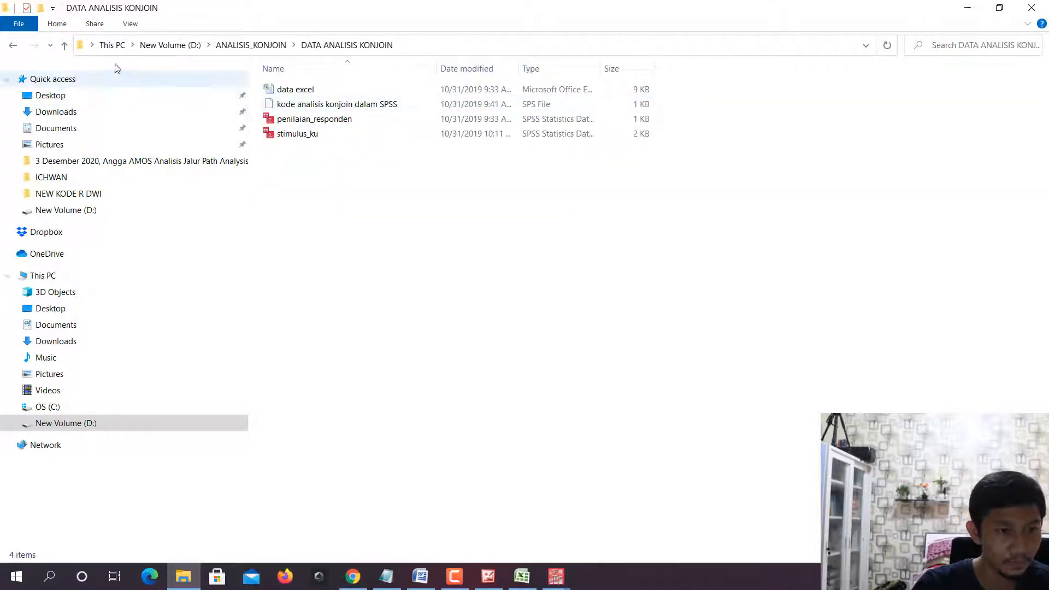
click(64, 46)
click(65, 47)
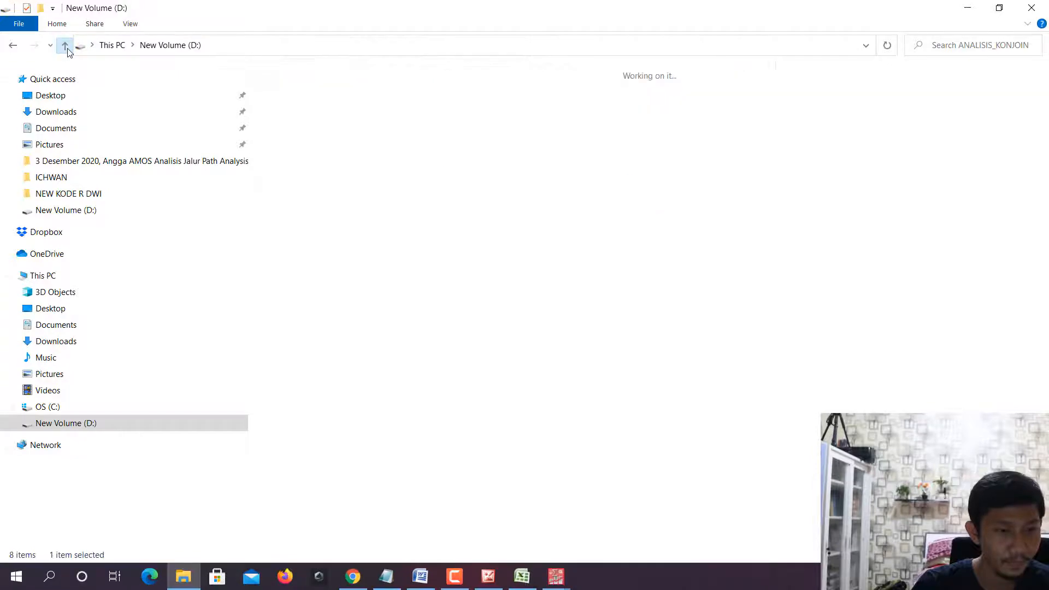
double_click(697, 80)
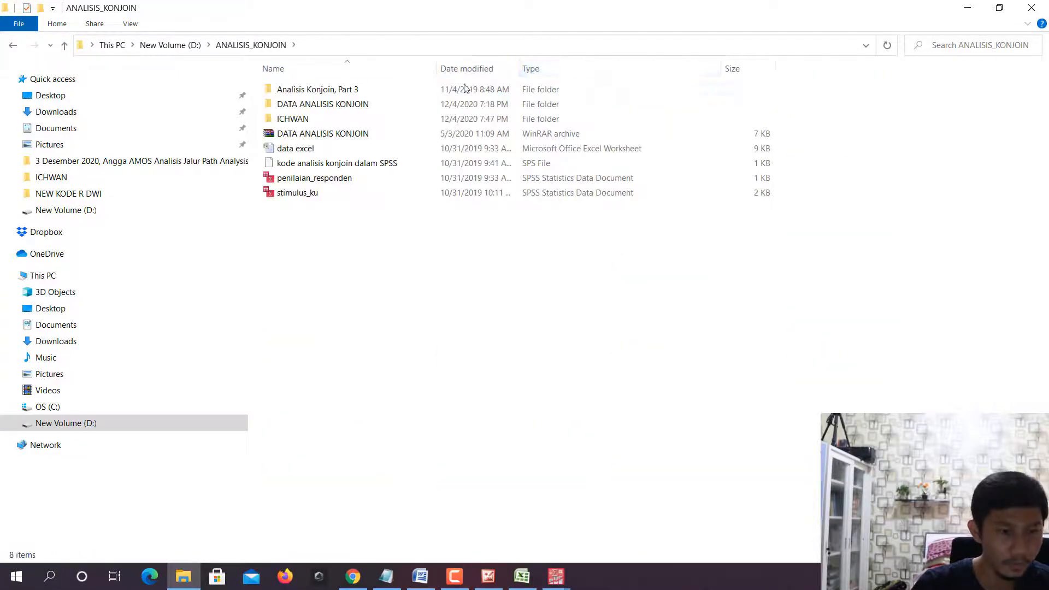
click(317, 94)
double_click(318, 90)
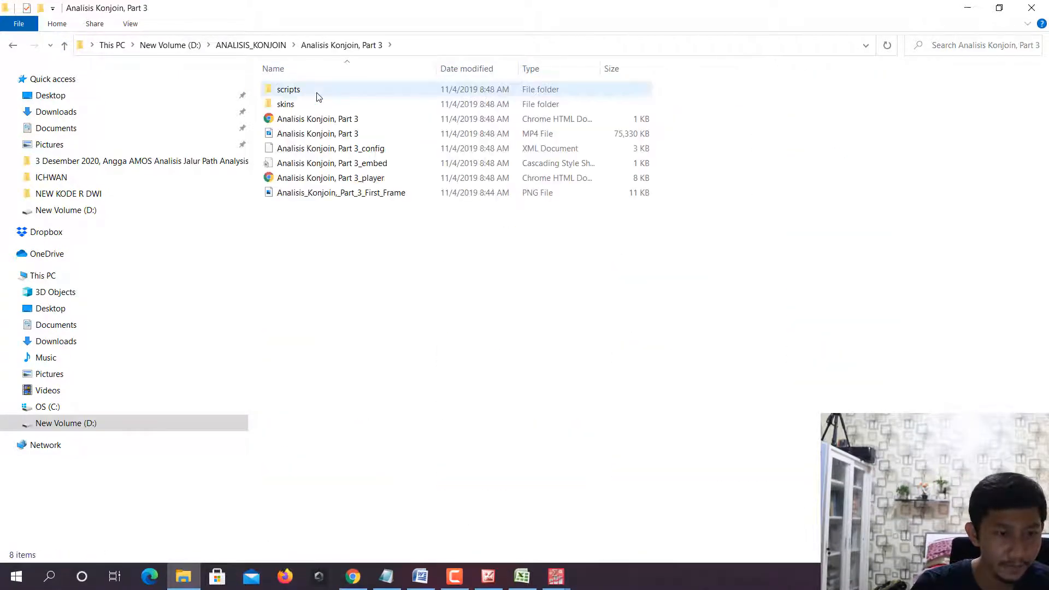
click(64, 45)
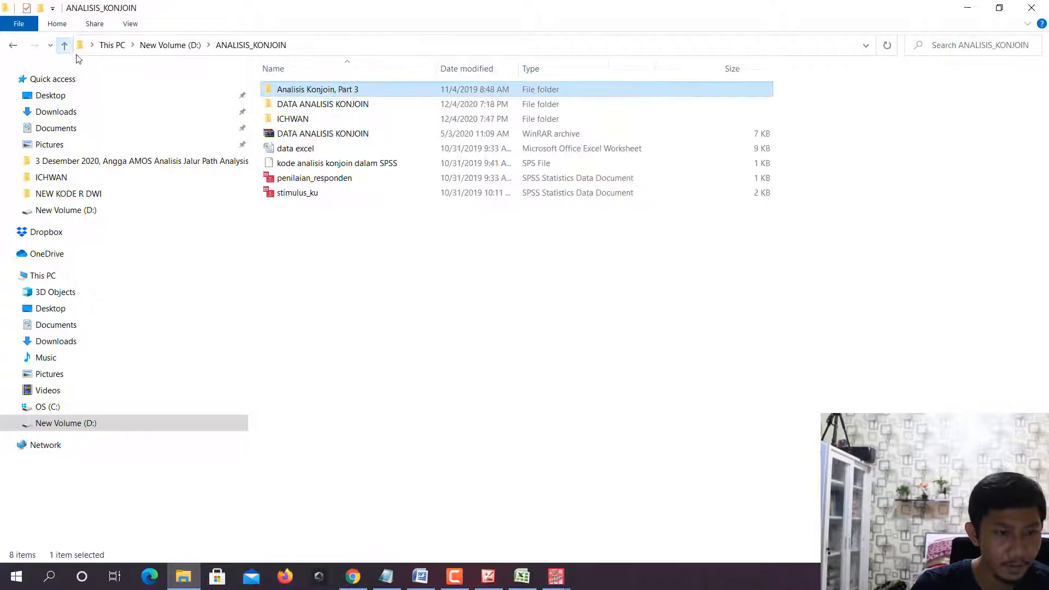
- Copy the file kode analisis konjoin dalam SPSS from DATA ANALISIS KONJOIN into the folder that holds data_penelitian and stimulus
double_click(316, 103)
click(309, 110)
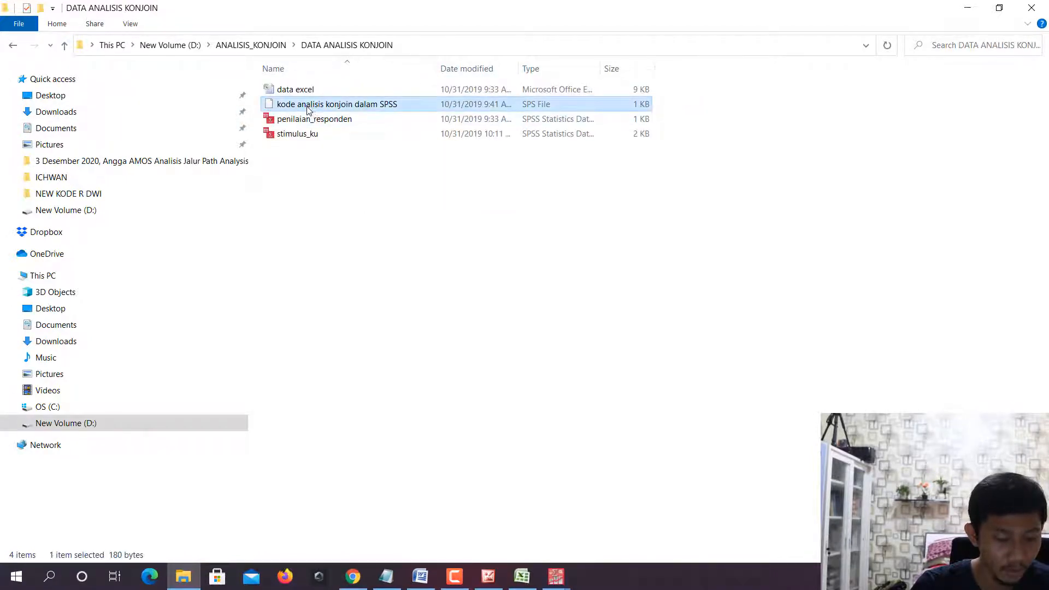
click(64, 46)
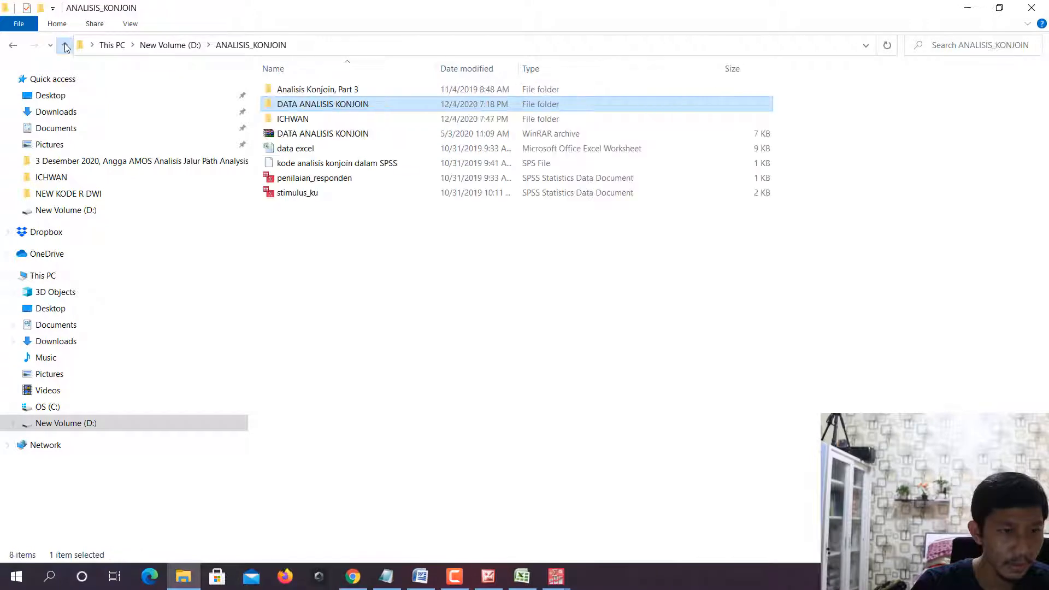
double_click(304, 121)
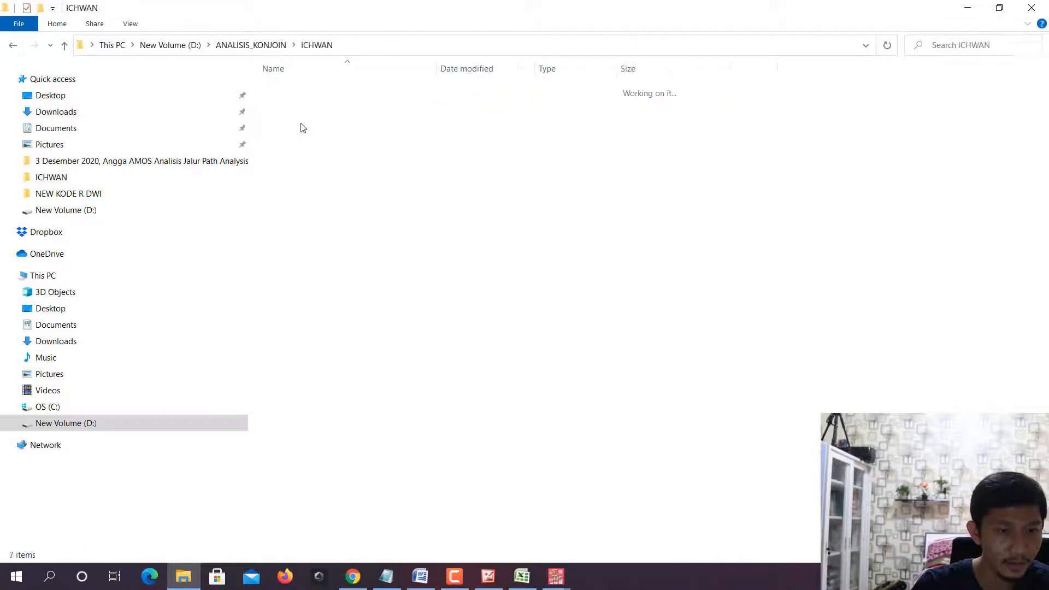
key(ctrl+v)
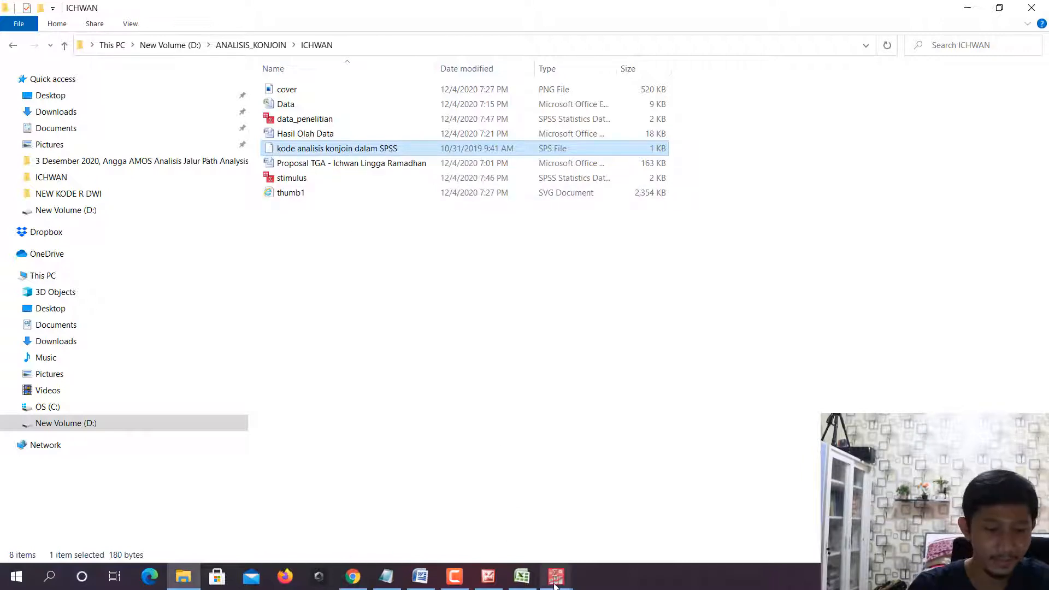
- Switch to the SPSS Syntax Editor and open the copied kode analisis konjoin dalam SPSS.sps from its study folder under D:\ANALISIS_KONJOIN
mouse_move(552, 585)
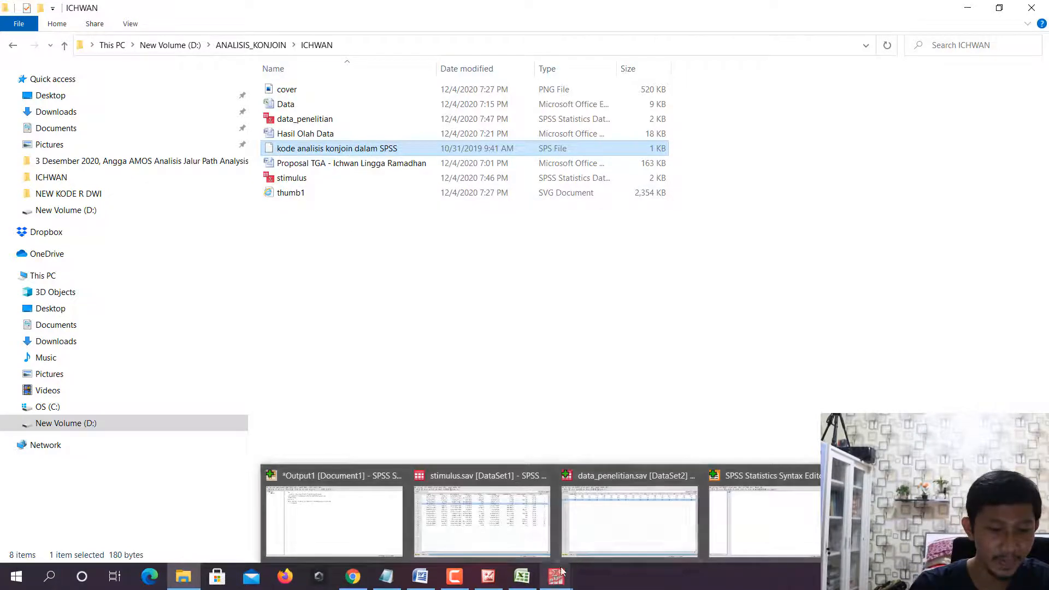
click(740, 519)
click(10, 24)
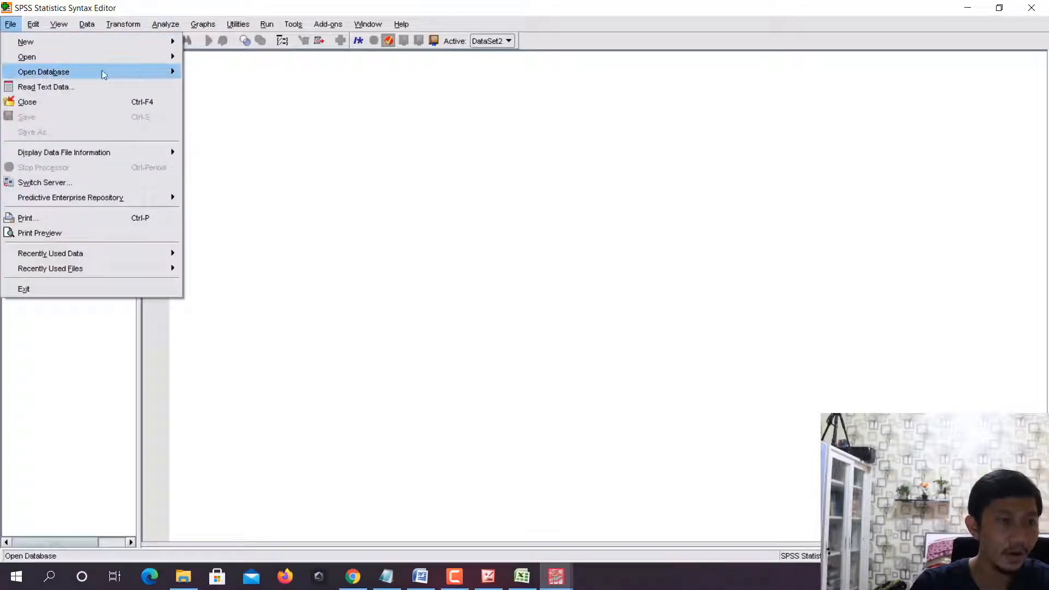
mouse_move(145, 61)
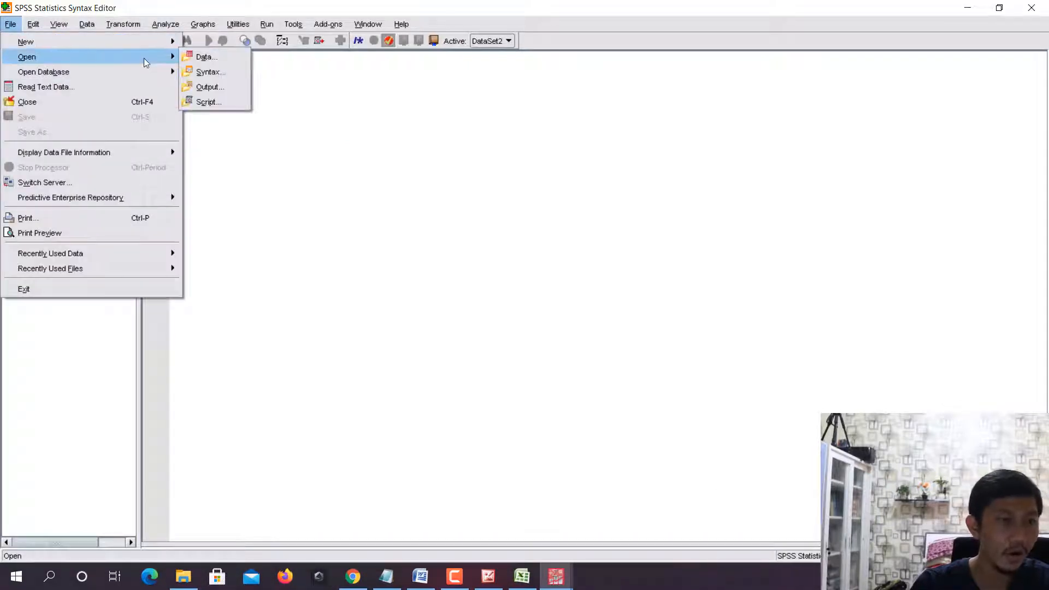
click(217, 72)
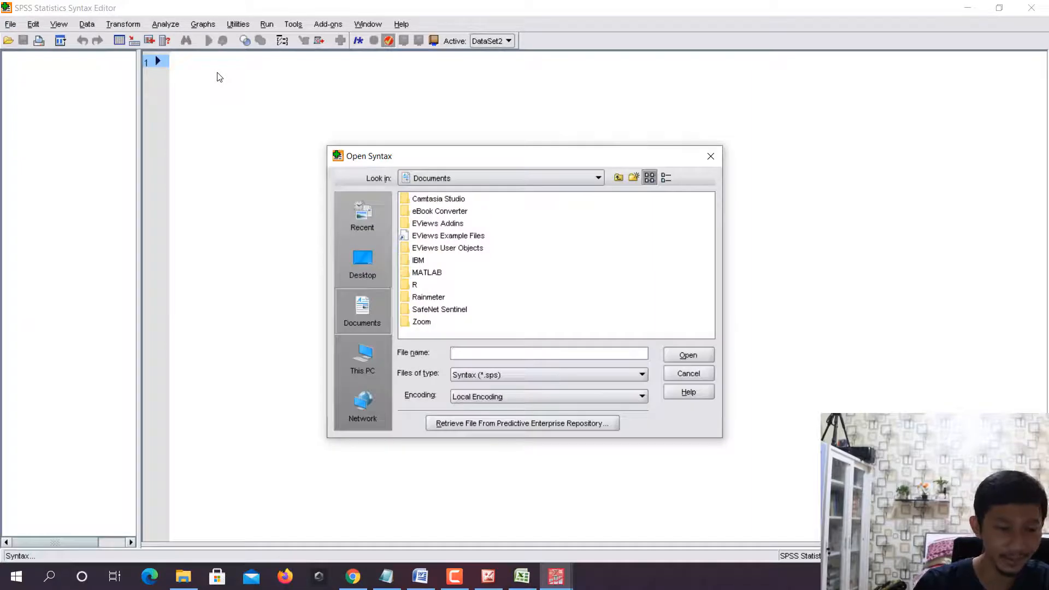
click(460, 183)
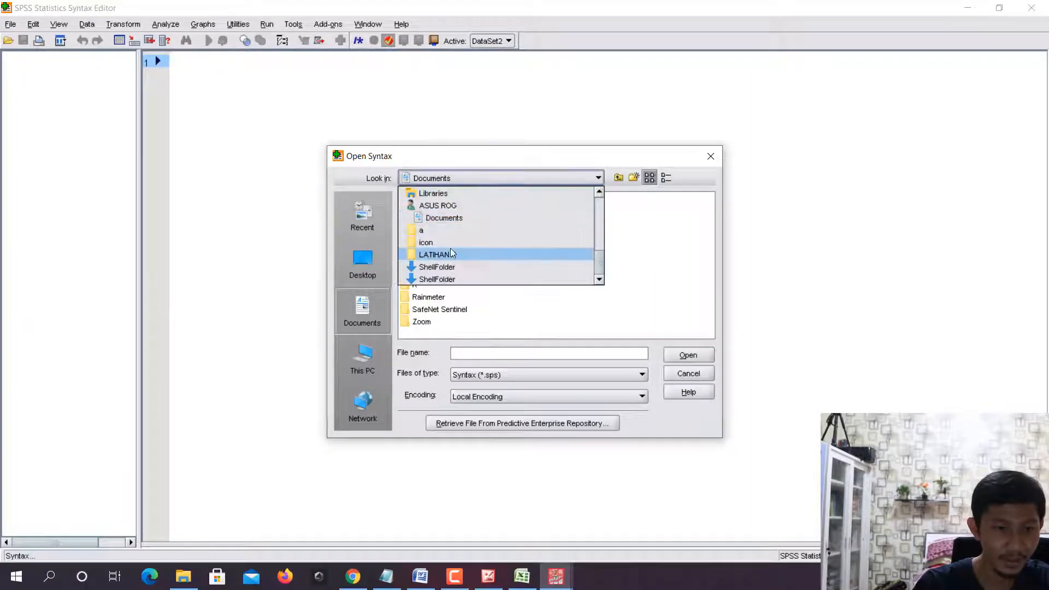
scroll(451, 245, down, 3)
scroll(452, 240, up, 3)
click(457, 230)
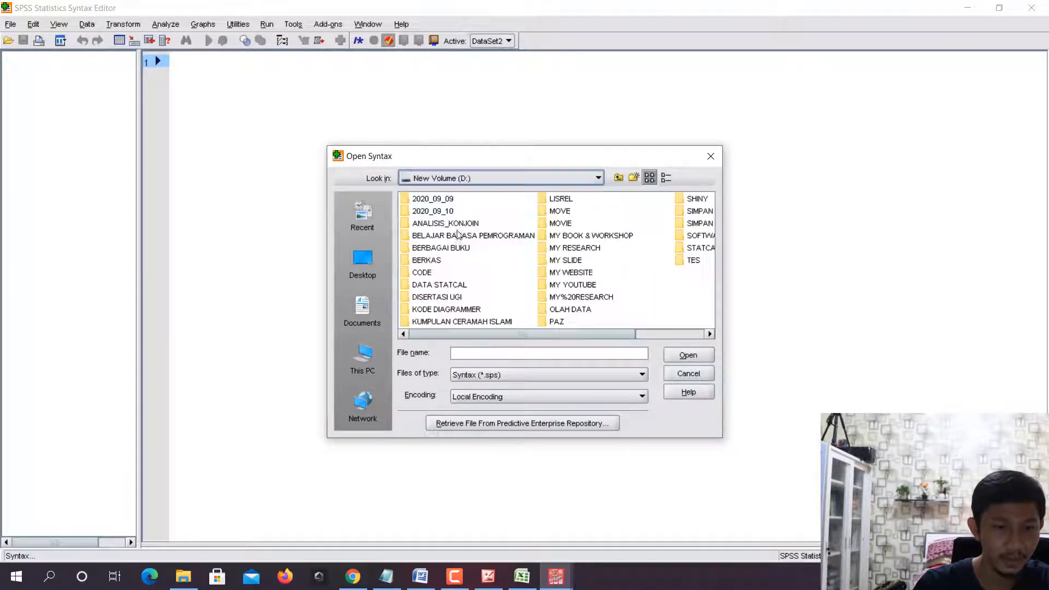
double_click(451, 224)
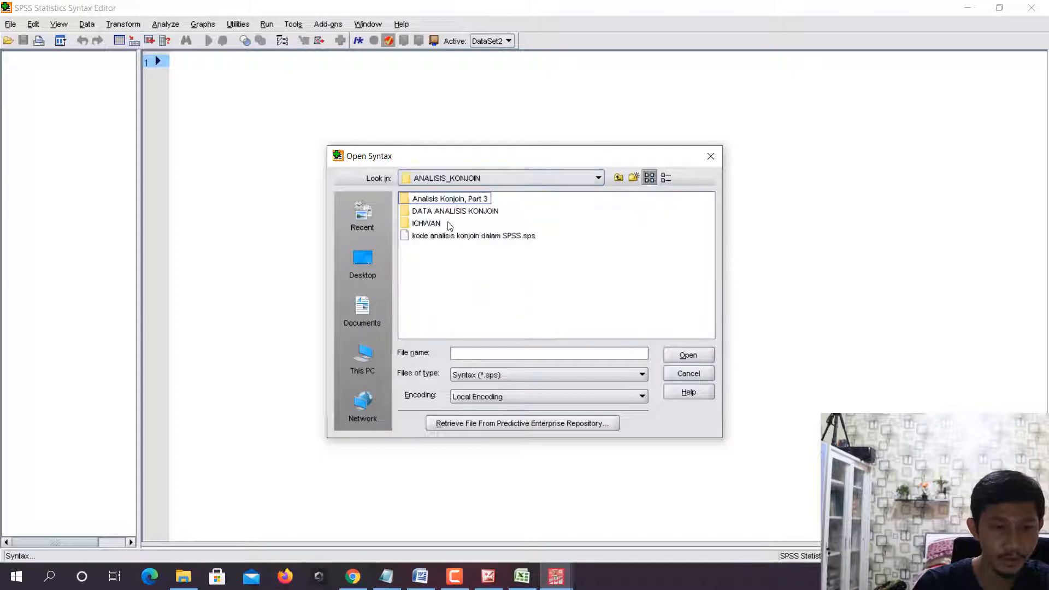
double_click(437, 224)
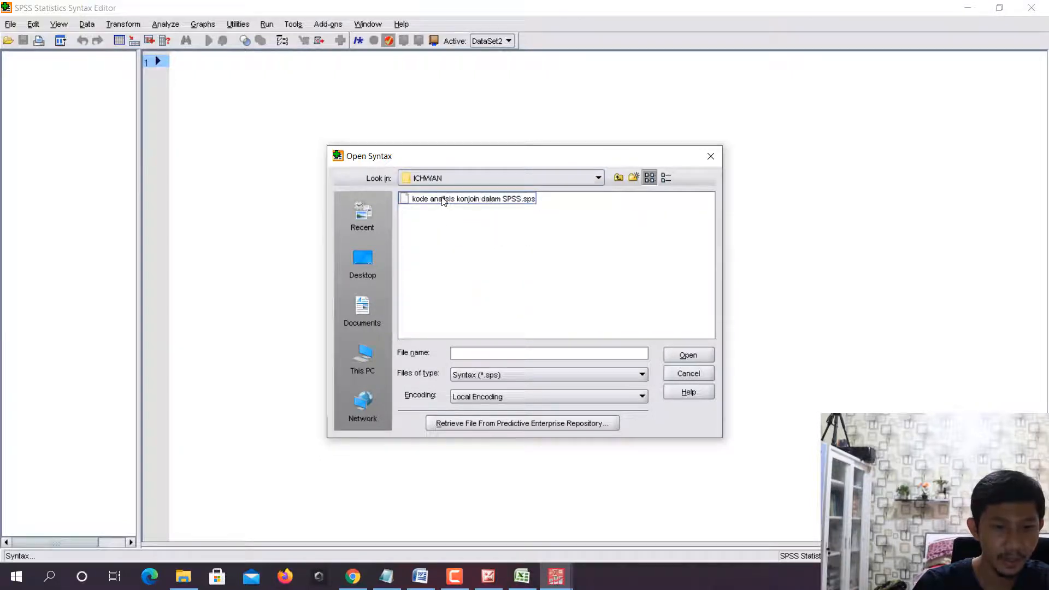
double_click(444, 200)
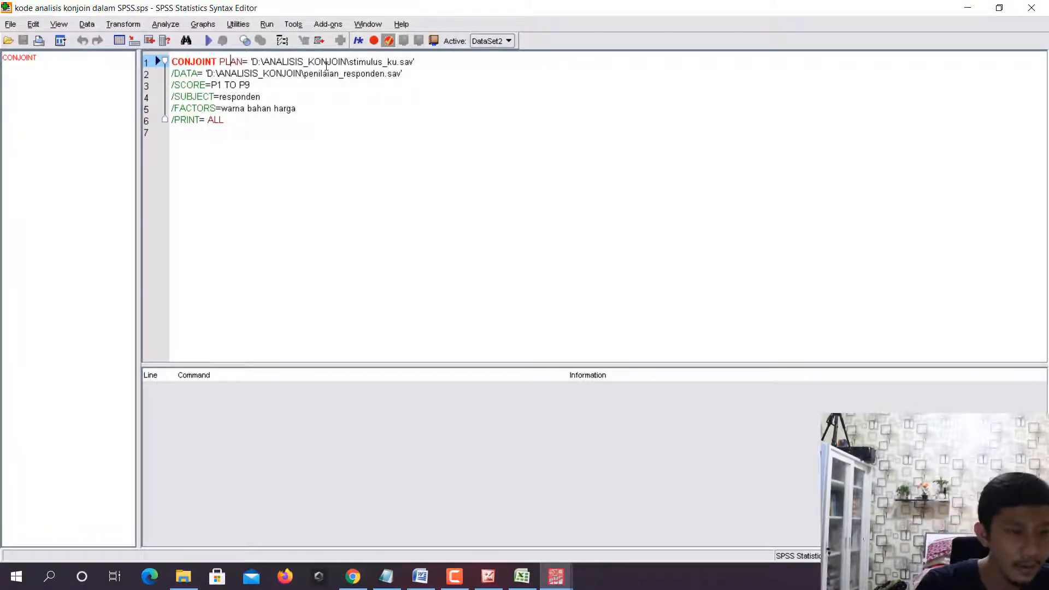
- Review the CONJOINT command's PLAN line and compare its file path with the study folder in File Explorer
key(Right)
key(Right)
key(Right)
key(Delete)
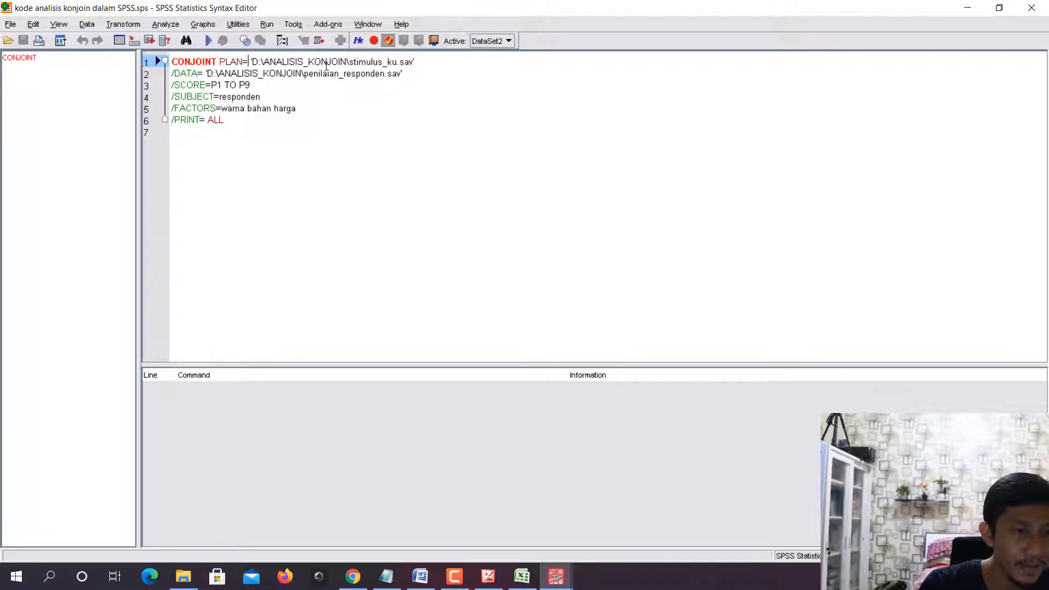
click(327, 126)
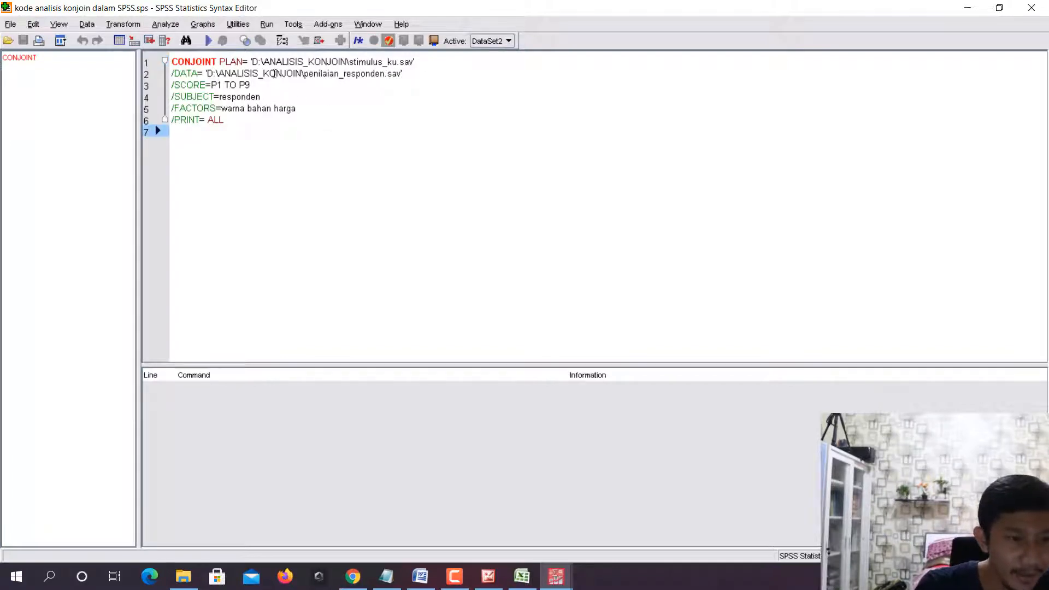
click(183, 576)
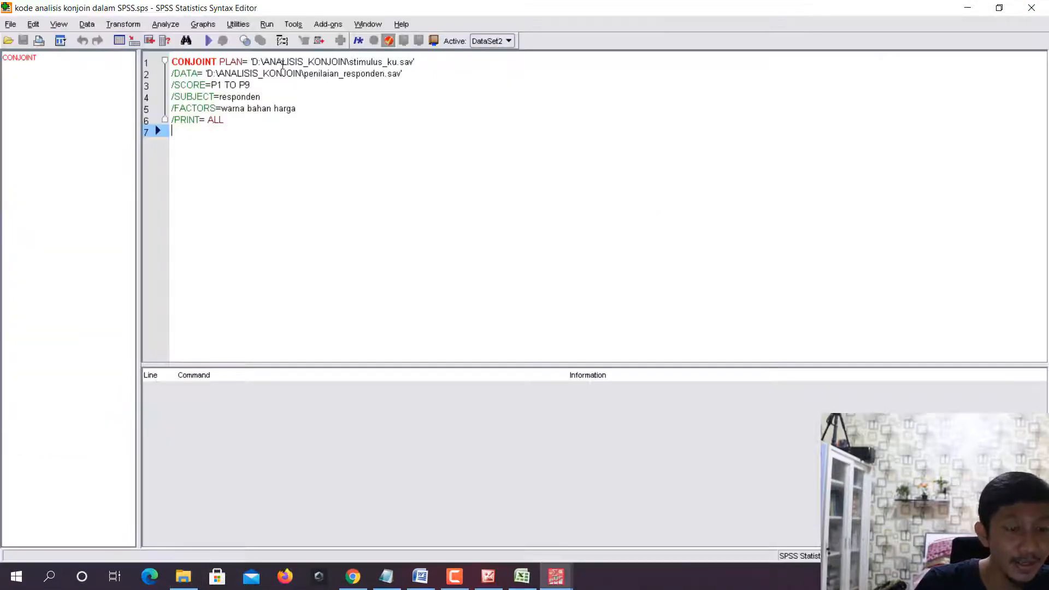
- Insert the study subfolder's name and a backslash after ANALISIS_KONJOIN\ in the PLAN path, checking the folder name in File Explorer
click(283, 62)
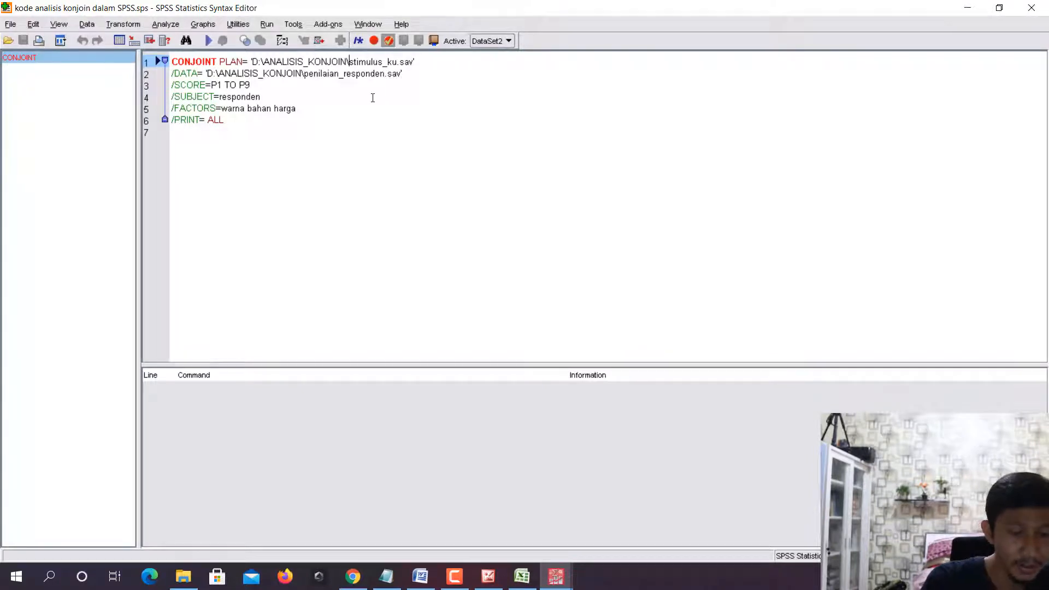
text(CHW\)
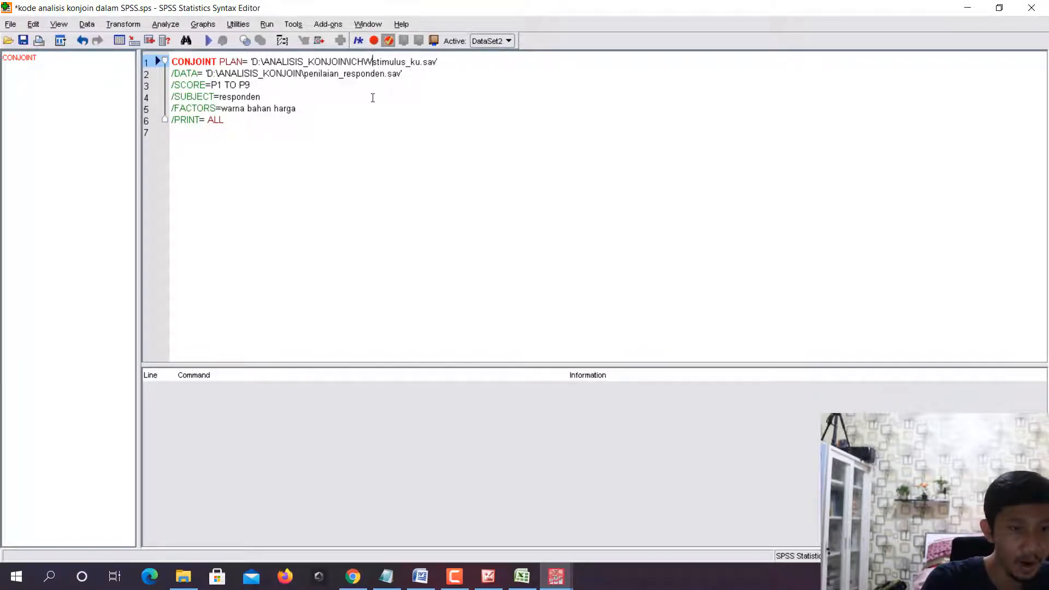
text(AN)
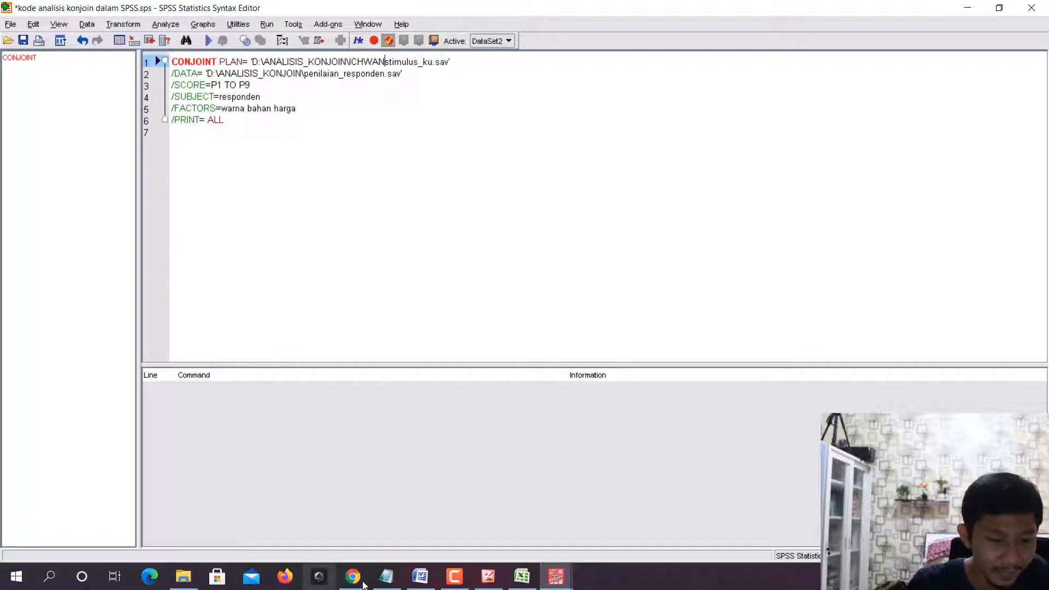
click(353, 577)
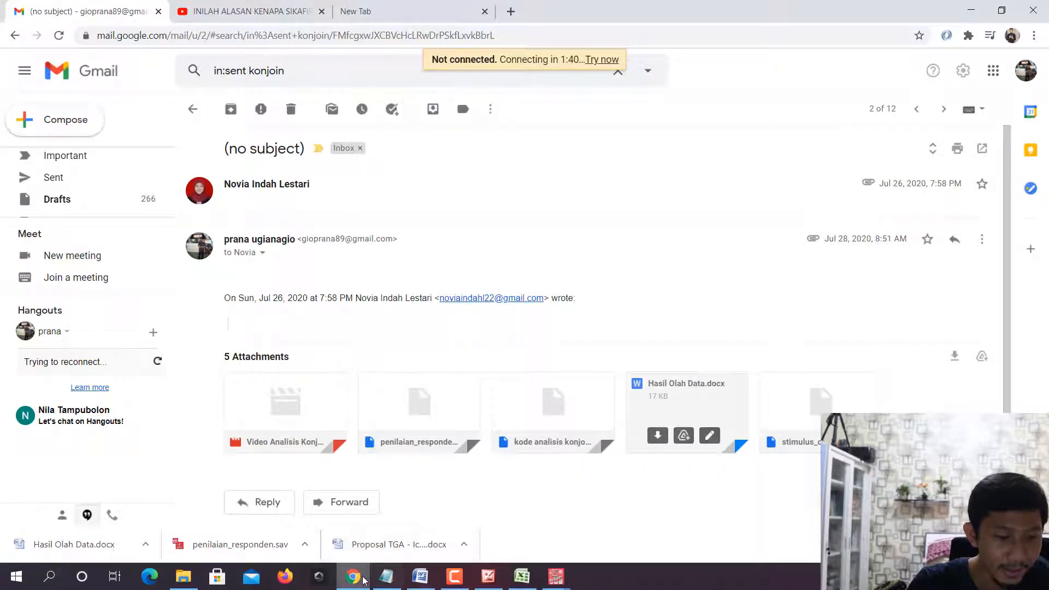
click(556, 576)
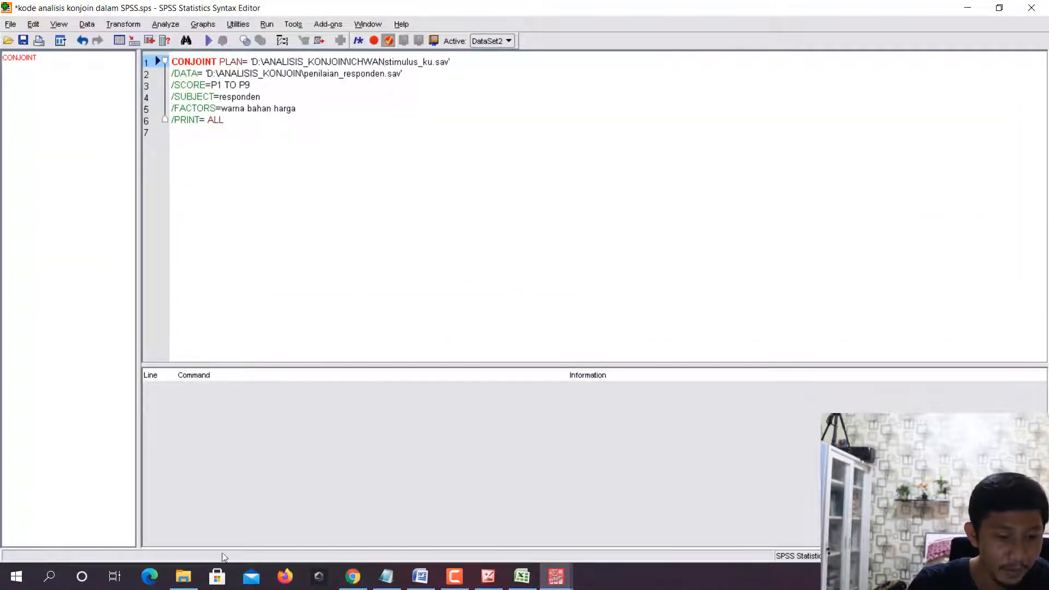
click(183, 576)
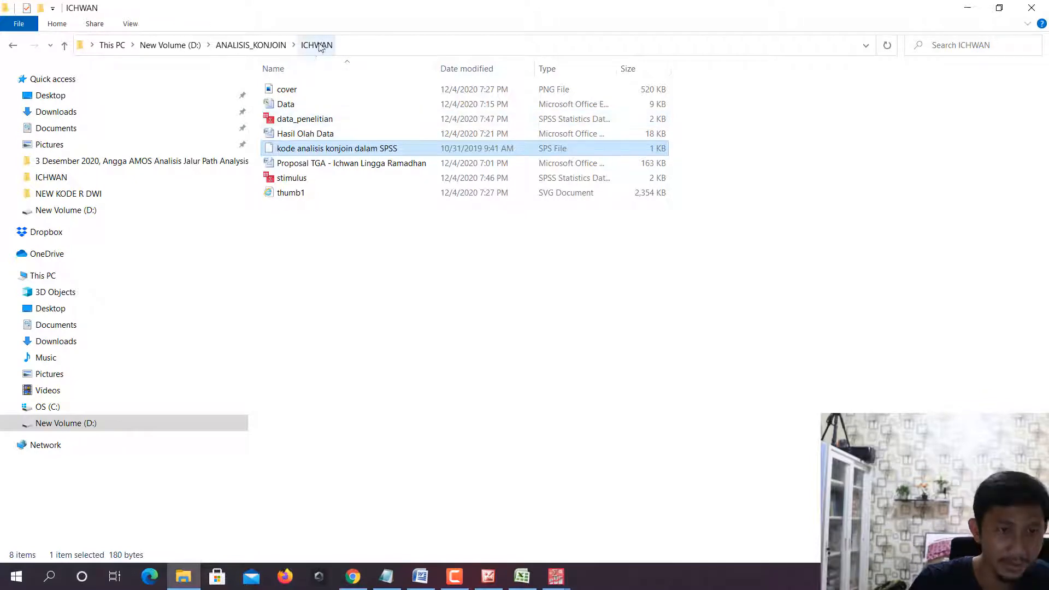
click(967, 8)
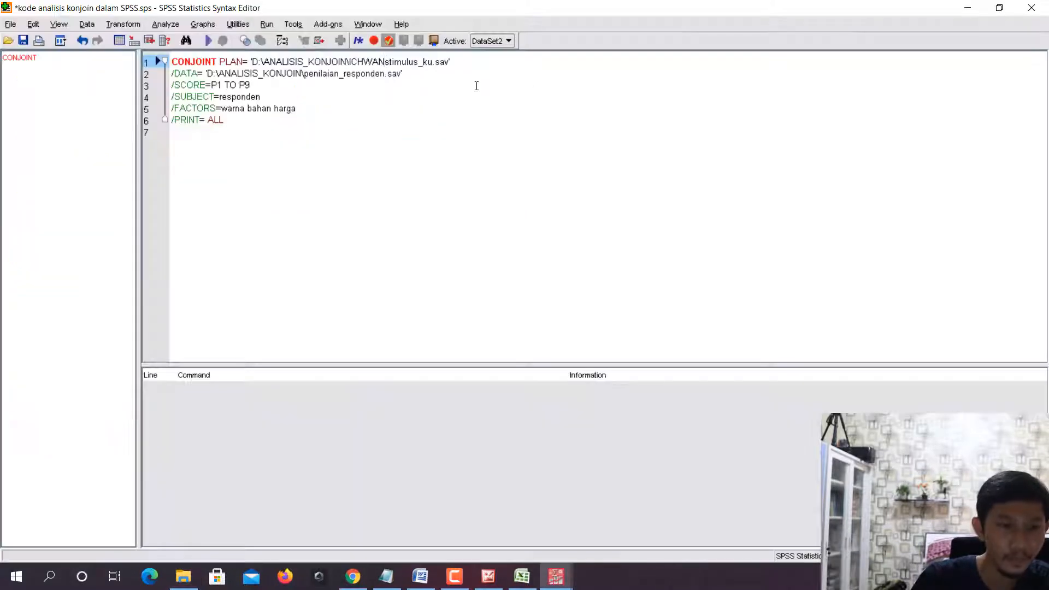
text(\)
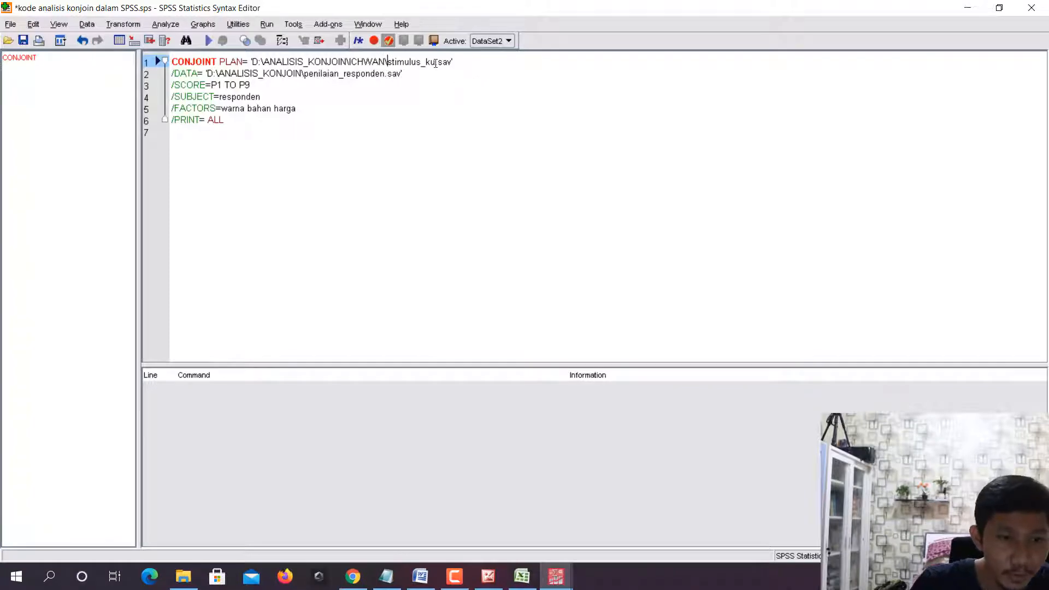
- Check the stimulus file's name in File Explorer and change the file name in the PLAN path to stimulus.sav
click(185, 578)
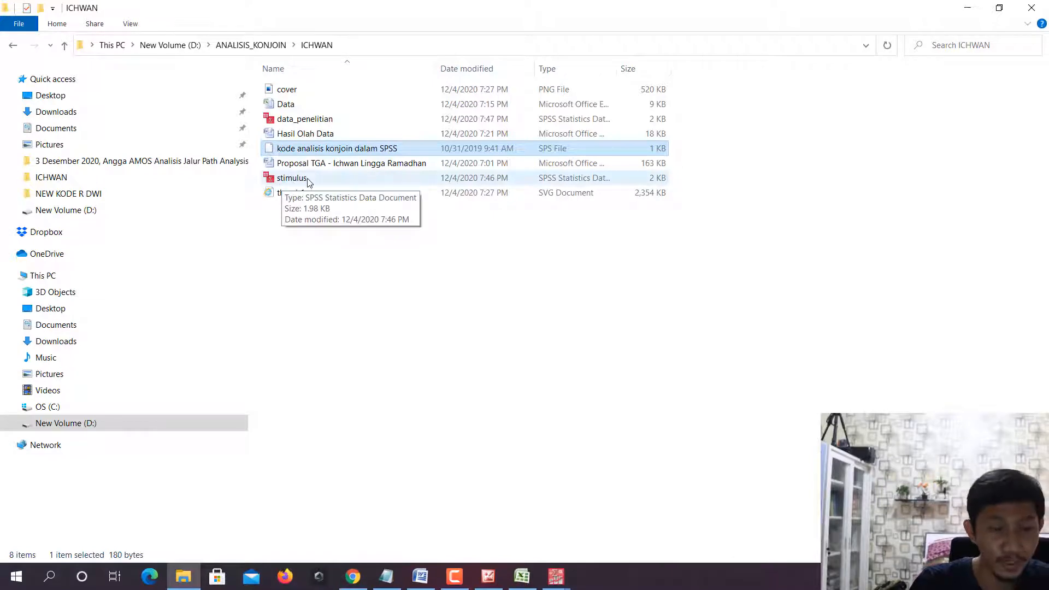
mouse_move(556, 576)
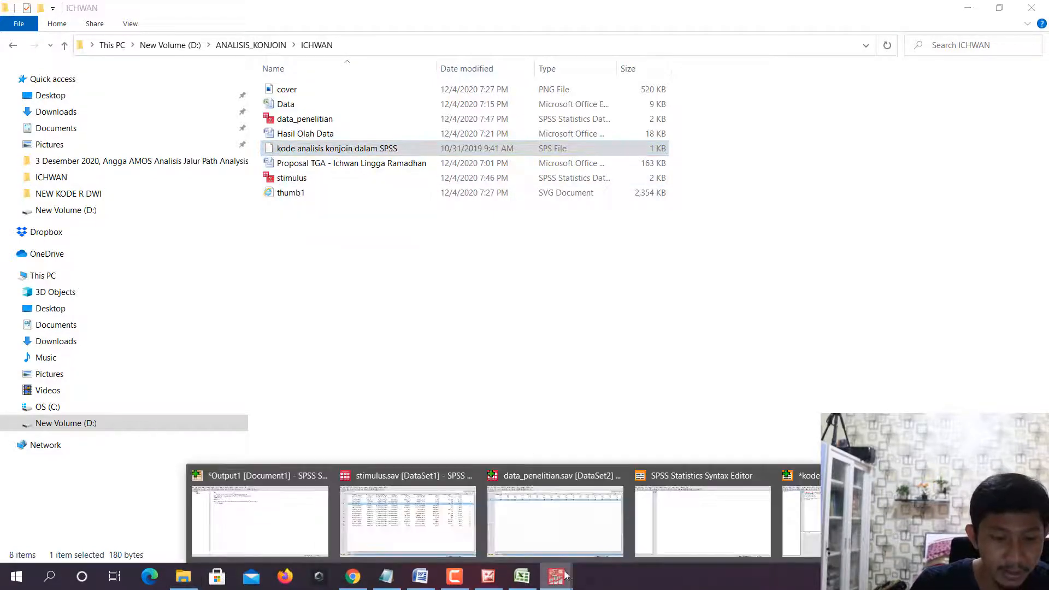
click(797, 519)
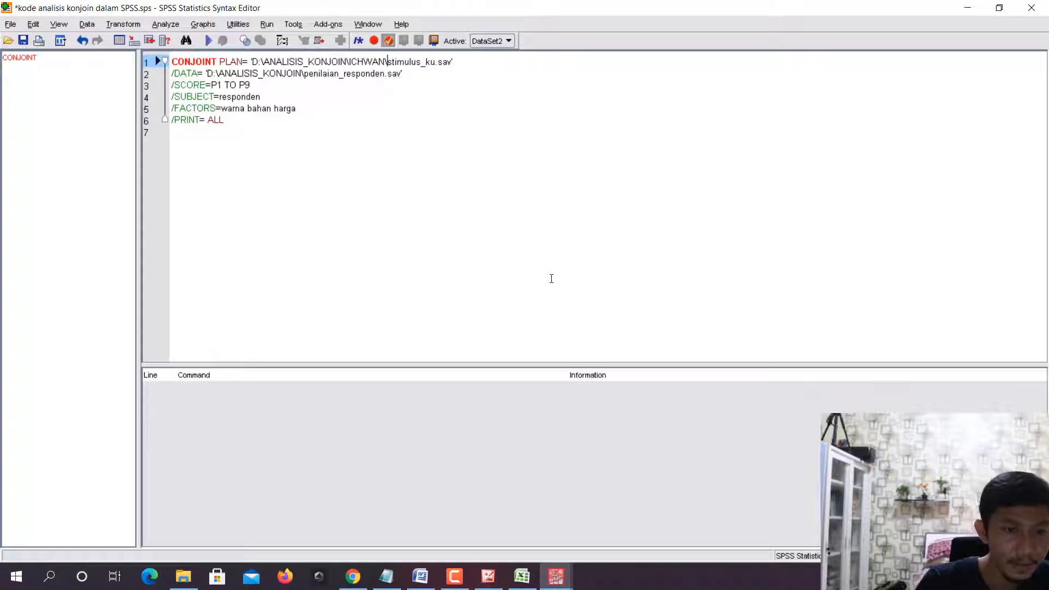
key(BackSpace)
key(BackSpace)
key(BackSpace)
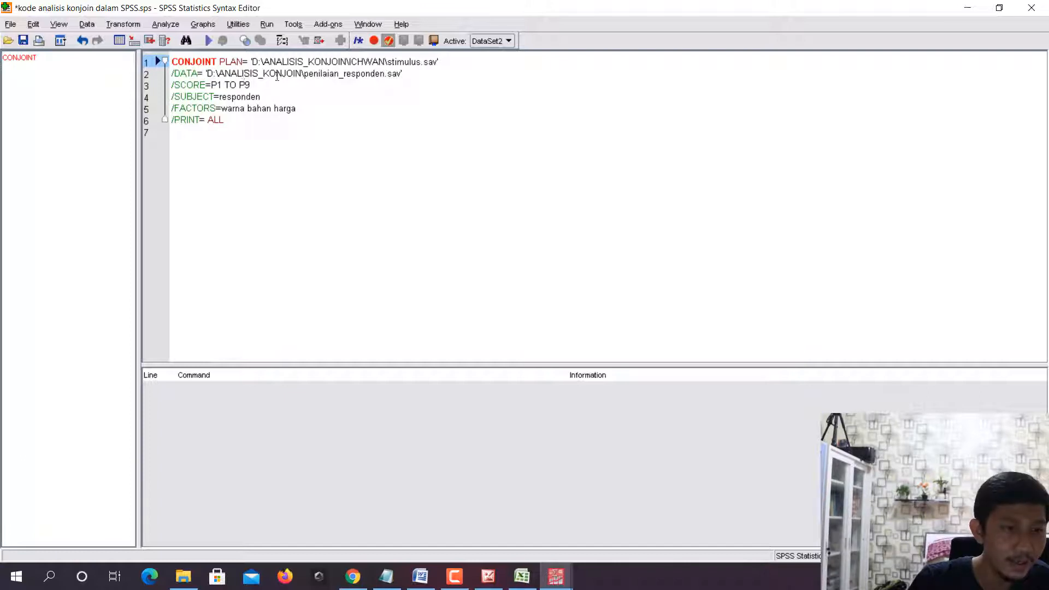
- Insert the study subfolder's name and a backslash after ANALISIS_KONJOIN\ in the DATA path
click(305, 73)
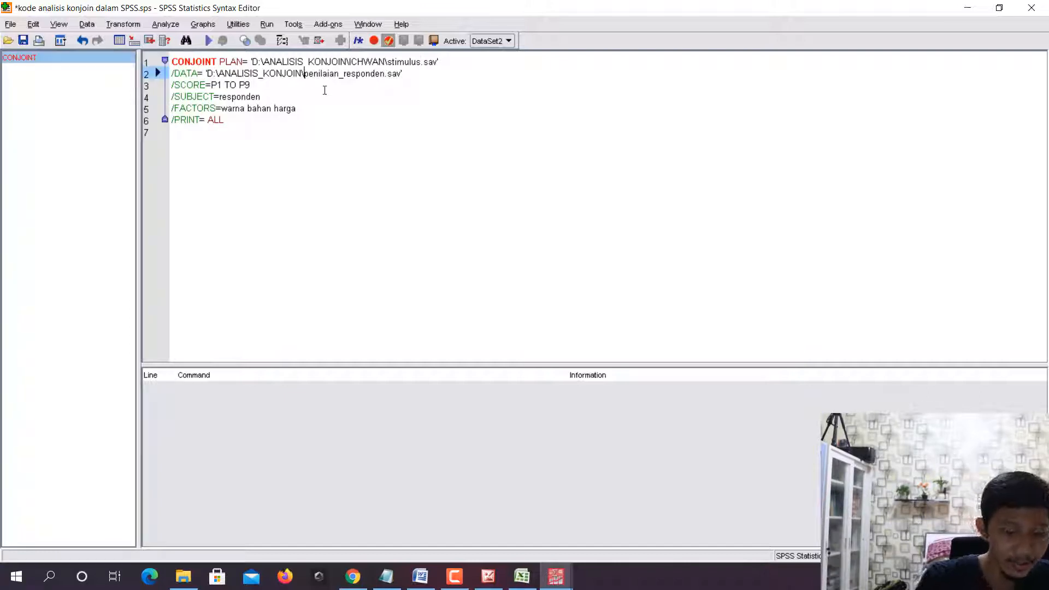
text(ICHWAN)
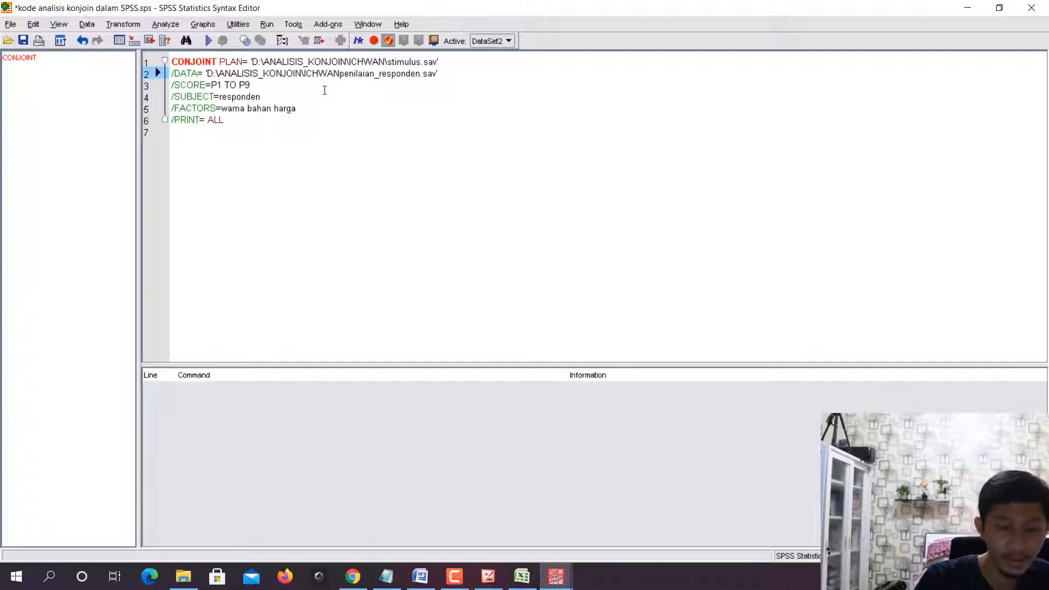
text(\)
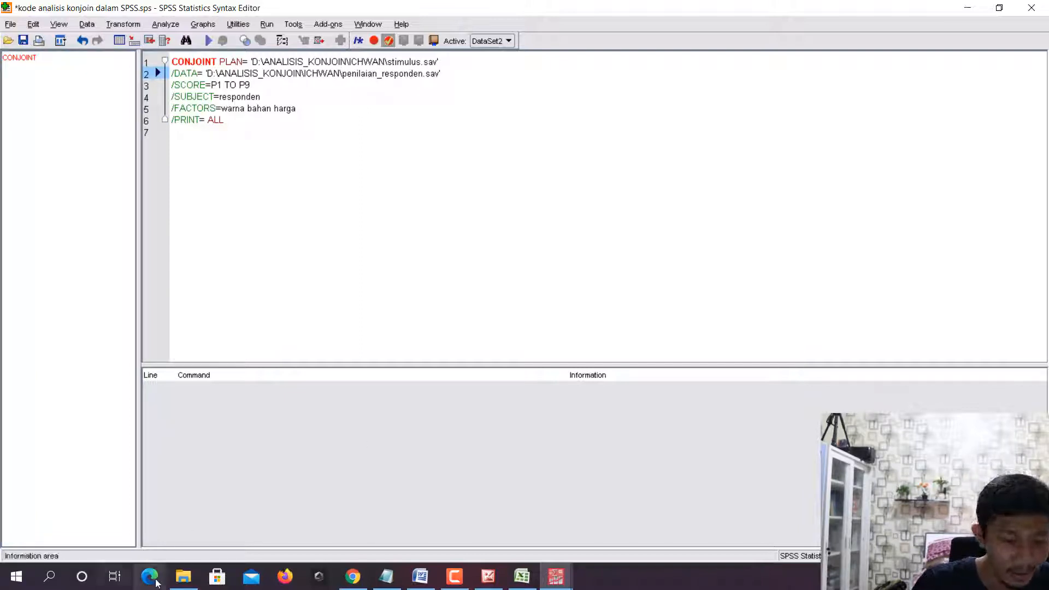
- Check the research data file's name in File Explorer and SPSS, and replace penilaian_responden with data_penelitian in the DATA path
click(183, 576)
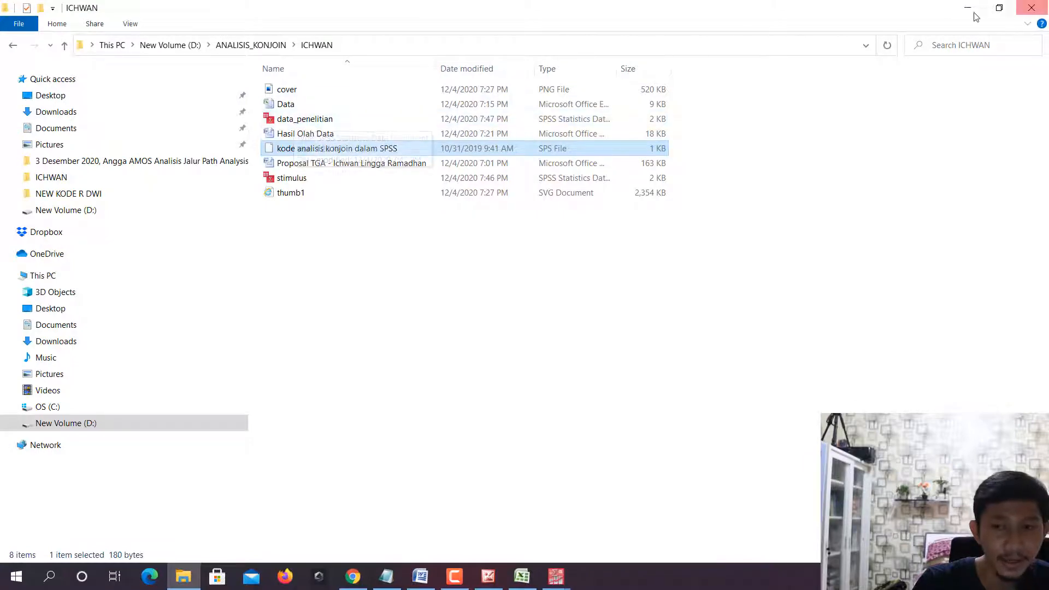
mouse_move(556, 584)
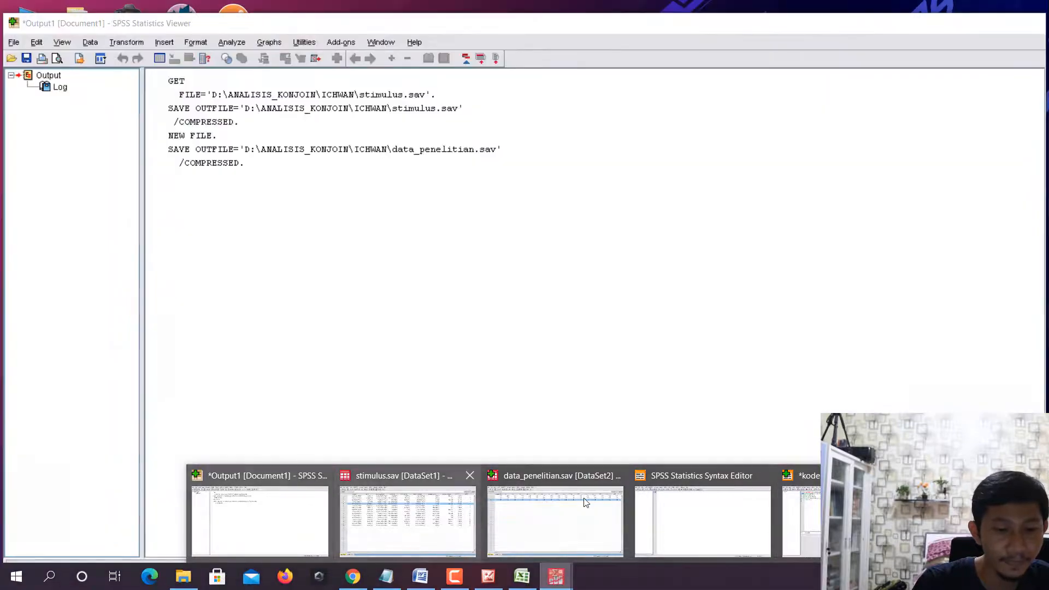
click(587, 505)
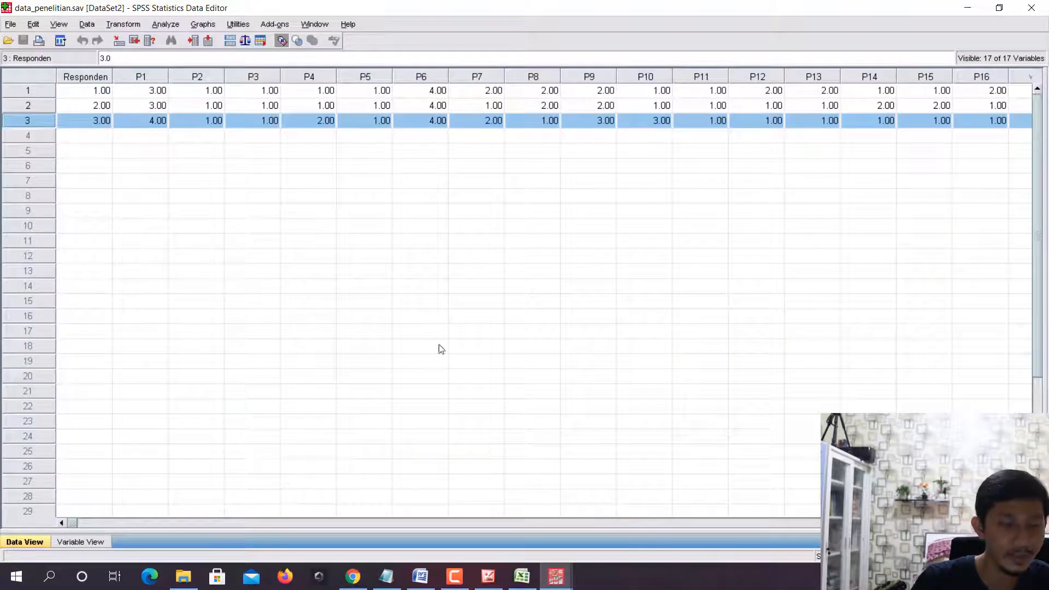
mouse_move(556, 578)
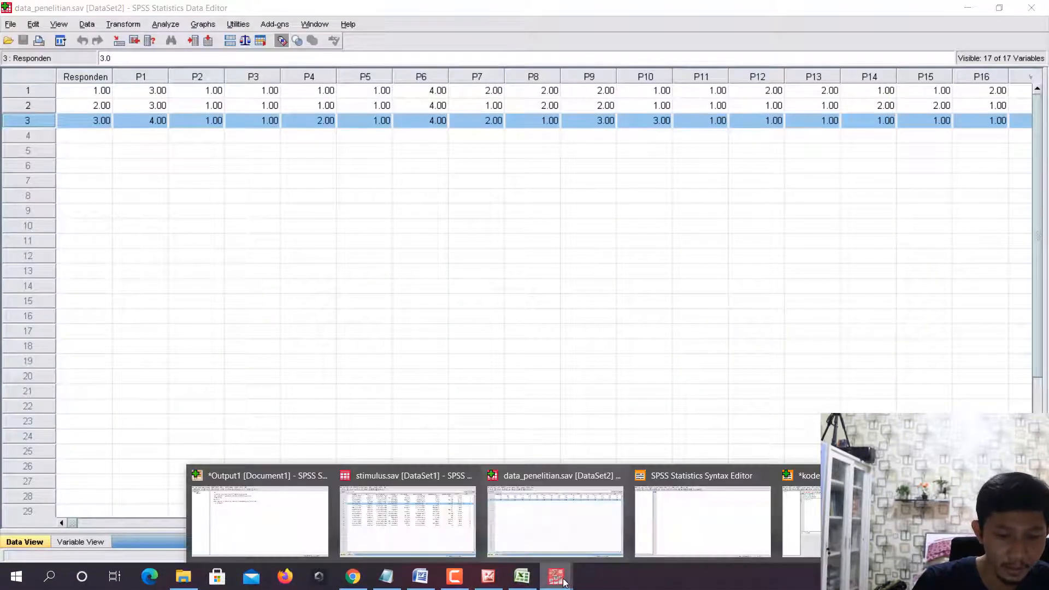
click(759, 479)
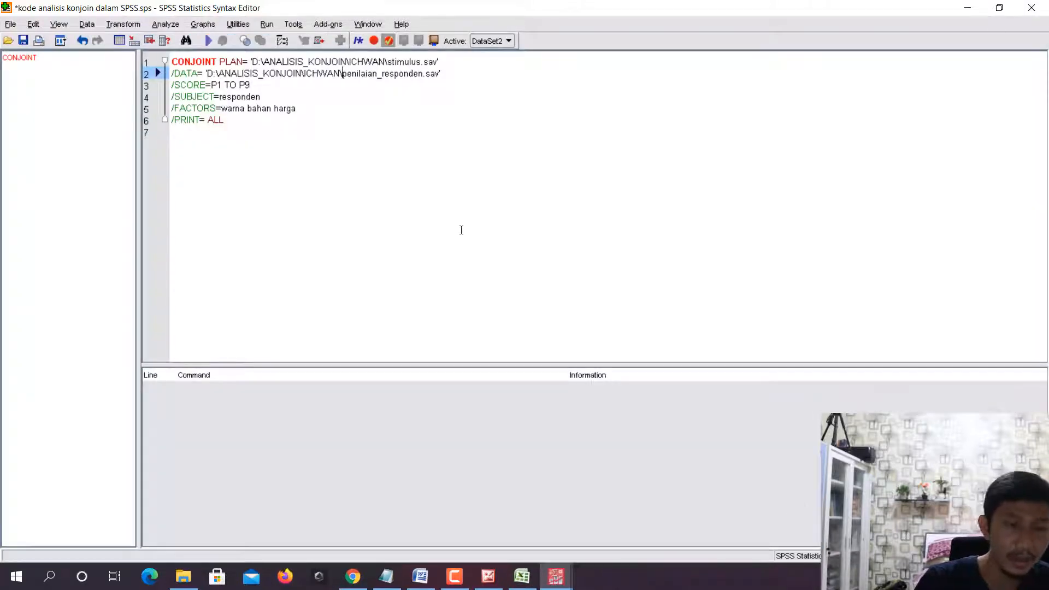
key(shift+Right)
key(shift+Right)
key(shift+Right)
key(shift+Right)
key(shift+Right)
key(shift+Right)
key(shift+Right)
key(shift+Right)
key(shift+Right)
key(shift+Right)
key(shift+Right)
key(shift+Right)
key(shift+Right)
key(shift+Right)
key(shift+Right)
key(shift+Right)
key(shift+Right)
key(shift+Right)
key(shift+Right)
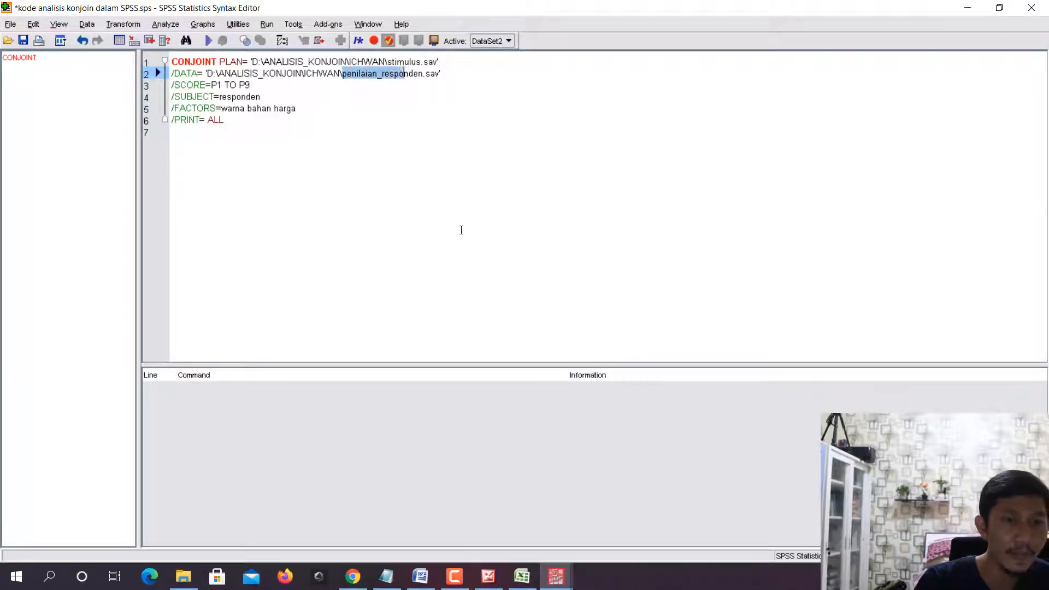
text(data_pe)
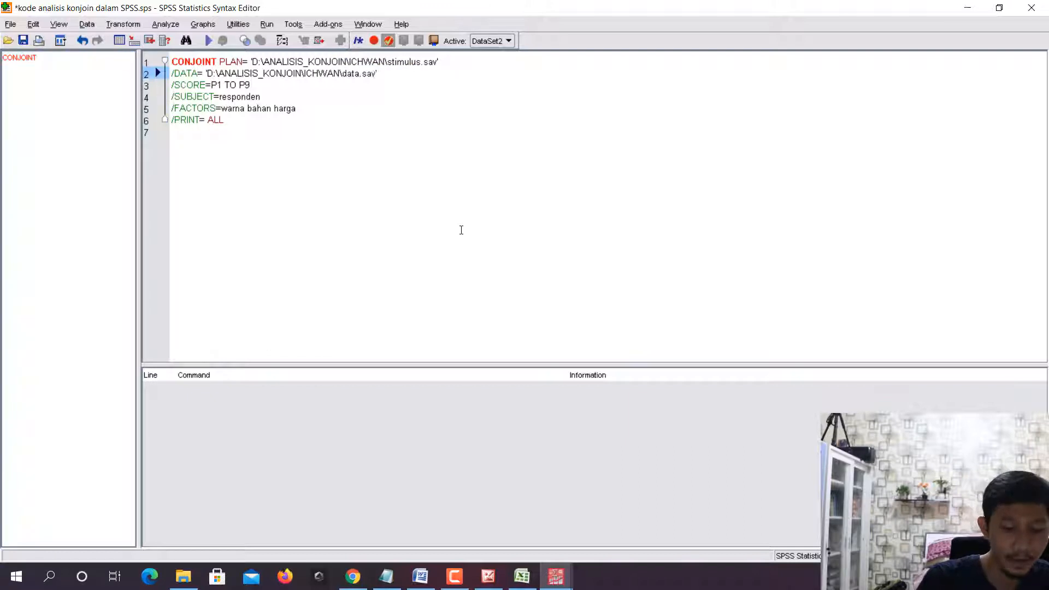
text(nelitian)
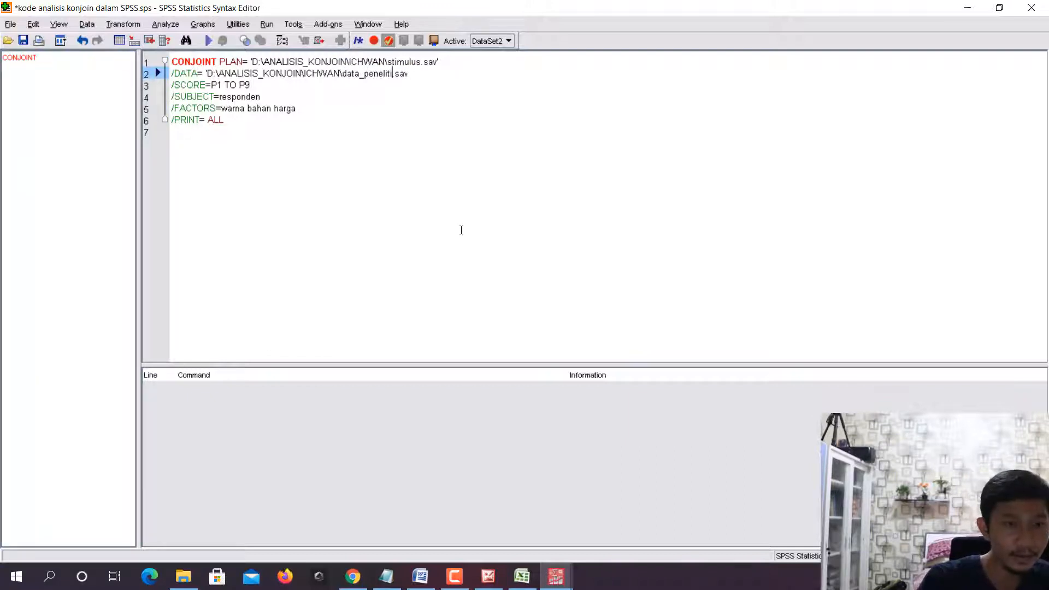
- Set the SCORE range to P1 TO P16 and the SUBJECT variable to Responden, checking the variable name in data_penelitian.sav
key(Down)
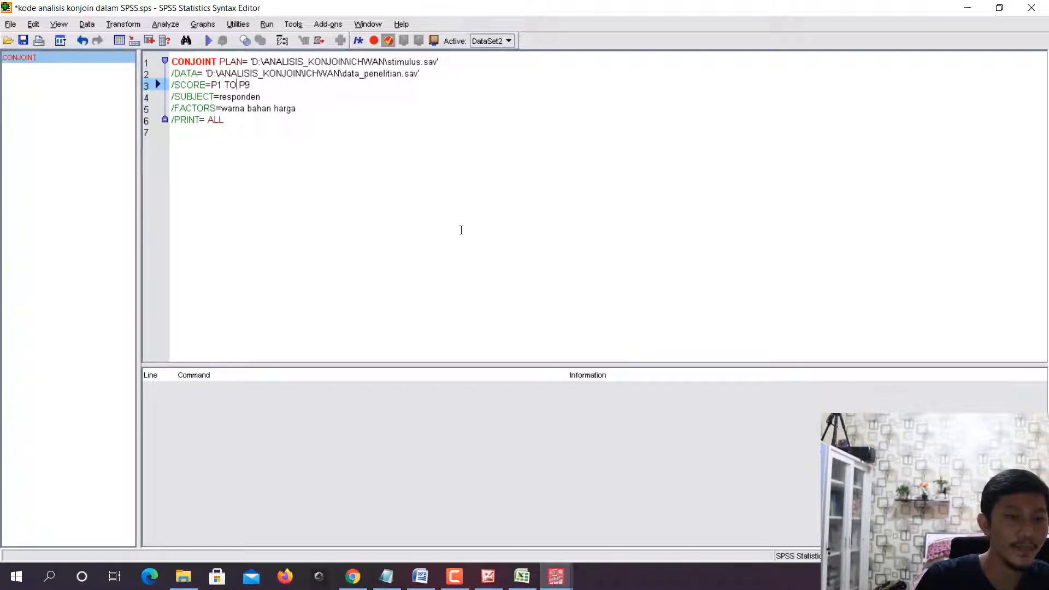
key(Left)
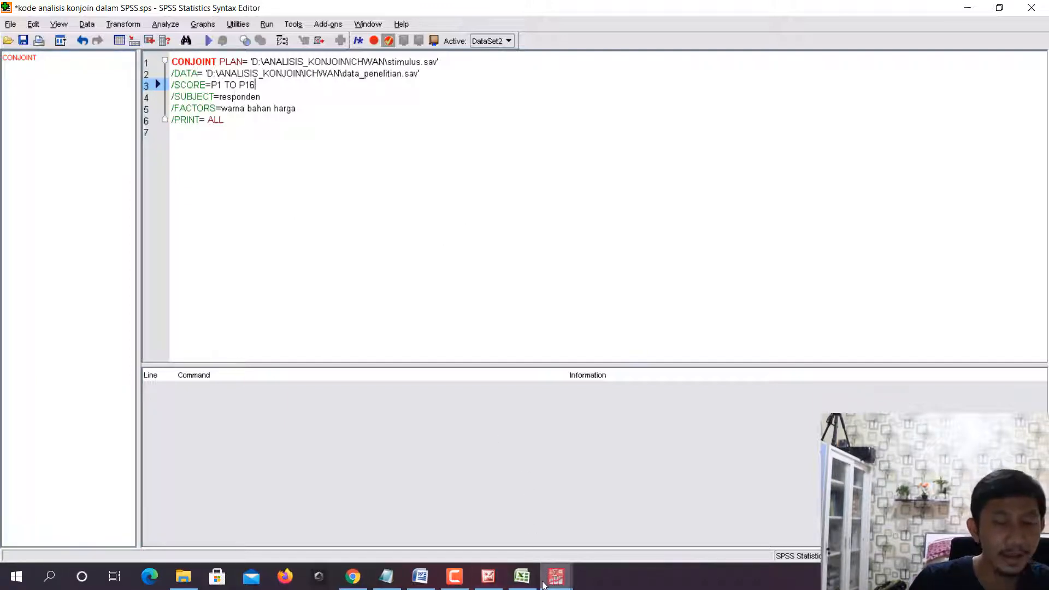
mouse_move(544, 585)
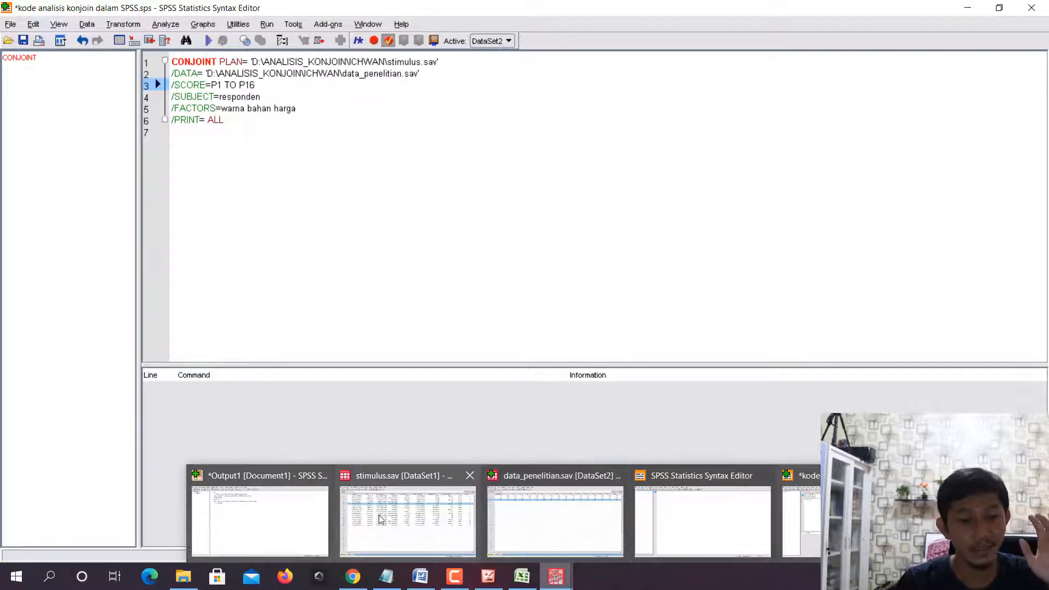
click(547, 519)
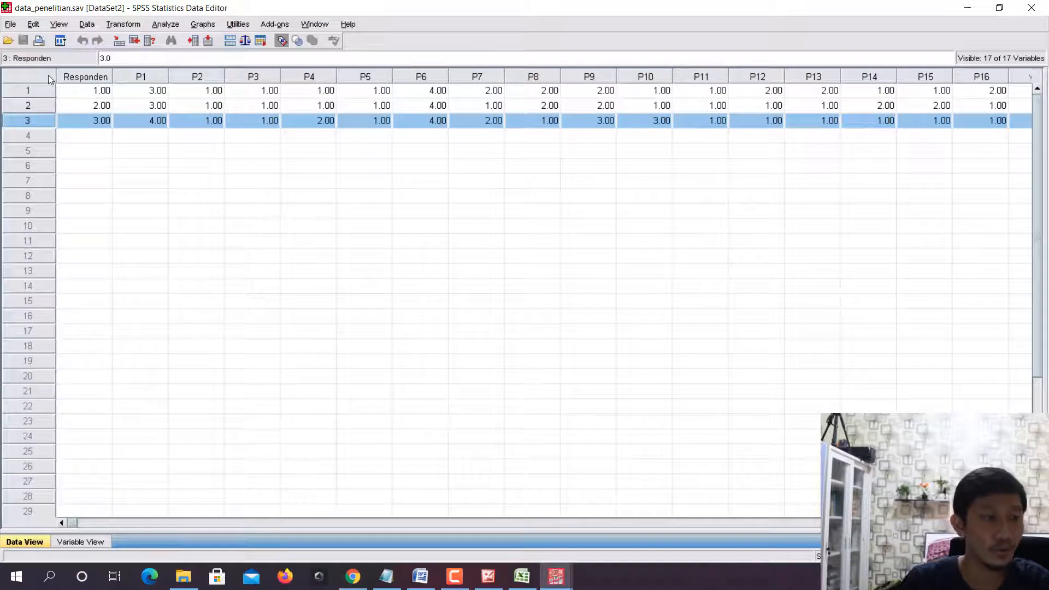
click(70, 78)
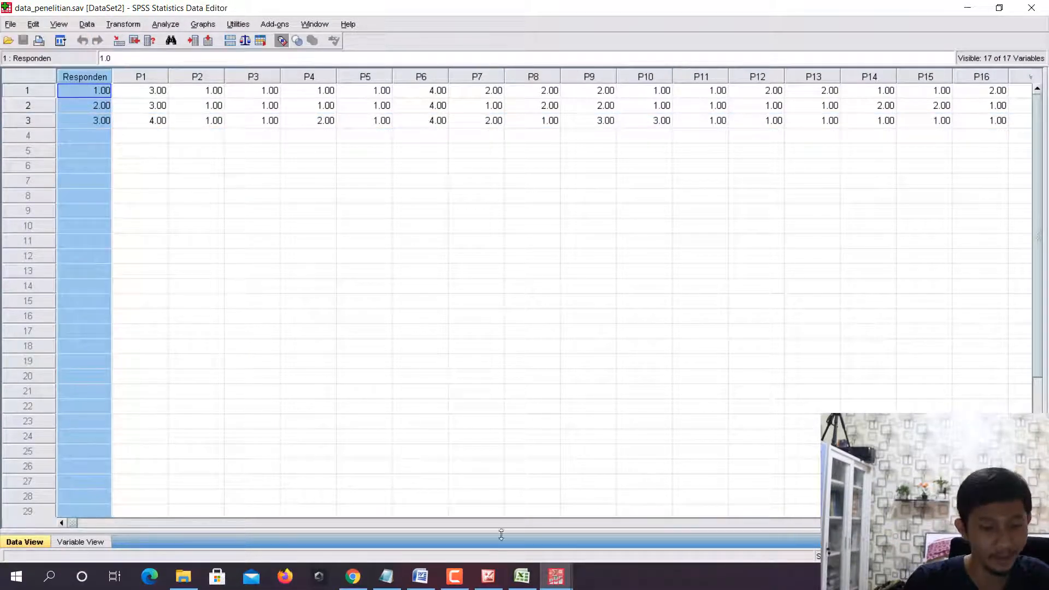
click(555, 576)
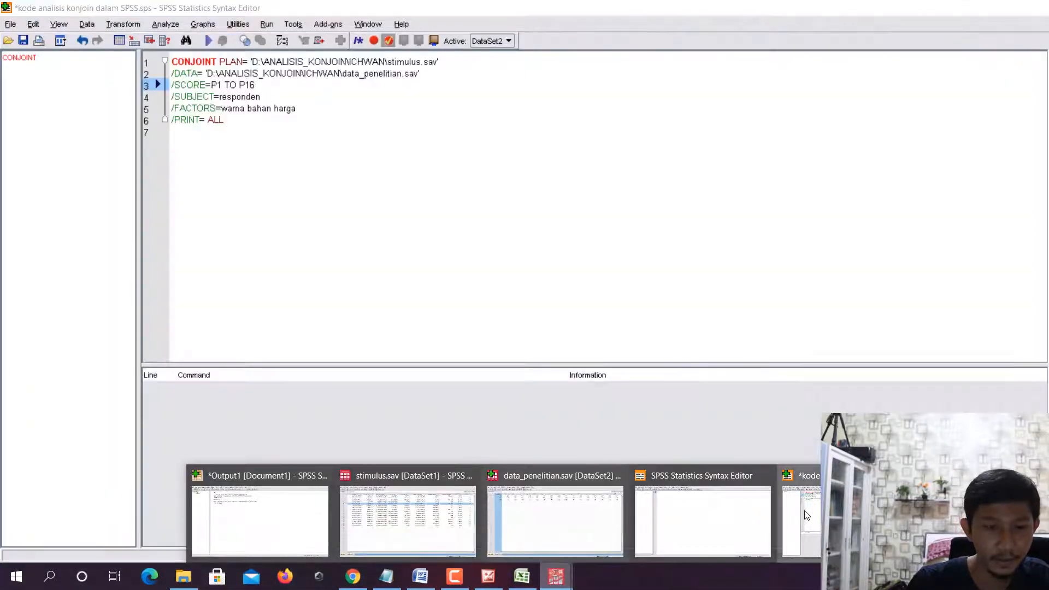
click(805, 515)
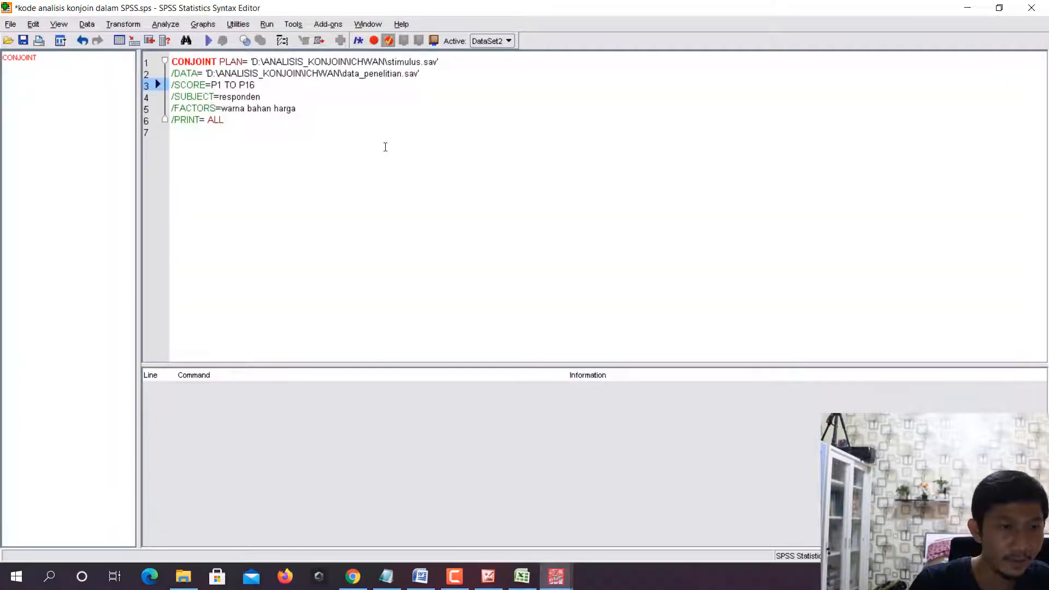
key(Down)
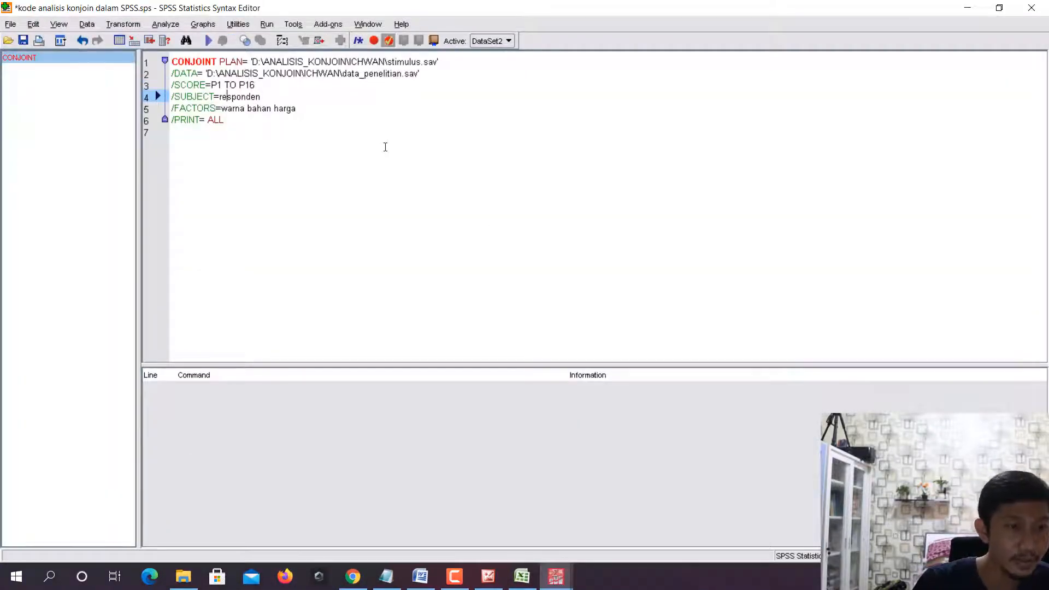
key(Left)
key(BackSpace)
text(R)
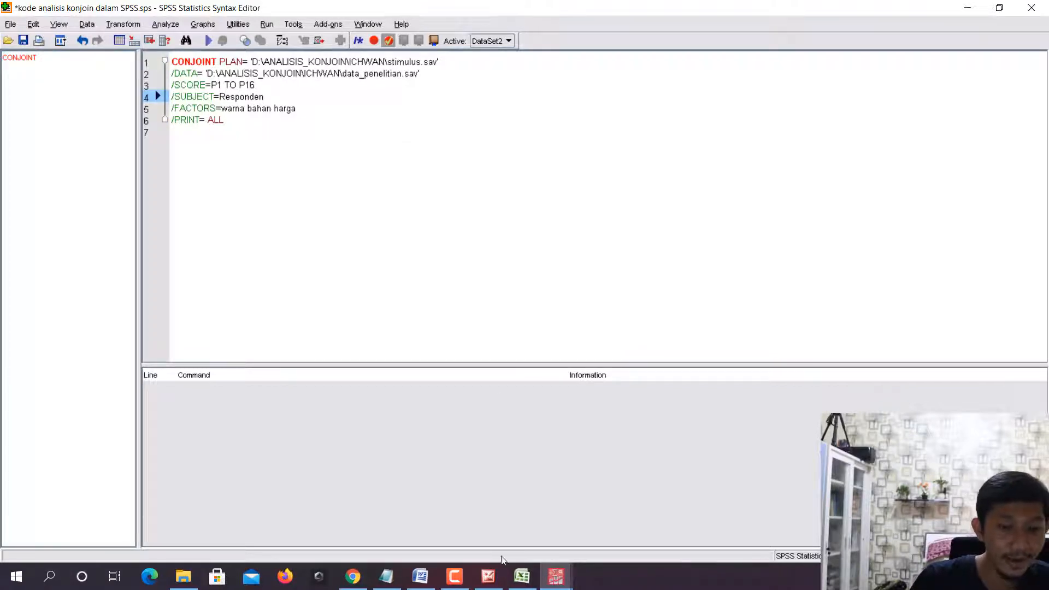
- Check the factor names in stimulus.sav and replace the variables on the FACTORS line with prestasi lokasi
click(548, 581)
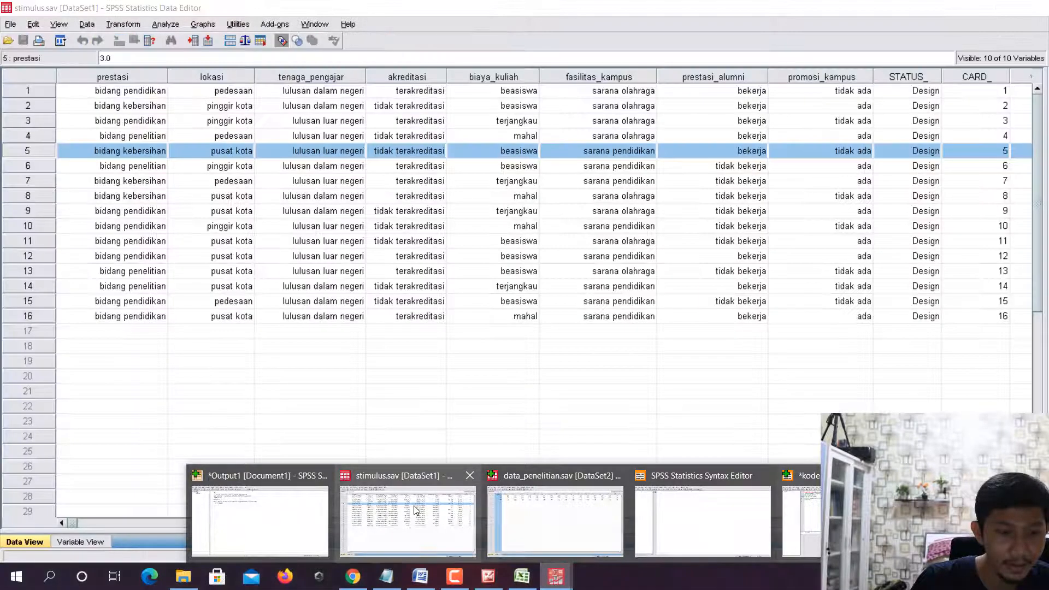
click(415, 509)
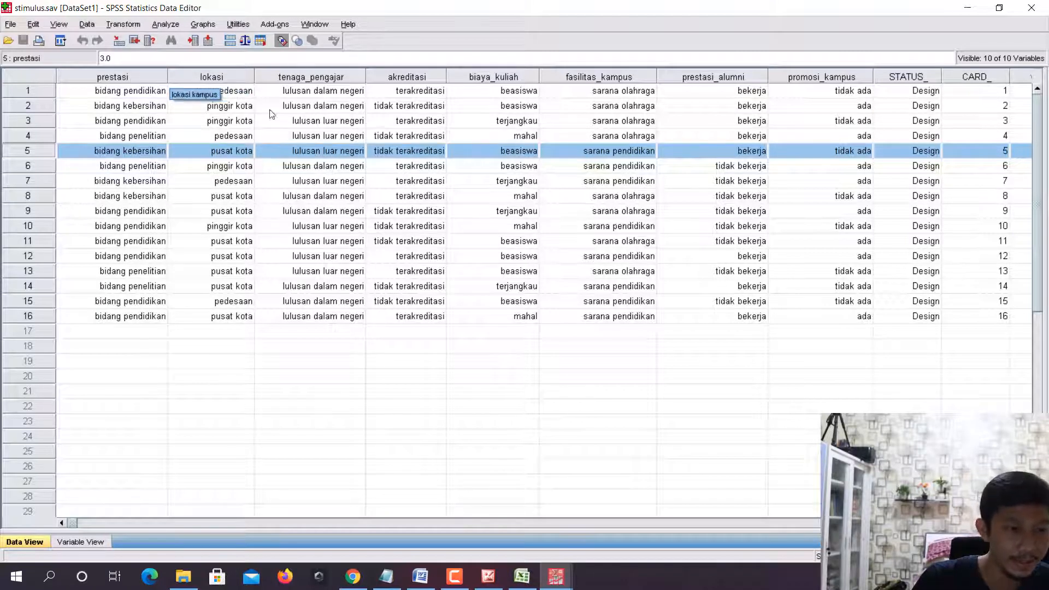
click(555, 576)
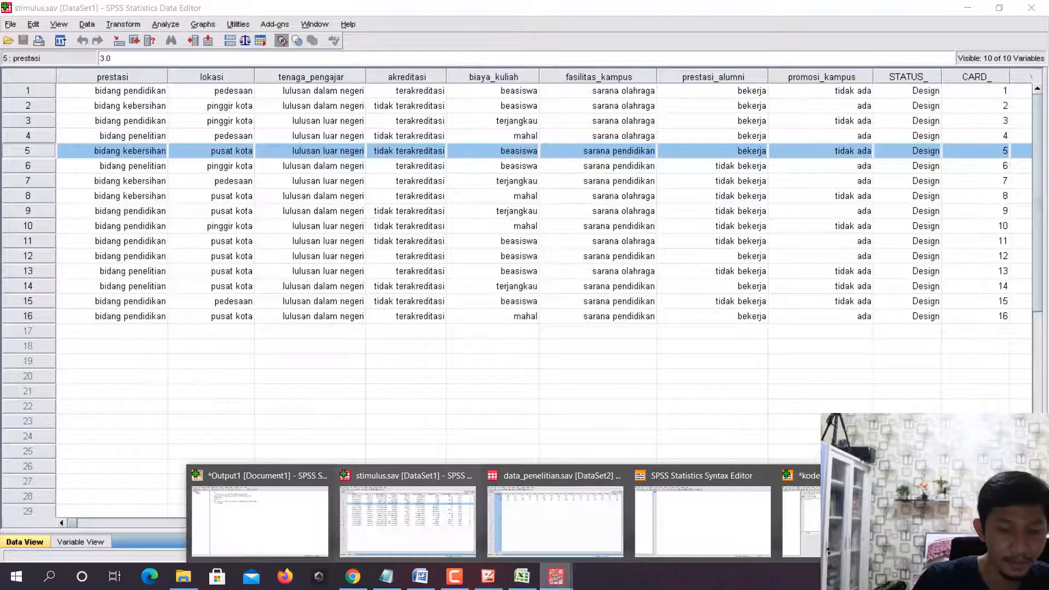
click(800, 517)
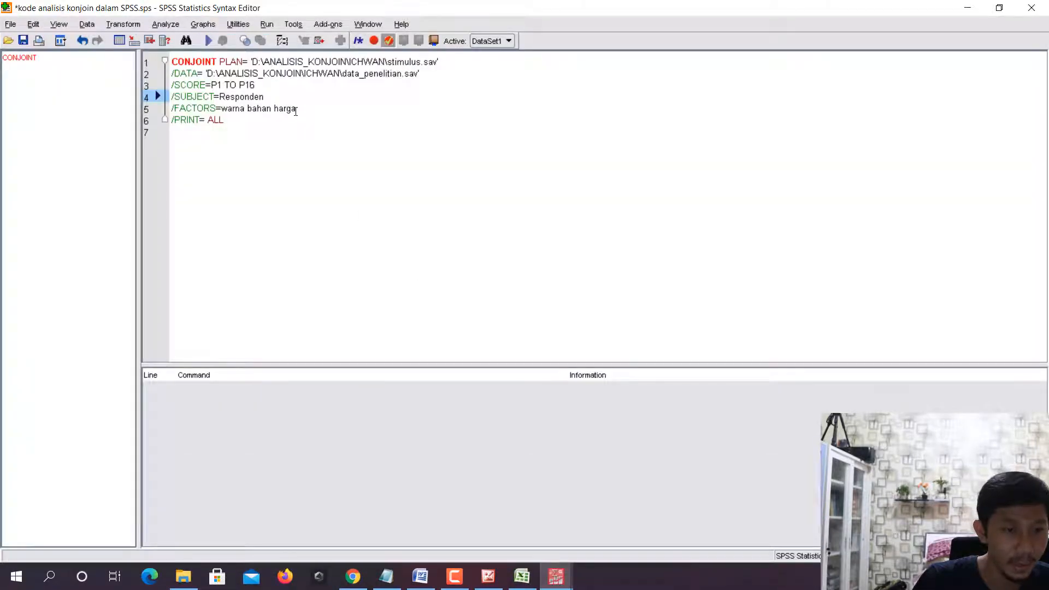
drag(295, 111, 222, 106)
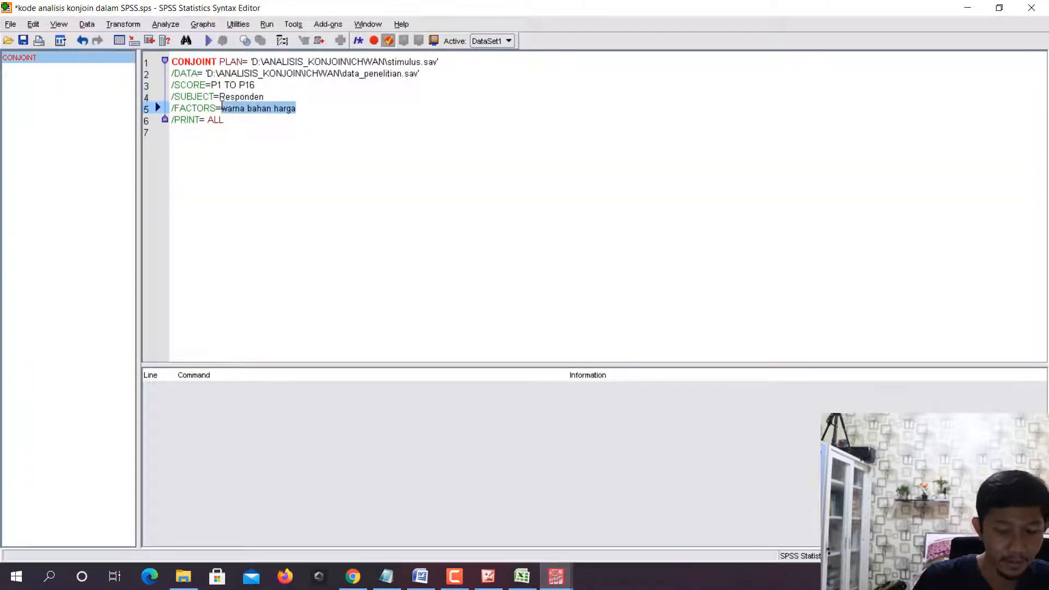
text(prestasi)
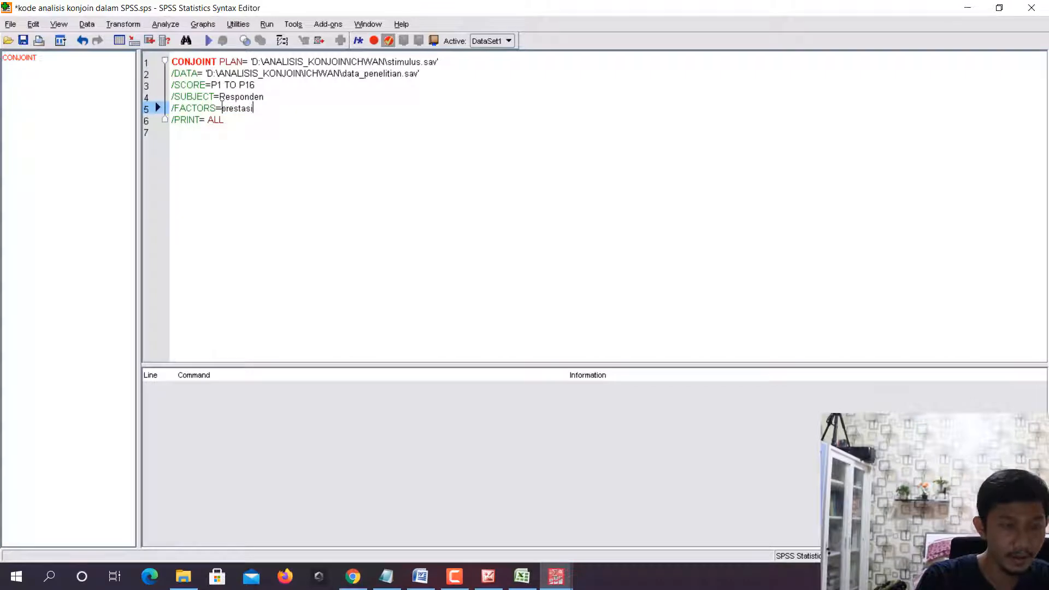
text( lokasi)
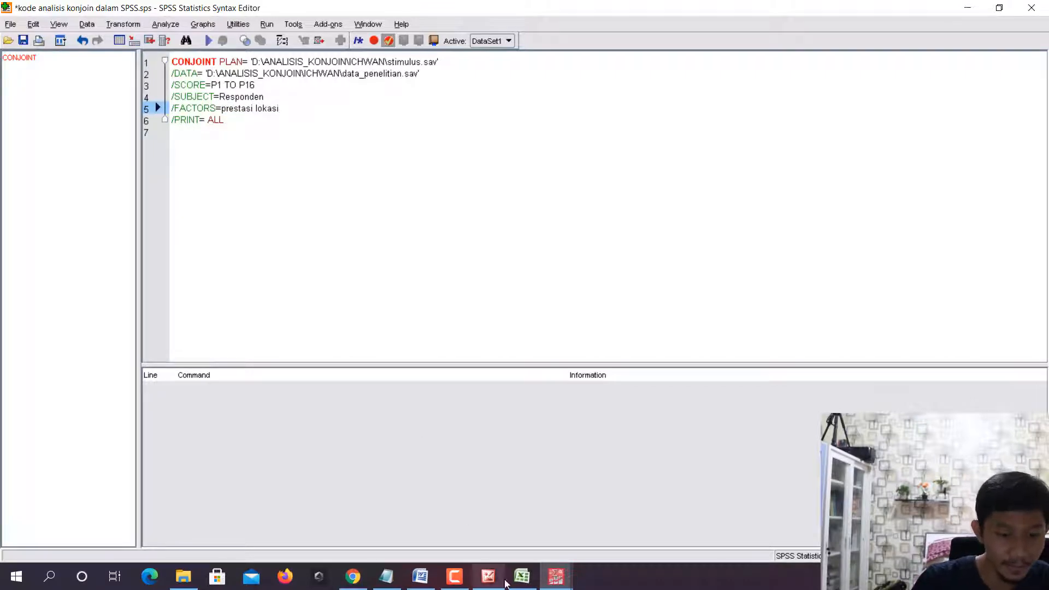
- Append tenaga_pengajar and akreditas to the variables on the FACTORS line, checking the names in stimulus.sav
mouse_move(556, 576)
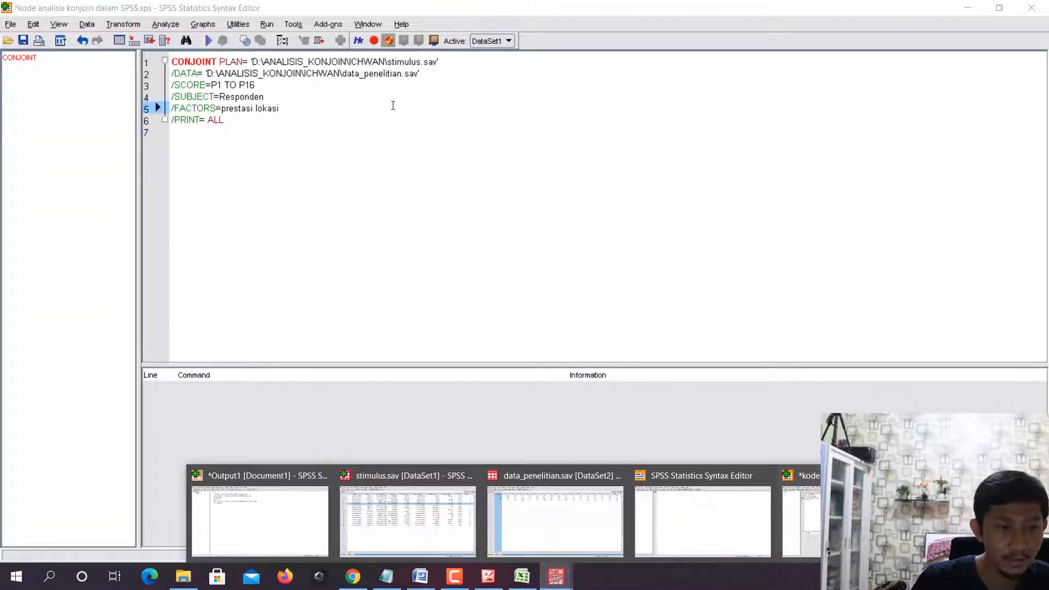
text(tenaga)
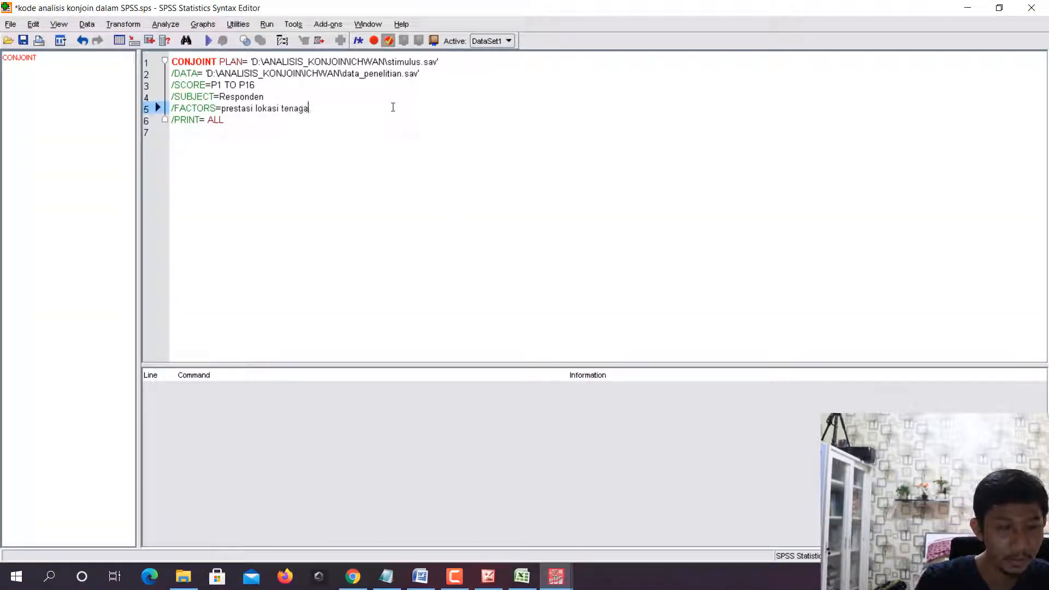
text(_pengajar akr)
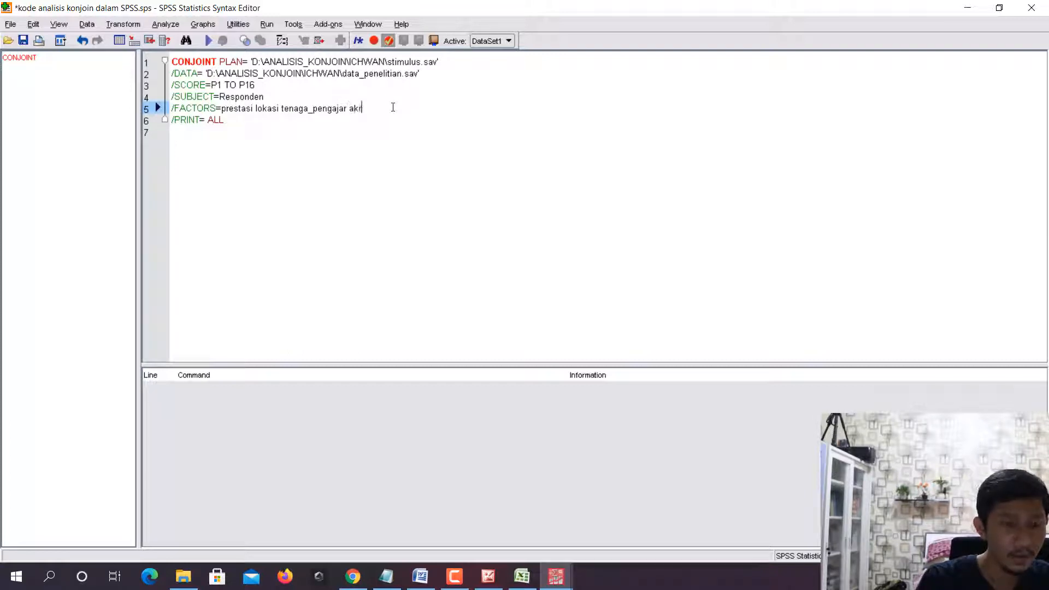
text(editas)
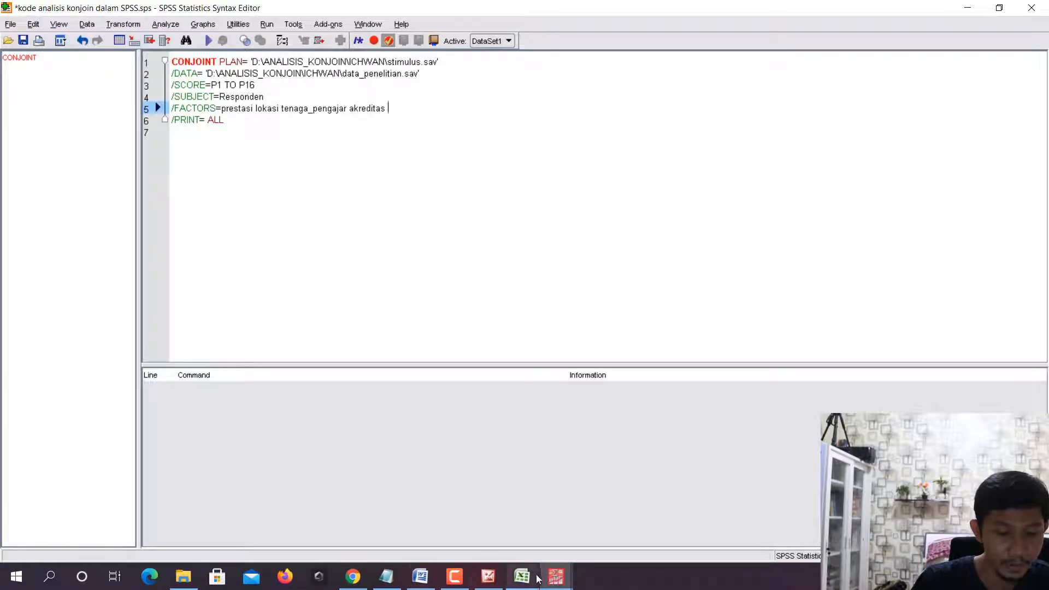
- Check the following factor names in stimulus.sav and append biaya_kuliah and fasilitas_kampus to the FACTORS line
mouse_move(432, 514)
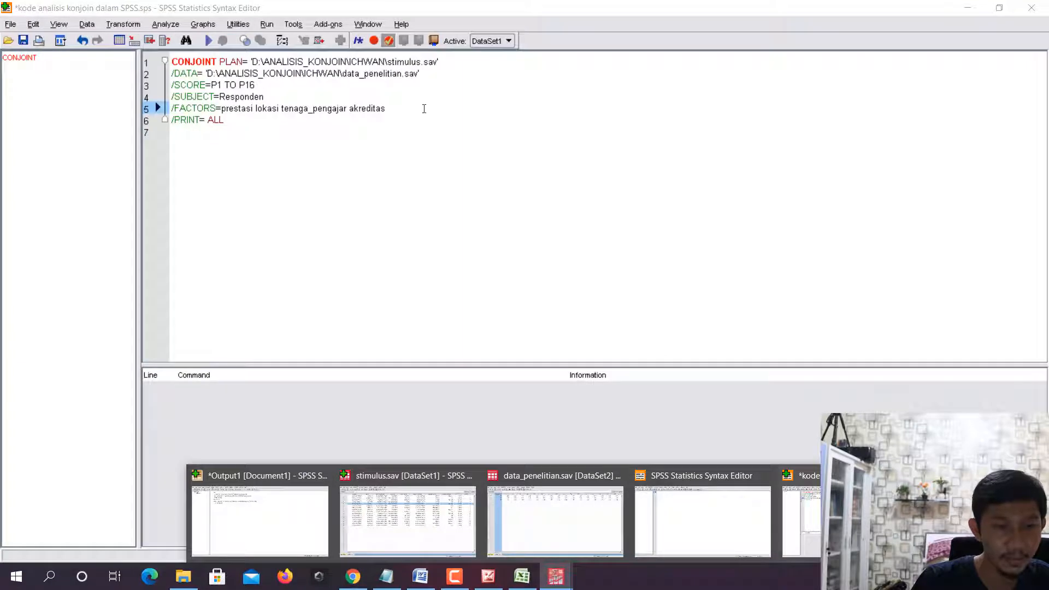
click(424, 108)
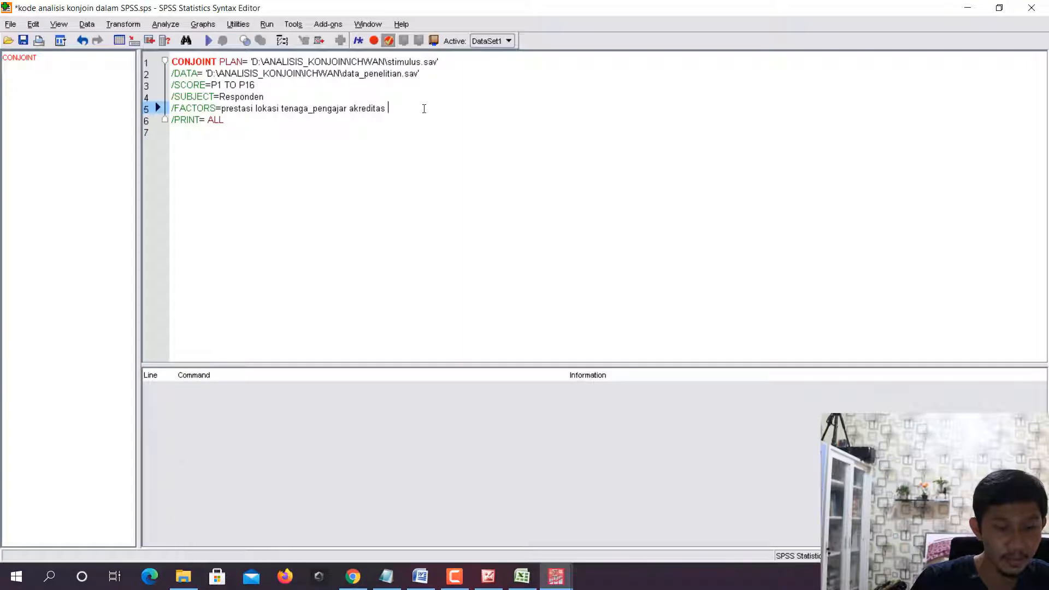
text(biaya_k)
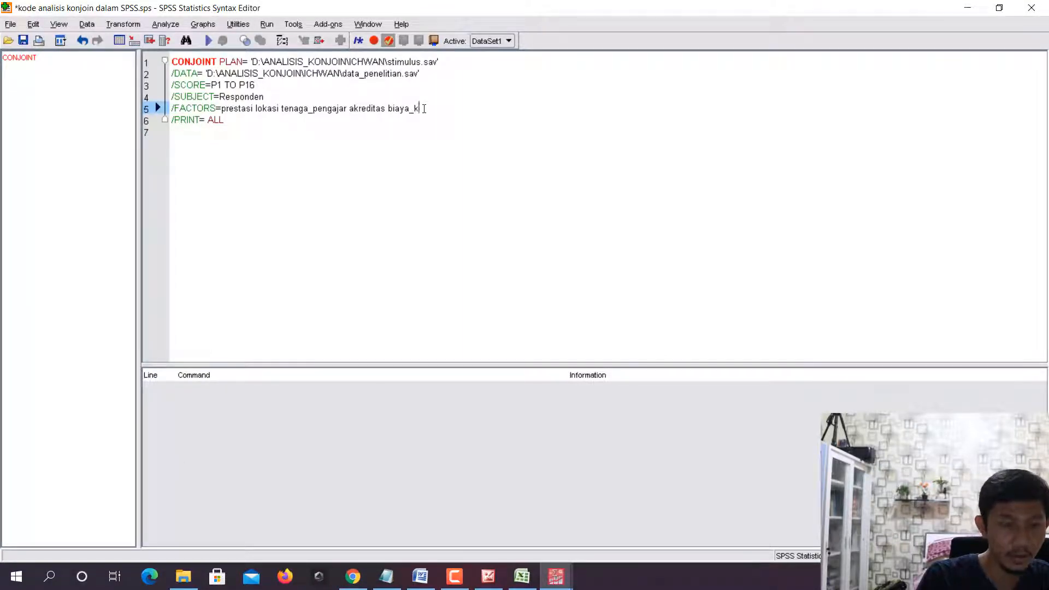
text(uliah fasi)
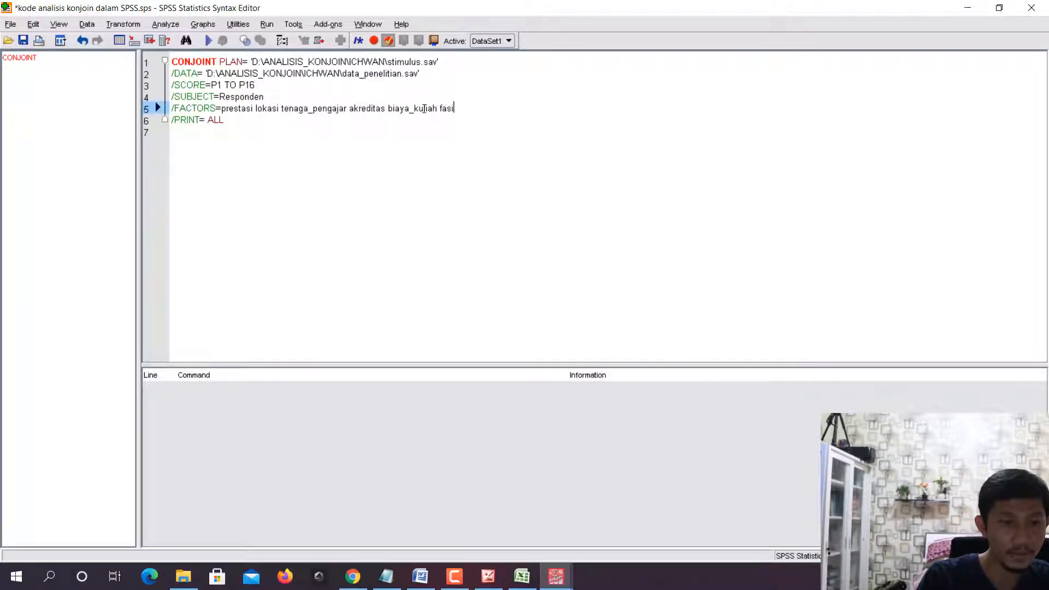
text(litas_kampus)
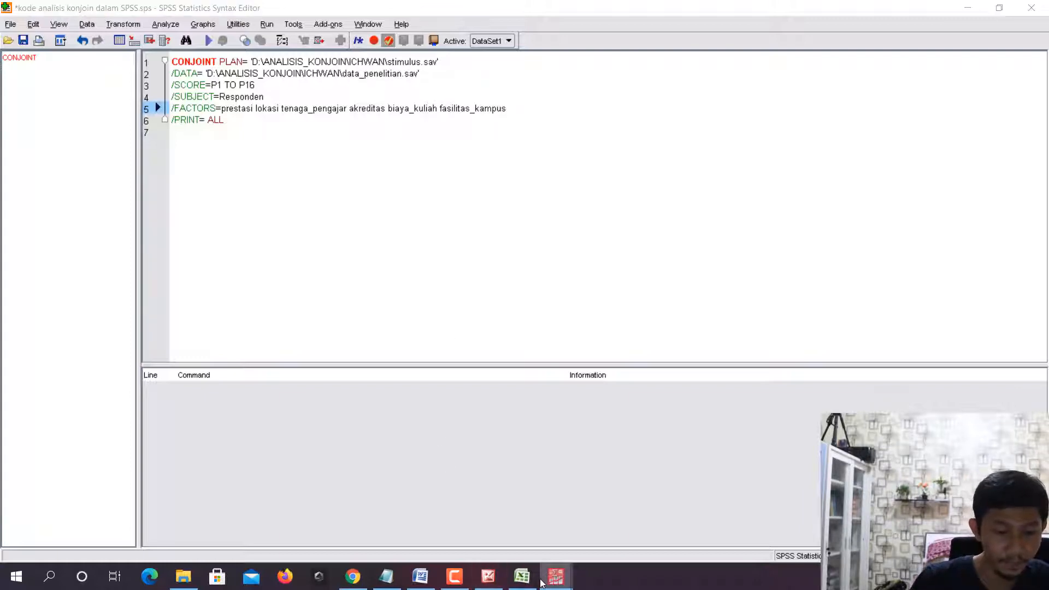
- Complete the FACTORS line with prestasi_alumni and promosi_kampus
mouse_move(546, 580)
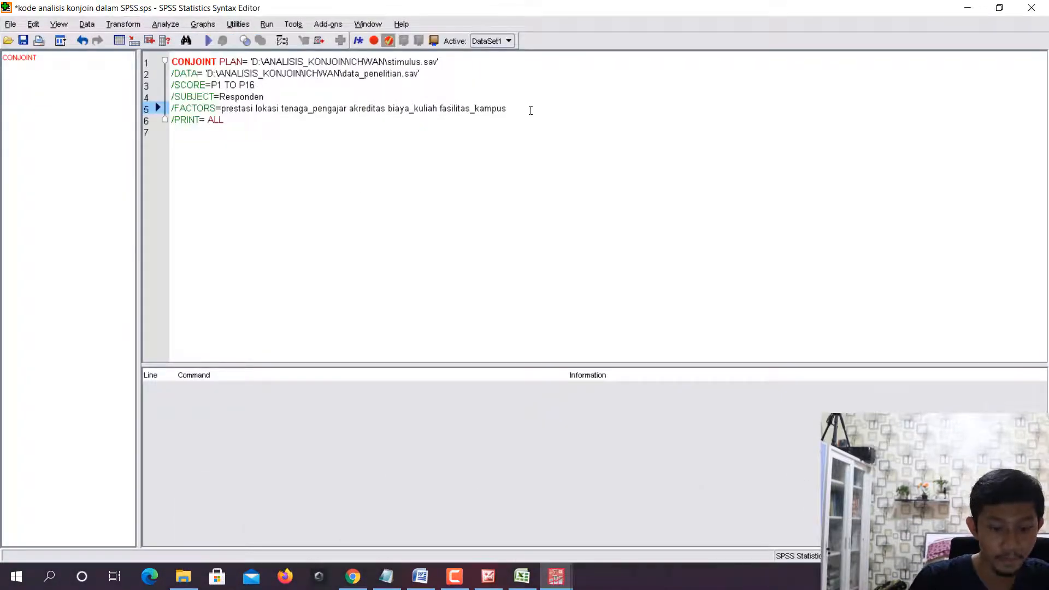
text(stasi_)
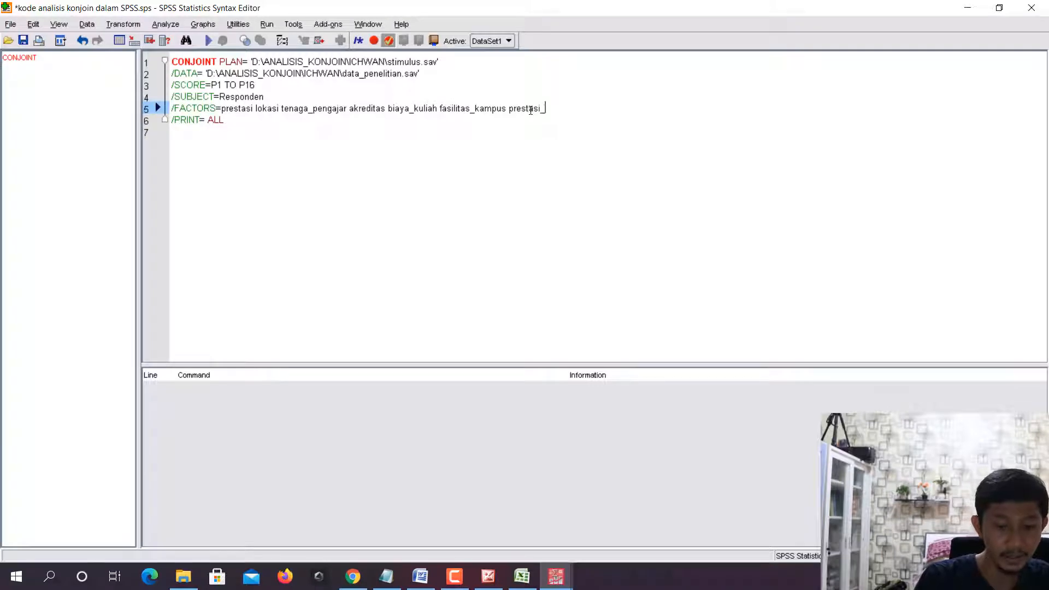
text(alumni pro)
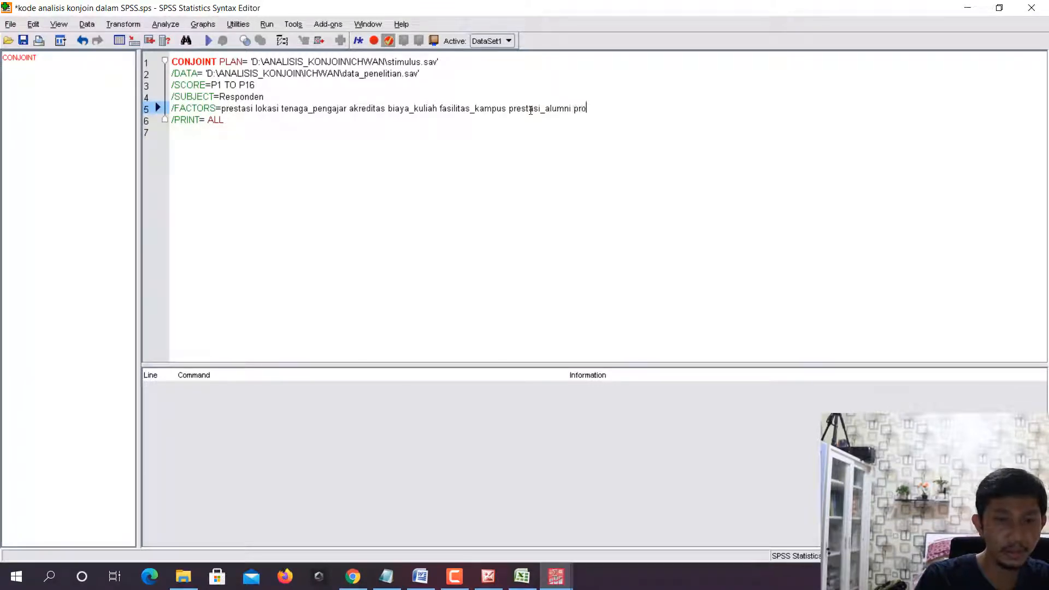
text(mosi_kampus)
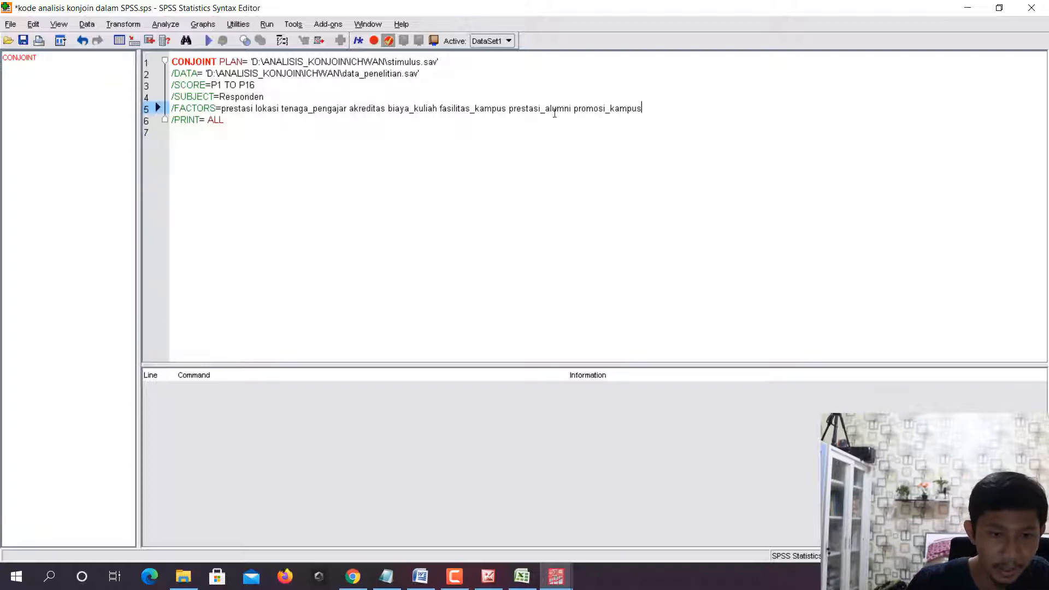
- Review the factor column names in stimulus.sav from prestasi through biaya_kuliah against the FACTORS line
click(555, 576)
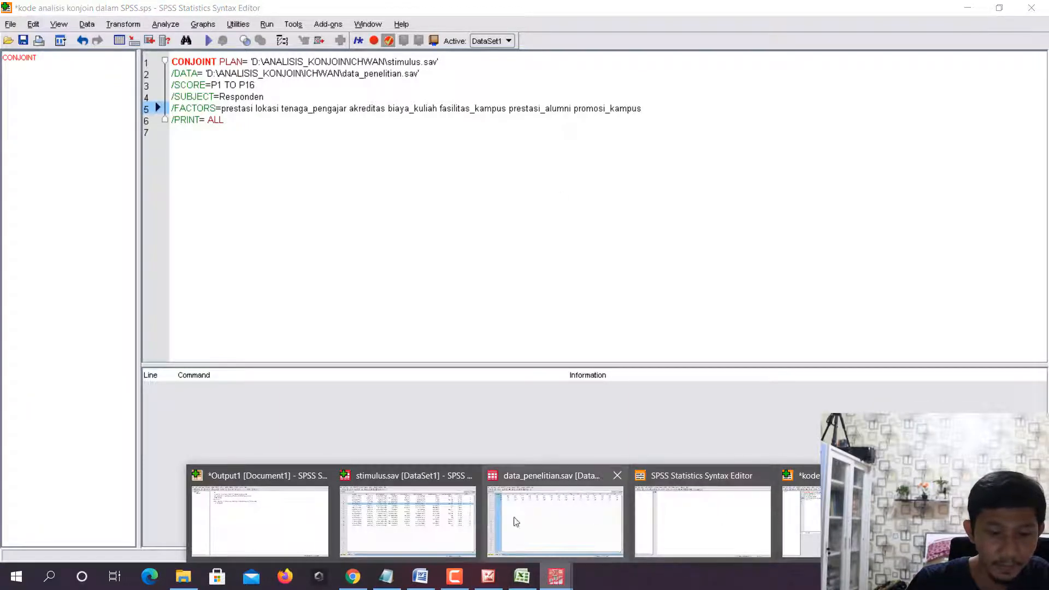
mouse_move(458, 523)
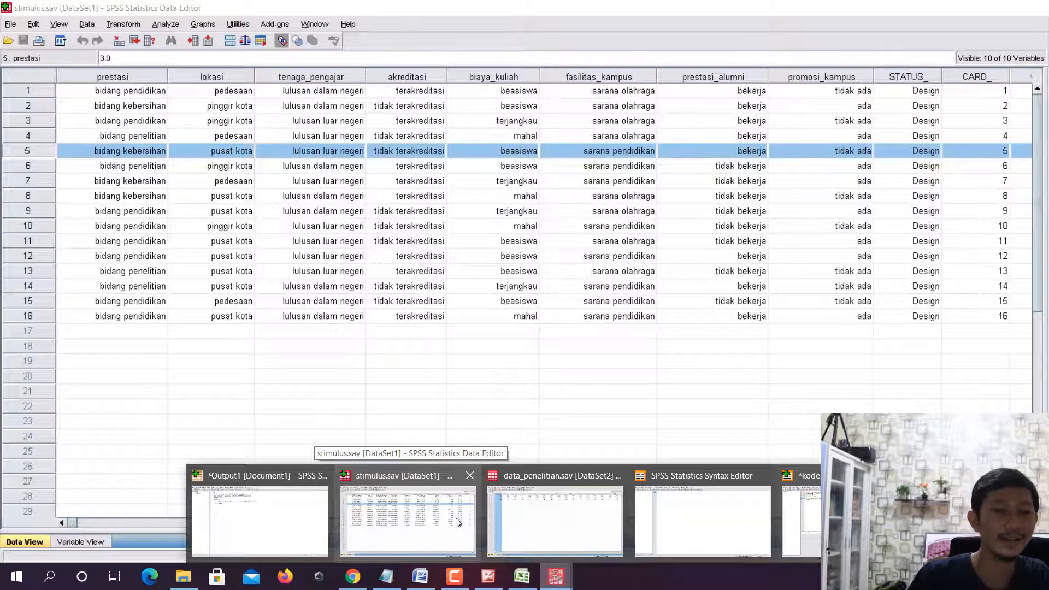
click(458, 523)
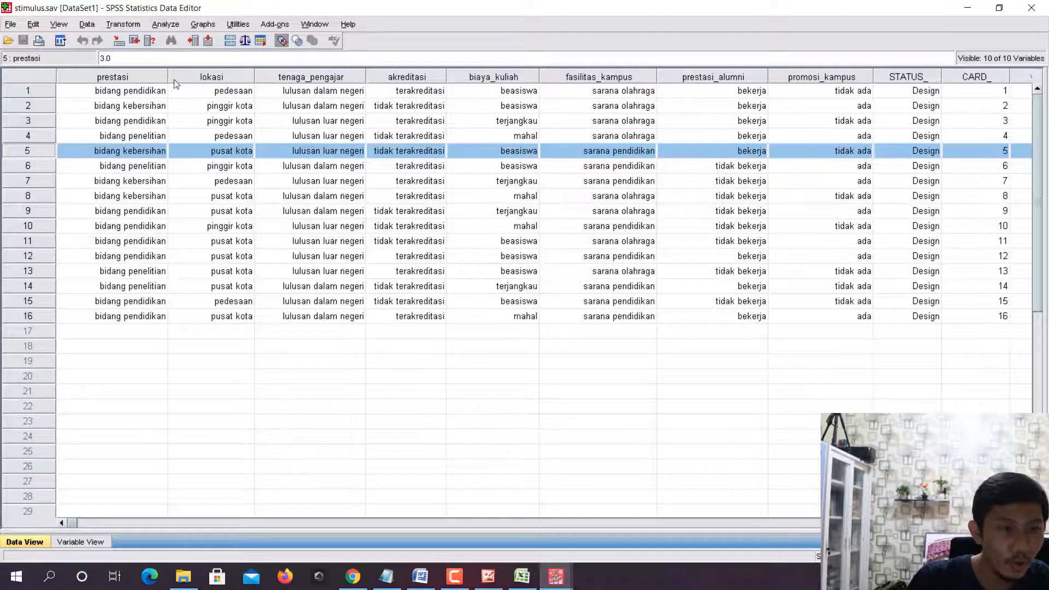
click(150, 75)
click(215, 78)
click(299, 79)
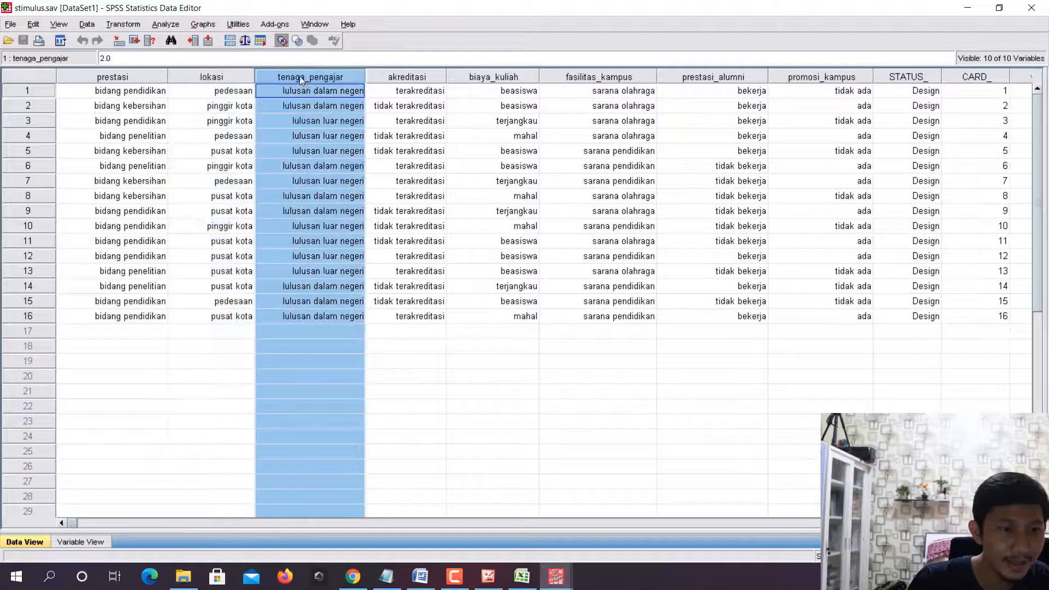
click(409, 81)
click(508, 80)
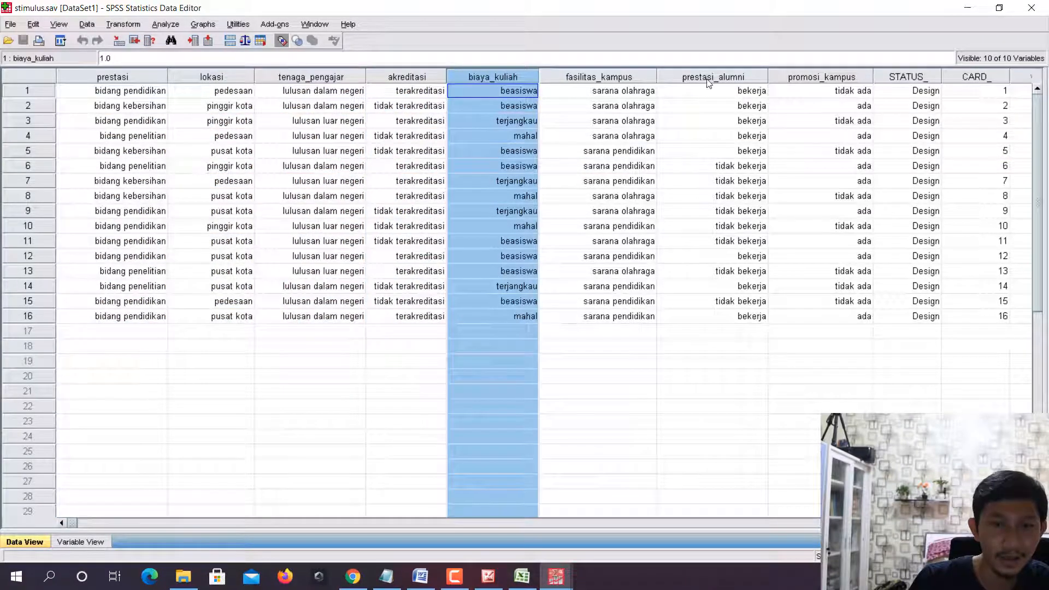
click(977, 6)
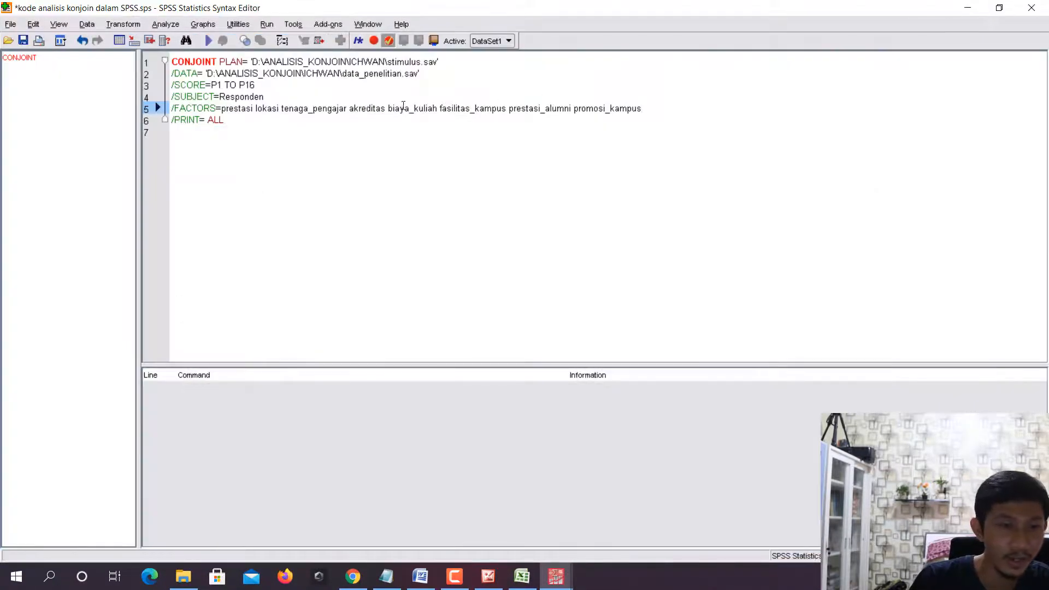
- Save the syntax file kode analisis konjoin dalam SPSS and check it in the study folder in File Explorer
click(11, 25)
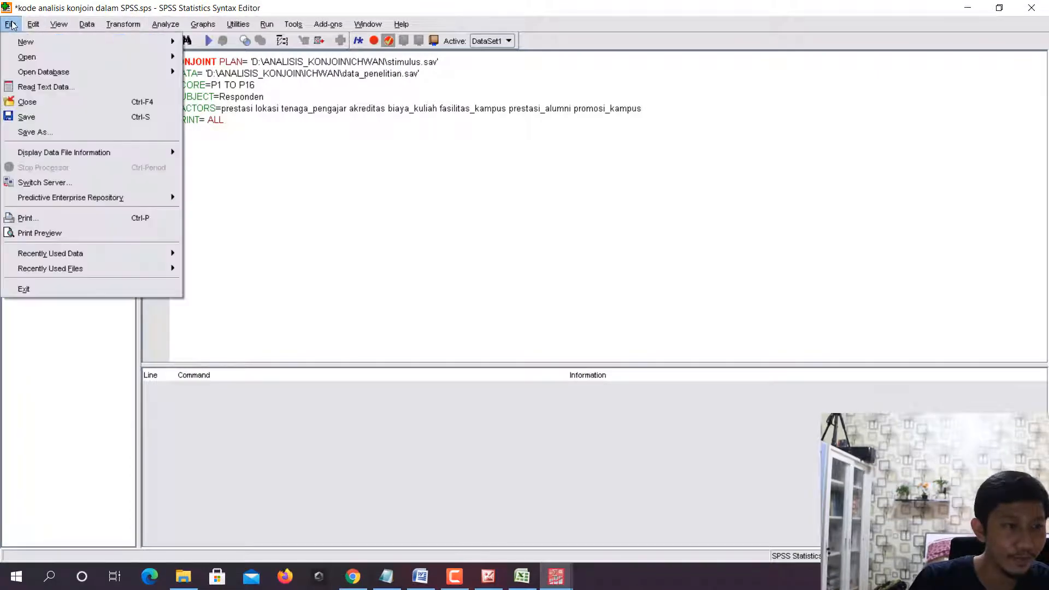
click(33, 115)
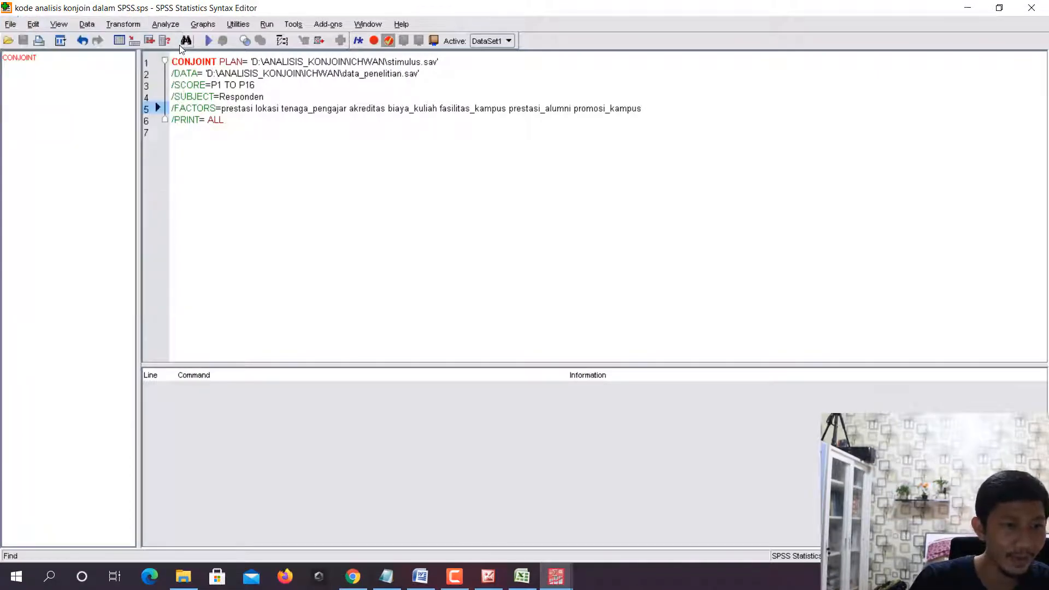
click(183, 576)
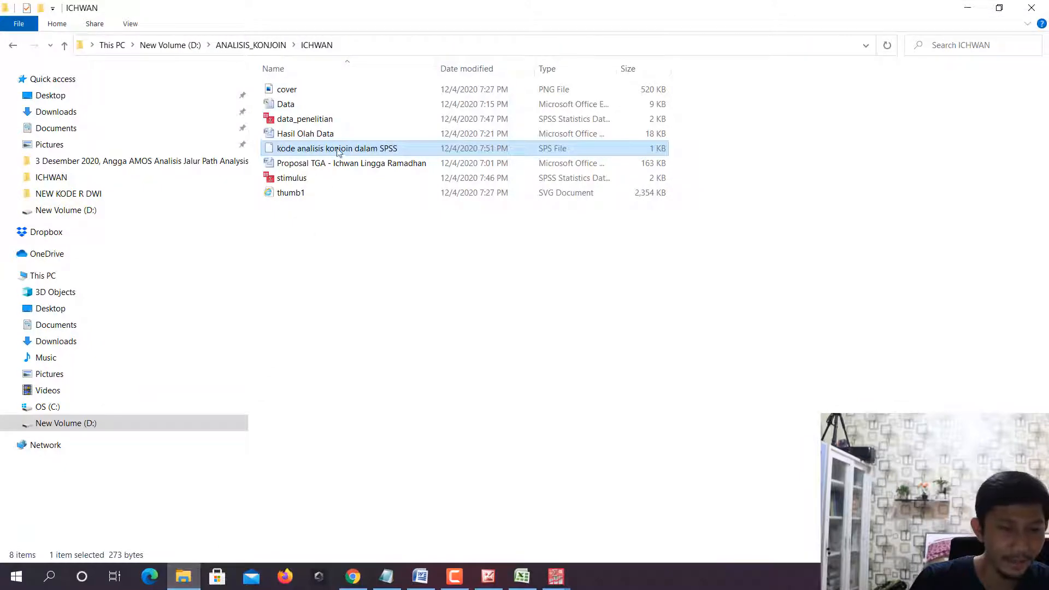
- Close the saved conjoint syntax window and the empty syntax window in SPSS
click(556, 577)
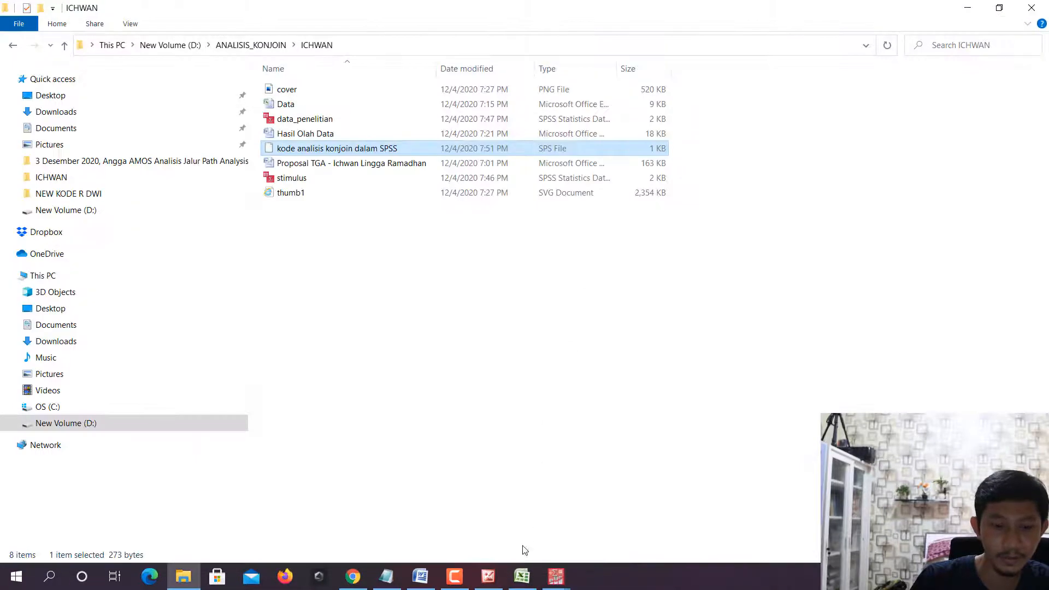
click(555, 576)
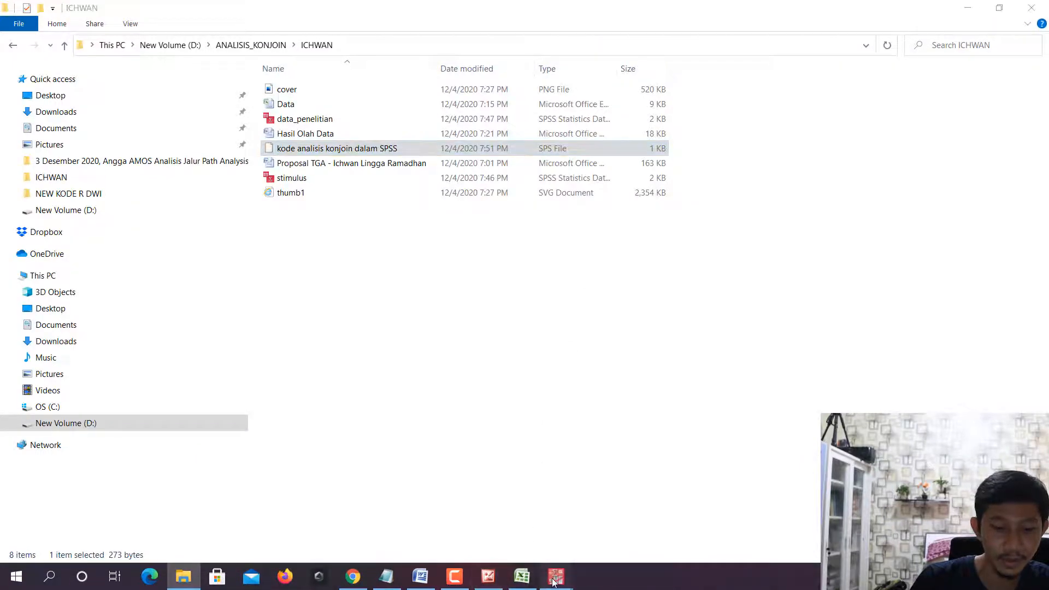
click(765, 480)
click(1030, 7)
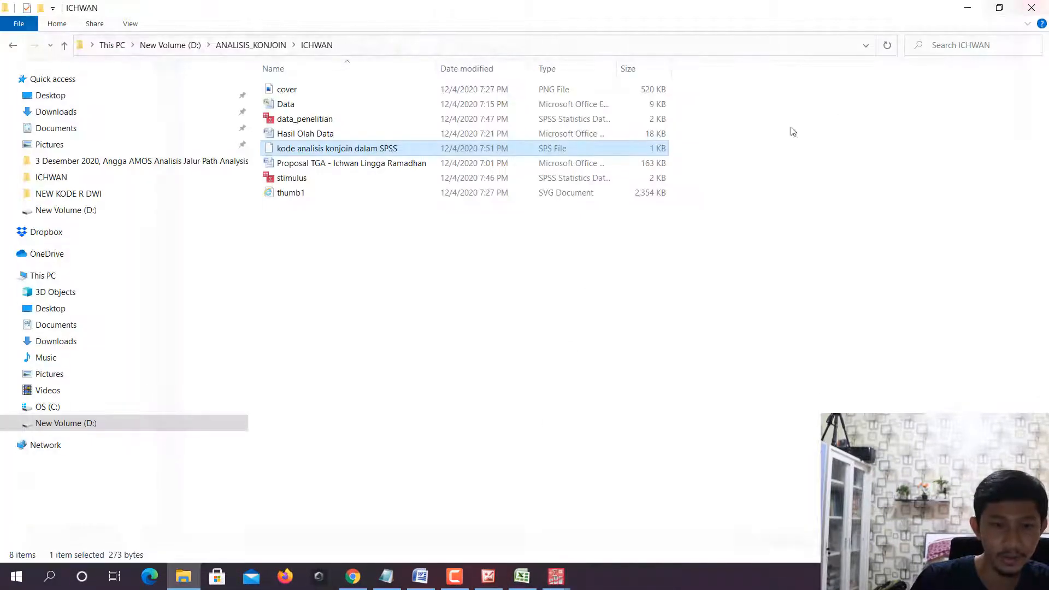
- Bring up the data_penelitian.sav dataset and open the syntax file kode analisis konjoin dalam SPSS.sps from it
click(556, 576)
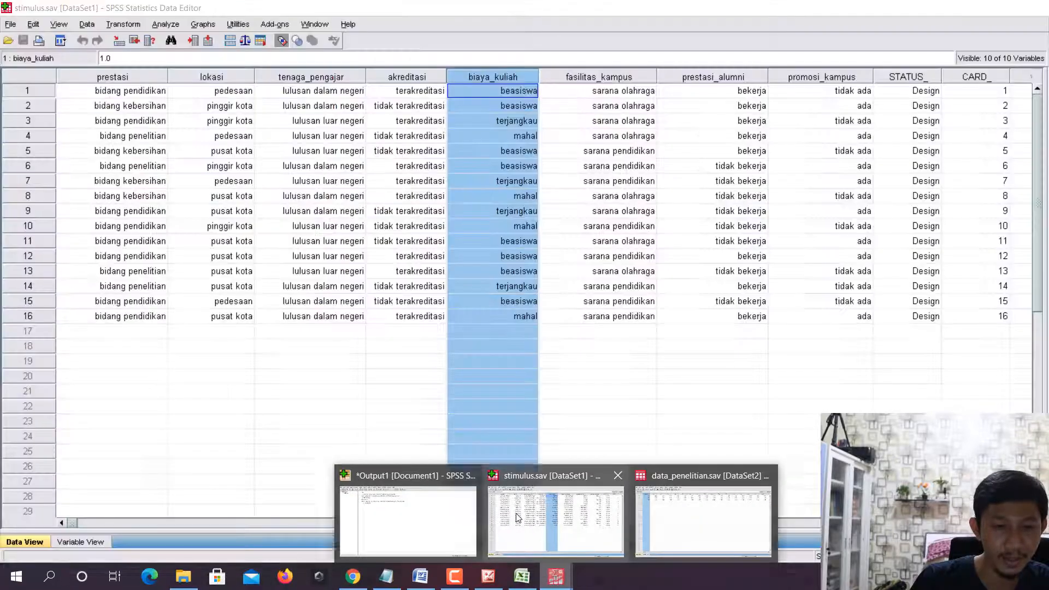
click(516, 513)
click(556, 576)
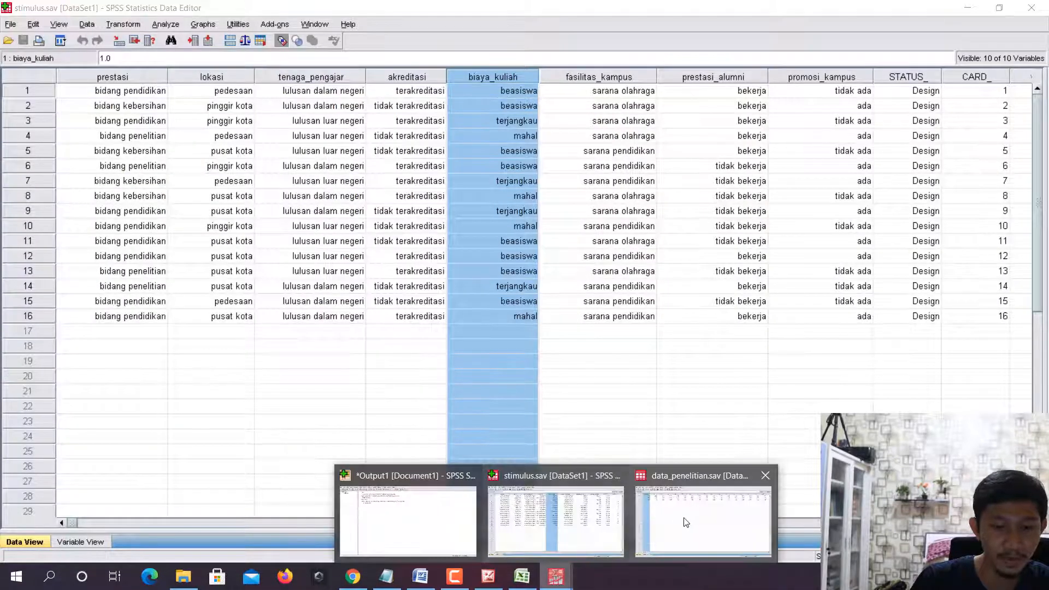
click(673, 509)
click(10, 24)
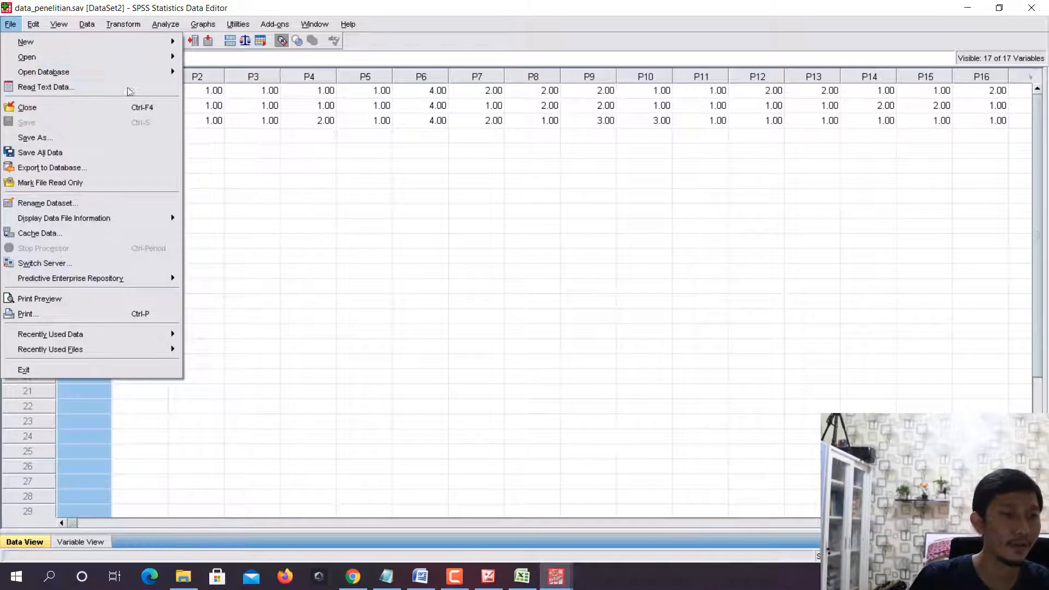
mouse_move(150, 55)
click(224, 68)
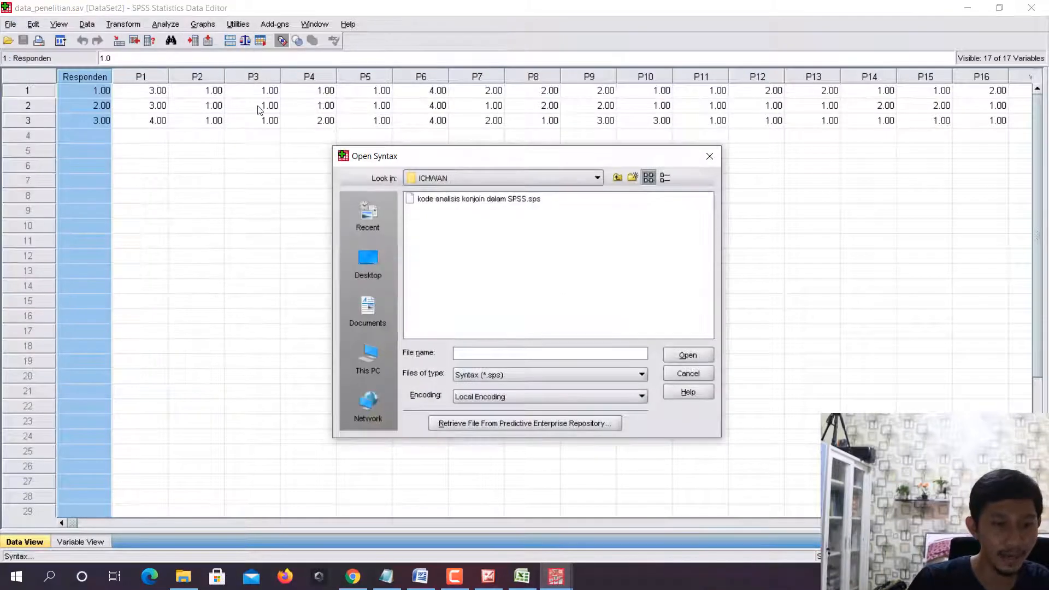
click(467, 201)
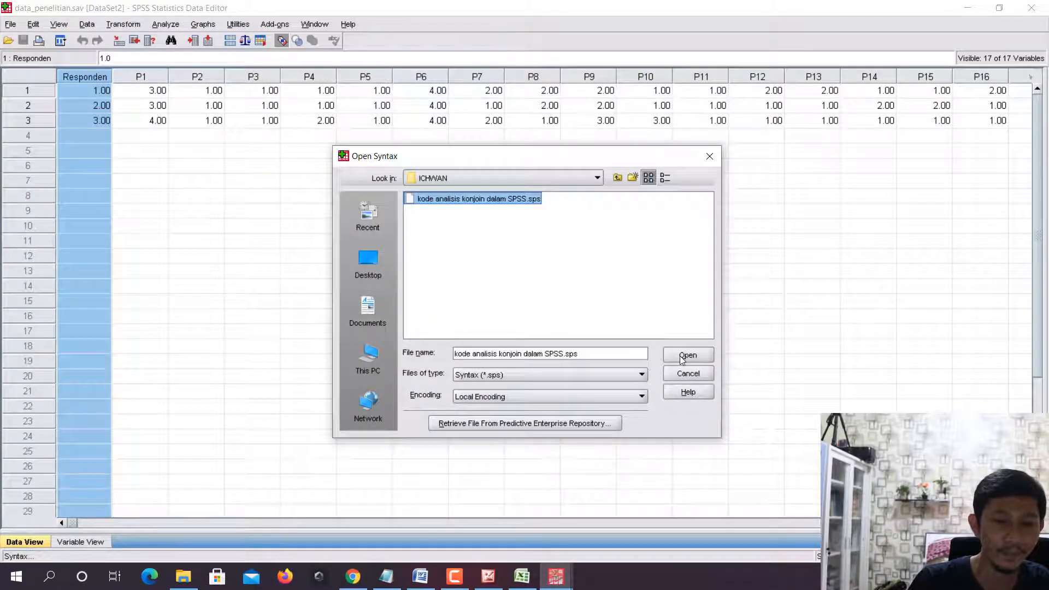
click(687, 354)
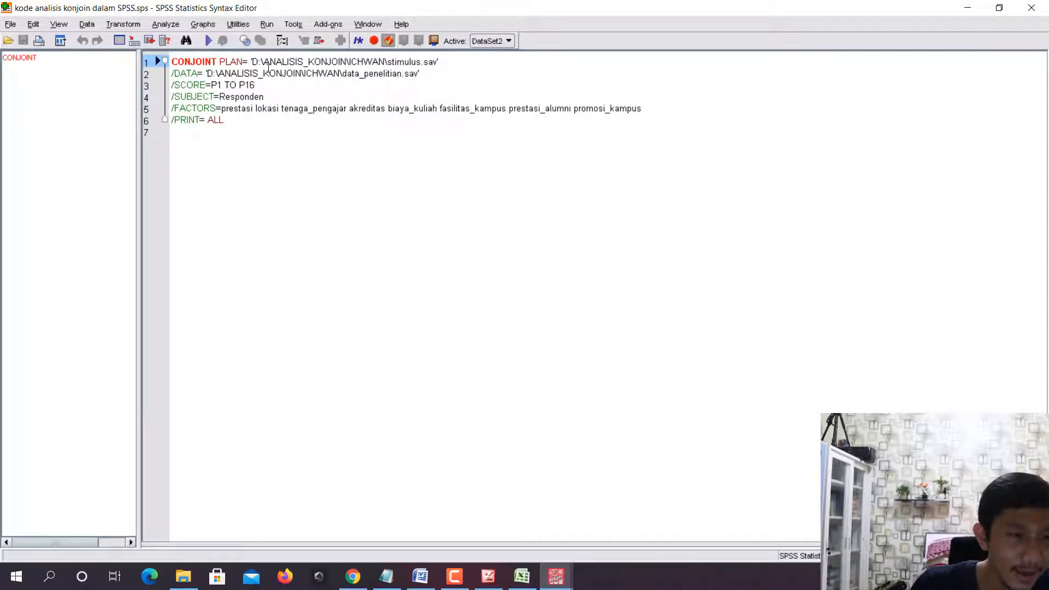
- Check the stimulus.sav folder path in the CONJOINT PLAN line, and run the entire conjoint syntax
drag(263, 61, 405, 61)
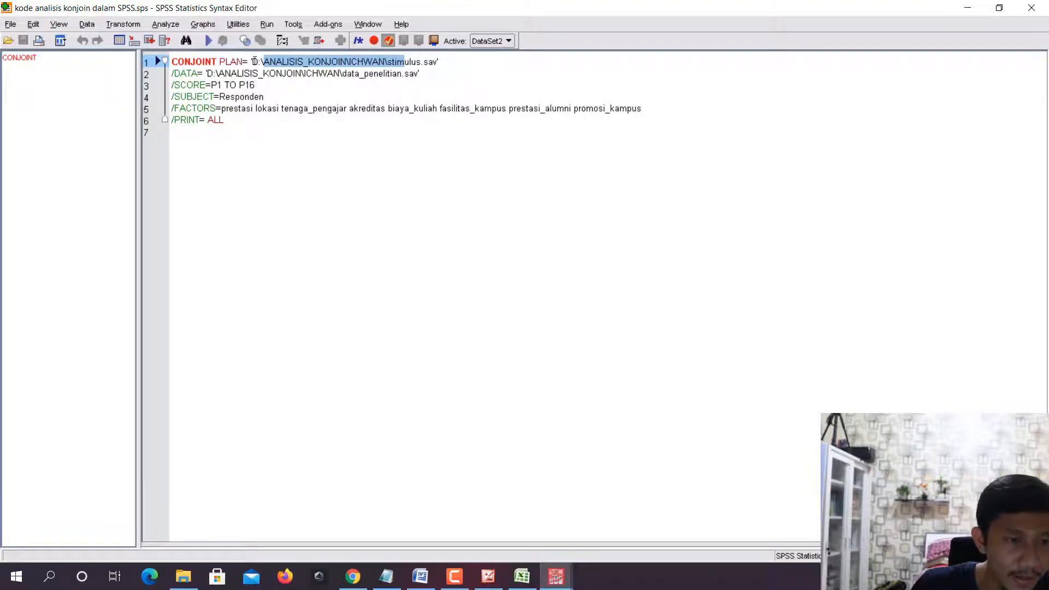
drag(251, 61, 386, 64)
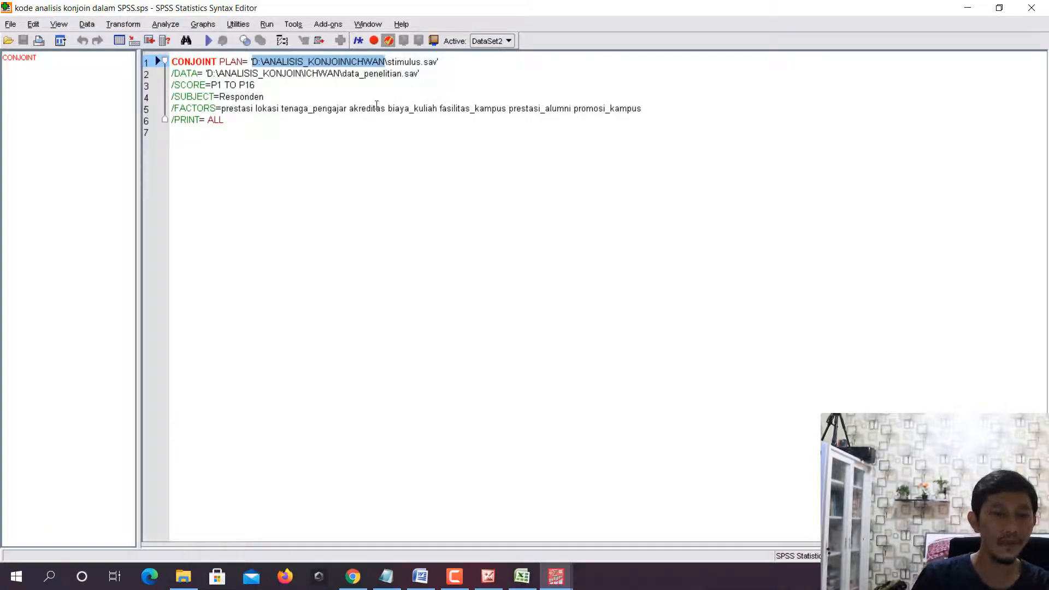
click(374, 84)
click(357, 60)
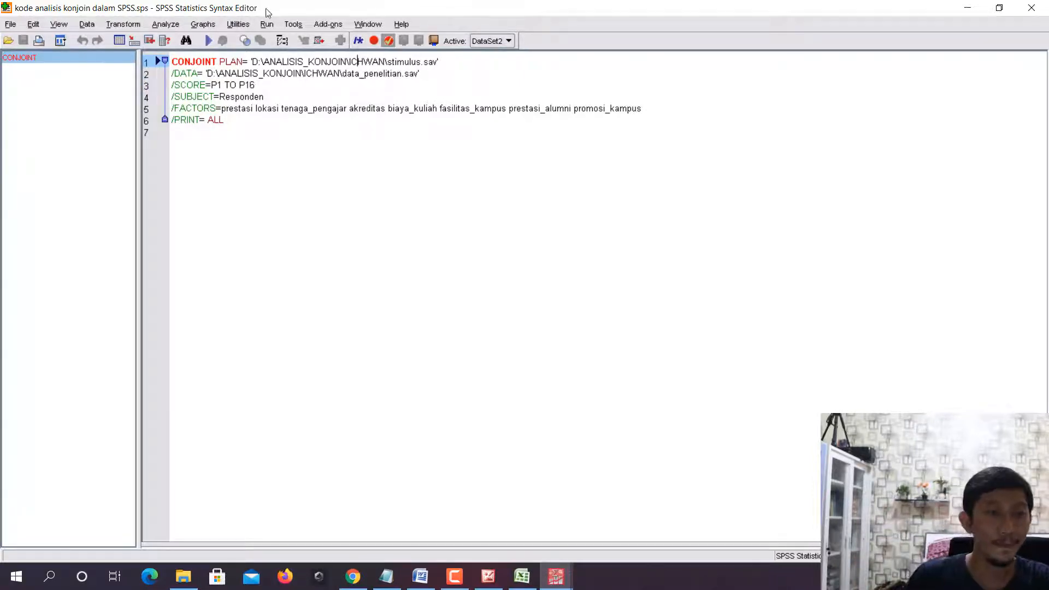
click(267, 24)
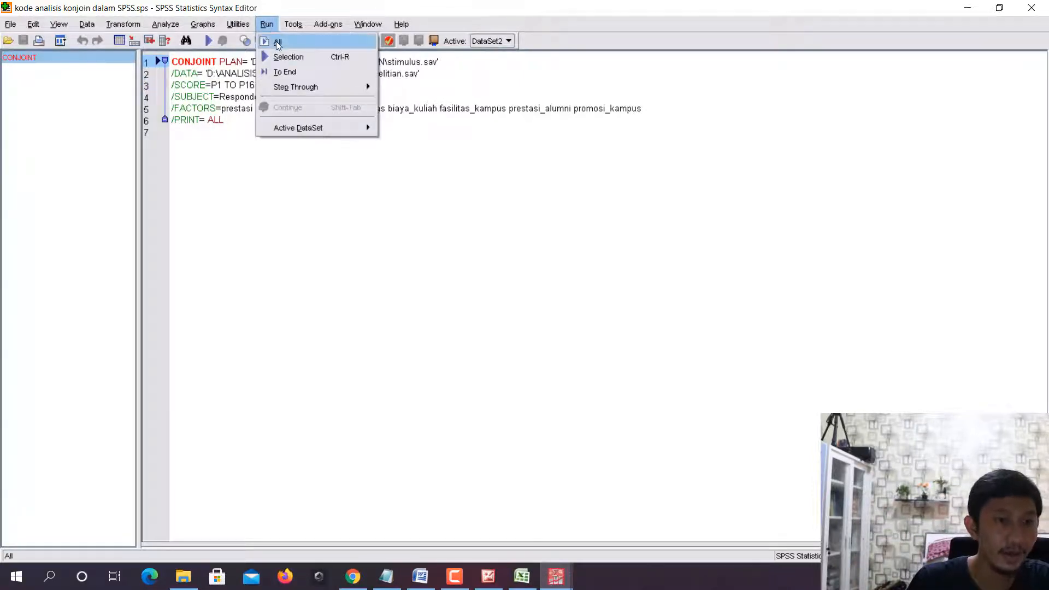
click(277, 41)
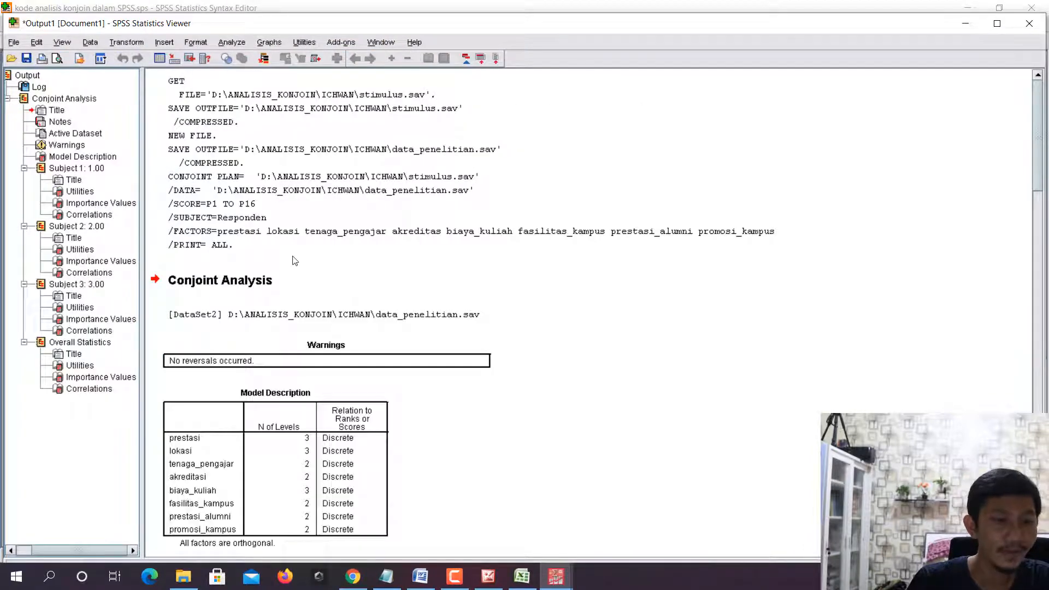
- Skim the conjoint output from the Model Description through the subject results to the Overall Statistics
scroll(294, 260, down, 15)
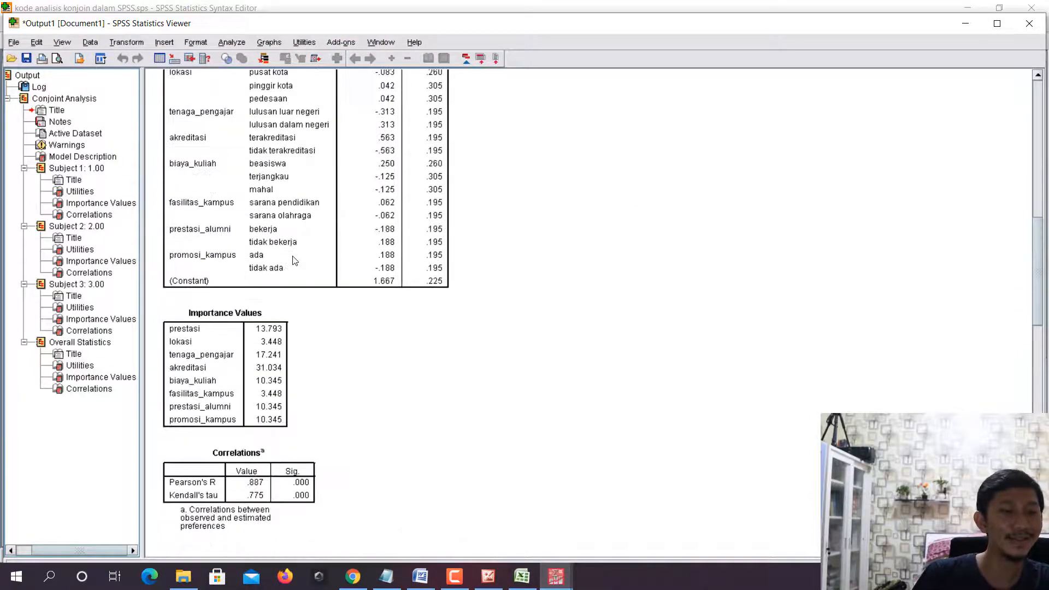
scroll(294, 260, down, 15)
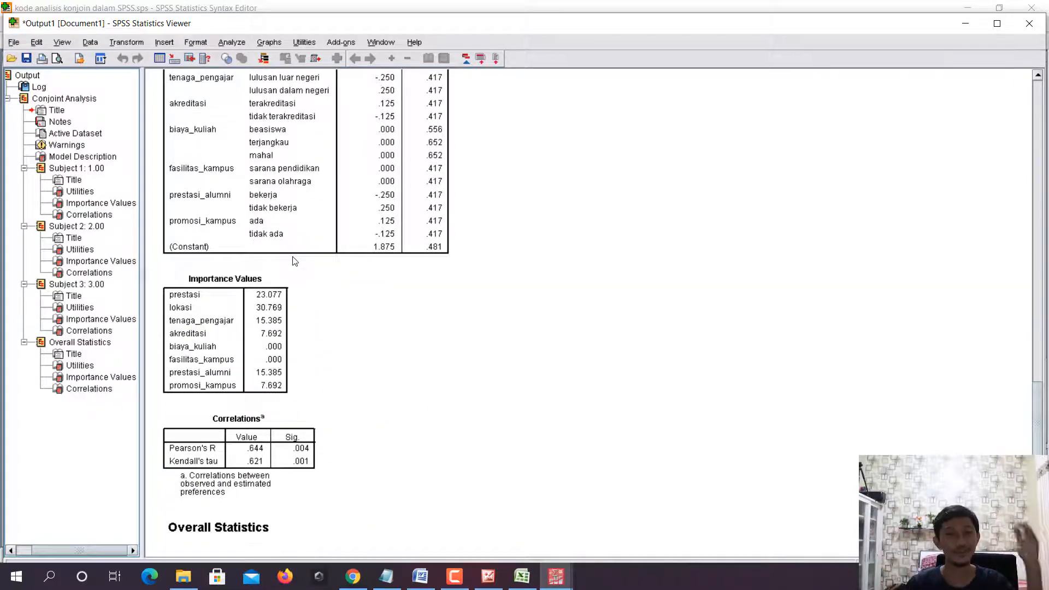
scroll(297, 271, down, 8)
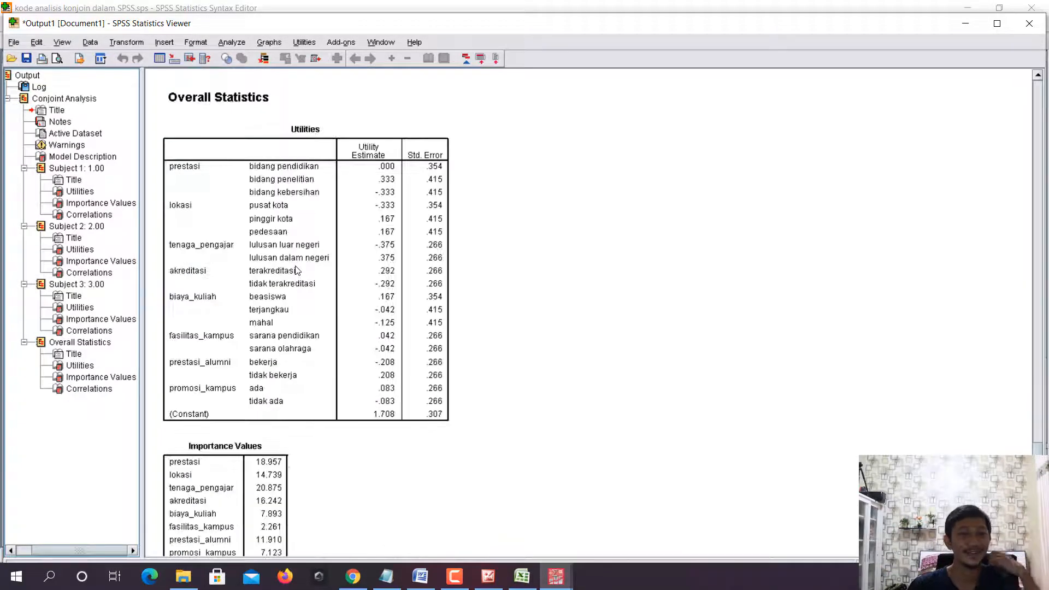
scroll(508, 350, down, 5)
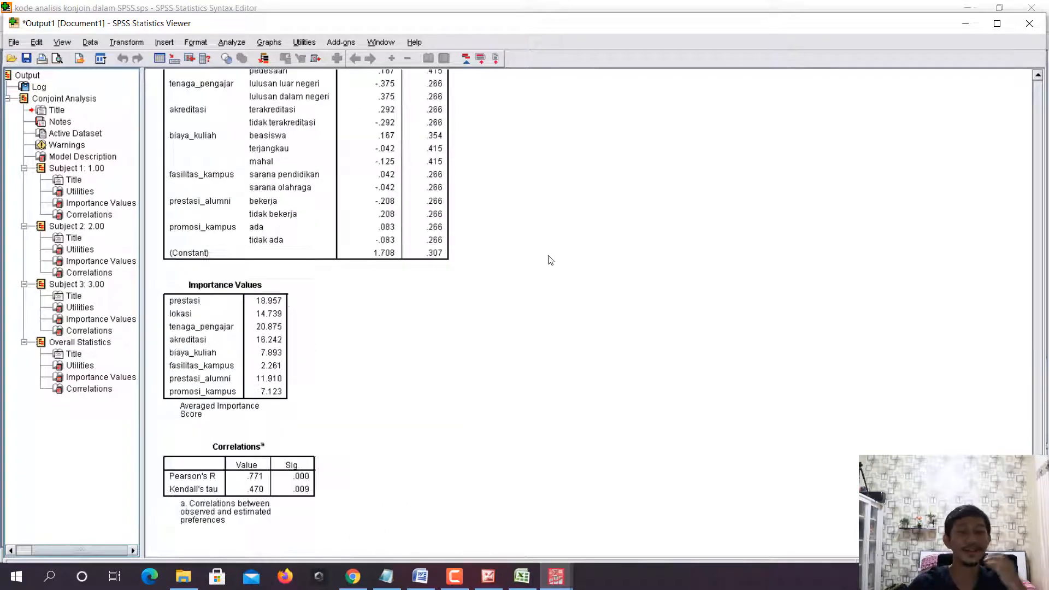
scroll(559, 215, up, 20)
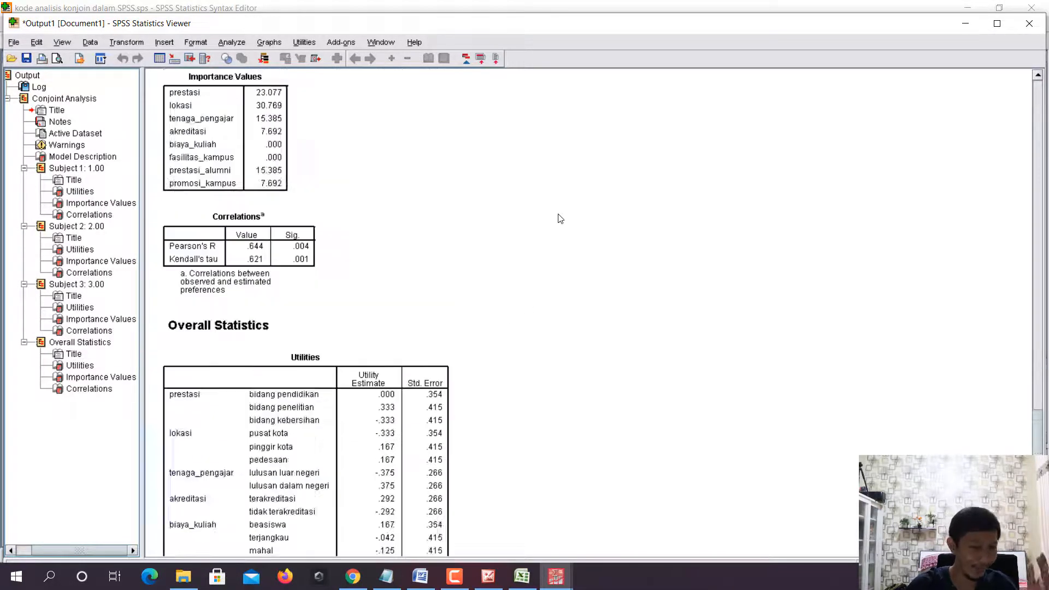
scroll(559, 217, up, 20)
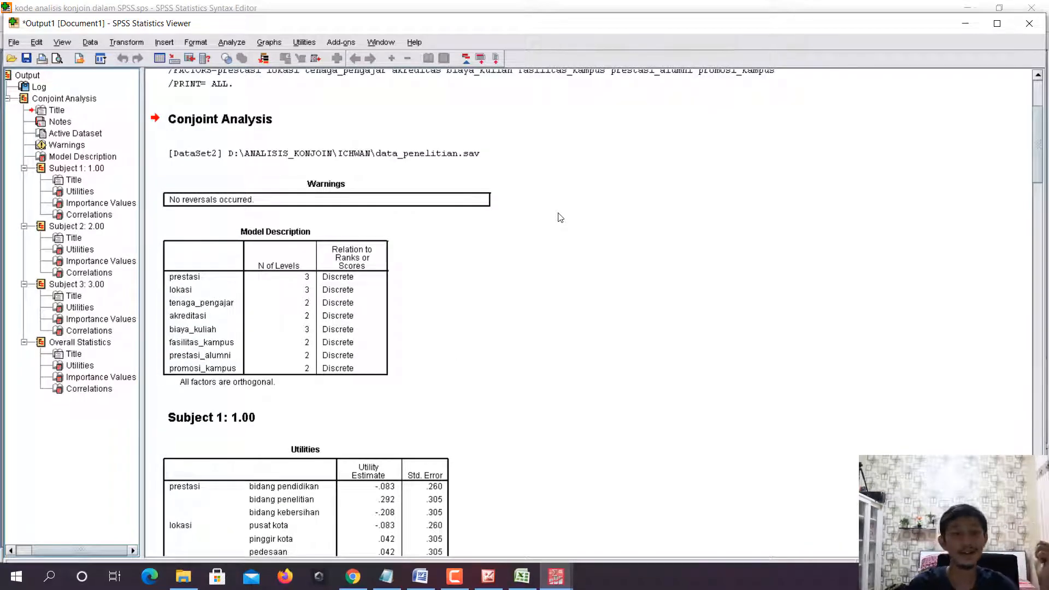
- Examine the Utilities, Importance Values and Correlations tables of the individual subjects alongside the Overall Statistics utilities
scroll(560, 217, down, 6)
scroll(269, 233, down, 2)
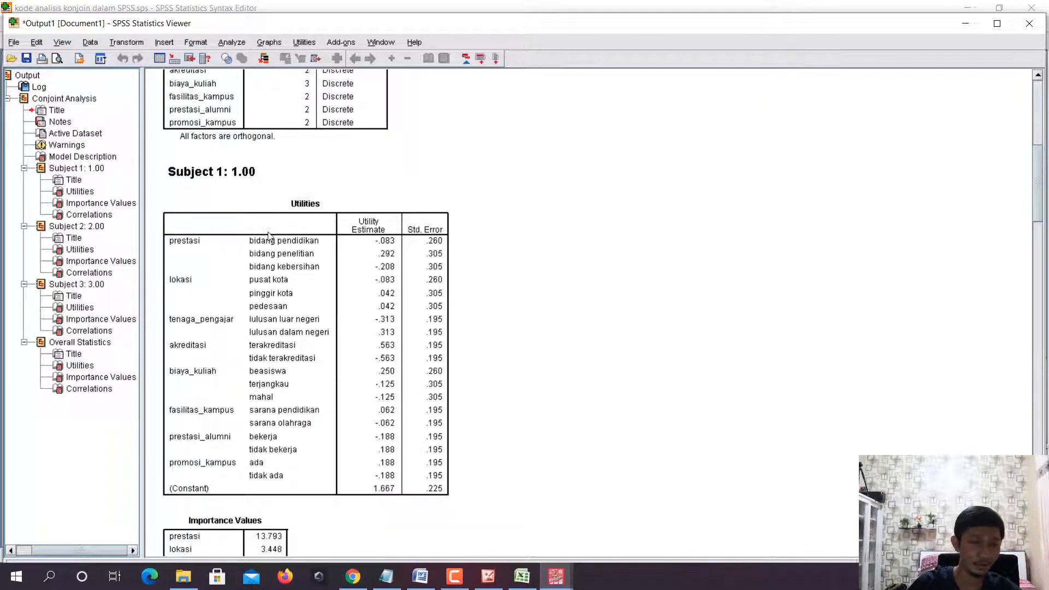
scroll(268, 235, down, 18)
scroll(268, 254, down, 20)
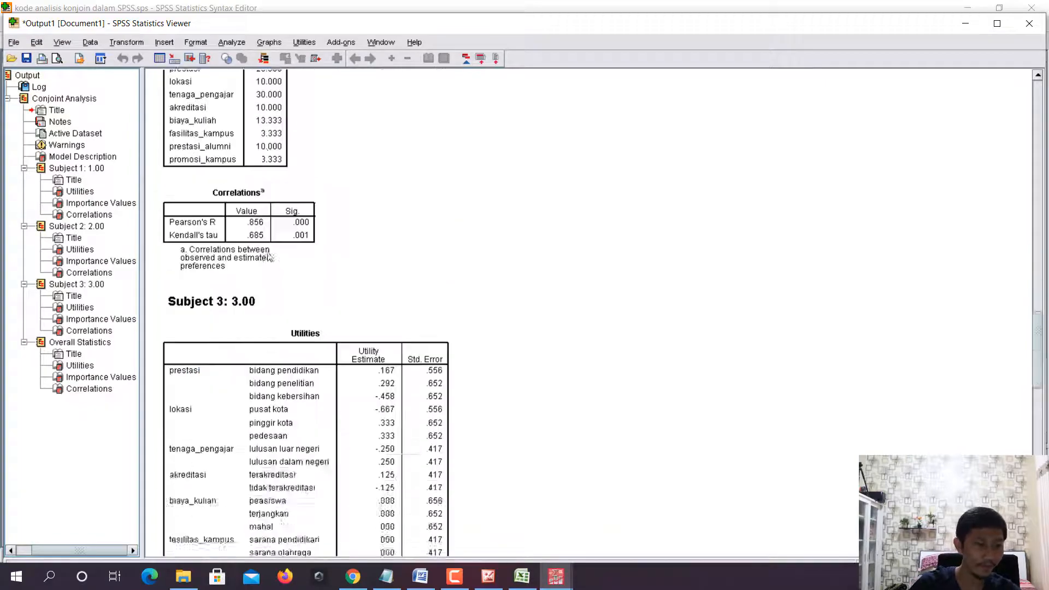
scroll(272, 294, down, 8)
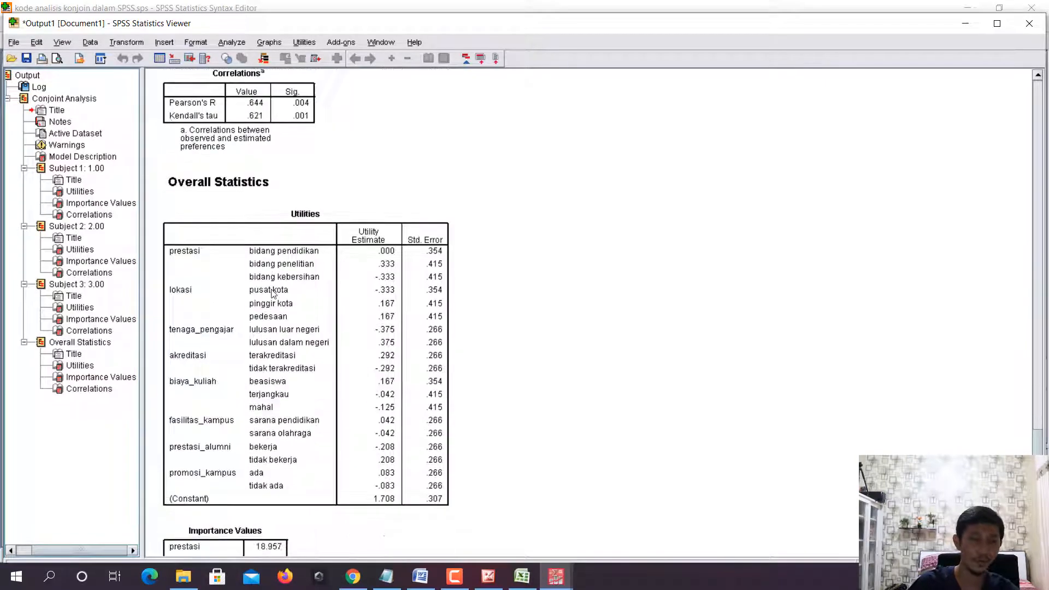
scroll(272, 293, up, 20)
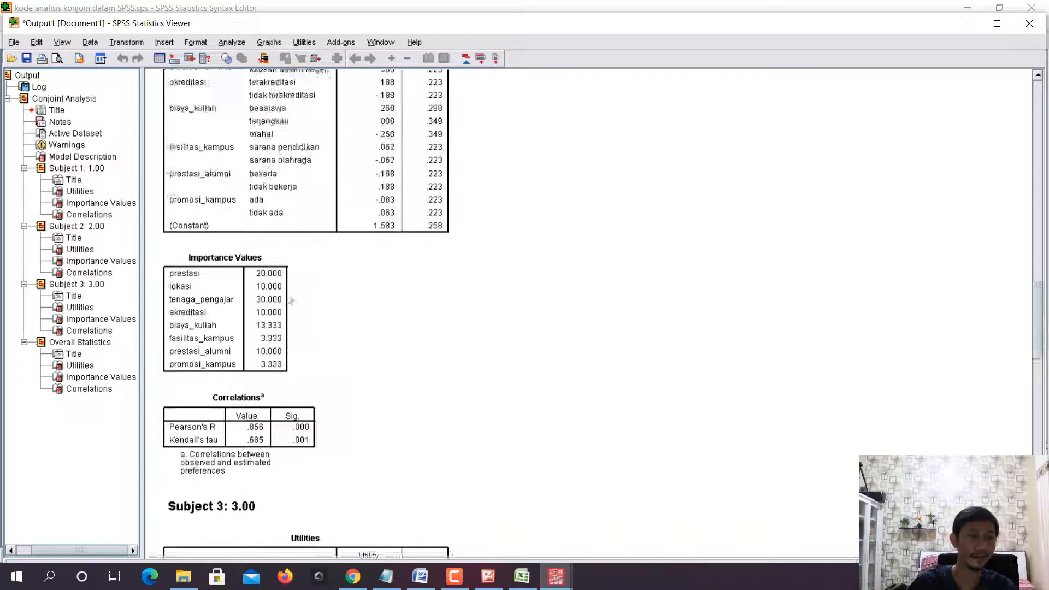
scroll(291, 302, up, 3)
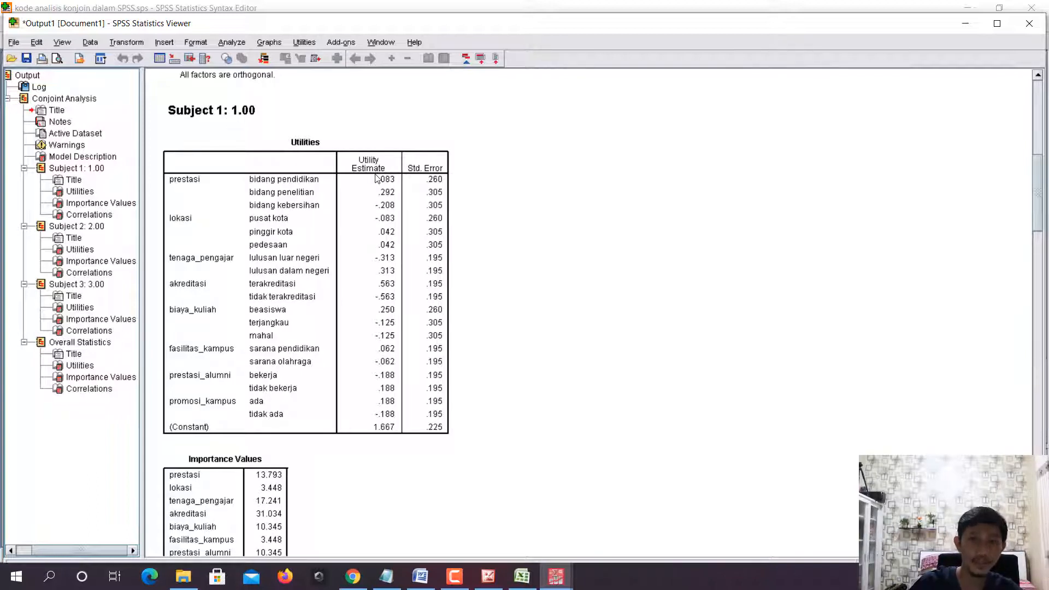
- Close the proposal document in Word and open Hasil Olah Data from the study folder in File Explorer
click(420, 576)
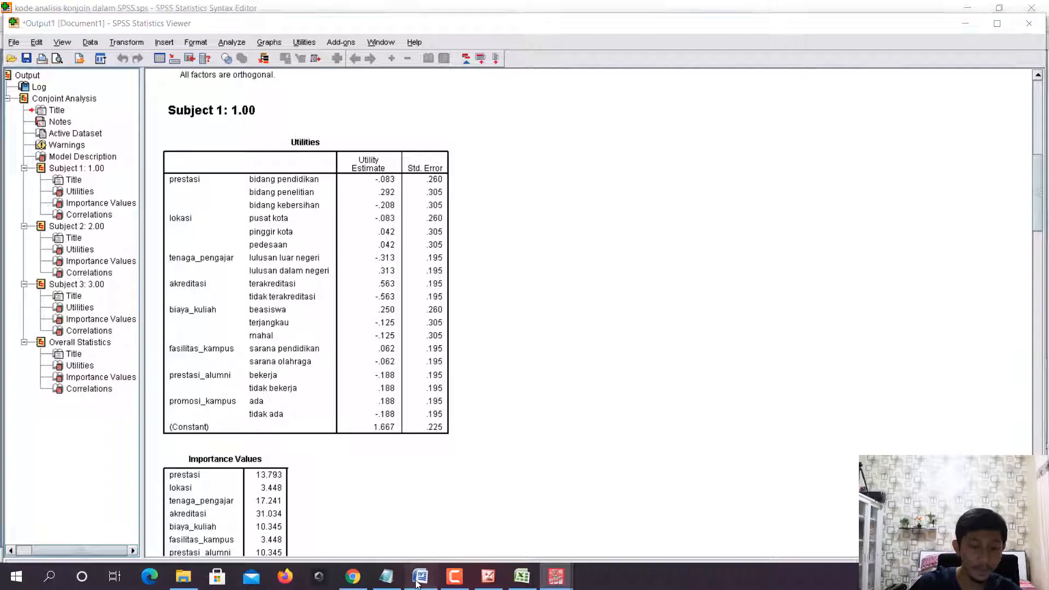
click(1032, 8)
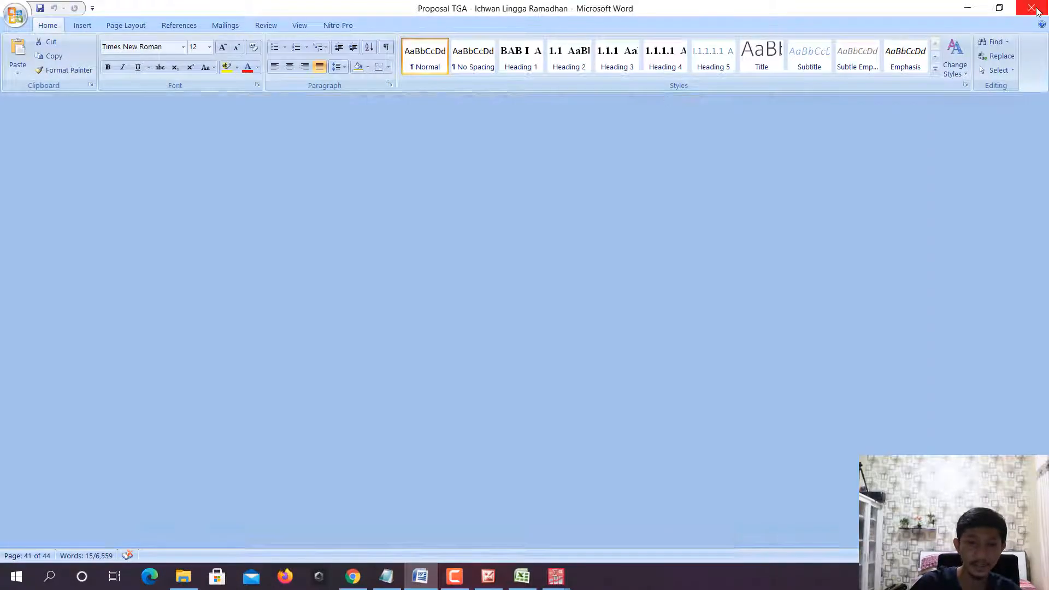
click(183, 580)
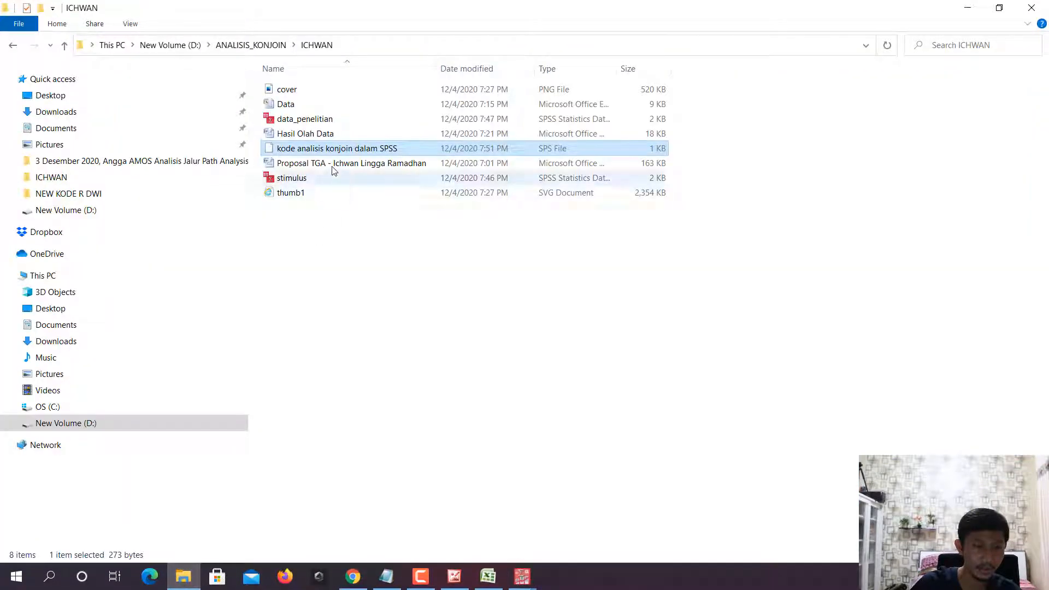
double_click(332, 136)
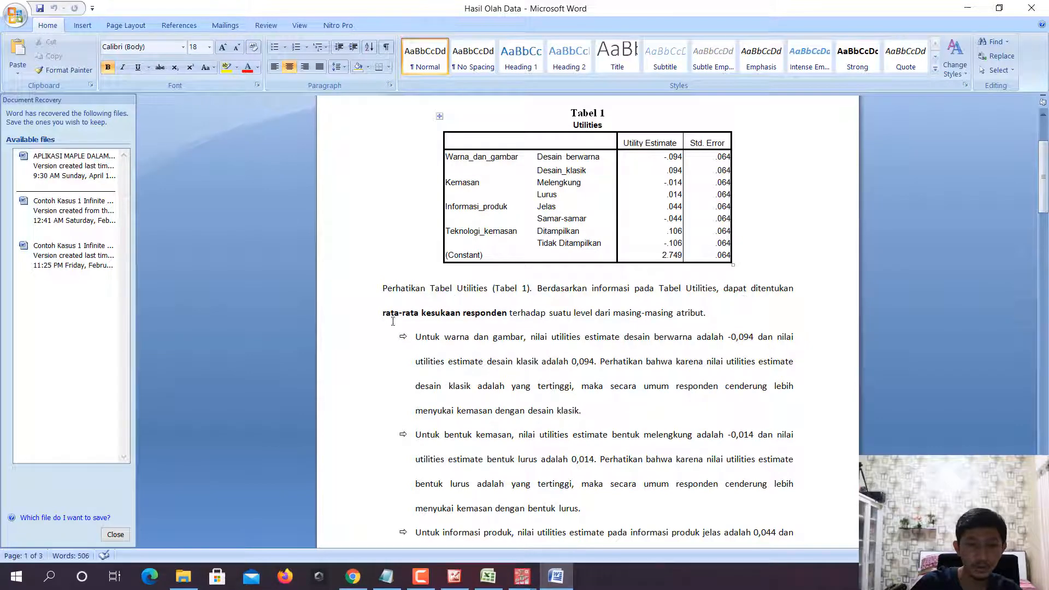
- Highlight "rata-rata kesukaan responden" below Tabel 1, and review Subject 1's Utilities and Importance Values tables in the SPSS output
drag(382, 318, 525, 315)
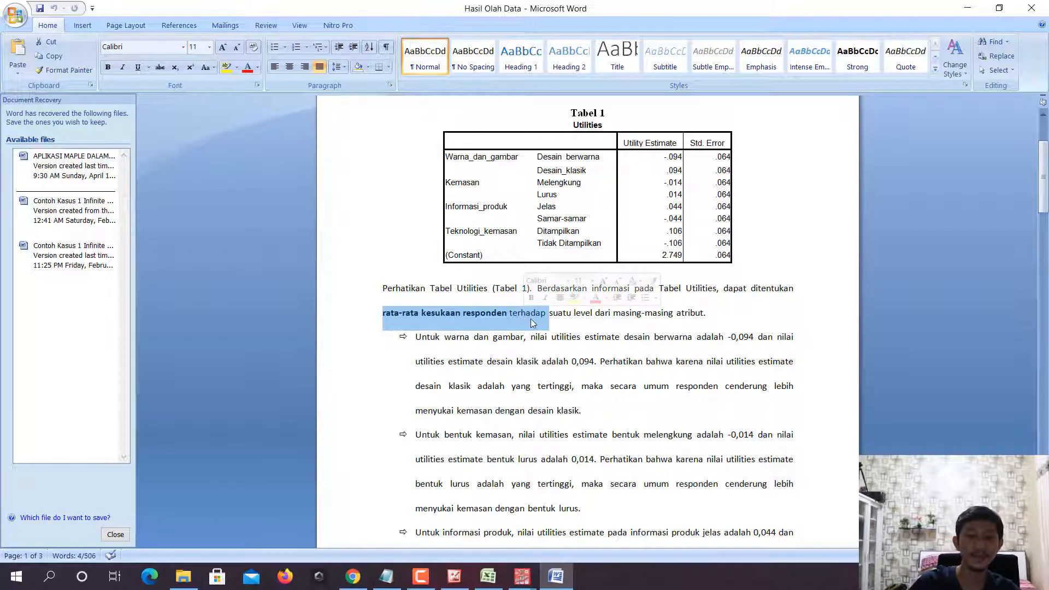
click(970, 11)
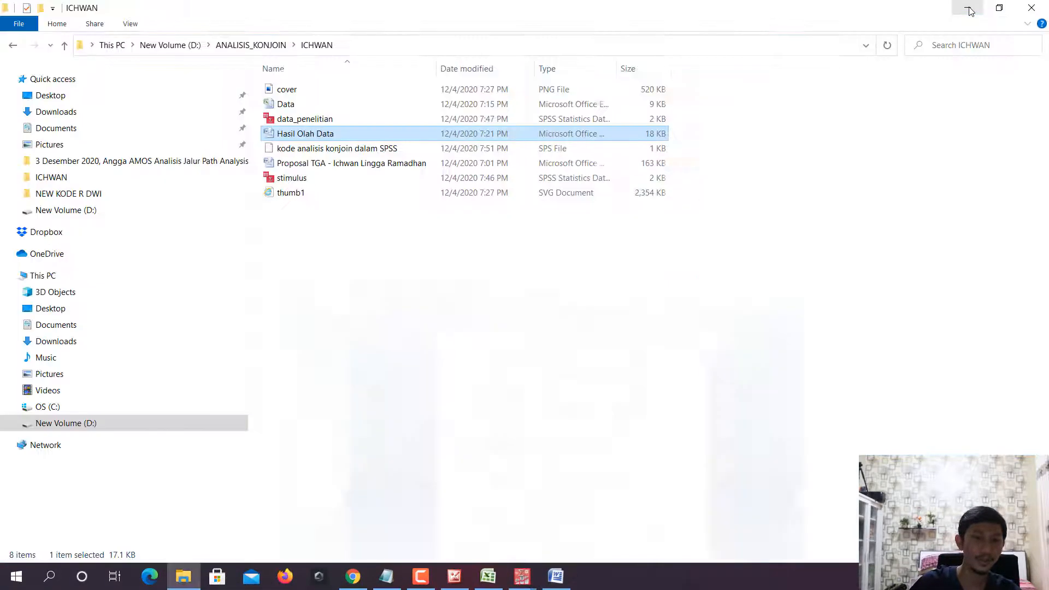
mouse_move(519, 577)
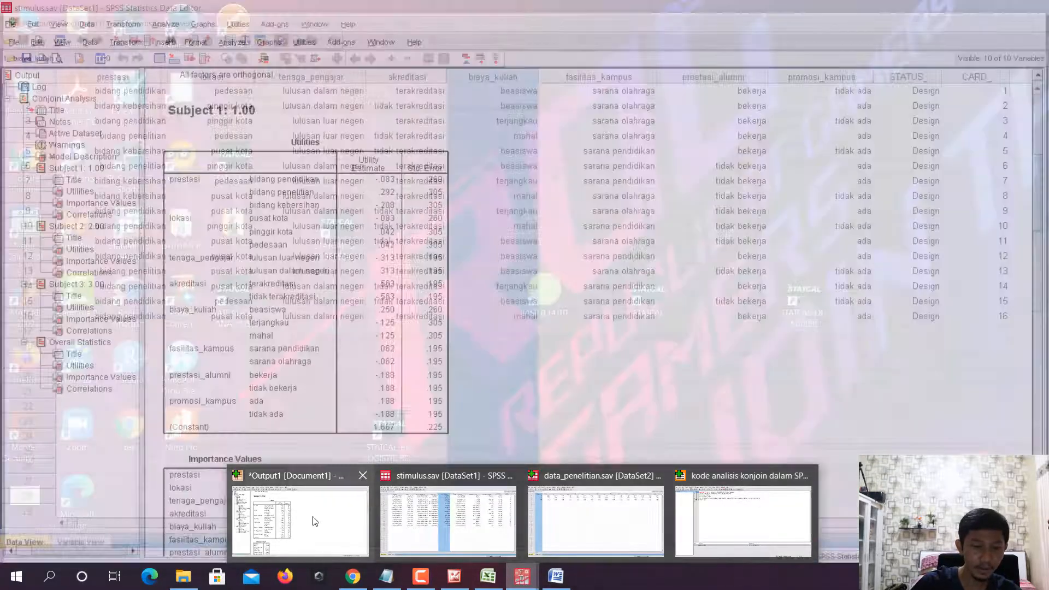
click(299, 520)
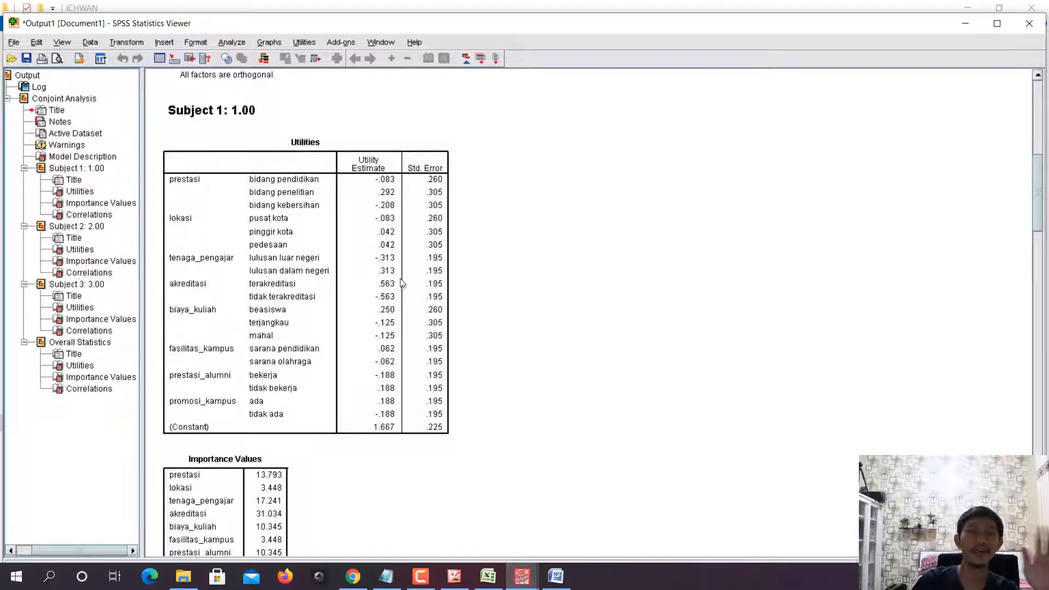
scroll(412, 274, down, 2)
scroll(413, 274, down, 6)
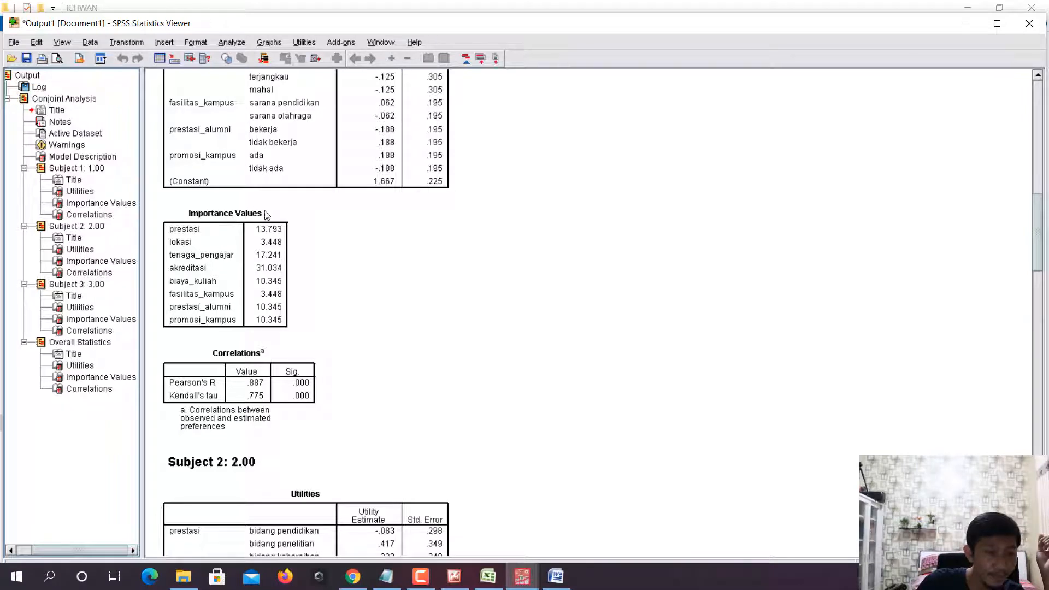
- Read the Importance Values explanation in Hasil Olah Data in Word, highlighting "dianggap paling penting oleh responden"
click(556, 576)
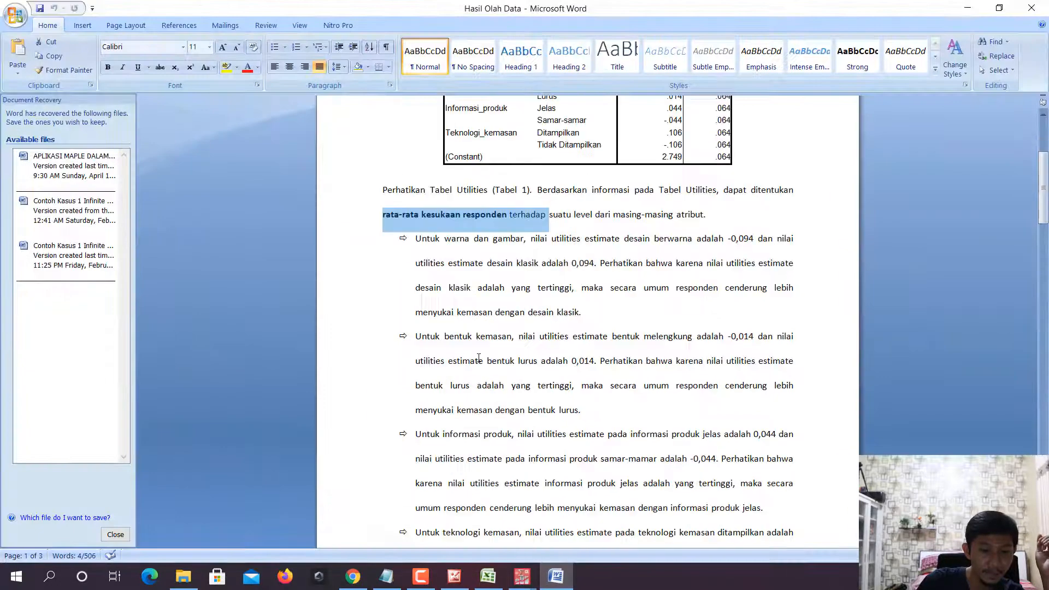
scroll(478, 352, down, 4)
scroll(478, 352, down, 4)
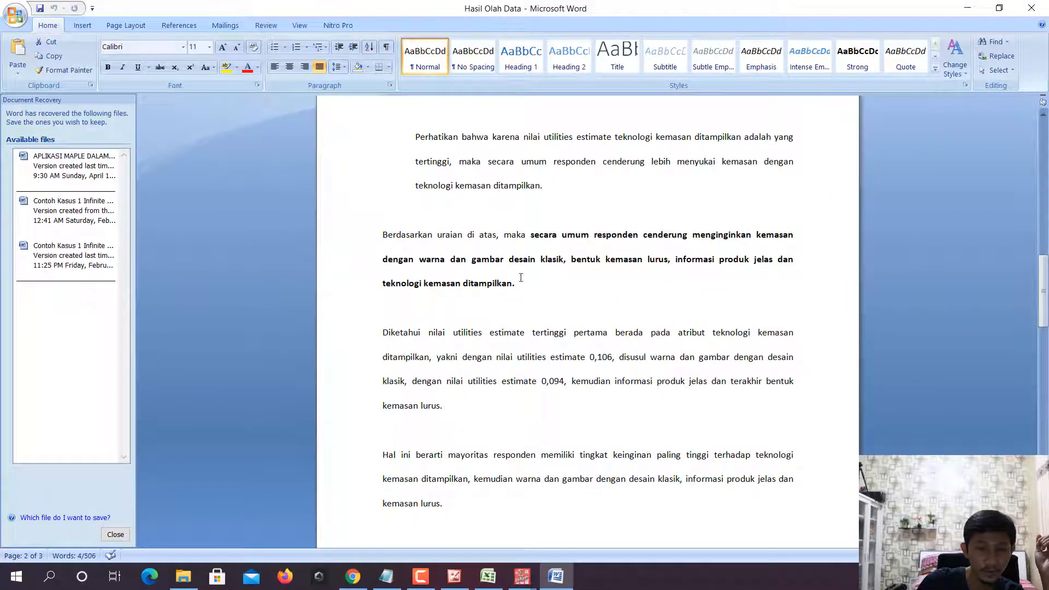
scroll(489, 296, down, 10)
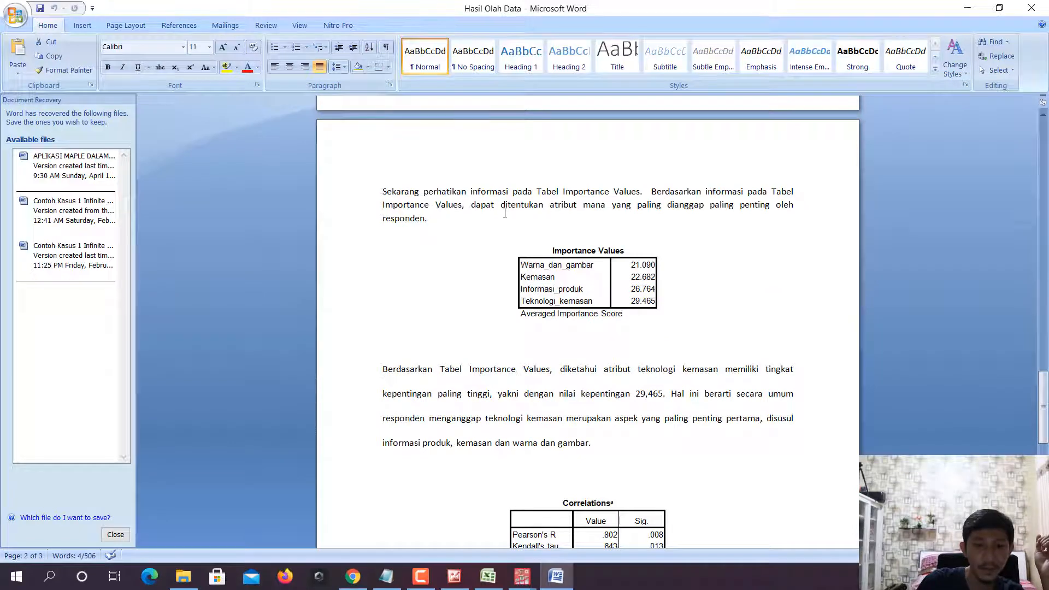
drag(431, 220, 658, 205)
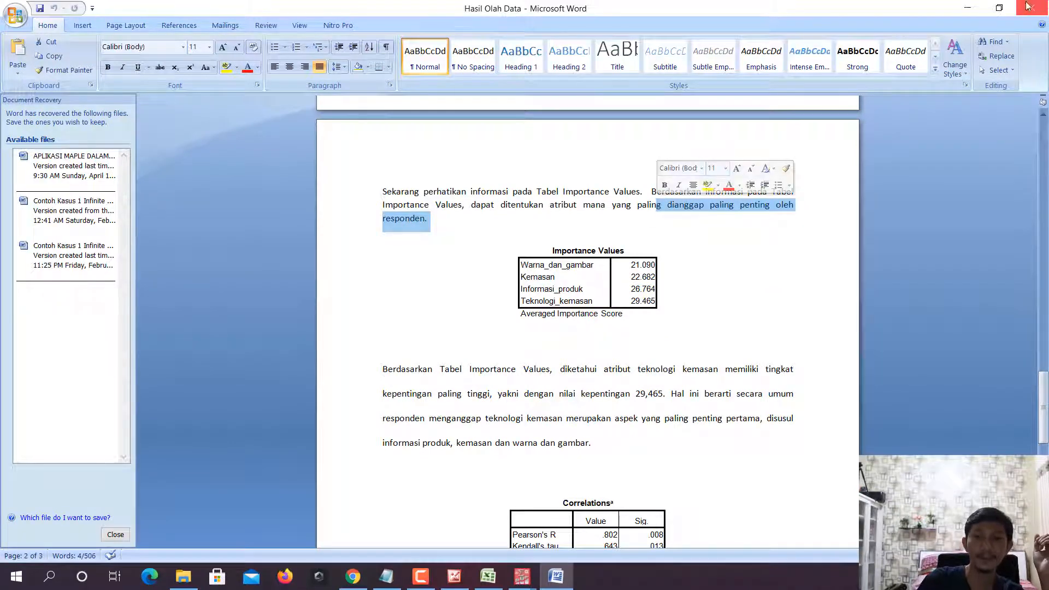
click(965, 8)
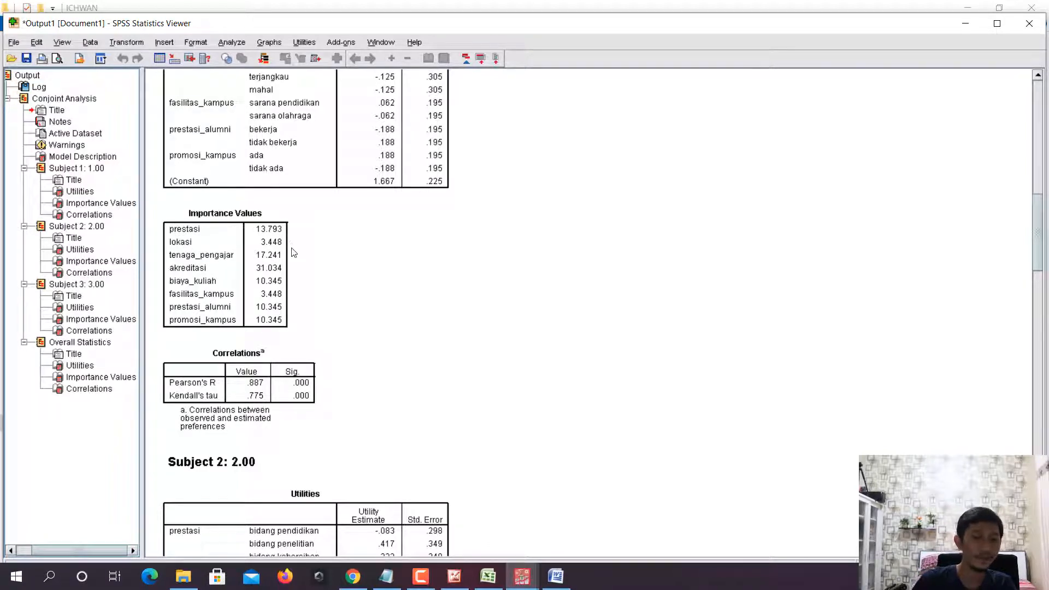
- Examine Subject 1's Utilities and Importance Values tables in the SPSS output, selecting the Importance Values table
scroll(293, 252, down, 3)
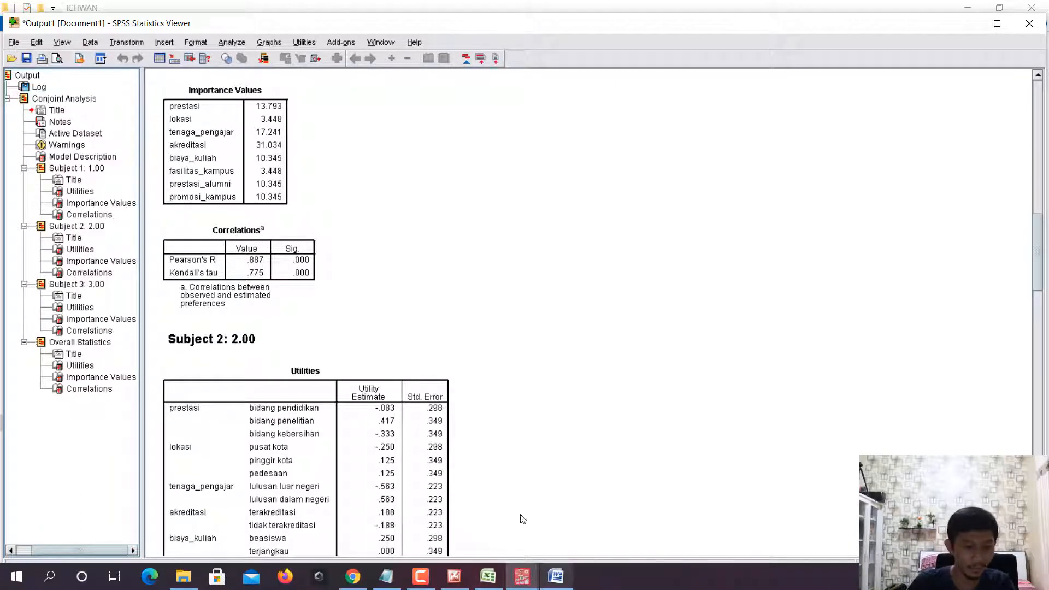
scroll(315, 191, up, 7)
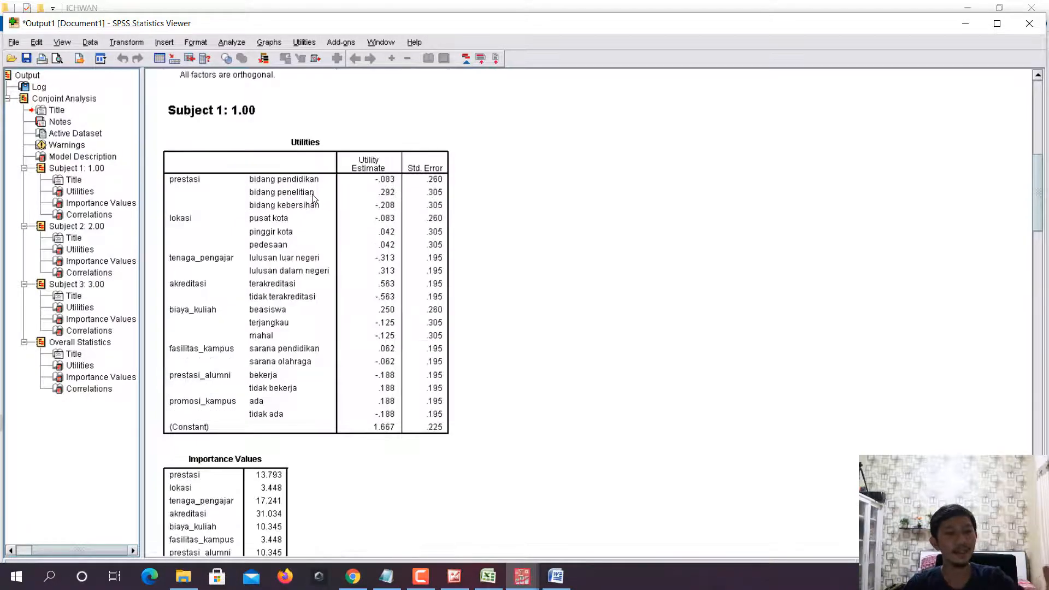
scroll(314, 201, down, 5)
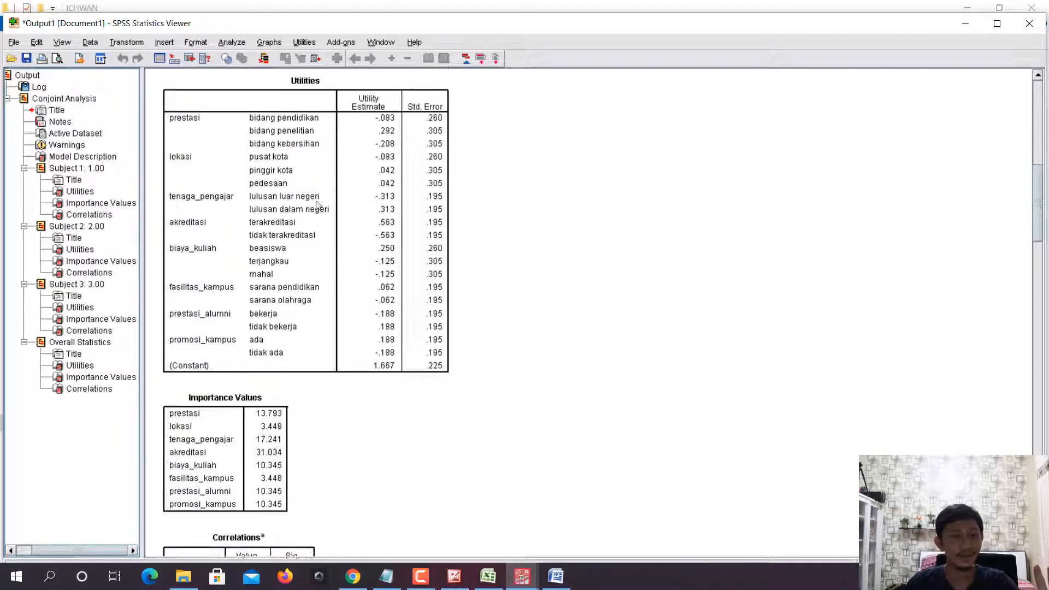
scroll(318, 205, down, 5)
scroll(316, 192, up, 7)
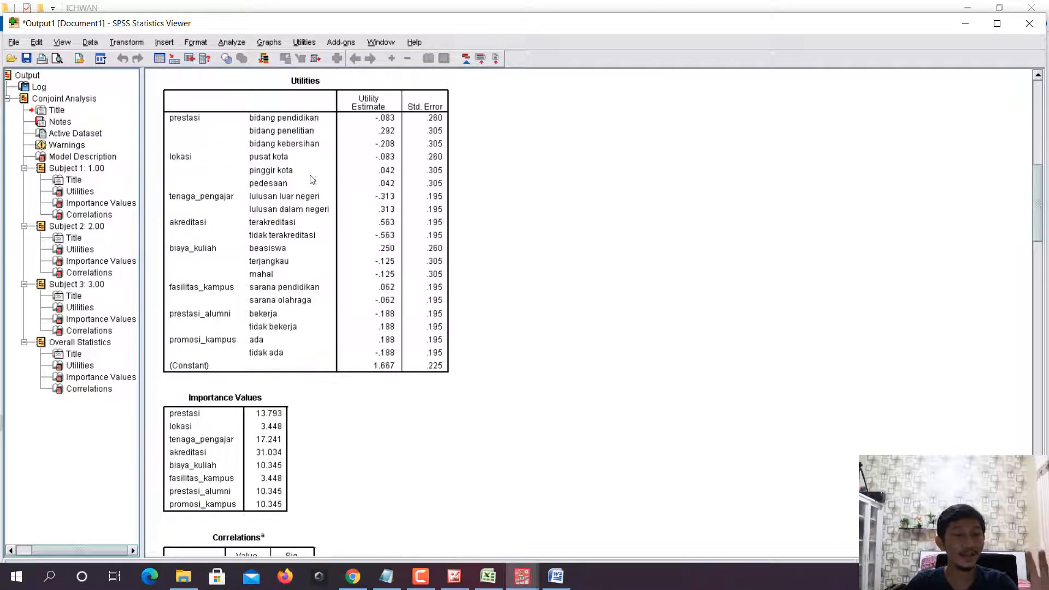
click(281, 145)
scroll(282, 146, down, 5)
click(243, 316)
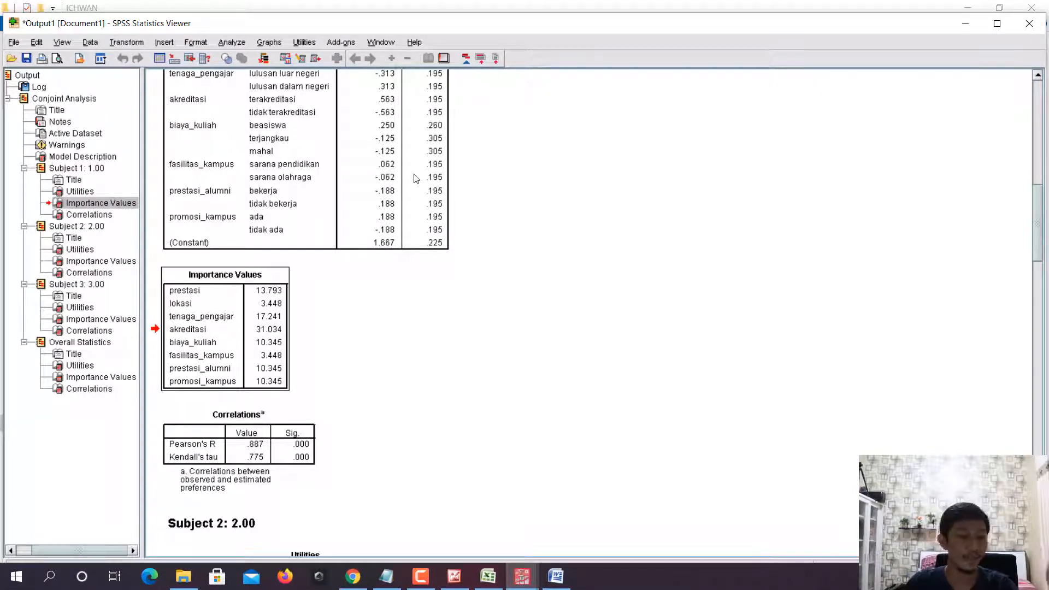
- Read the Correlations explanation in Hasil Olah Data in Word, highlighting the passage containing "untuk mengukur ketepatan prediksi (predictive ability)"
scroll(417, 179, down, 3)
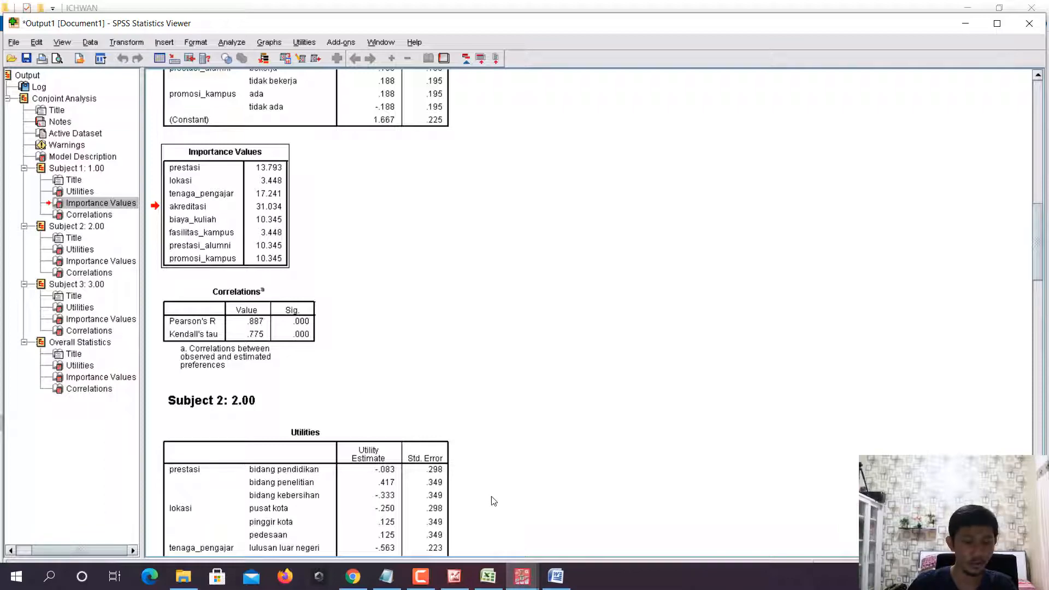
click(556, 575)
scroll(576, 451, down, 5)
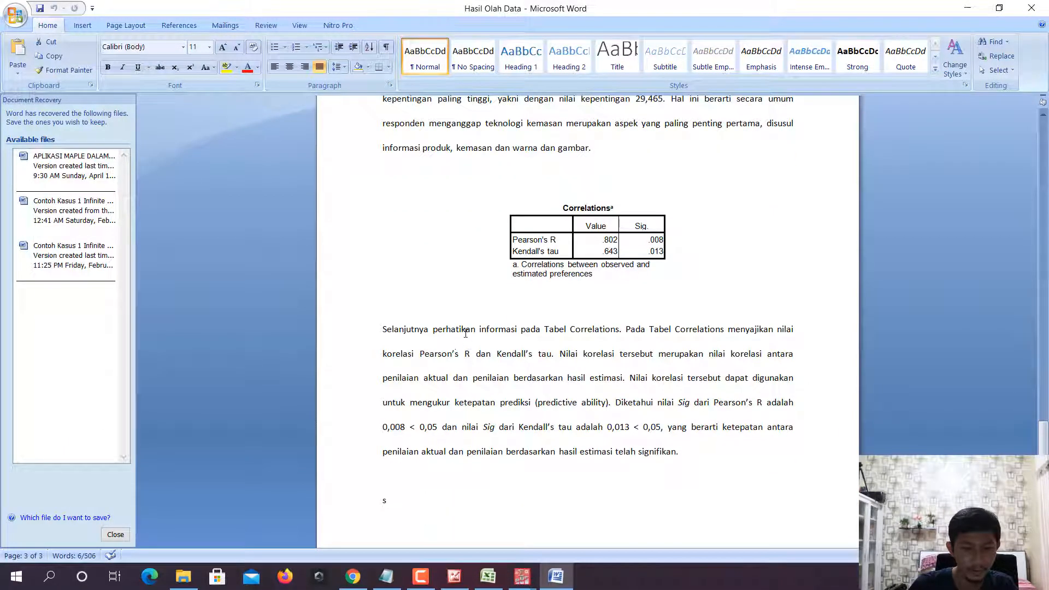
drag(676, 335, 770, 331)
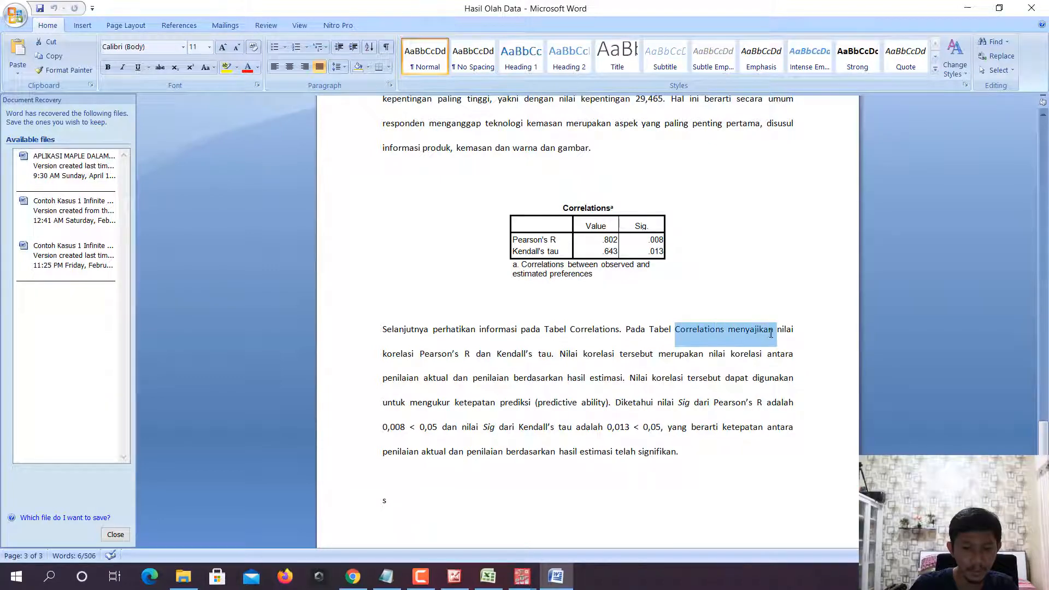
click(413, 353)
drag(413, 354, 719, 359)
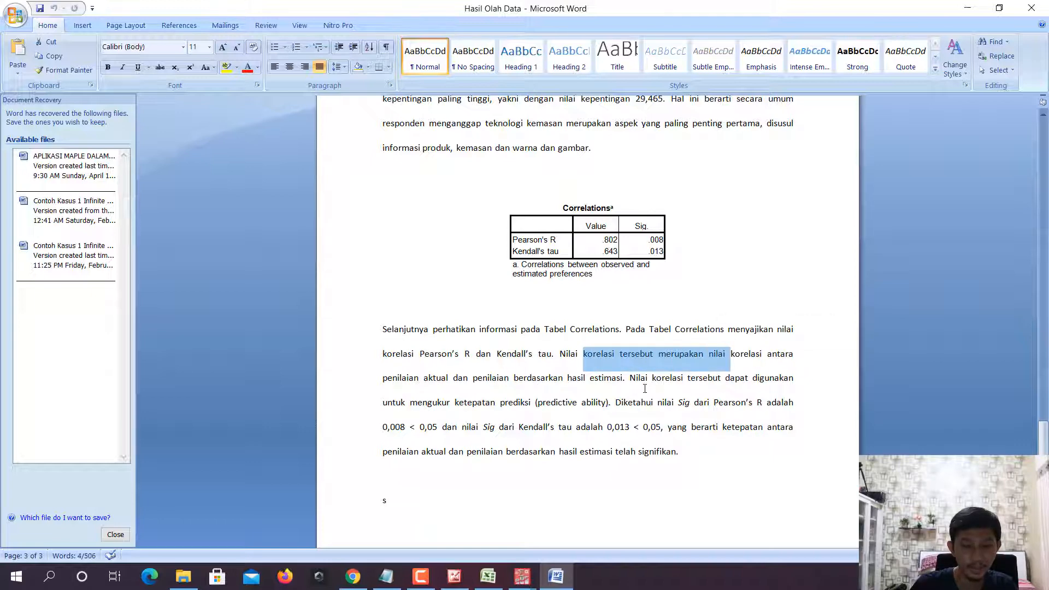
drag(666, 379, 653, 412)
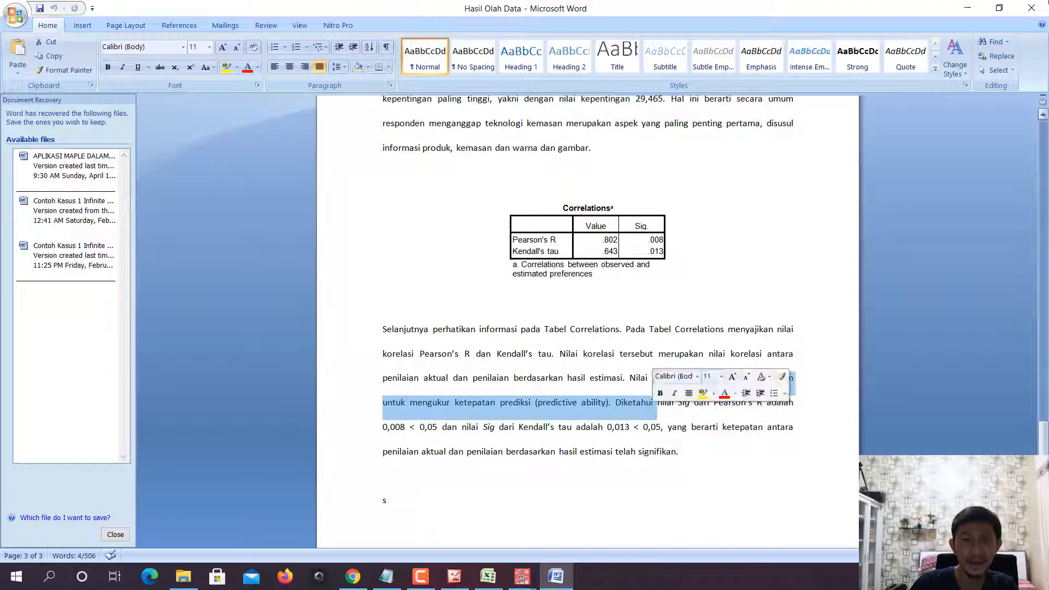
- Return to the SPSS output and examine the Utilities, Importance Values and Correlations tables for Subject 2 and Subject 3
click(966, 9)
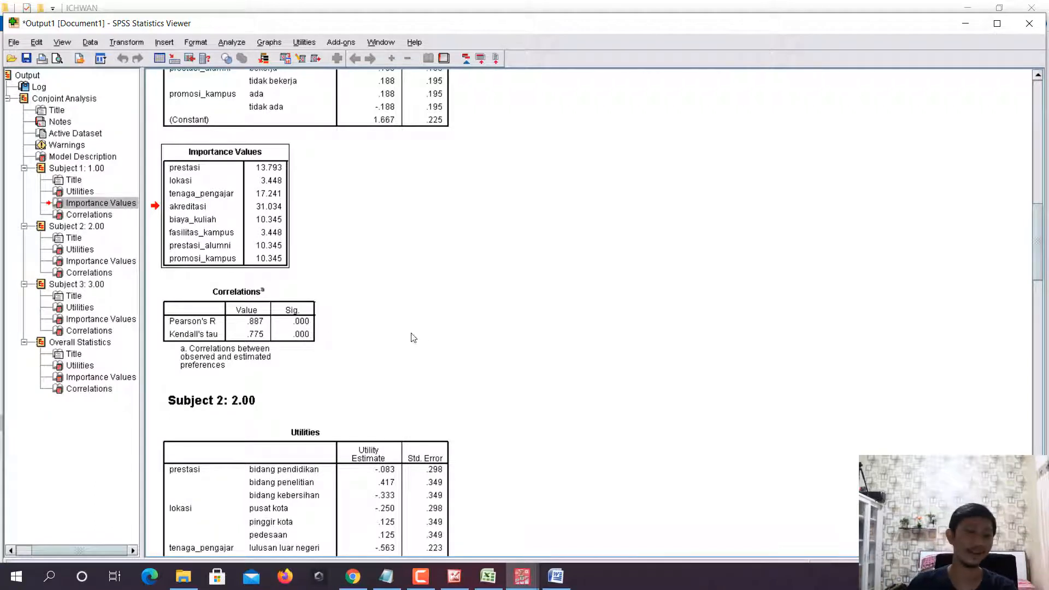
scroll(431, 306, down, 5)
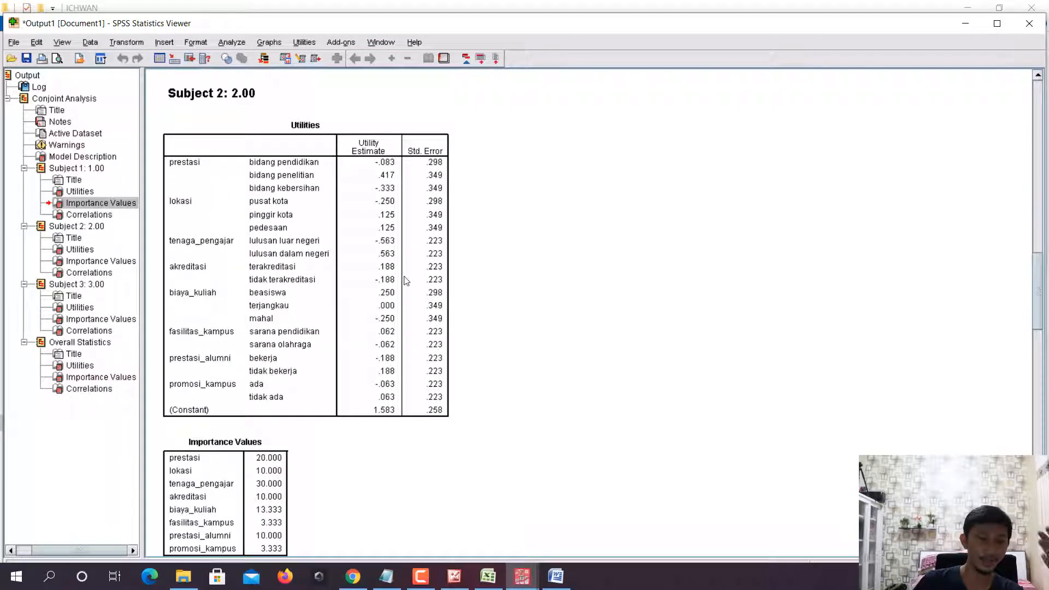
scroll(273, 265, down, 1)
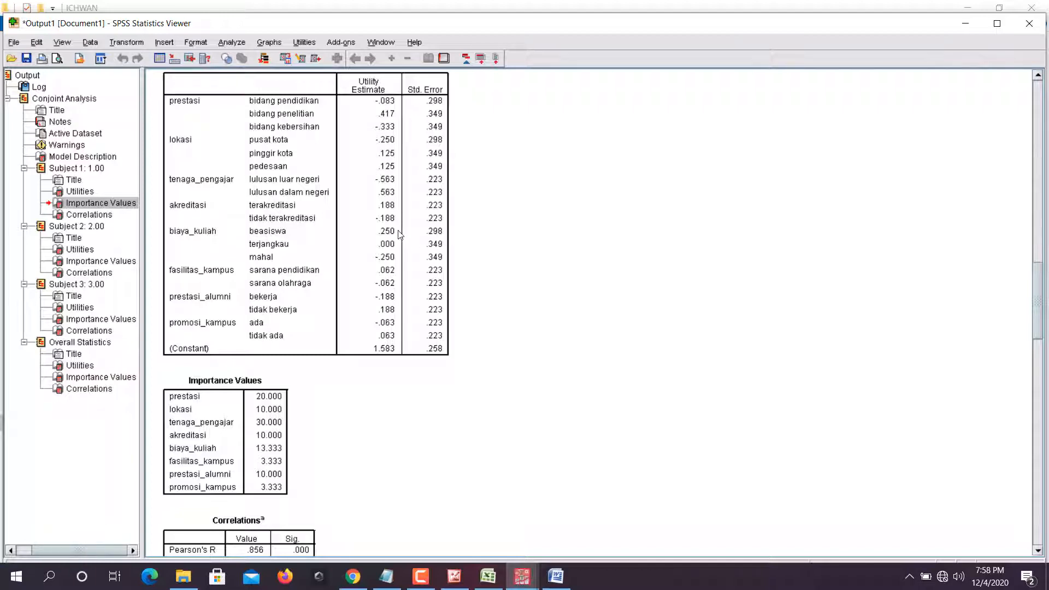
scroll(291, 288, down, 3)
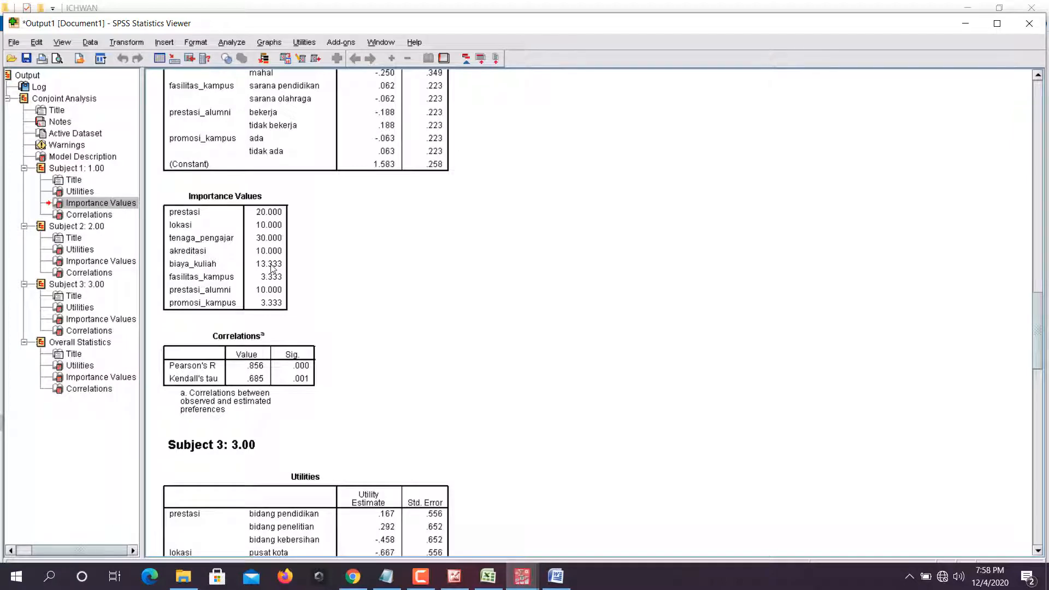
scroll(276, 241, down, 4)
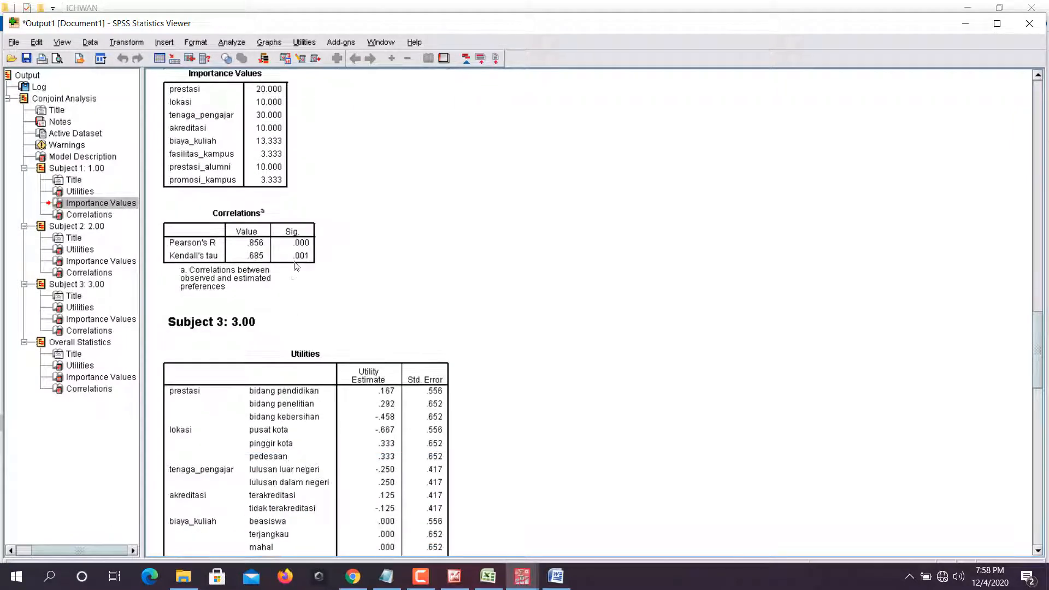
scroll(304, 258, down, 12)
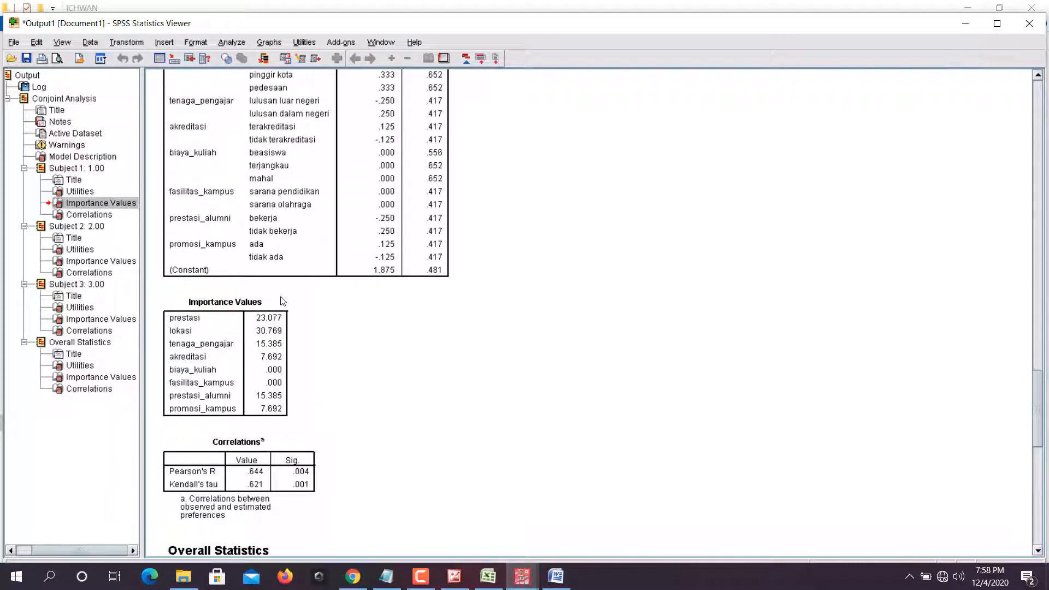
scroll(282, 300, up, 4)
scroll(319, 254, down, 6)
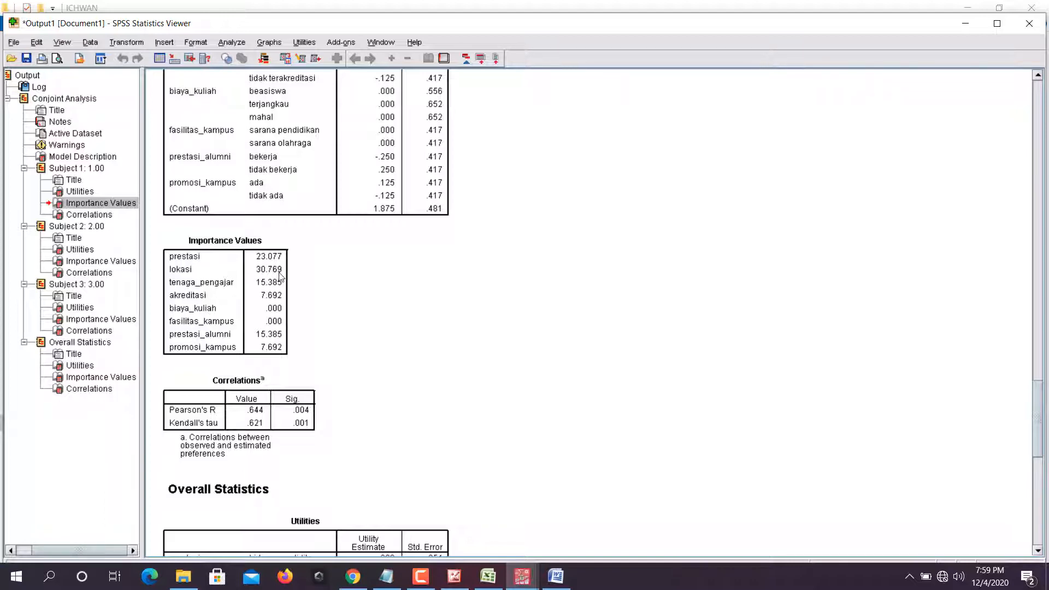
- Compare the individual tables of Subjects 1 to 3 with the Overall Statistics section of the conjoint output
scroll(289, 267, up, 20)
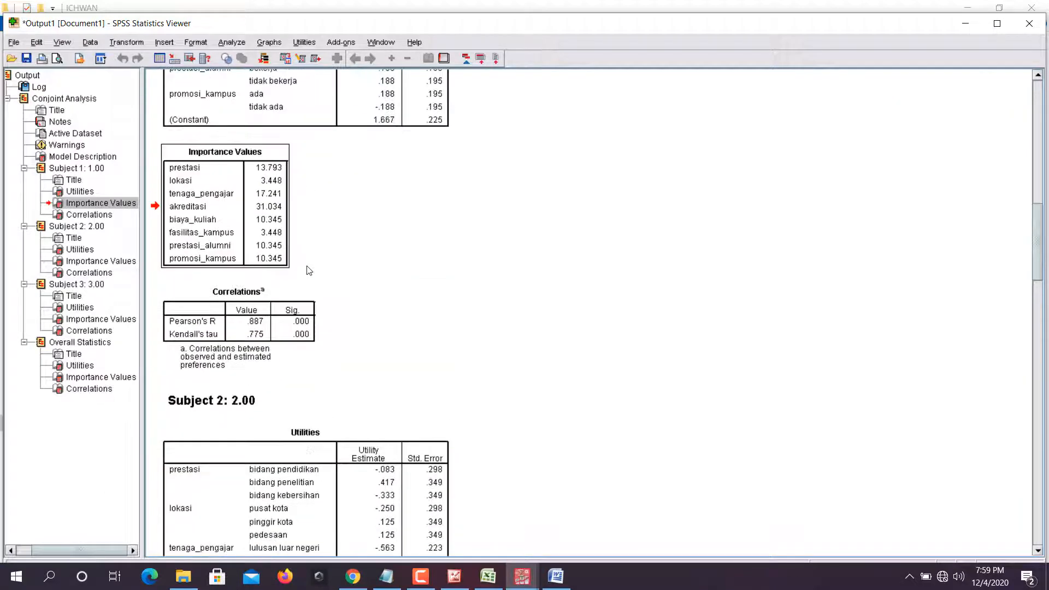
scroll(309, 269, up, 15)
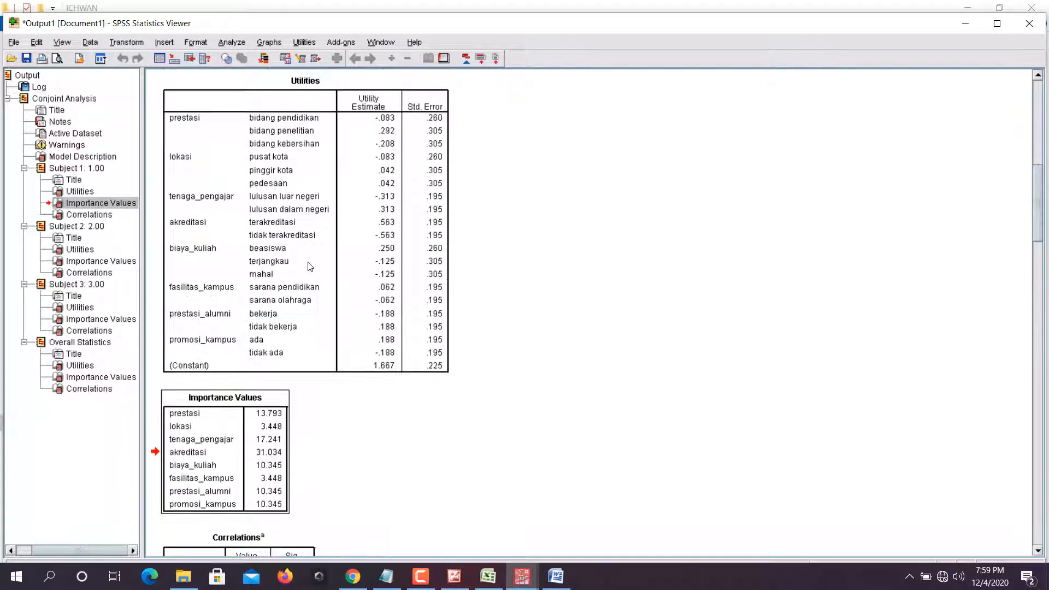
scroll(310, 258, down, 20)
scroll(310, 257, down, 20)
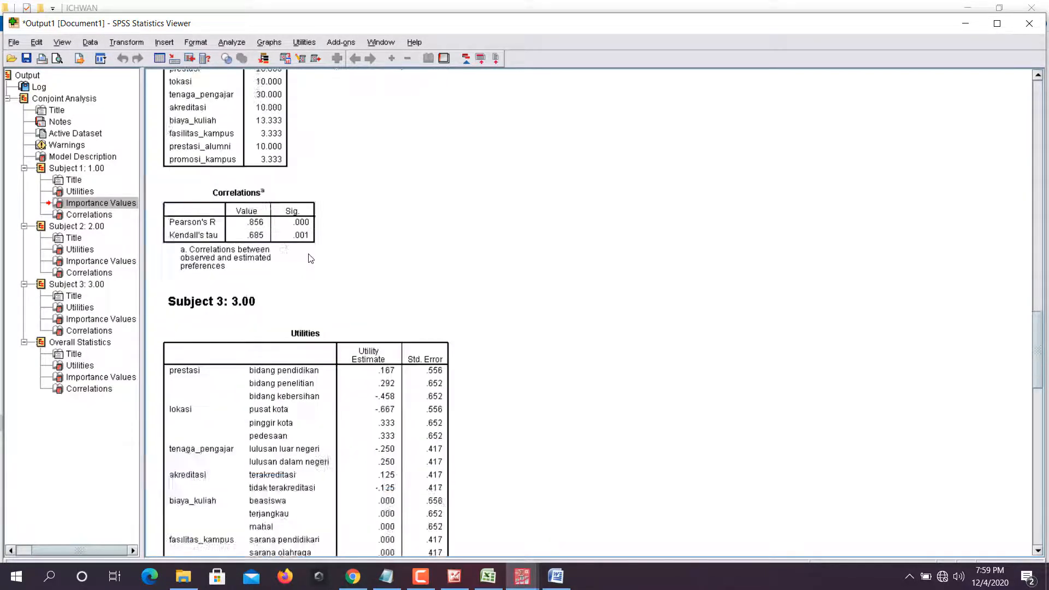
scroll(307, 252, up, 5)
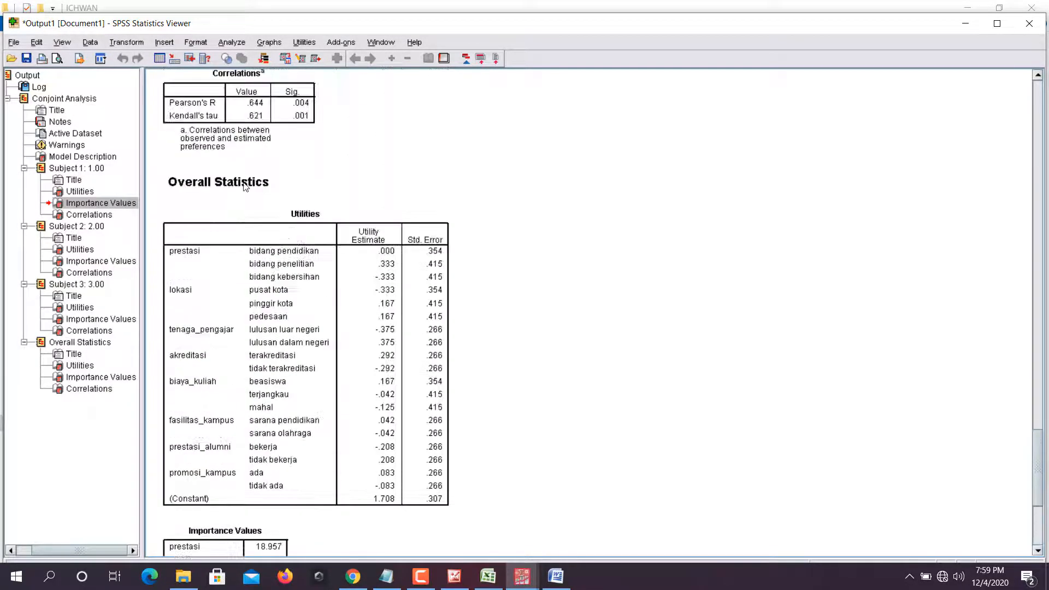
scroll(246, 219, up, 5)
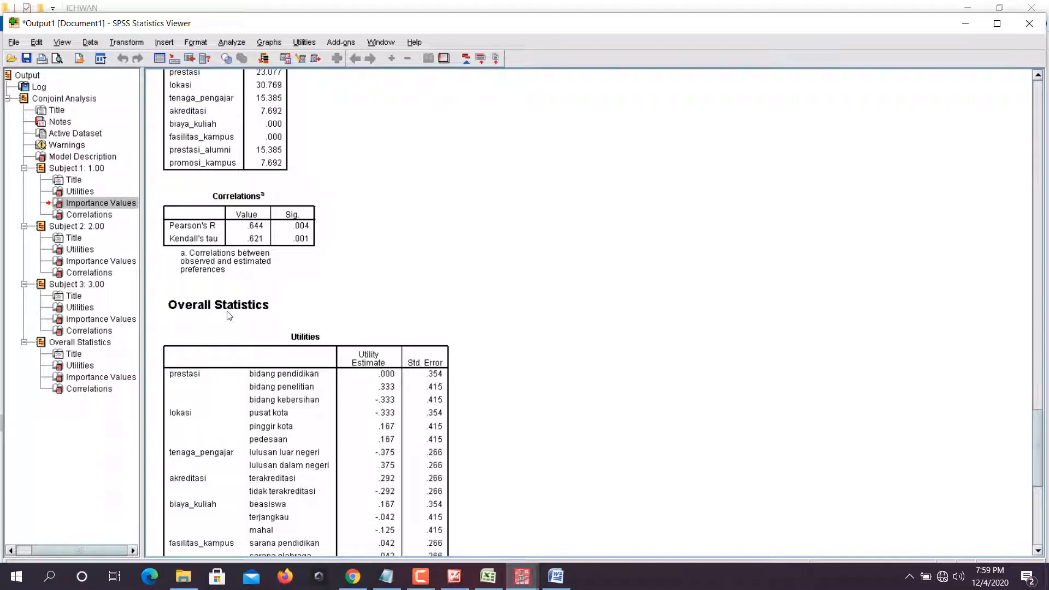
scroll(228, 316, down, 10)
scroll(240, 289, up, 8)
scroll(244, 282, down, 4)
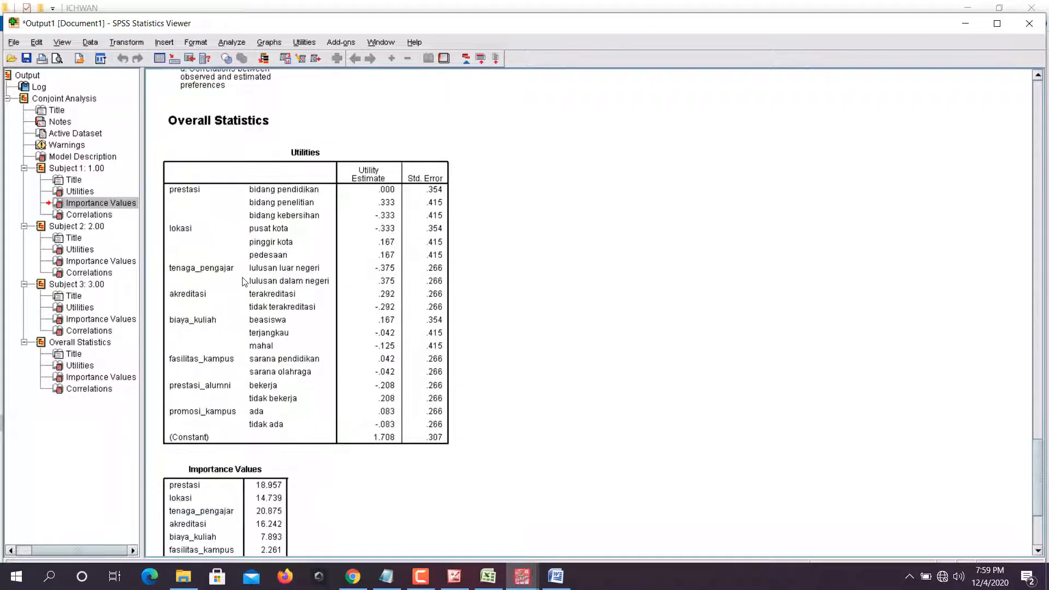
scroll(244, 282, up, 15)
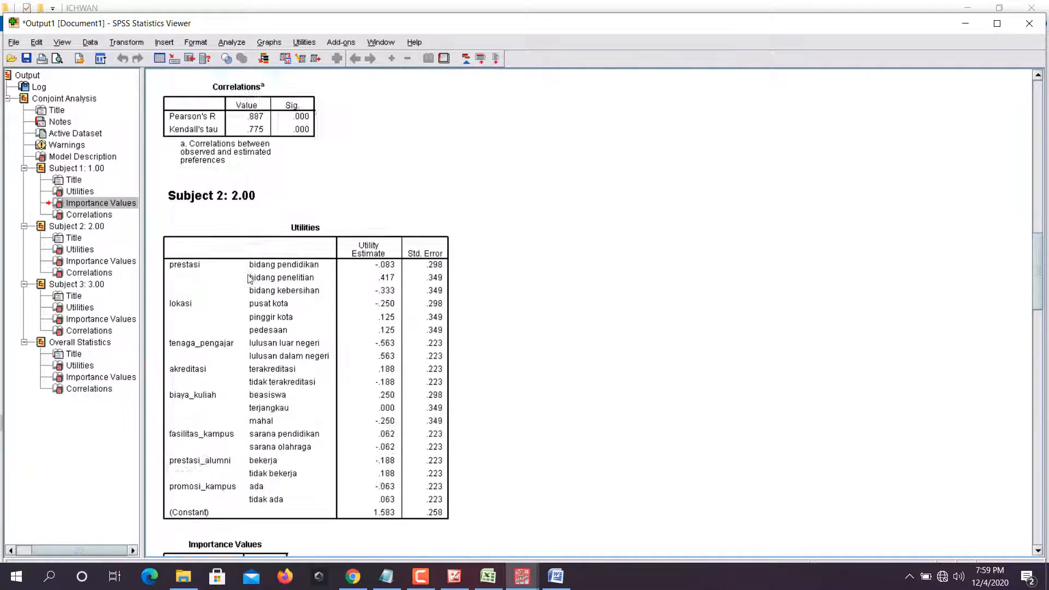
scroll(248, 279, down, 15)
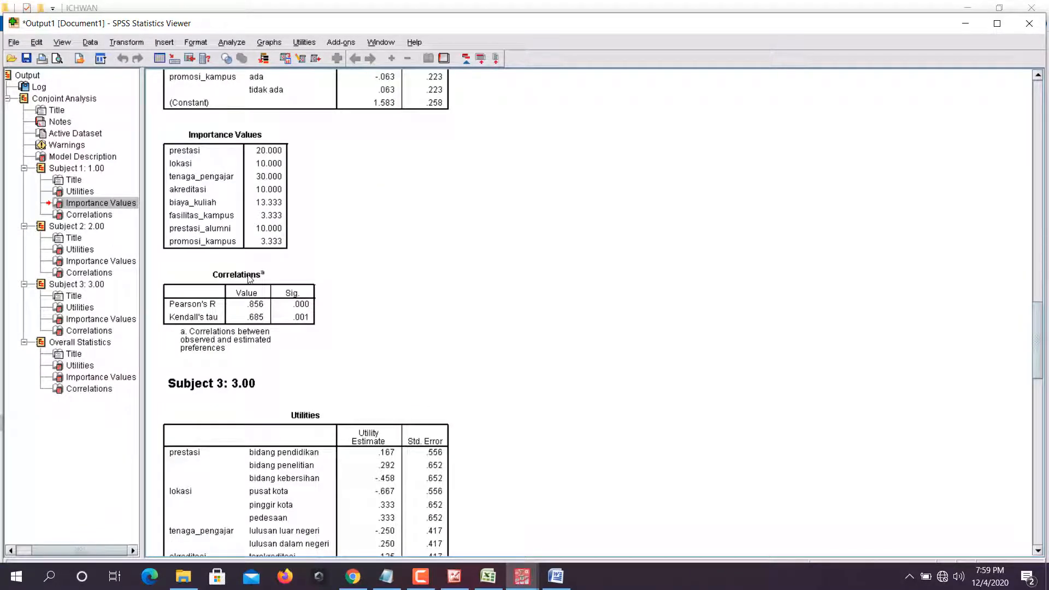
- Examine the Utilities, Importance Values and Correlations tables under Overall Statistics
scroll(251, 276, down, 15)
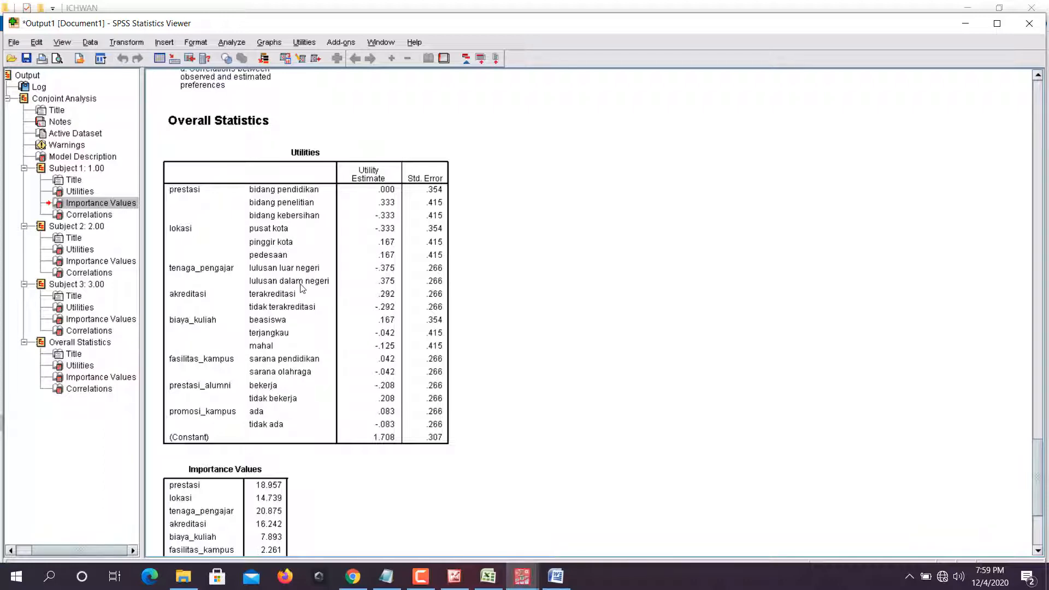
scroll(333, 290, down, 3)
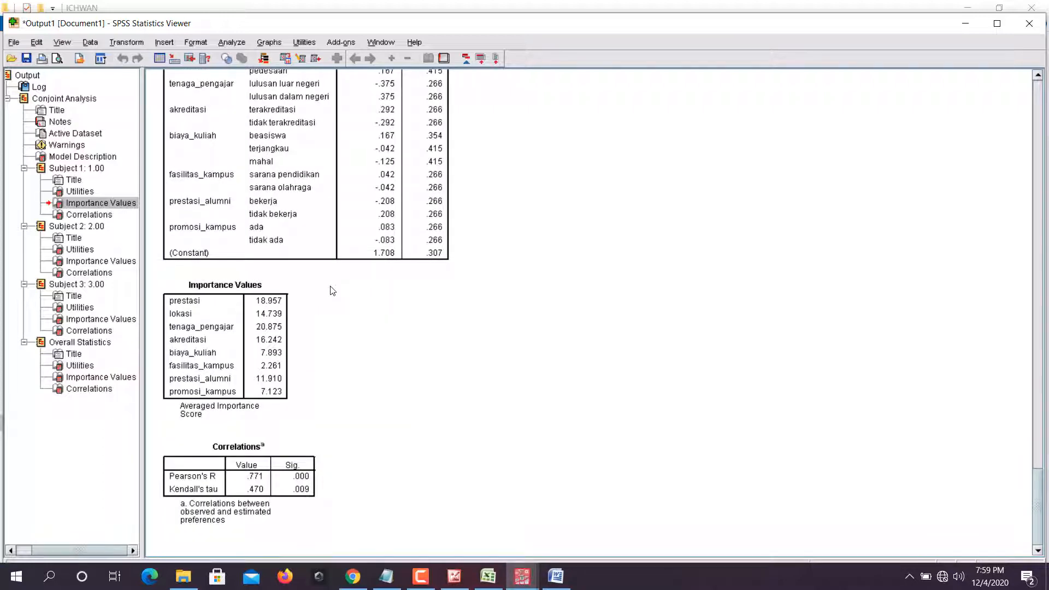
scroll(332, 291, up, 3)
scroll(303, 309, down, 3)
scroll(261, 337, up, 3)
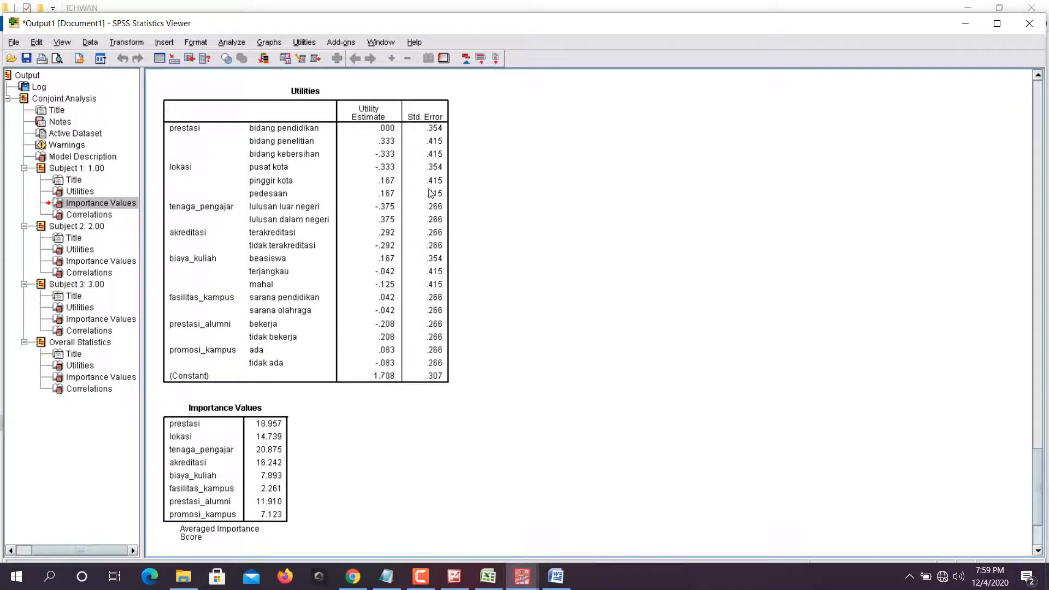